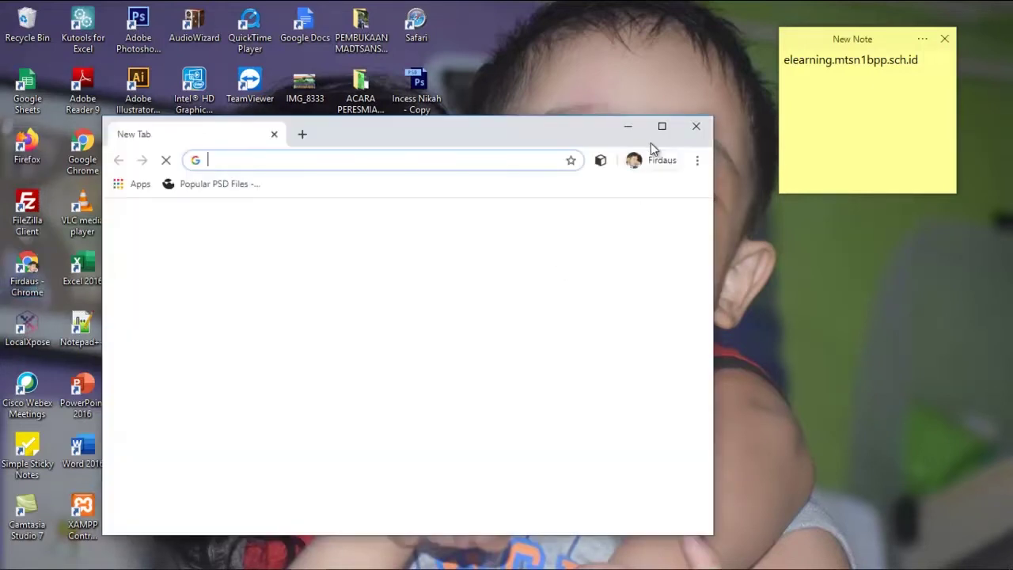
- Open localhost:8094 in the maximized browser and log in to the e-learning site with the filled-in teacher credentials
click(660, 128)
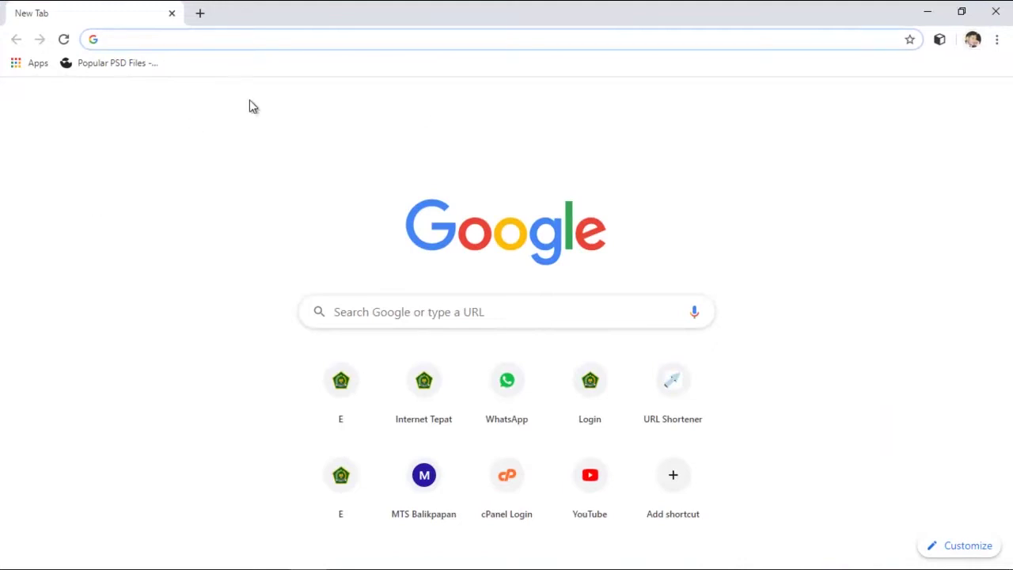
click(281, 42)
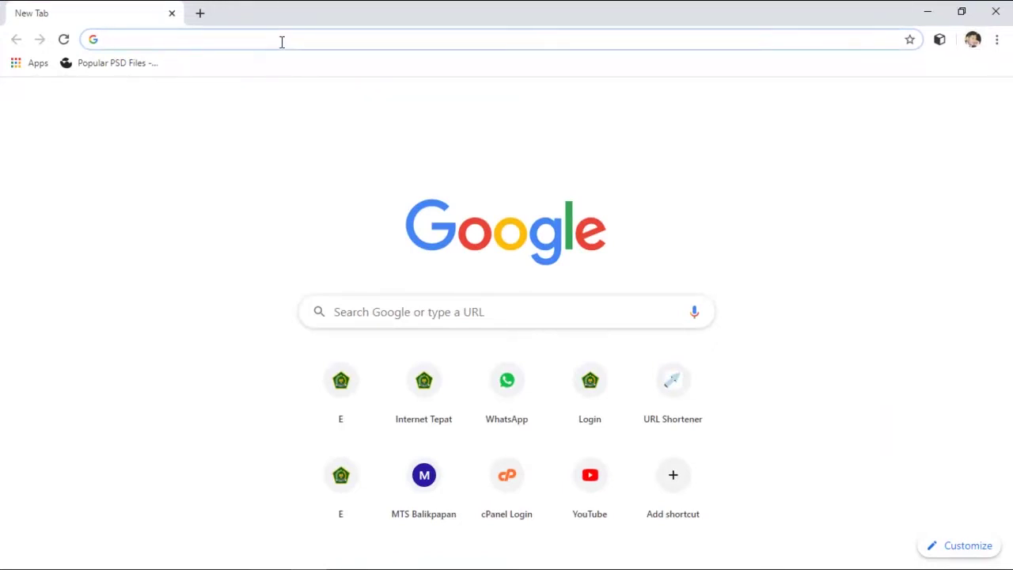
text(localhost:8094)
key(Right)
key(Return)
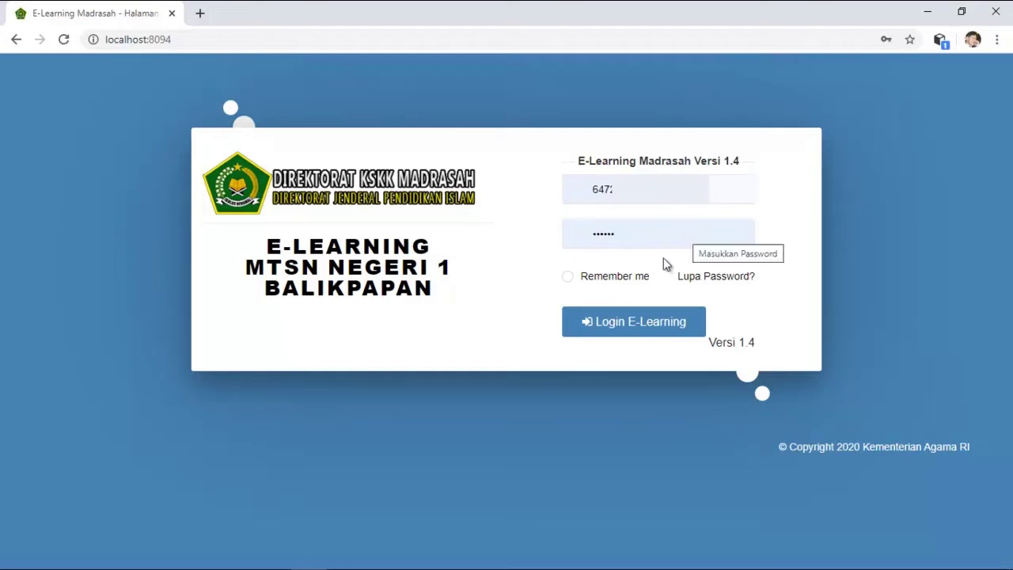
click(624, 326)
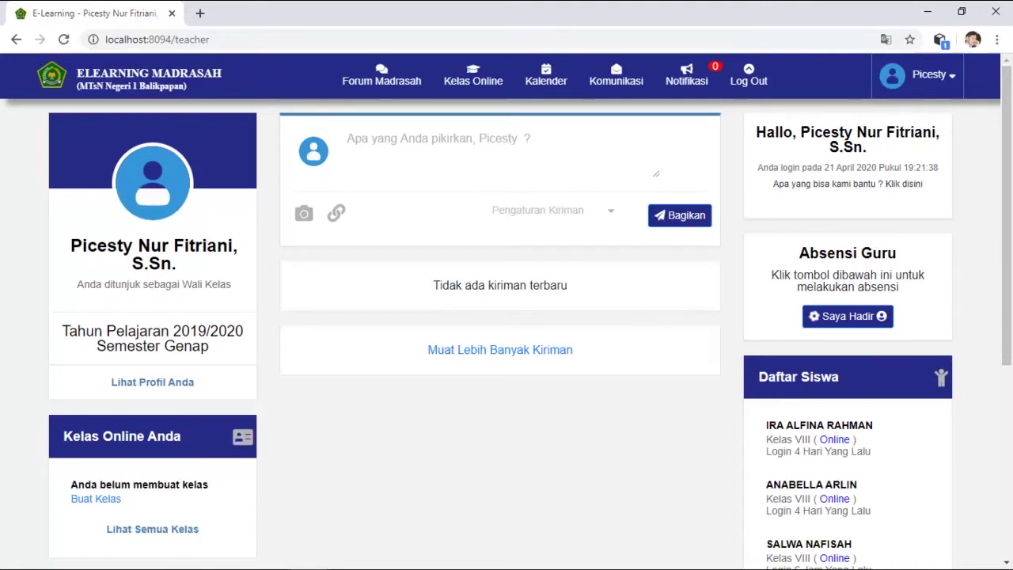
- Look through the teacher home page, including the profile, online classes, homeroom class, student list, teacher list and user manual sections
scroll(357, 427, down, 1)
scroll(356, 427, down, 3)
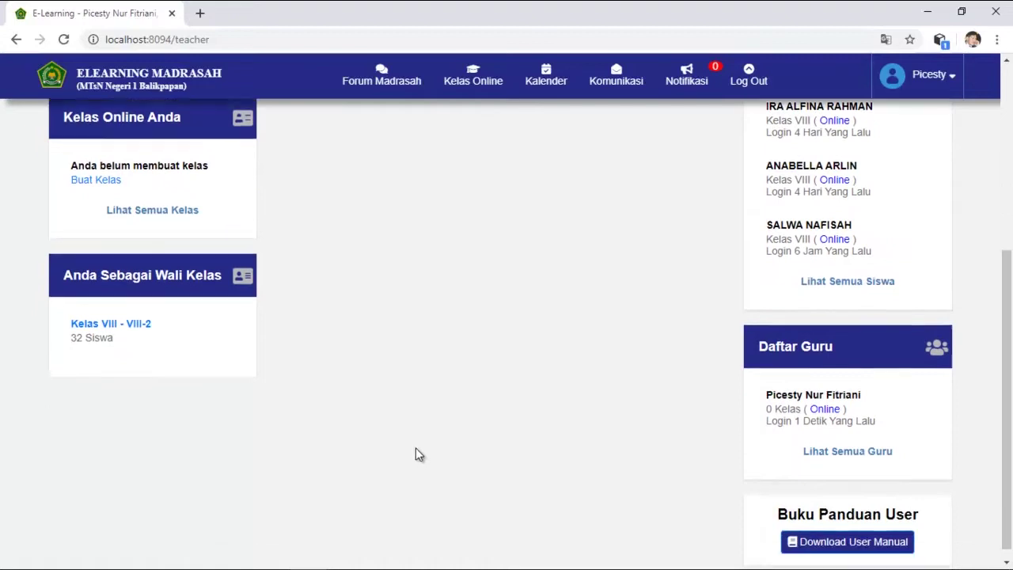
scroll(417, 455, up, 2)
scroll(417, 454, up, 3)
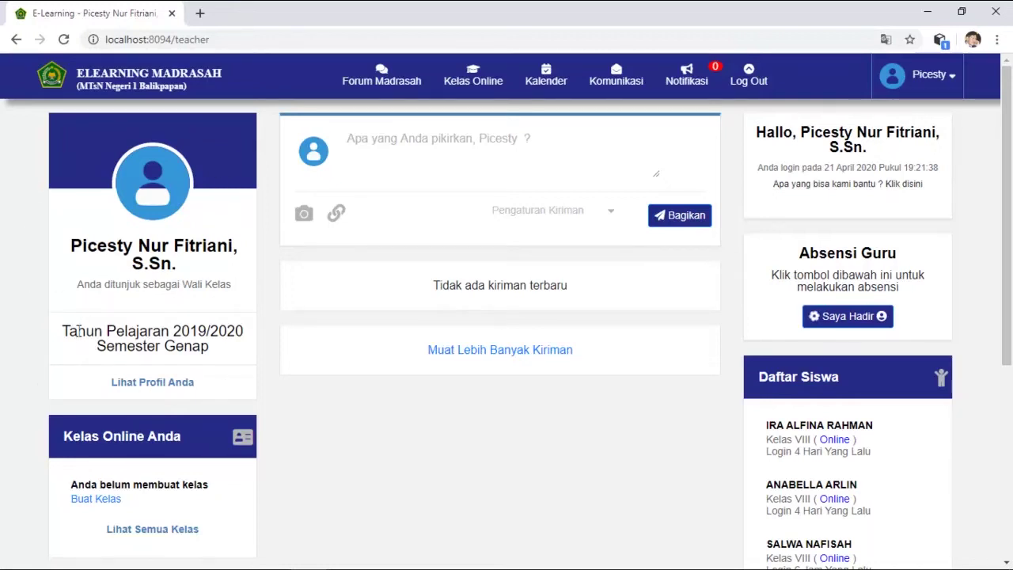
scroll(79, 330, down, 1)
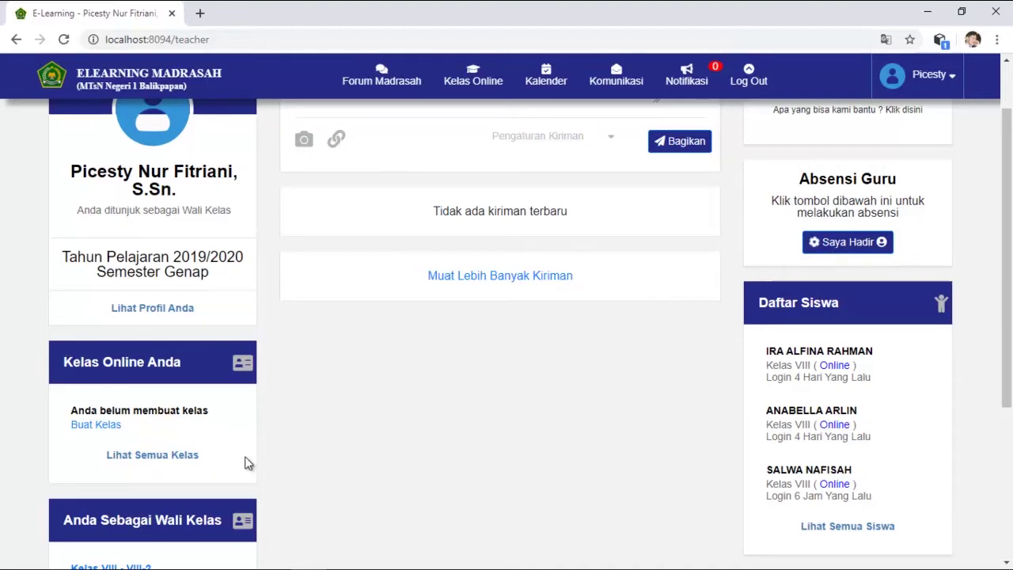
scroll(246, 463, down, 3)
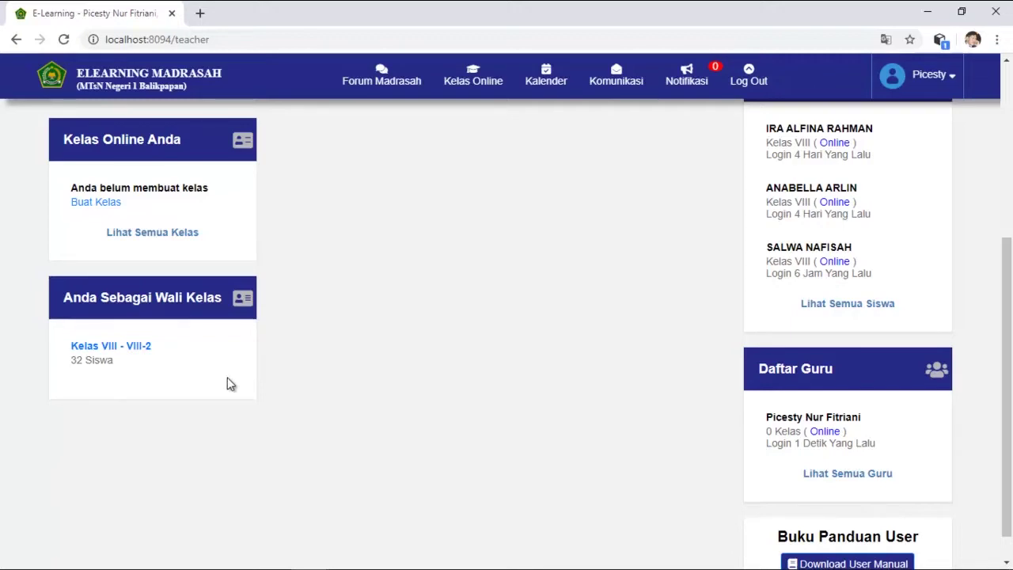
scroll(304, 395, up, 1)
scroll(304, 396, up, 5)
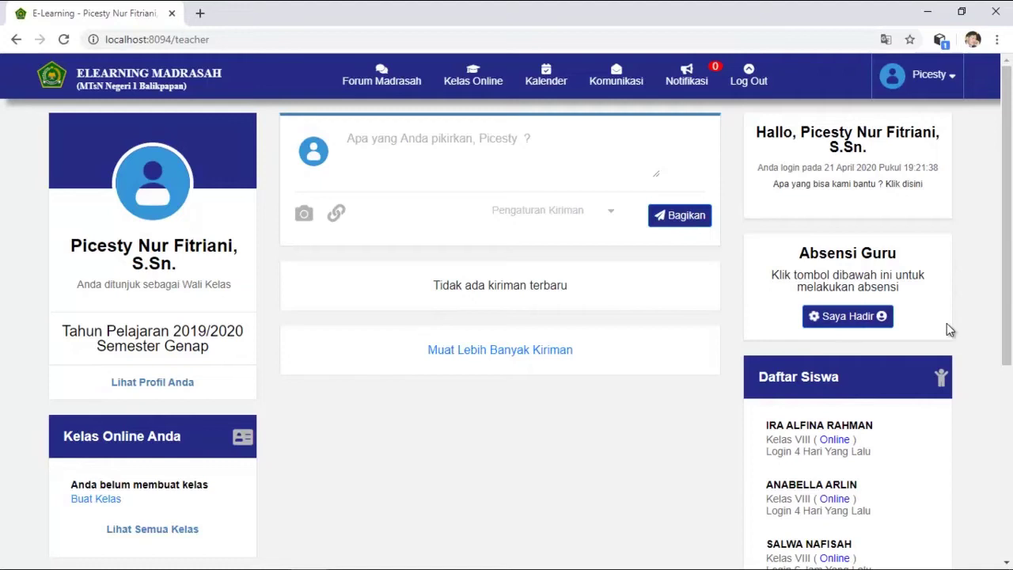
scroll(947, 323, down, 3)
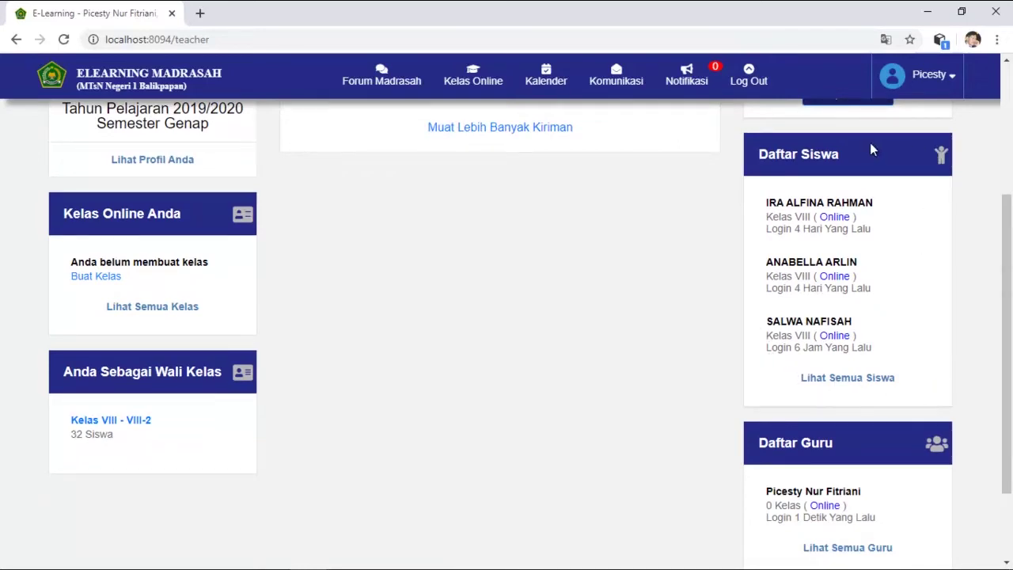
scroll(938, 379, down, 2)
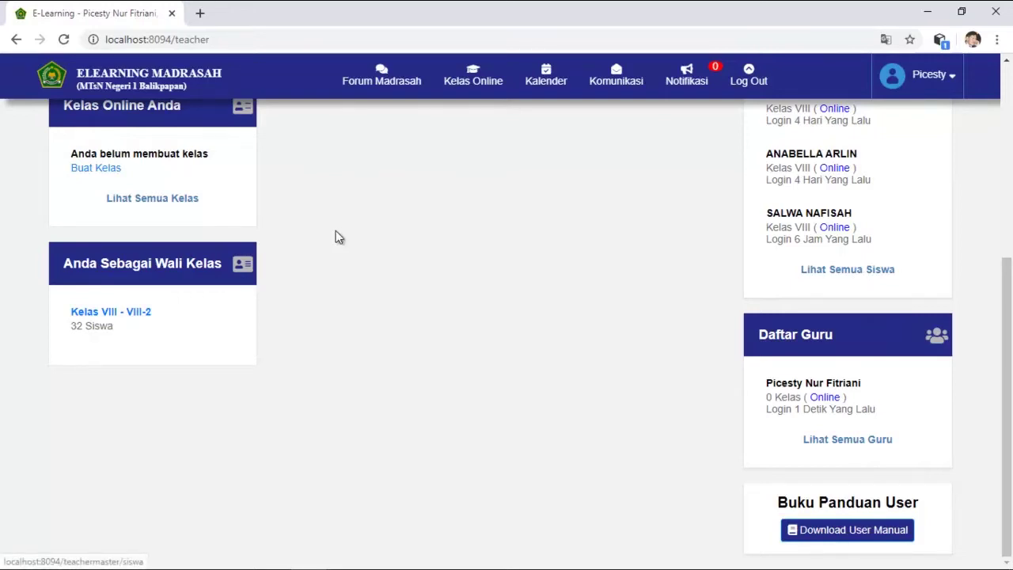
scroll(507, 300, up, 3)
scroll(521, 317, up, 2)
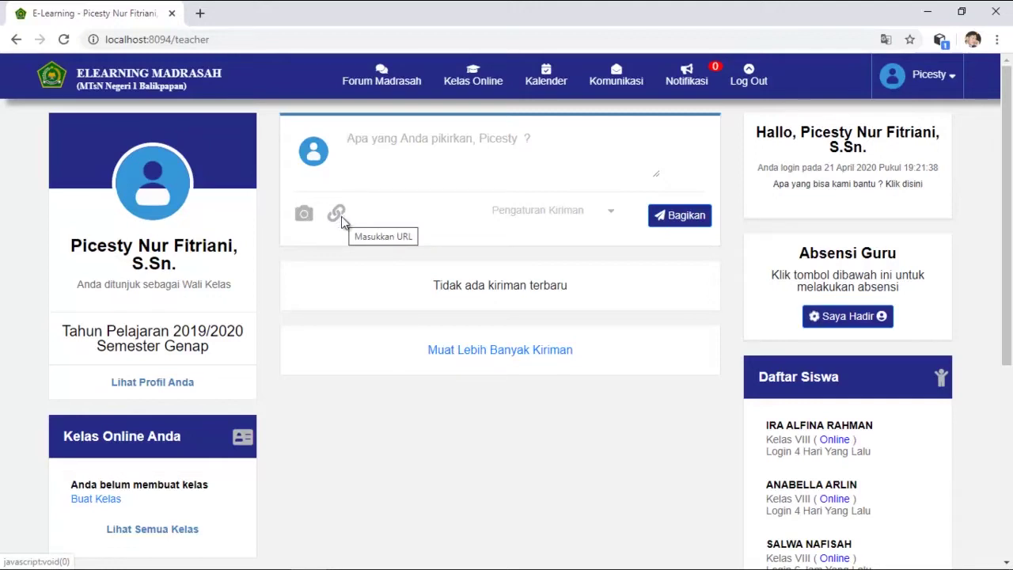
- Show the forum post's sharing options and try Kirim ke semua kelas saya and Forum dan semua kelas
click(613, 215)
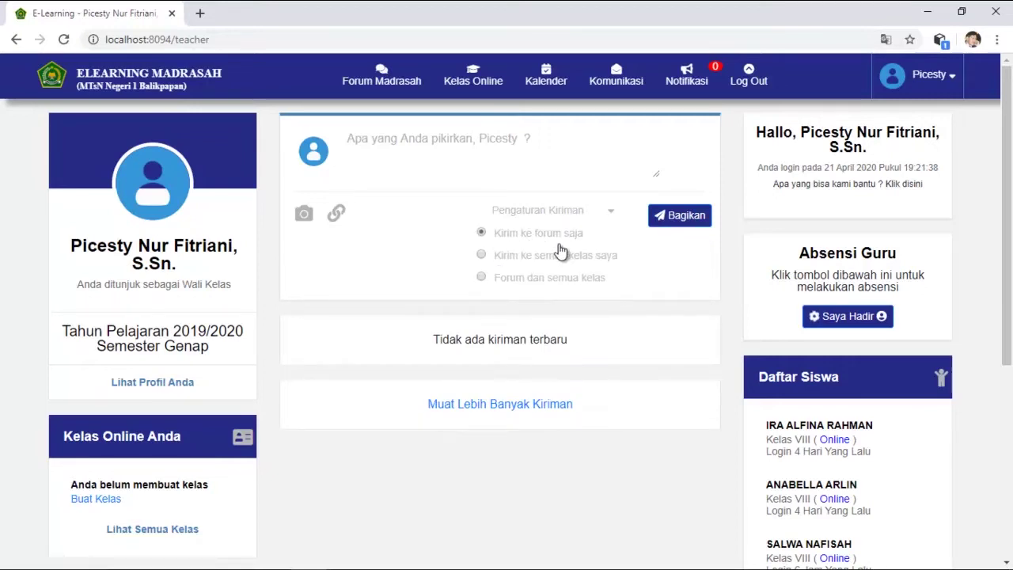
click(481, 256)
click(482, 277)
- Write the forum post "Silahkan kunjungi link berikut" and attach the megaphone picture from the WALL pictures folder
click(474, 152)
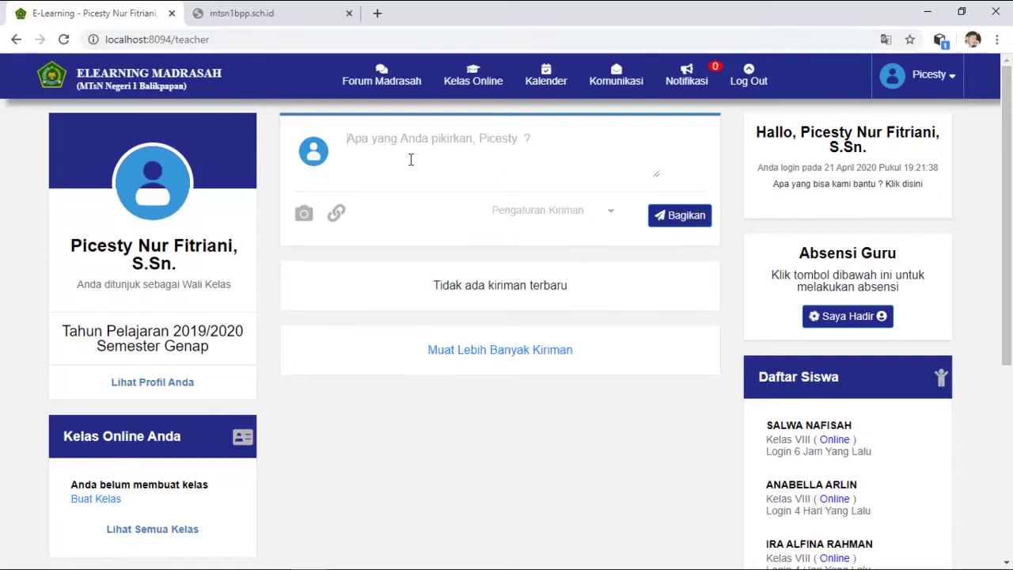
text(Silahkan kunjungi link berikut)
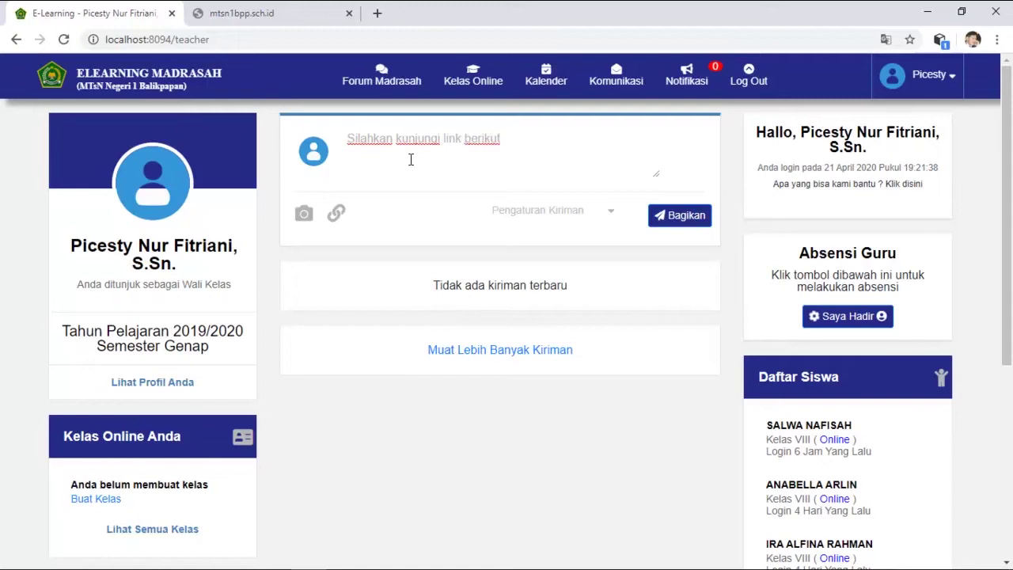
click(304, 213)
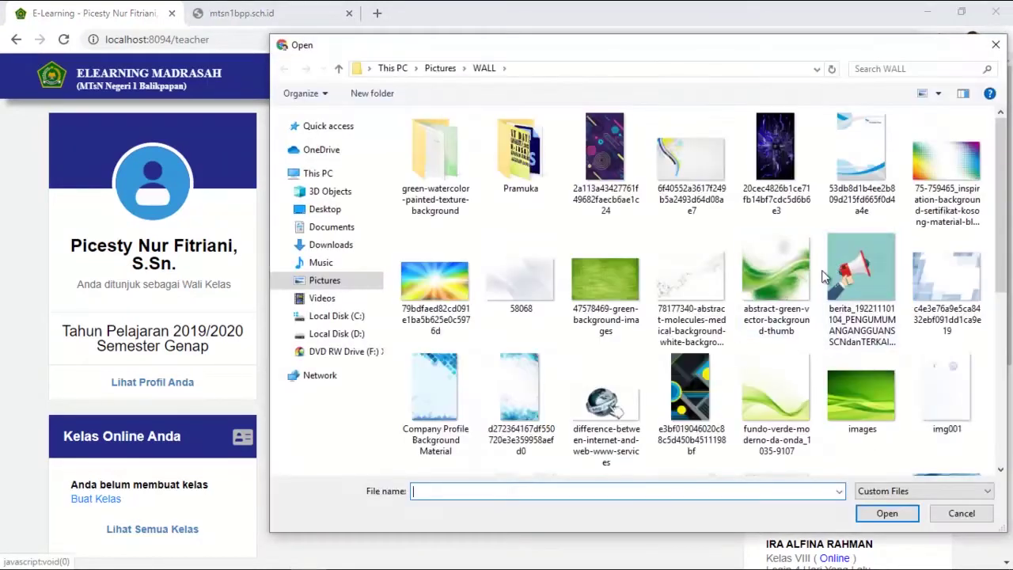
click(841, 269)
click(885, 515)
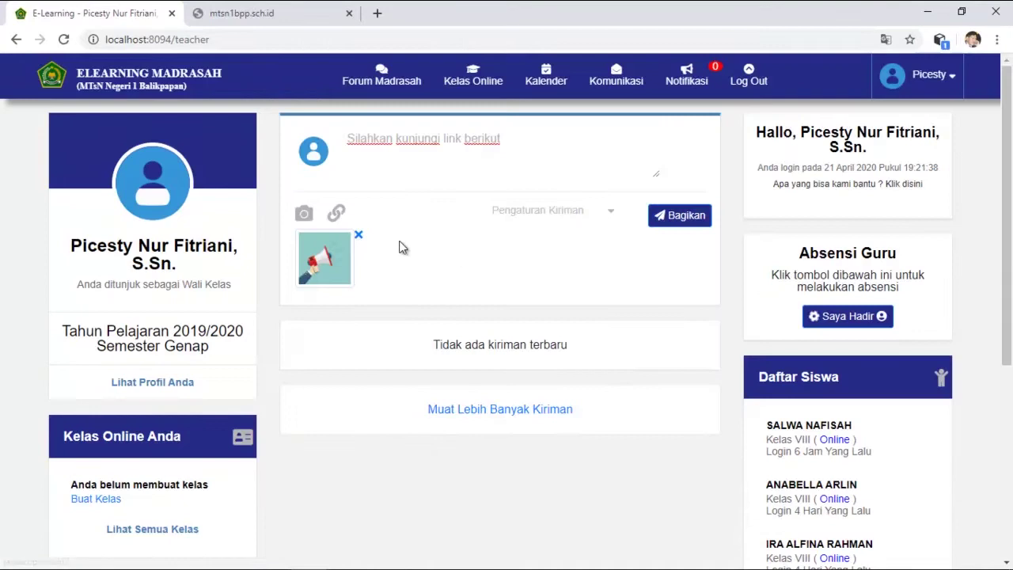
click(336, 213)
click(482, 142)
text(http://mtsn1bpp.sch.id/)
click(498, 190)
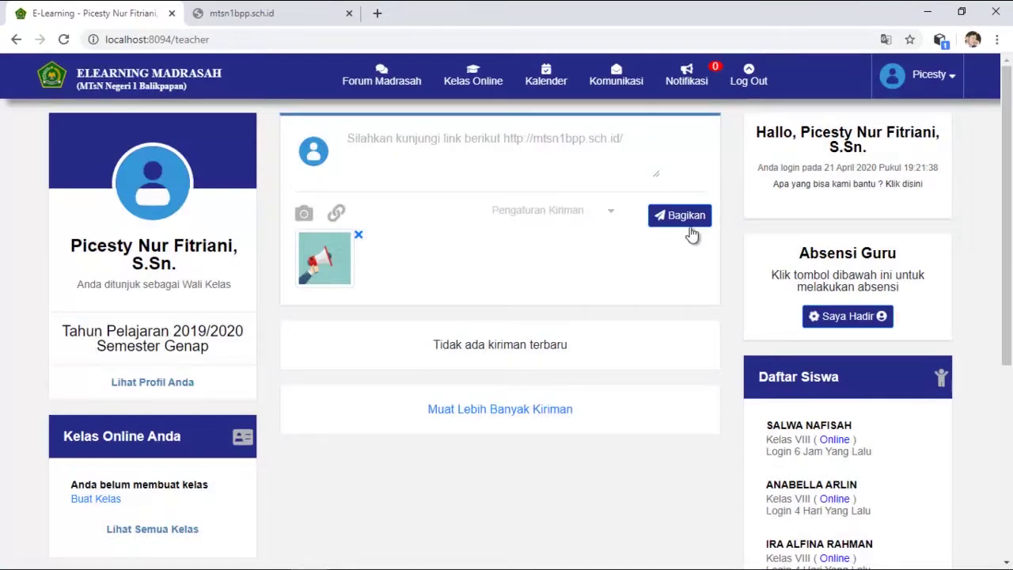
click(550, 211)
click(687, 218)
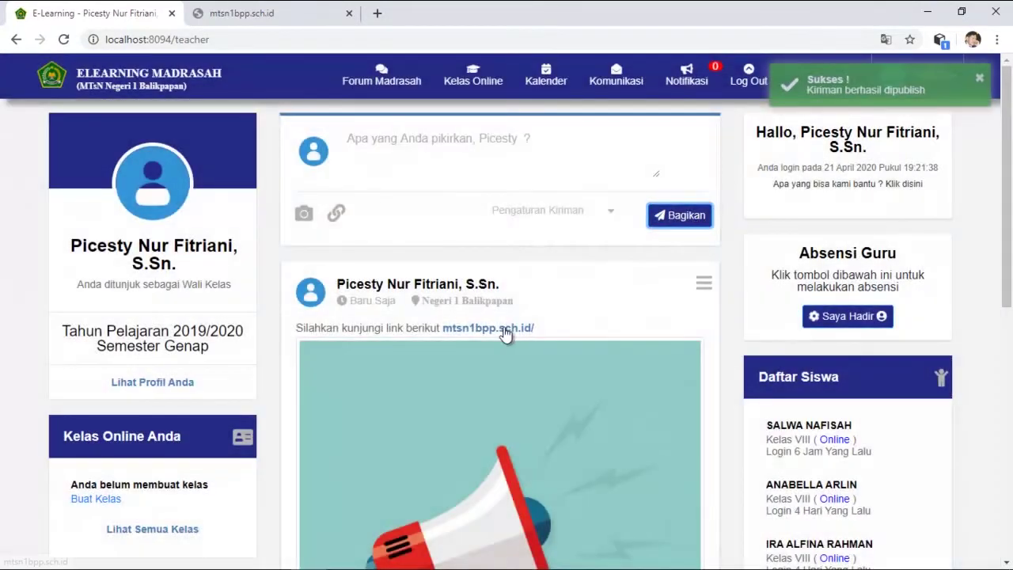
- Start a new online class for Kelas VIII with the rombel VIII-1
scroll(589, 339, down, 3)
scroll(590, 333, up, 3)
scroll(396, 388, down, 2)
scroll(491, 407, up, 2)
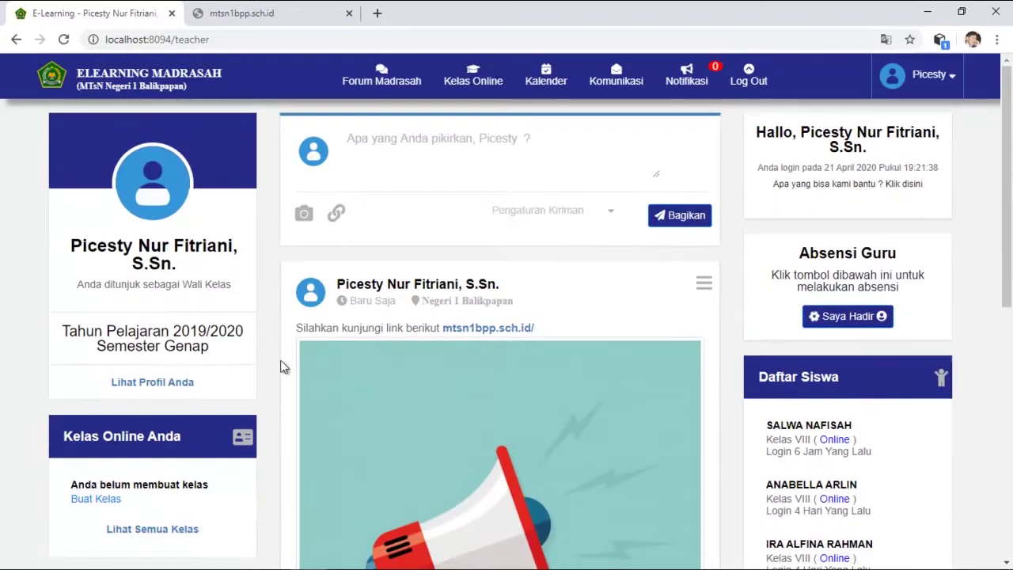
scroll(284, 366, down, 1)
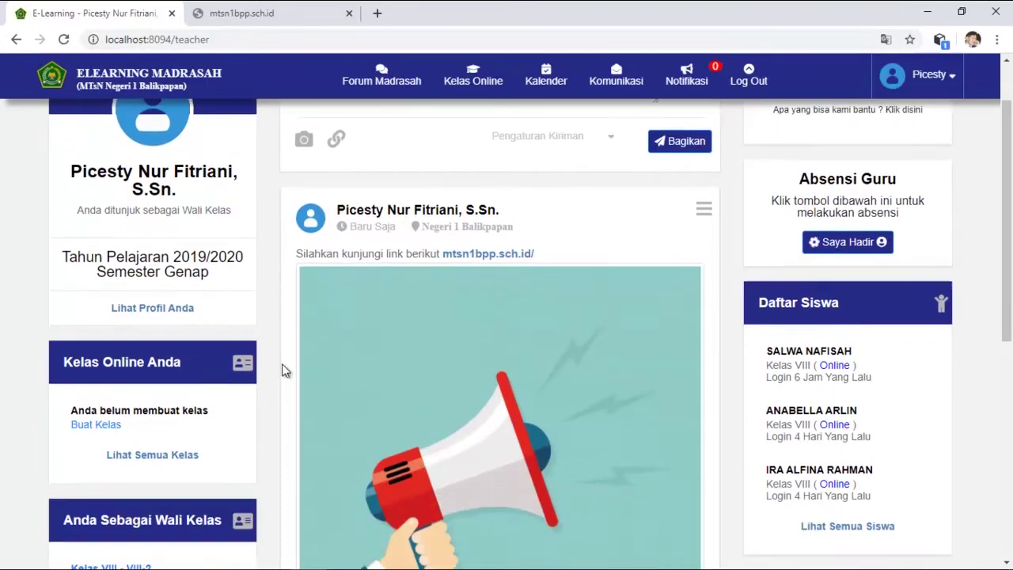
scroll(282, 363, down, 1)
click(474, 79)
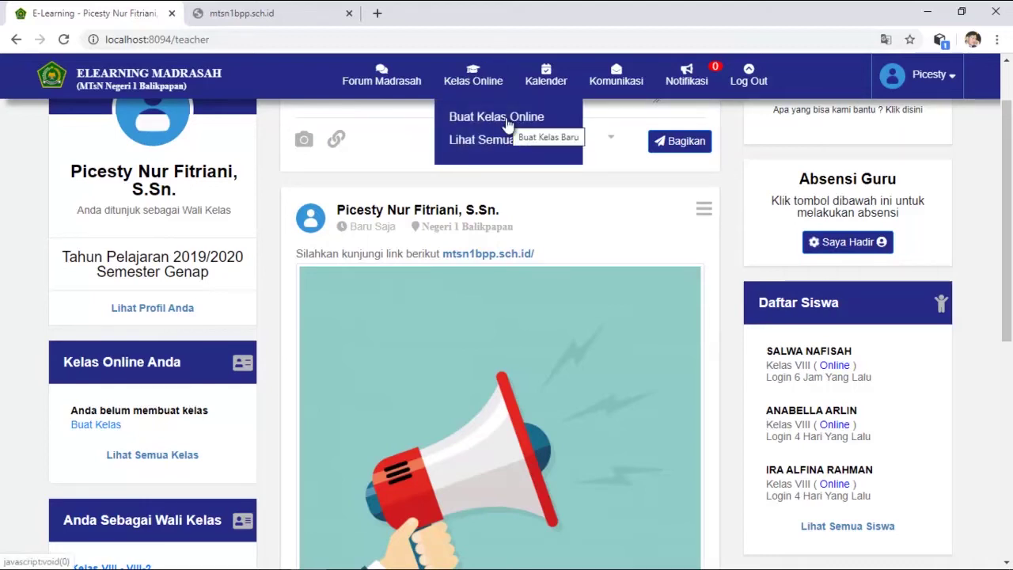
click(507, 123)
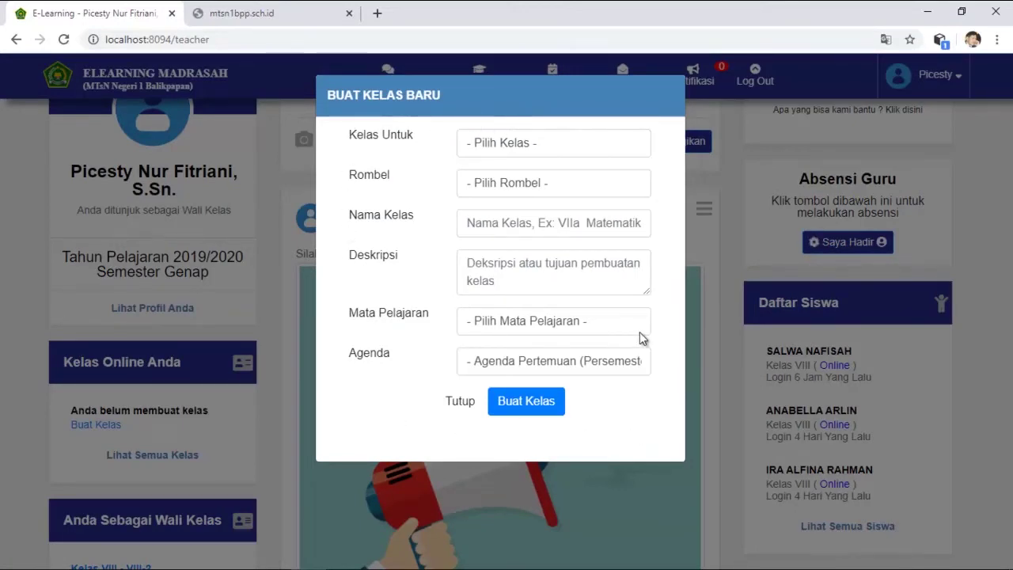
click(606, 147)
click(513, 195)
click(509, 181)
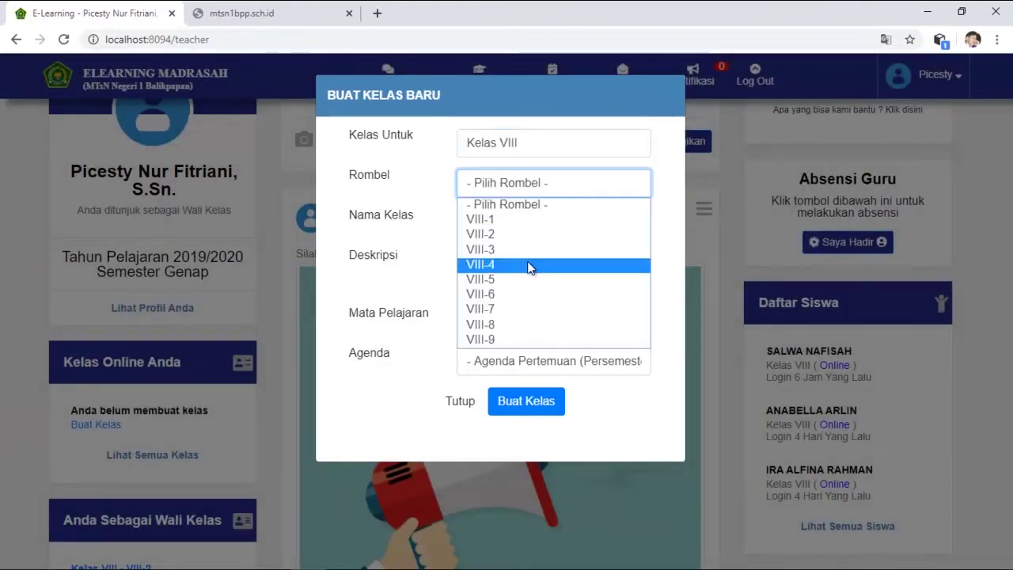
click(537, 217)
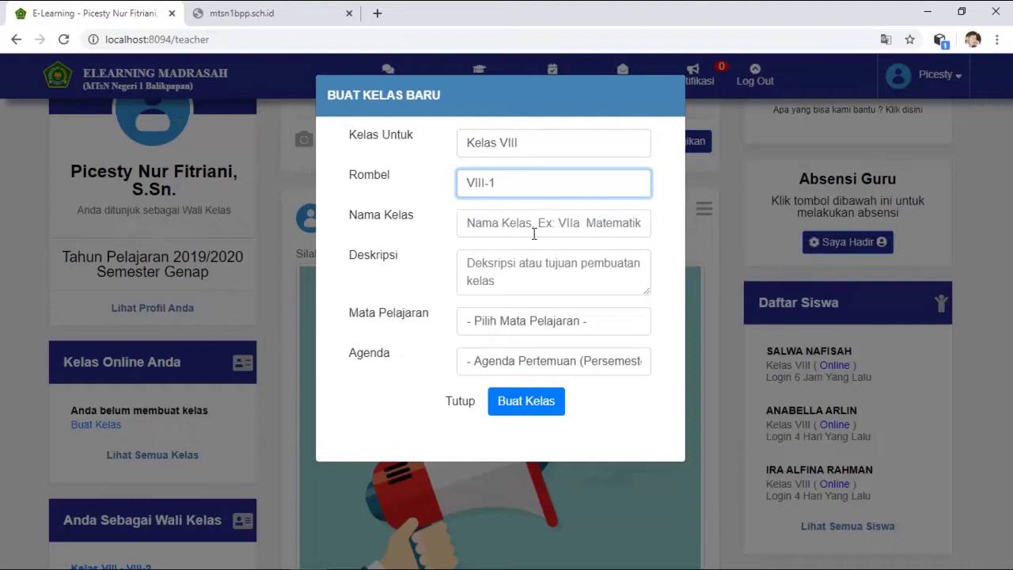
- Name the class "VIII-1 Seni Budaya" and describe it as "Materi Seni Budaya Kelas VIII"
click(526, 228)
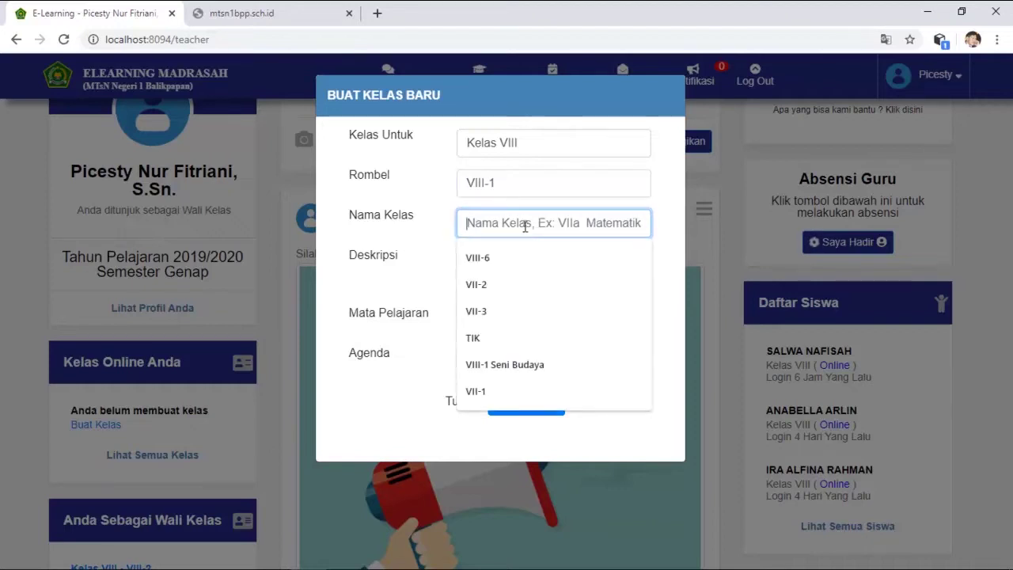
text(VIII-1)
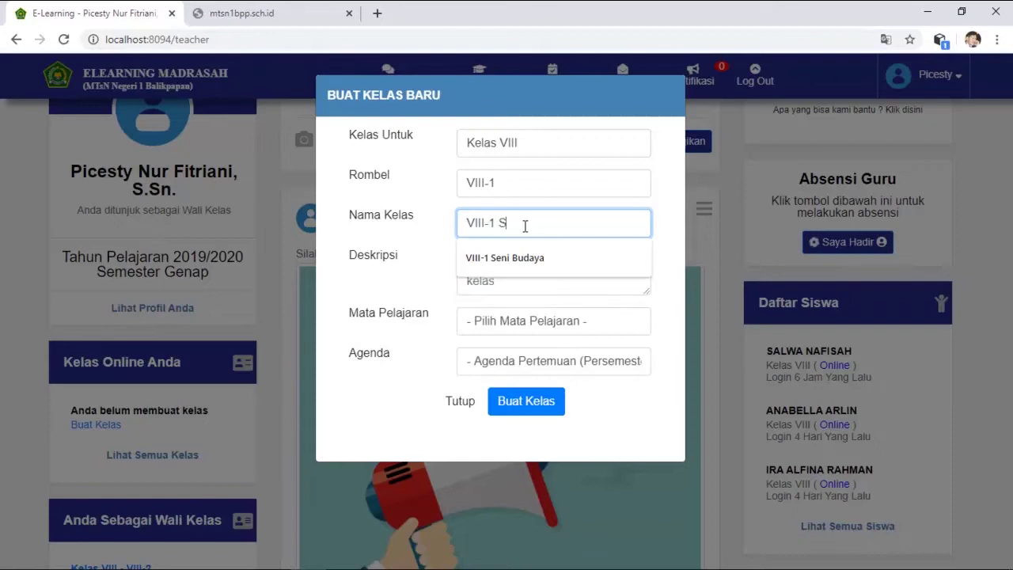
text( Seni Budaya)
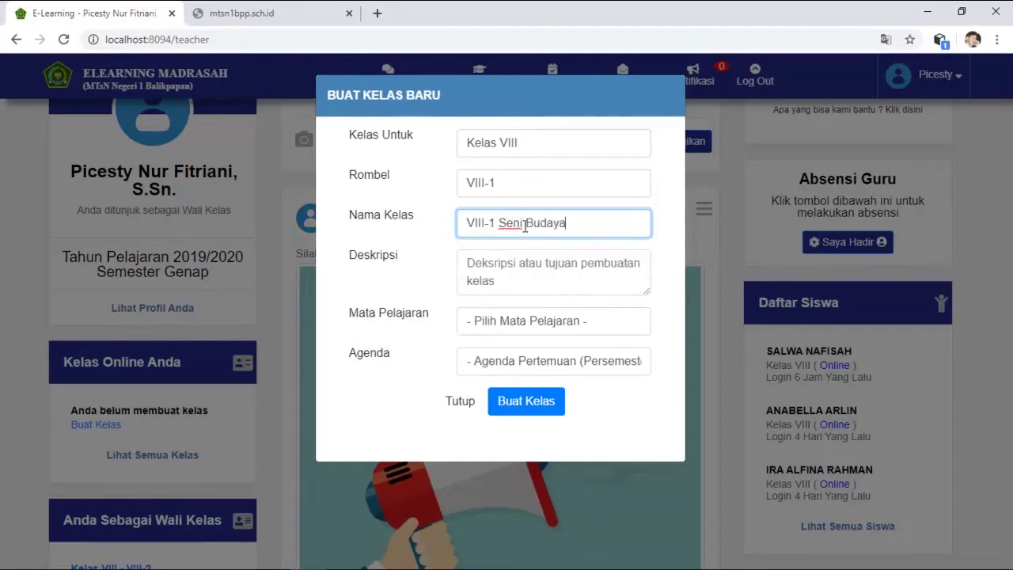
click(535, 274)
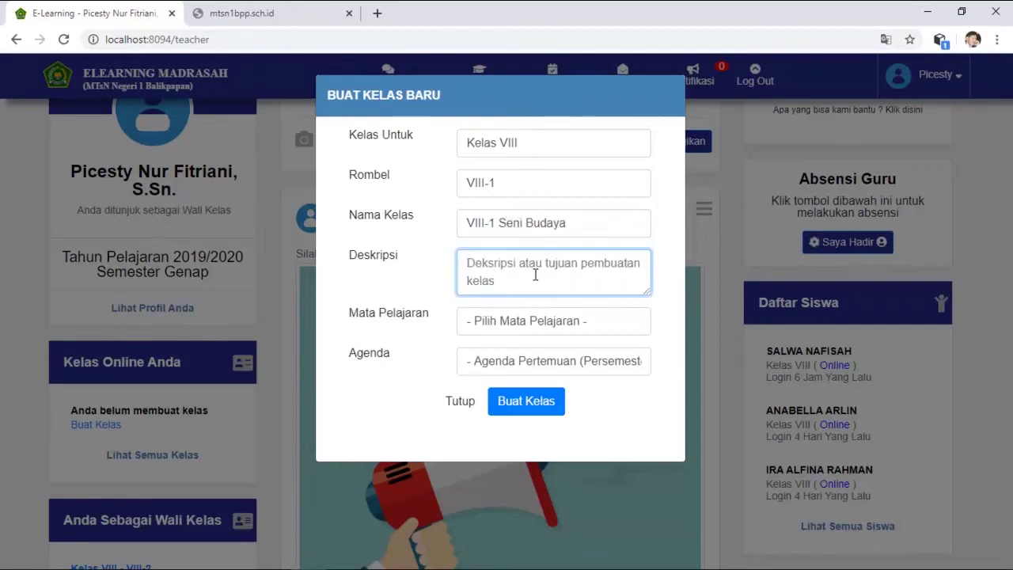
text(Materi Seni Budaya Kelas)
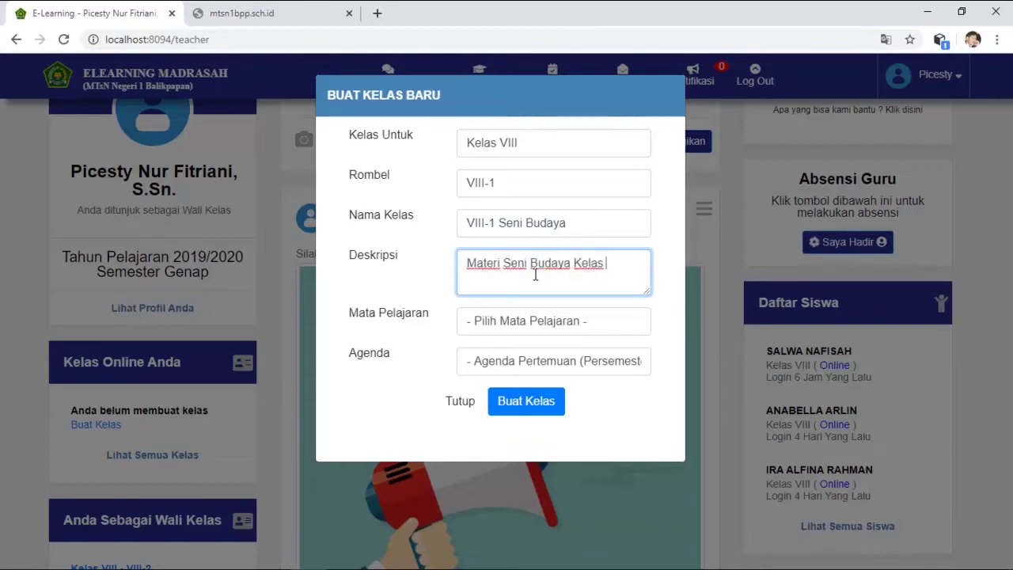
- Set the subject to Seni Budaya and the agenda to 20 meetings, and create the class
click(522, 325)
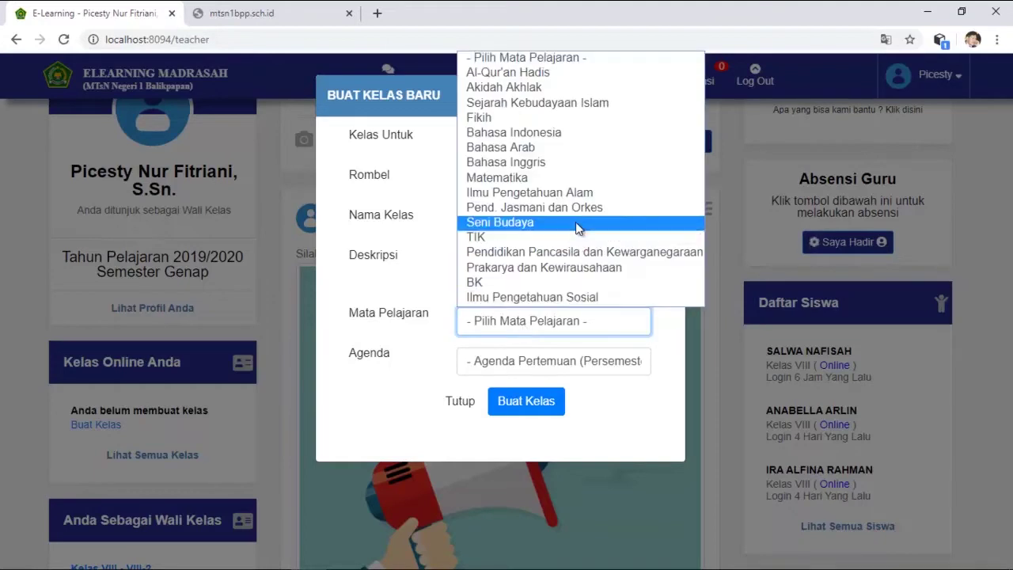
click(577, 225)
click(531, 358)
scroll(663, 172, down, 1)
click(482, 314)
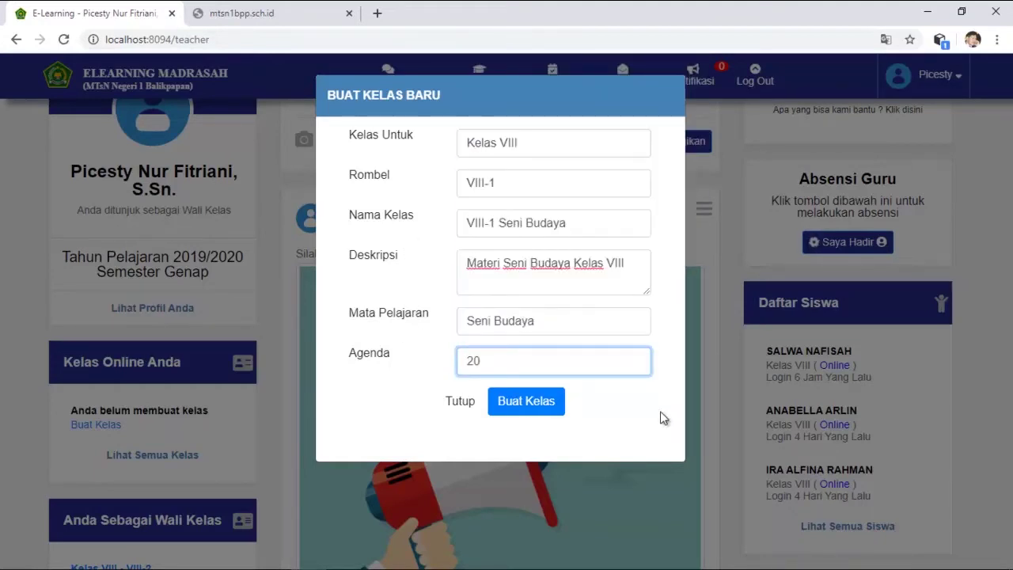
click(536, 409)
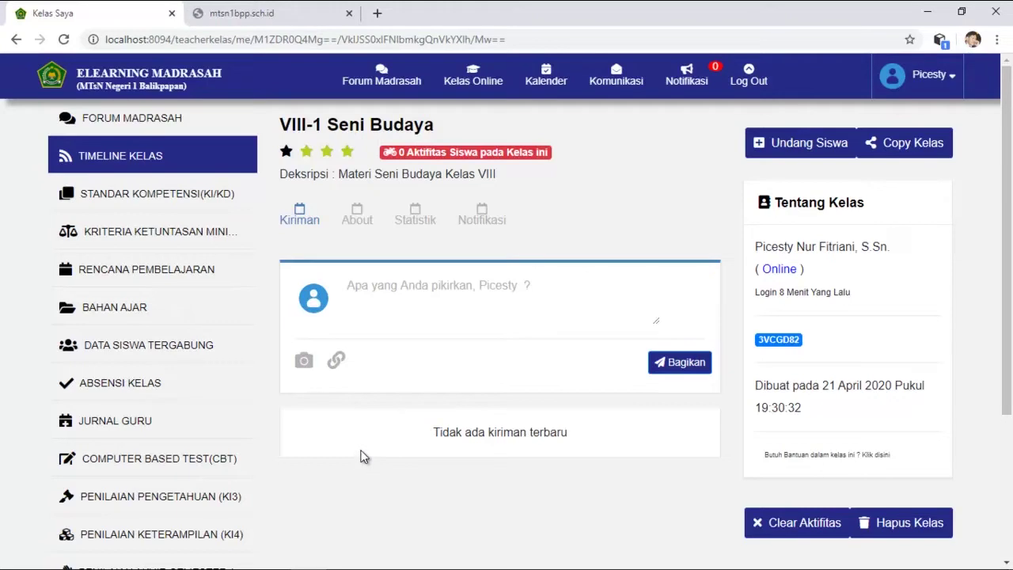
- Open the class's competency standards (KI/KD) and start editing the 3 - Pengetahuan core competency
click(125, 198)
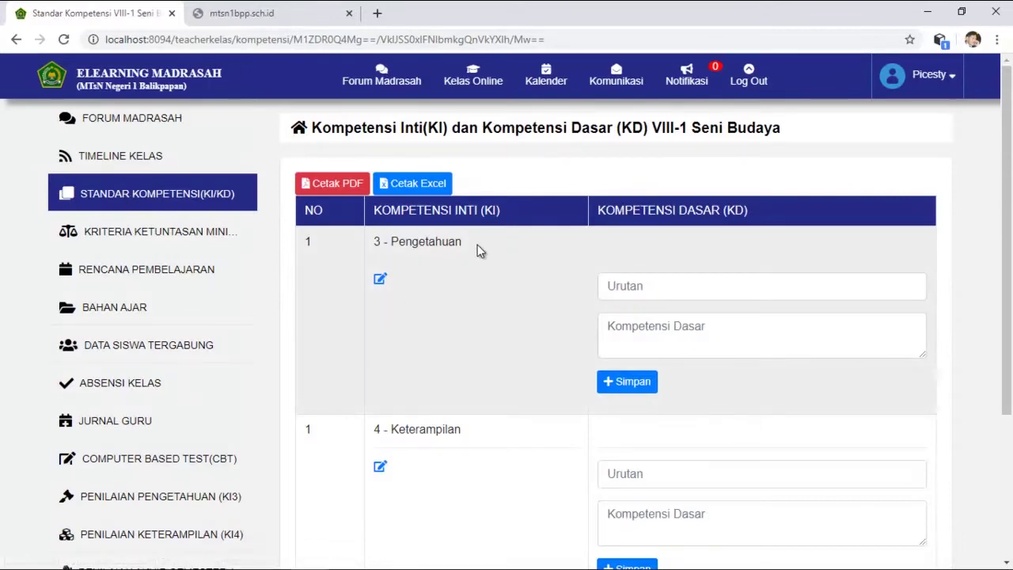
click(381, 283)
click(432, 294)
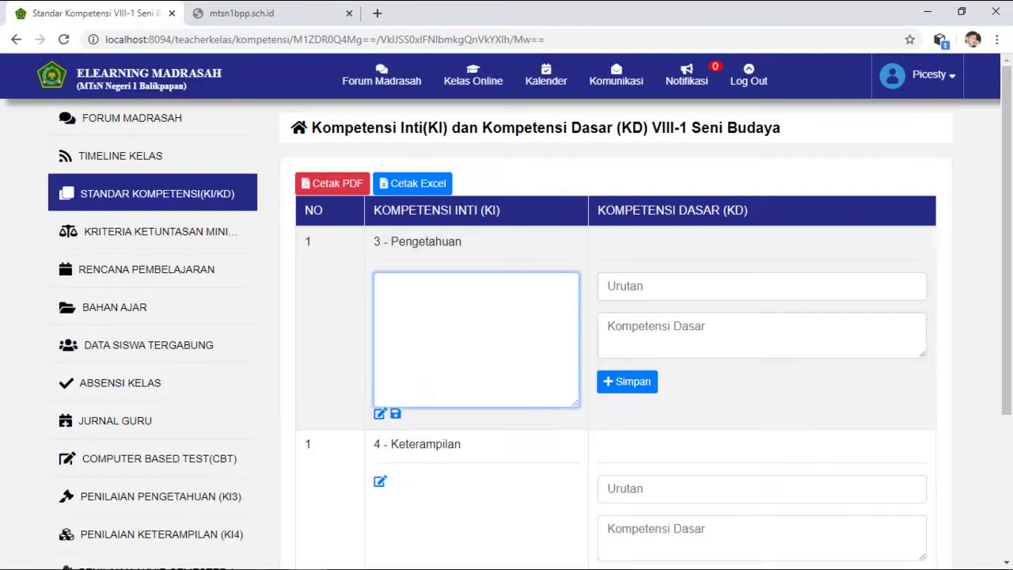
- Switch to the Silabus Pembelajaran document in Word and copy the KI-3 (Pengetahuan) description
click(342, 556)
click(419, 524)
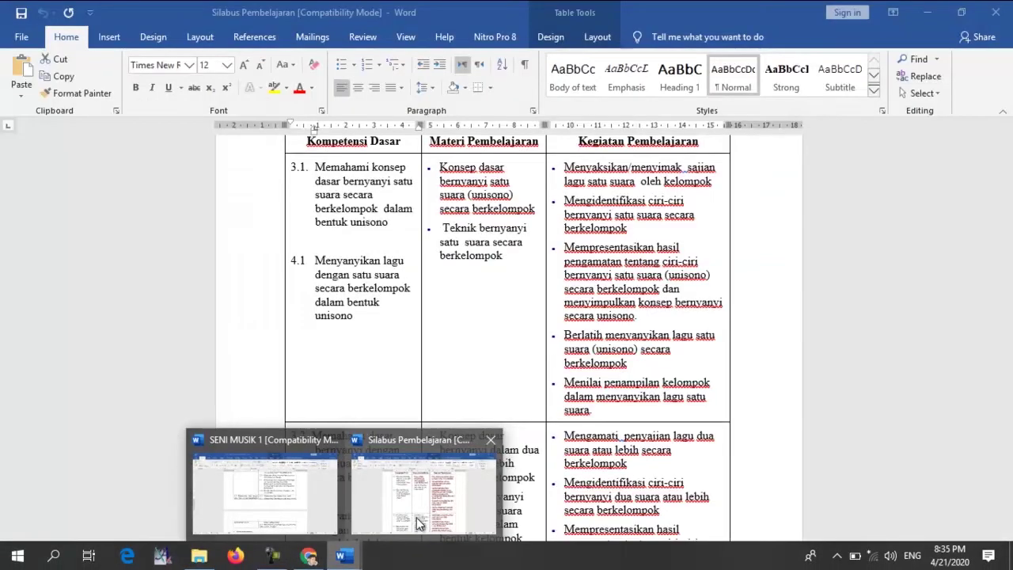
scroll(506, 333, up, 10)
drag(440, 289, 556, 339)
key(ctrl+c)
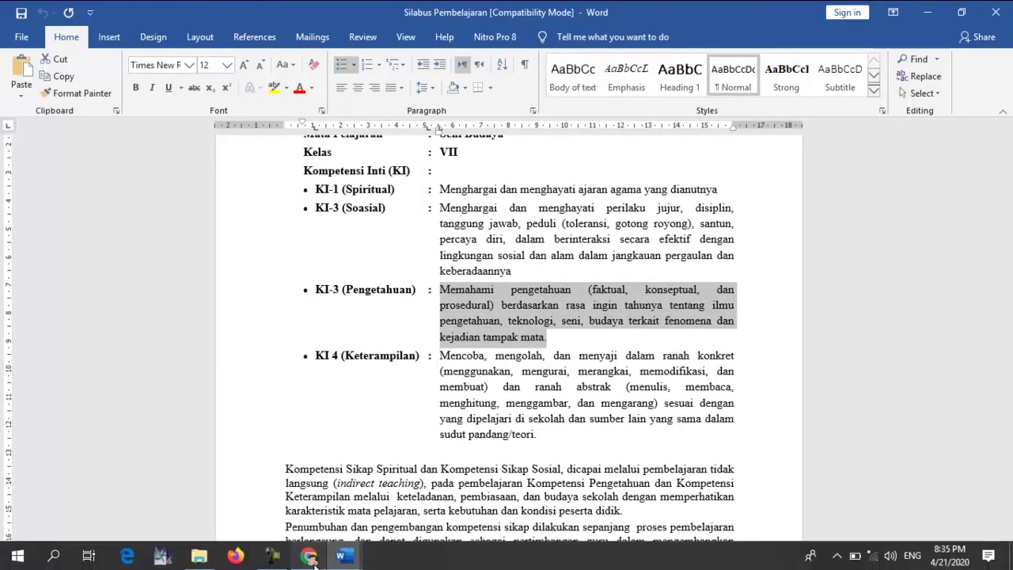
- Return to the e-learning site in Chrome, paste the copied text as the 3 - Pengetahuan core competency and save it
click(309, 556)
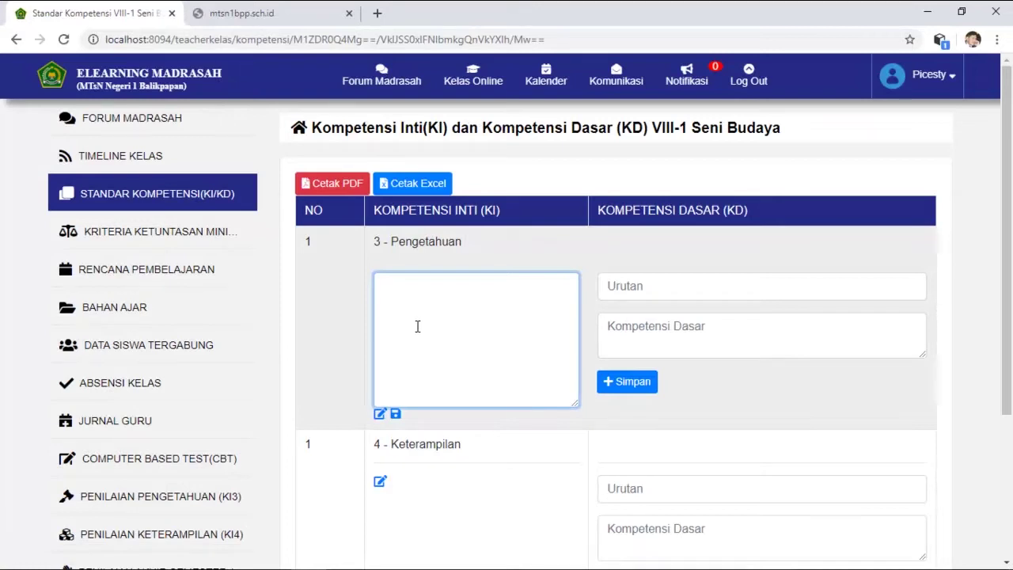
right_click(405, 300)
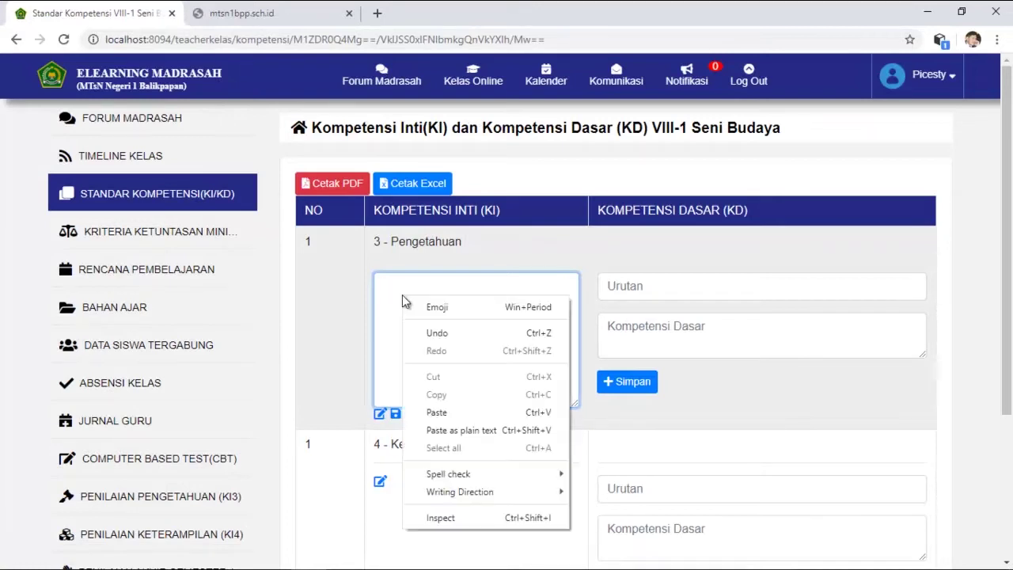
click(464, 431)
click(396, 415)
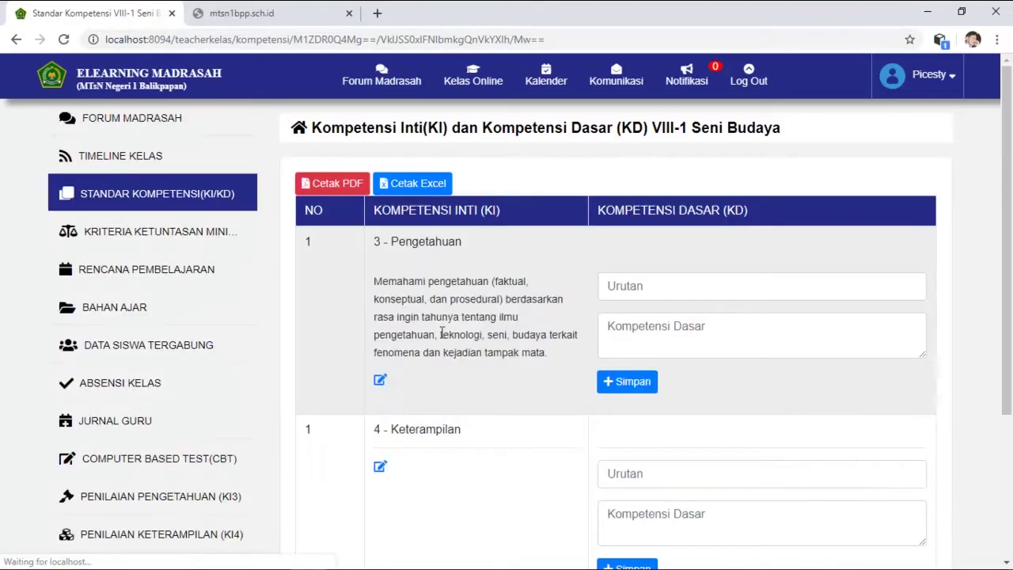
- Start editing the 4 - Keterampilan core competency and copy the KI 4 (Keterampilan) description from the Silabus Pembelajaran document in Word
scroll(446, 333, down, 1)
click(380, 392)
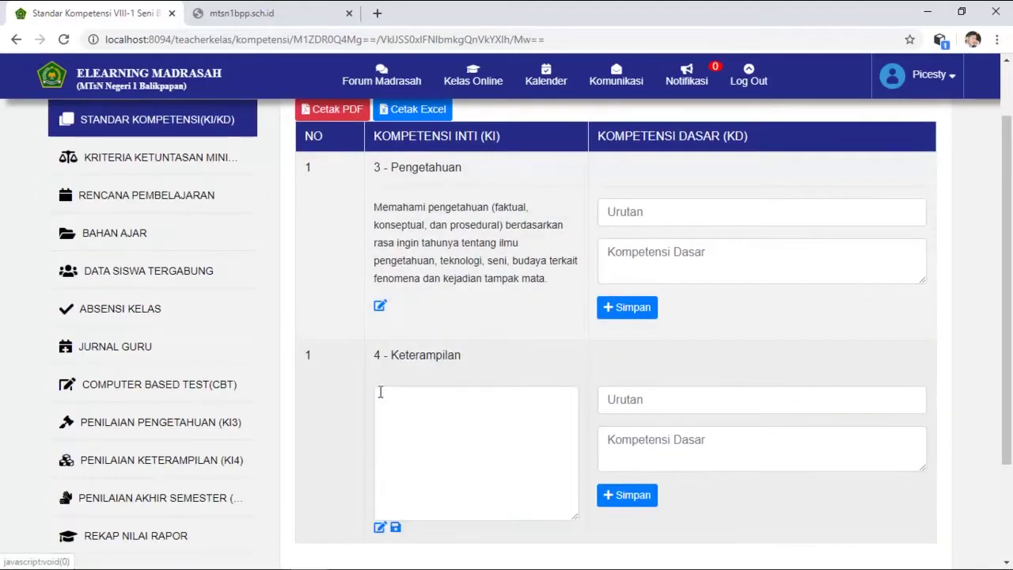
mouse_move(344, 555)
click(464, 486)
triple_click(507, 403)
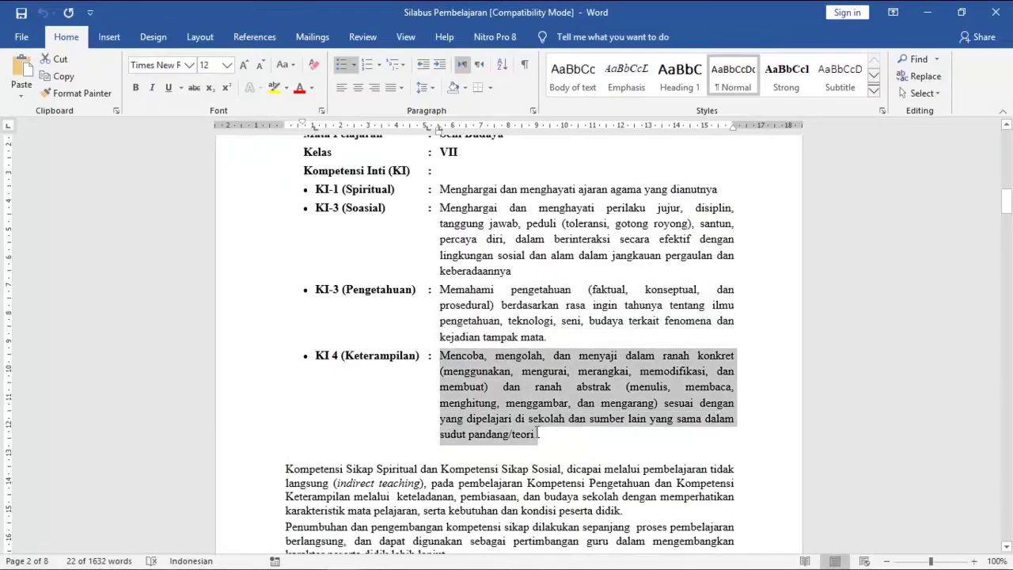
right_click(473, 401)
click(514, 166)
- Back in Chrome, paste the copied text as plain text into the 4 - Keterampilan core competency and save it
click(303, 555)
right_click(462, 407)
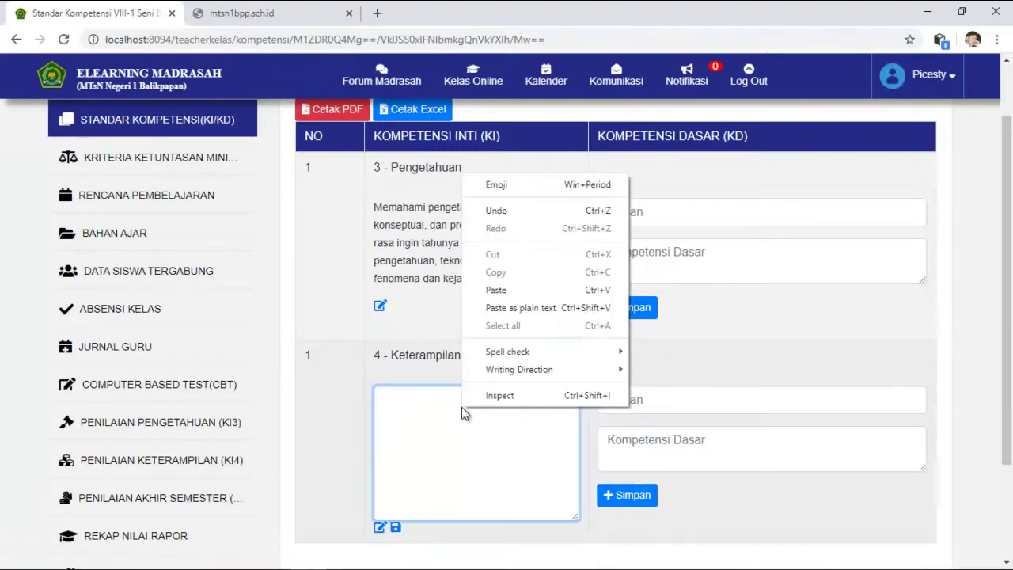
click(509, 310)
mouse_move(571, 452)
mouse_down()
mouse_move(569, 420)
mouse_move(569, 459)
mouse_up()
click(396, 527)
- Set the order number of a new Pengetahuan basic competency to 1 and go to its description
scroll(494, 415, up, 1)
scroll(494, 415, down, 1)
scroll(475, 356, up, 1)
click(857, 287)
text(1)
click(766, 323)
- Switch to the Silabus Pembelajaran document in Word and copy the text of basic competency 3.1
click(344, 556)
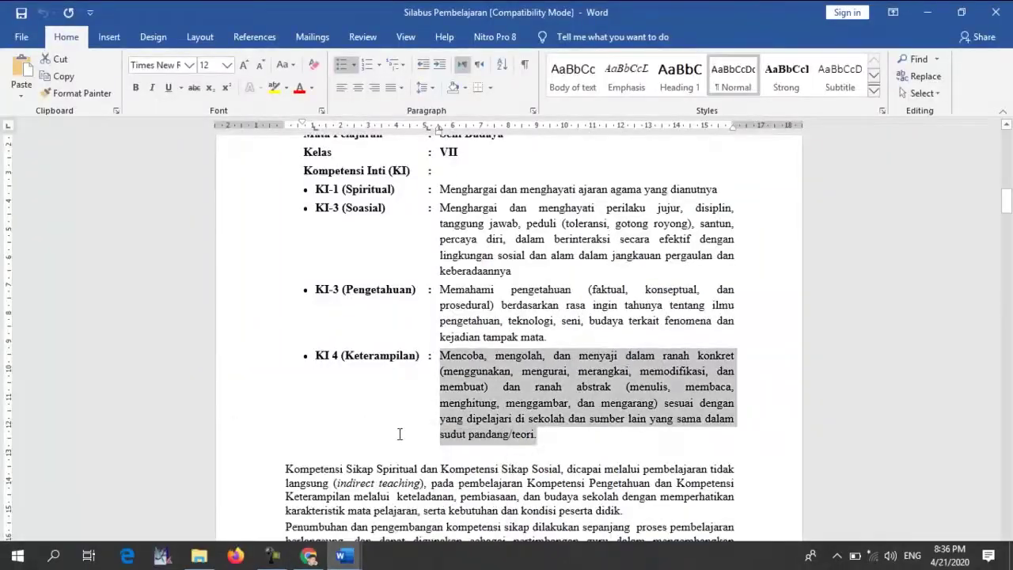
scroll(398, 432, down, 12)
scroll(389, 422, down, 15)
scroll(396, 364, up, 1)
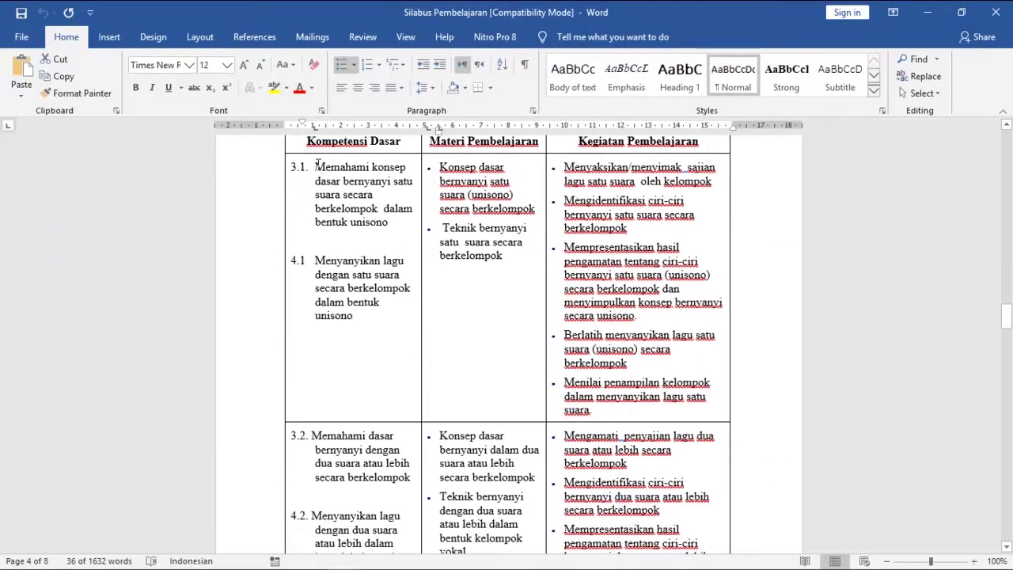
drag(315, 167, 390, 222)
right_click(390, 223)
click(411, 243)
- Return to Chrome, paste the 3.1 text as the first Pengetahuan basic competency and save it
key(alt+Tab)
right_click(647, 322)
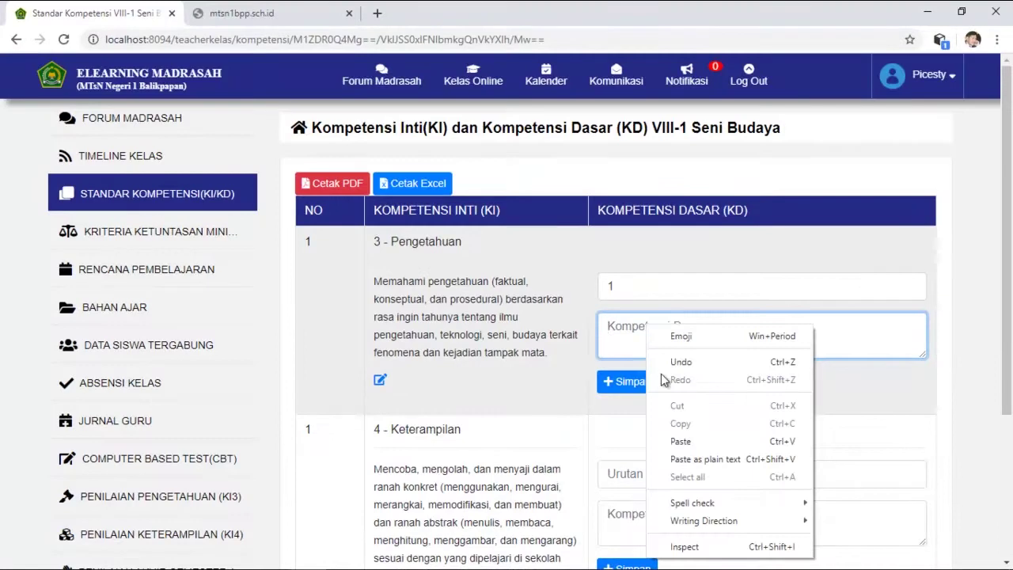
click(688, 458)
click(637, 386)
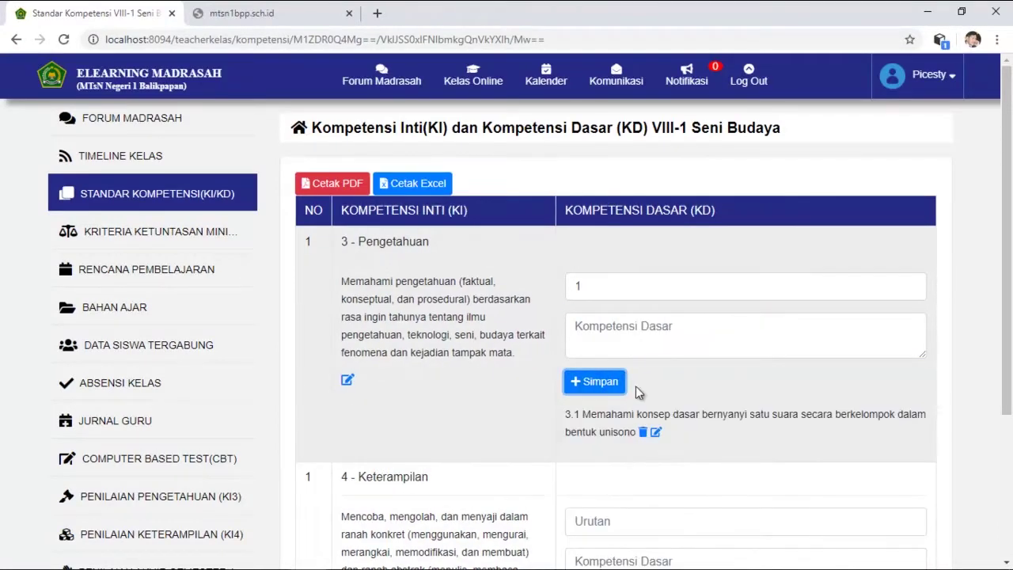
- Set the order number of the next Pengetahuan basic competency to 2 and copy the 3.2 text from the syllabus in Word
click(912, 282)
click(708, 346)
mouse_move(328, 554)
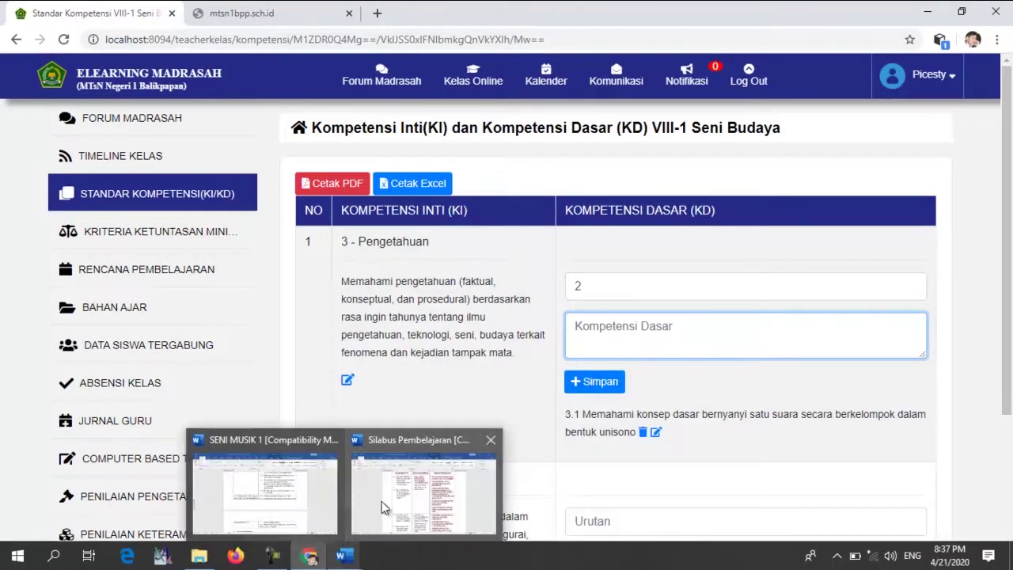
click(400, 493)
drag(311, 434, 411, 478)
right_click(404, 479)
click(443, 220)
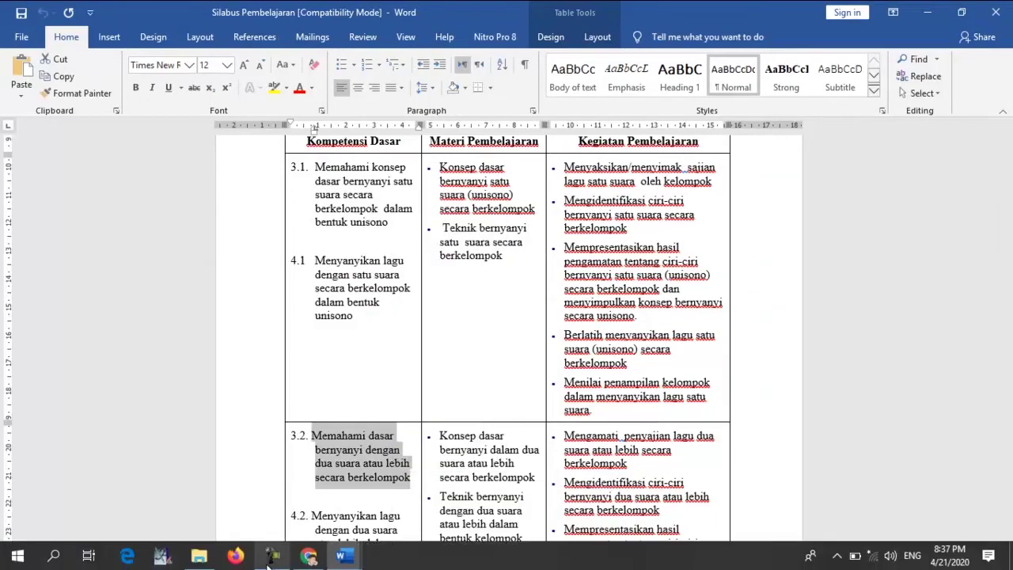
- Back in Chrome, paste the 3.2 text as the second Pengetahuan basic competency and save it
key(alt+Tab)
right_click(592, 338)
click(617, 452)
click(595, 381)
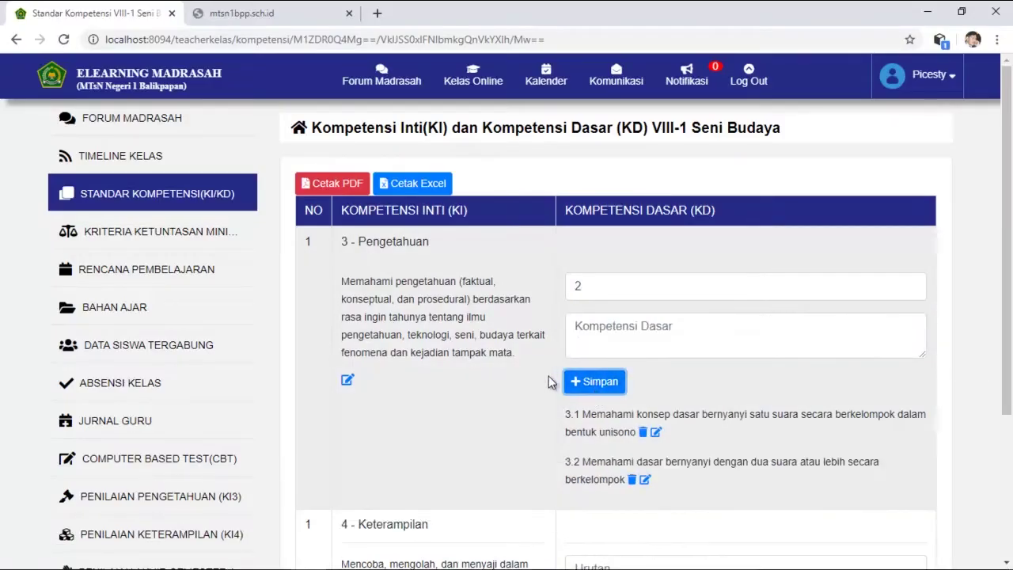
- Set the order number of a new Keterampilan basic competency to 1 and copy the 4.1 text from the syllabus in Word
scroll(713, 390, down, 2)
scroll(595, 353, down, 1)
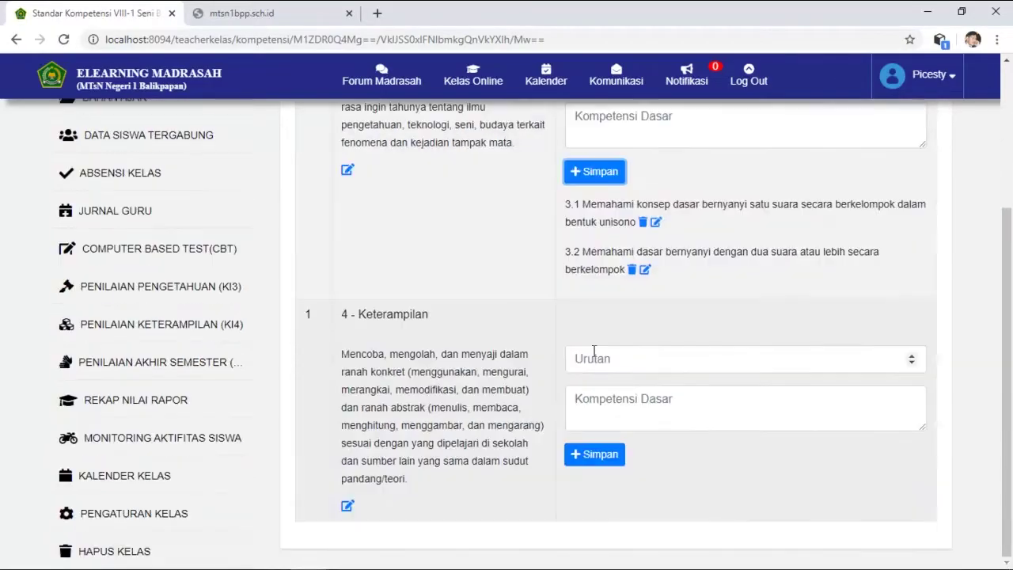
click(912, 357)
click(757, 400)
click(356, 556)
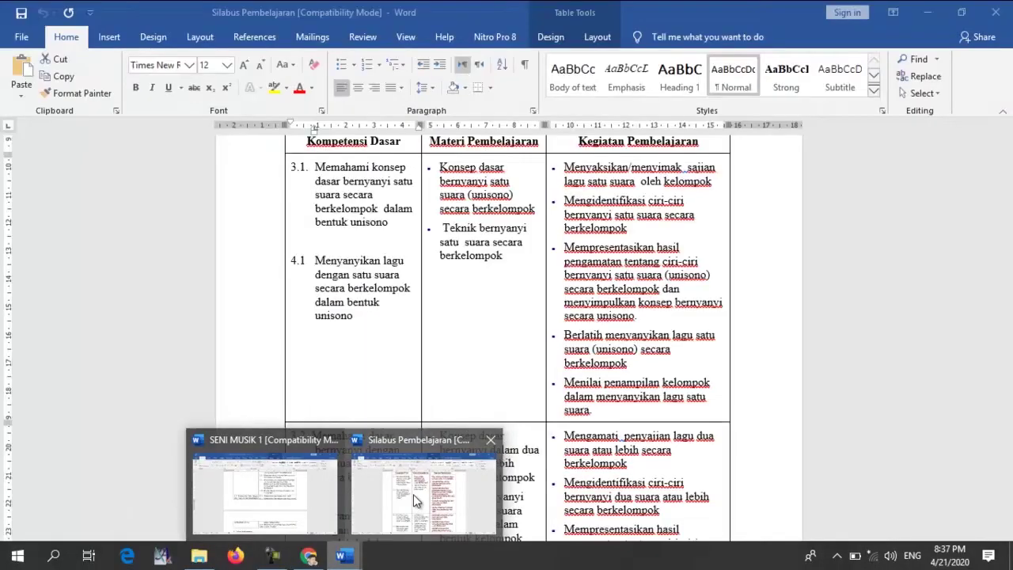
click(413, 494)
drag(316, 257, 352, 316)
right_click(348, 316)
click(388, 63)
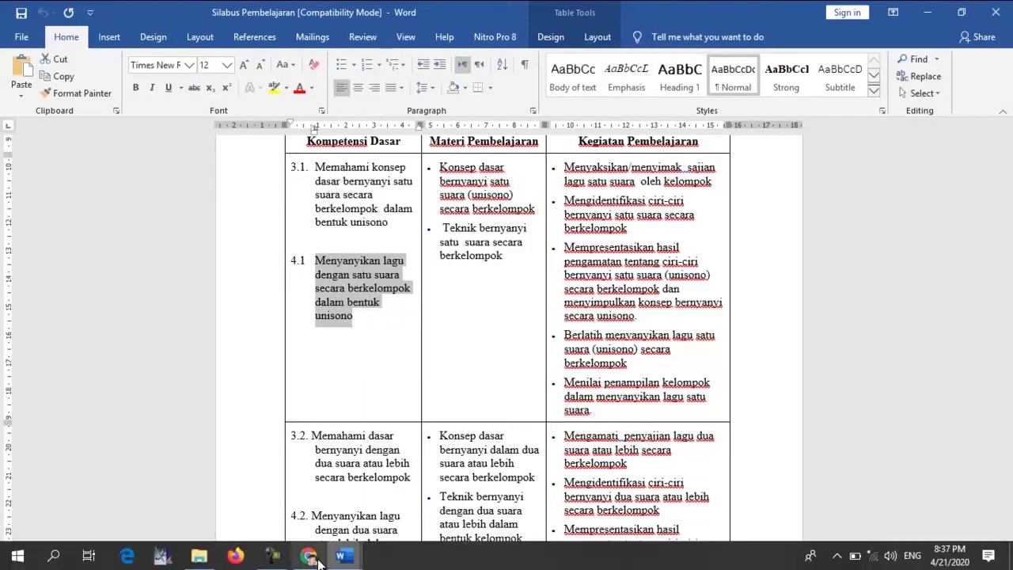
- Return to Chrome, paste the 4.1 text as the first Keterampilan basic competency and save it
click(321, 556)
right_click(614, 413)
click(646, 292)
click(594, 454)
- Set the order number of the next Keterampilan basic competency to 2 and copy the 4.2 text from the syllabus in Word
click(911, 353)
click(744, 398)
click(356, 557)
click(380, 500)
drag(311, 444, 336, 505)
right_click(336, 505)
click(372, 251)
- Back in Chrome, paste the 4.2 text as the second Keterampilan basic competency and save it
click(321, 557)
right_click(607, 408)
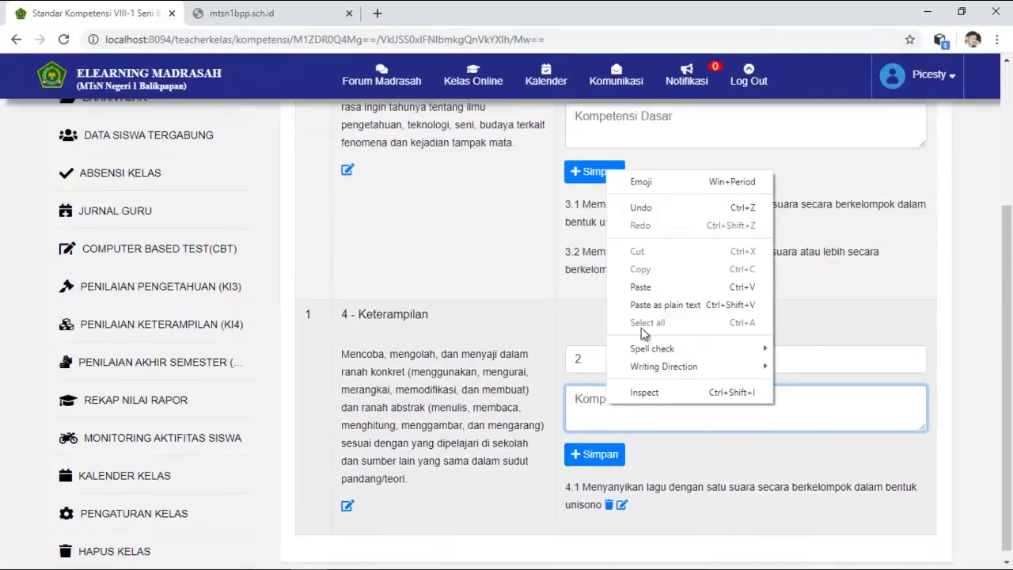
click(645, 287)
click(595, 454)
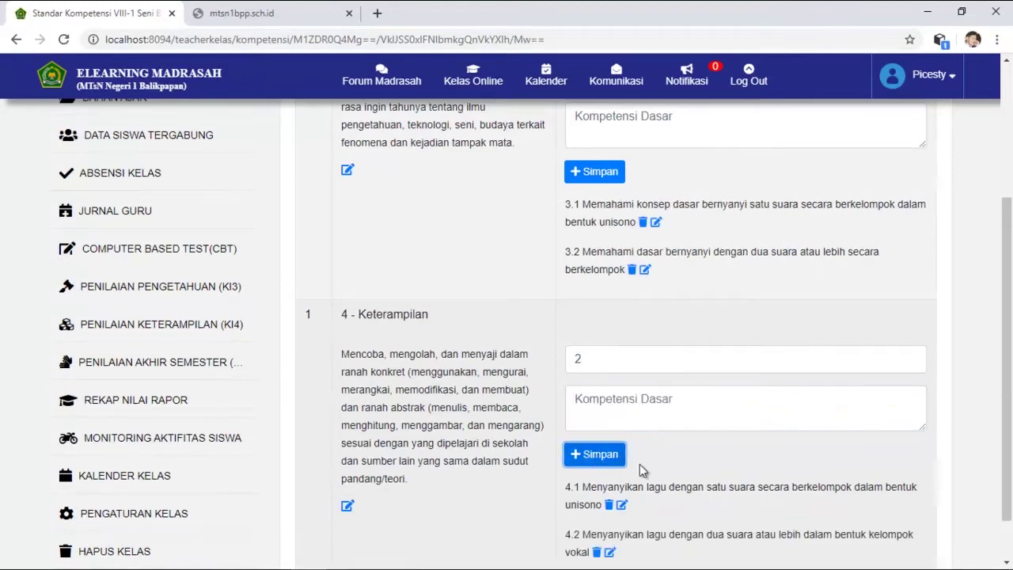
scroll(695, 483, down, 1)
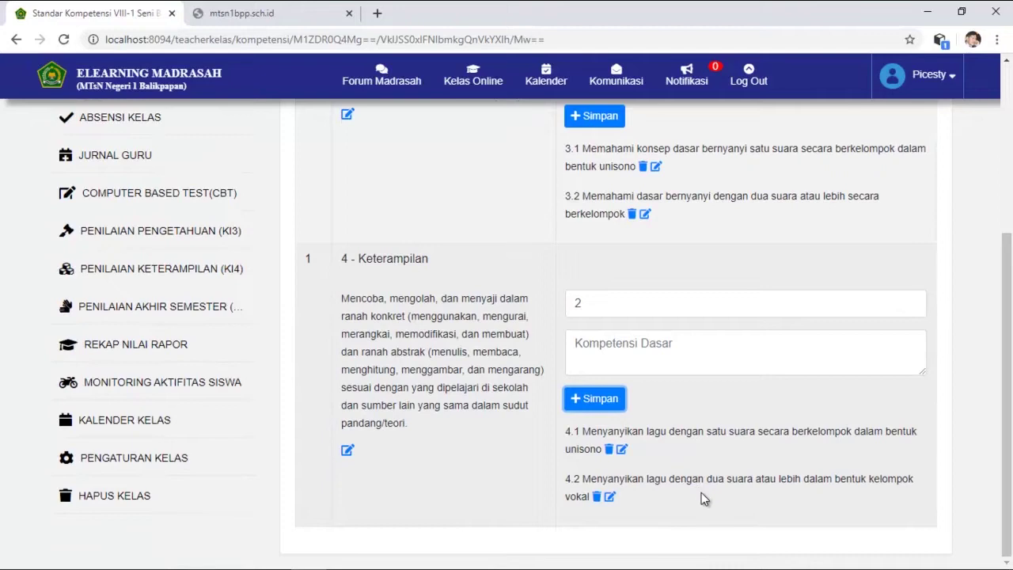
scroll(735, 491, up, 3)
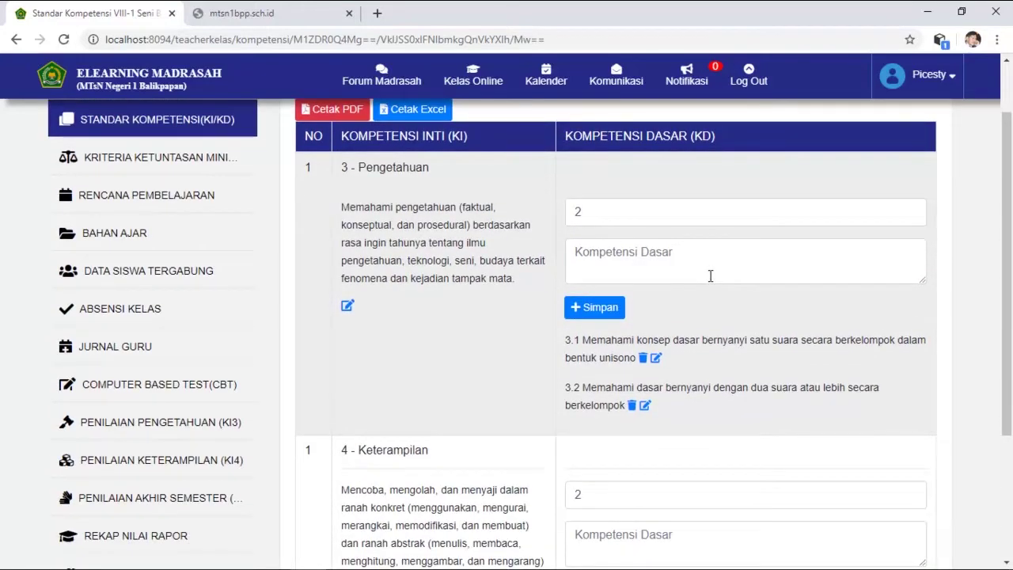
scroll(710, 275, down, 2)
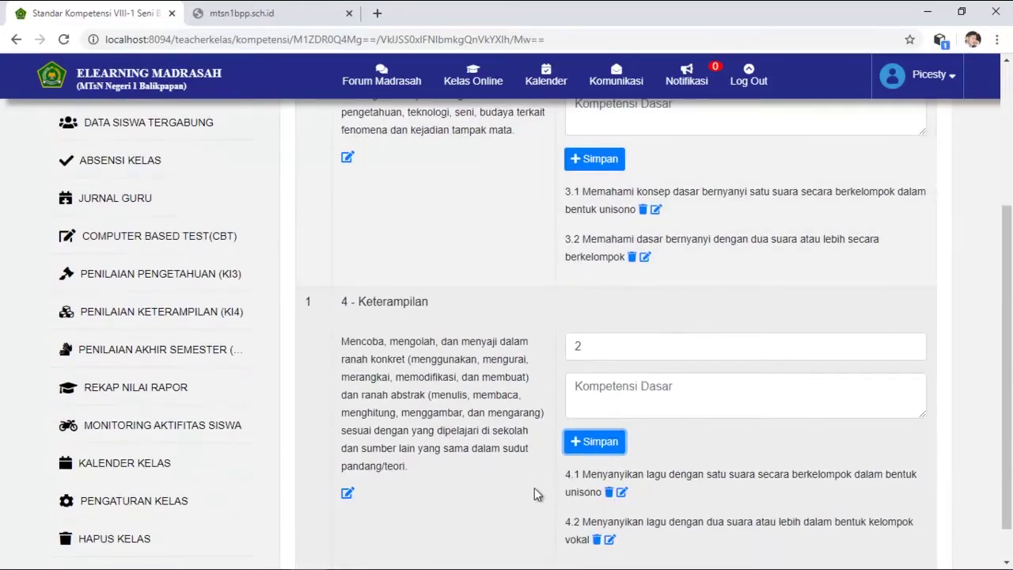
- Open the class's minimum completeness criteria (KKM) and set KD.1's Kompleksitas, Daya Dukung and Intake Peserta Didik all to 2 = Sedang
scroll(534, 489, up, 3)
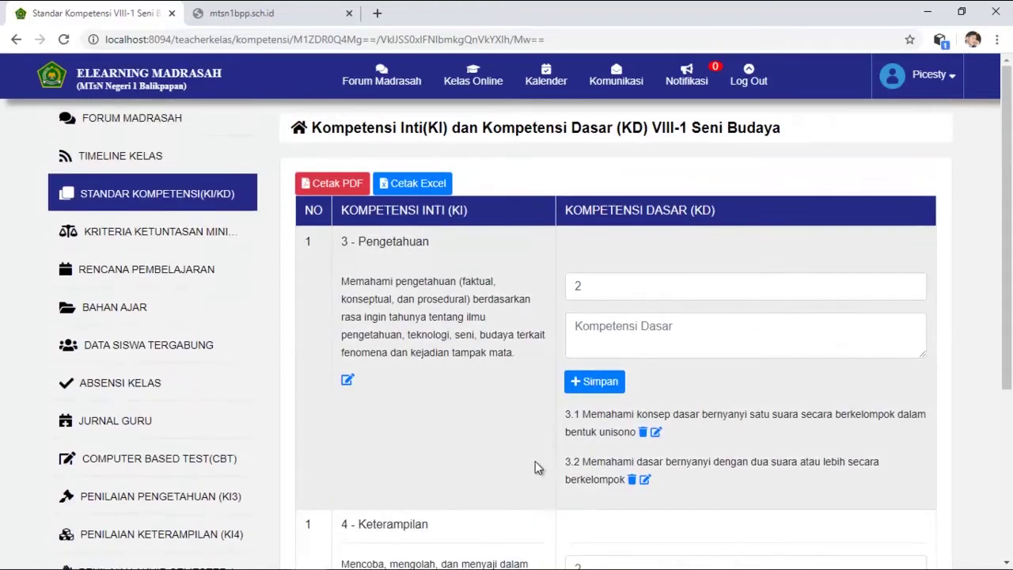
click(176, 236)
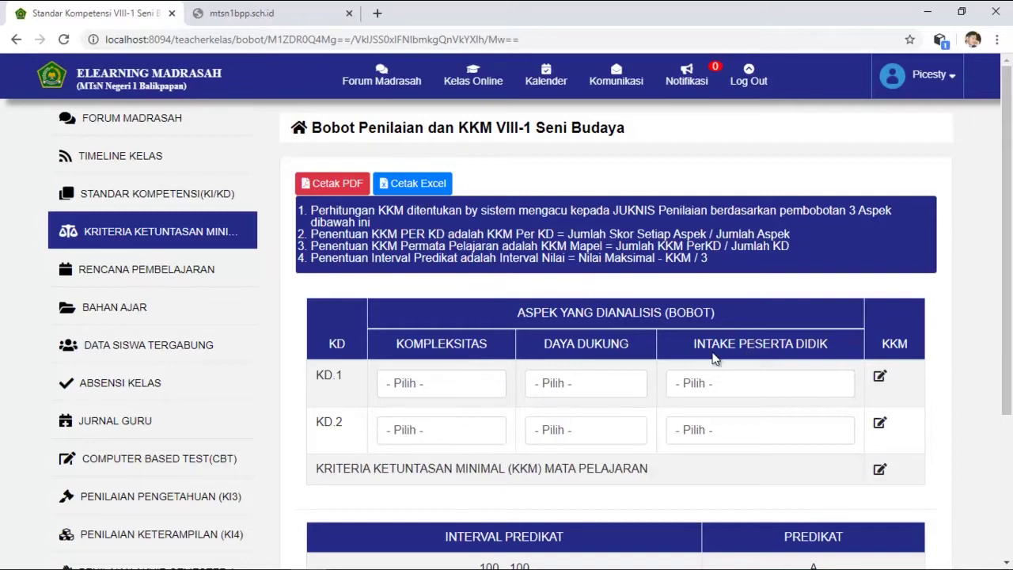
click(412, 388)
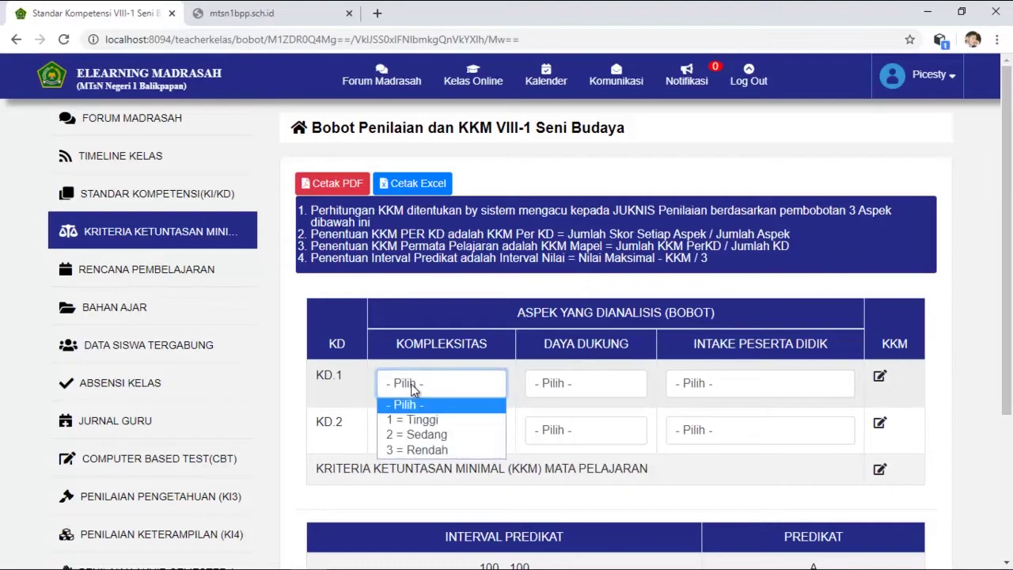
click(434, 434)
click(582, 387)
click(586, 435)
click(716, 384)
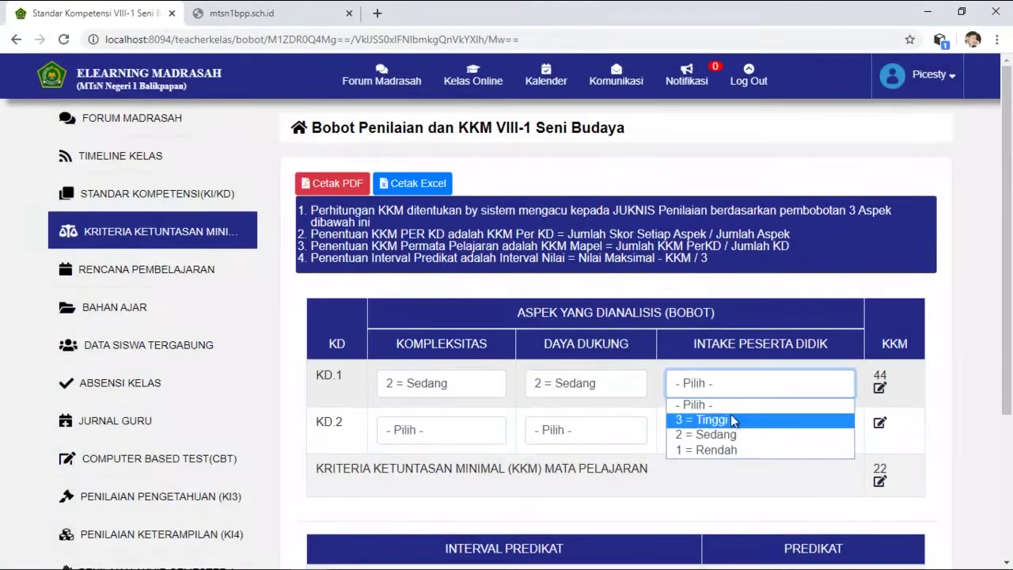
click(760, 434)
- Set KD.2's Kompleksitas to 3 = Rendah, Daya Dukung to 1 = Rendah and Intake Peserta Didik to 1 = Rendah
click(480, 435)
click(427, 496)
click(554, 433)
click(563, 496)
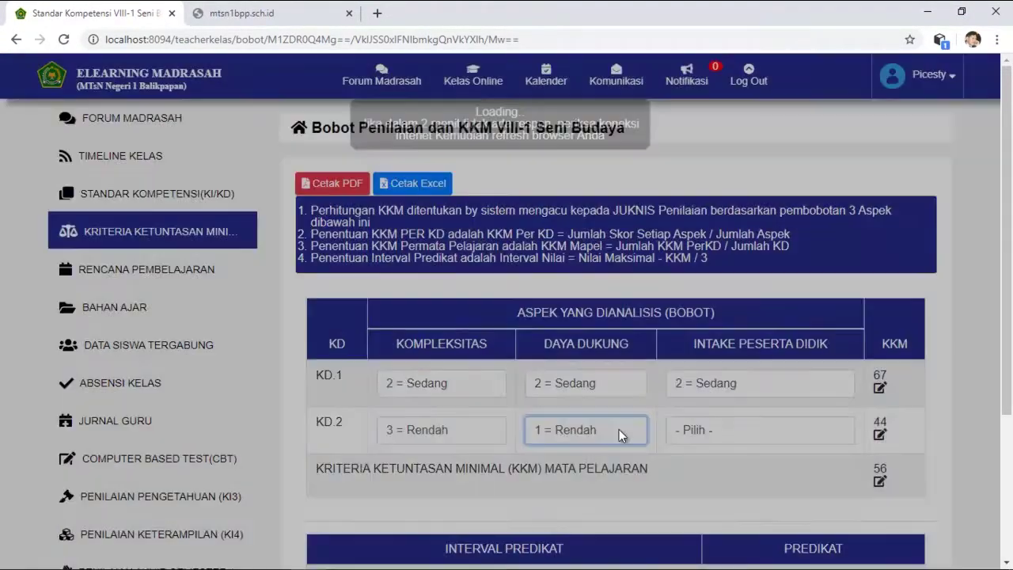
click(716, 430)
click(712, 496)
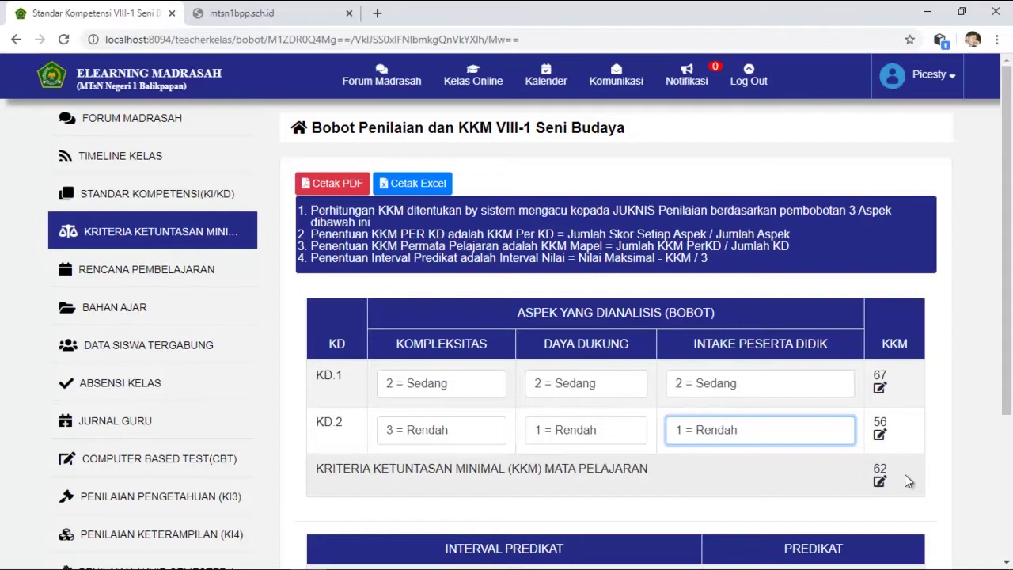
- Override the KKM of KD.1 with 70 and save it
click(880, 390)
click(802, 397)
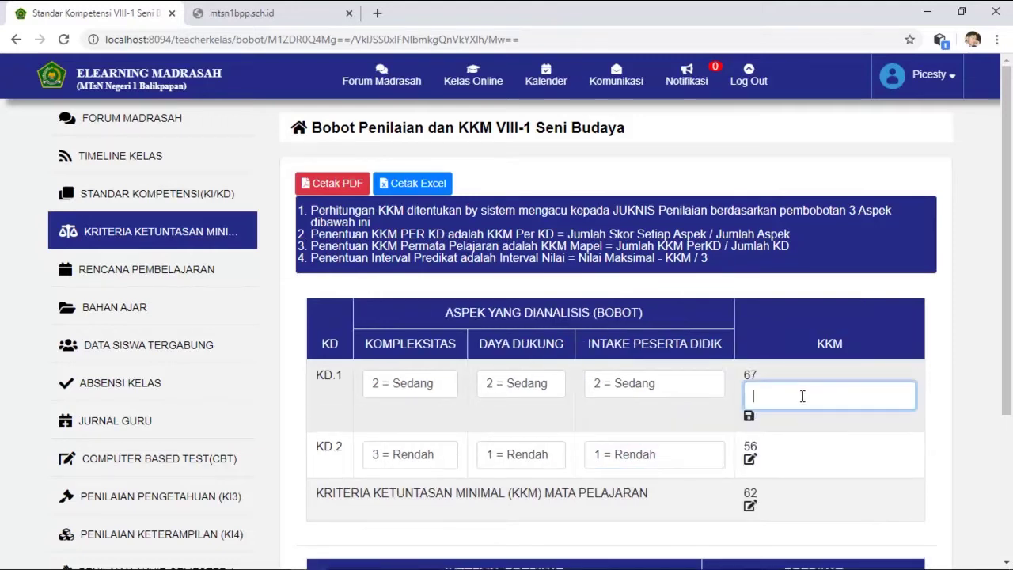
text(70)
click(750, 417)
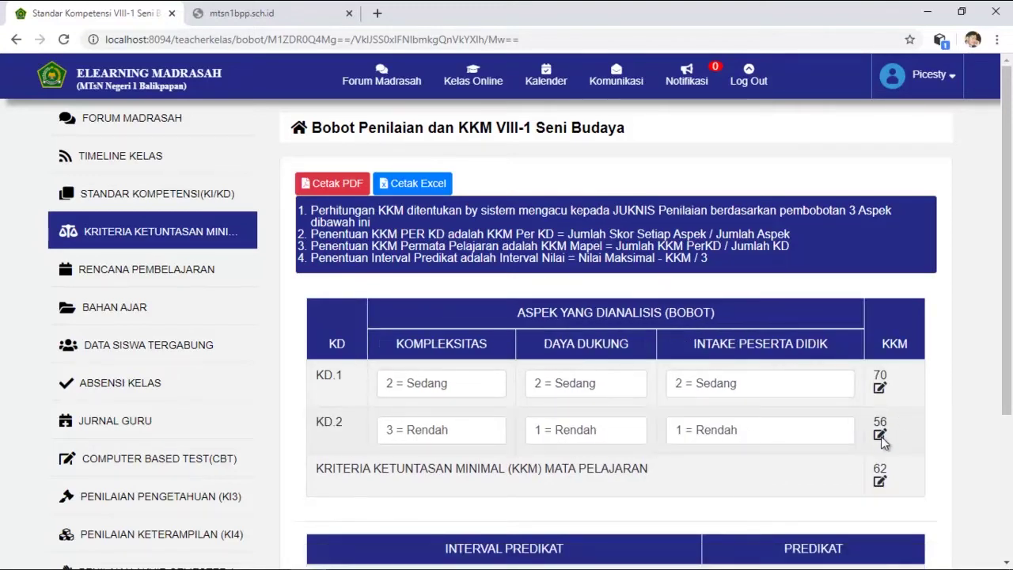
- Override the KKM of KD.2 with 70 and save it
click(879, 434)
double_click(821, 450)
text(70)
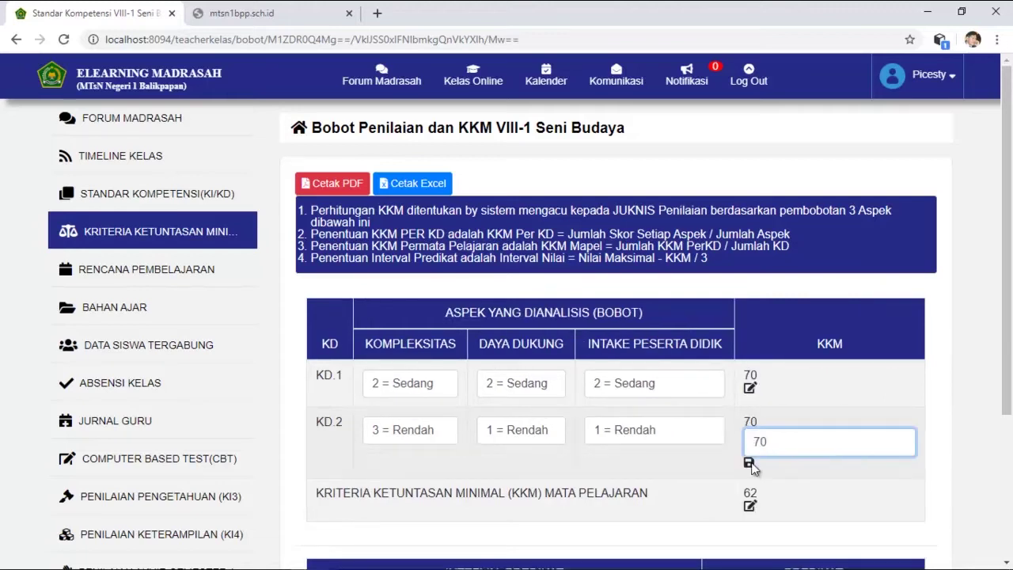
click(751, 463)
scroll(927, 463, down, 3)
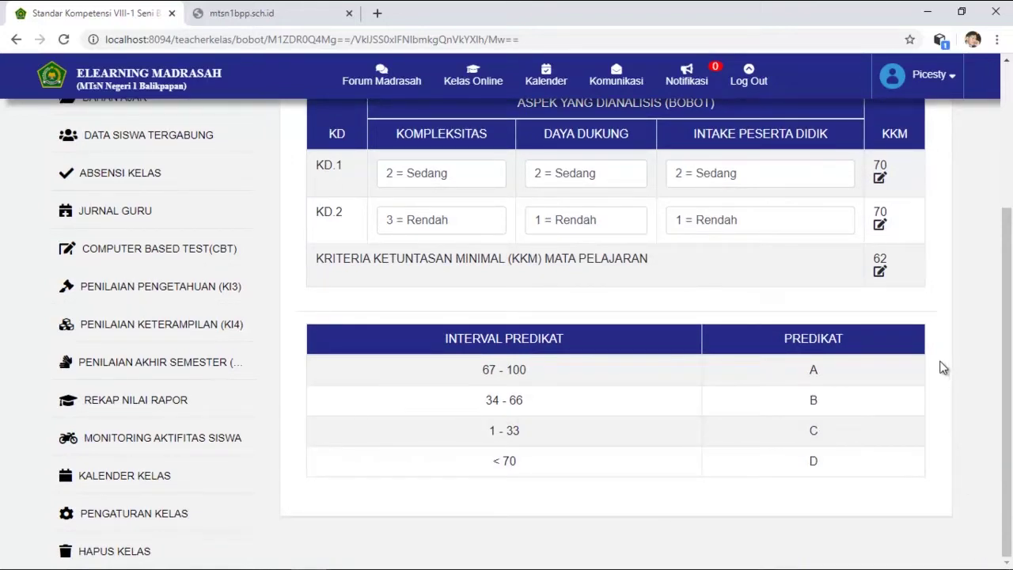
- Go to the class's lesson plans (Rencana Pembelajaran) and start a new plan
scroll(655, 350, up, 2)
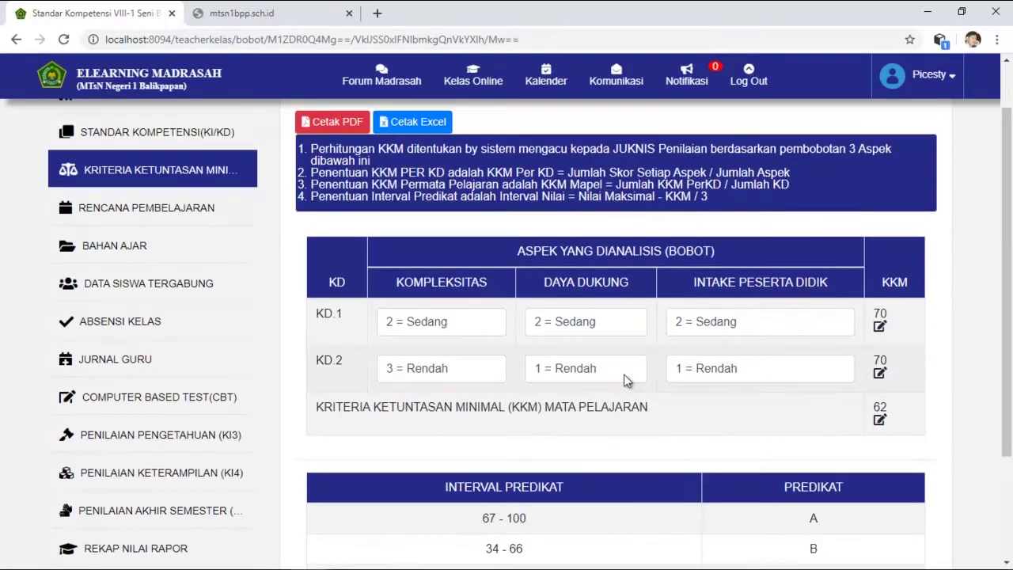
click(210, 217)
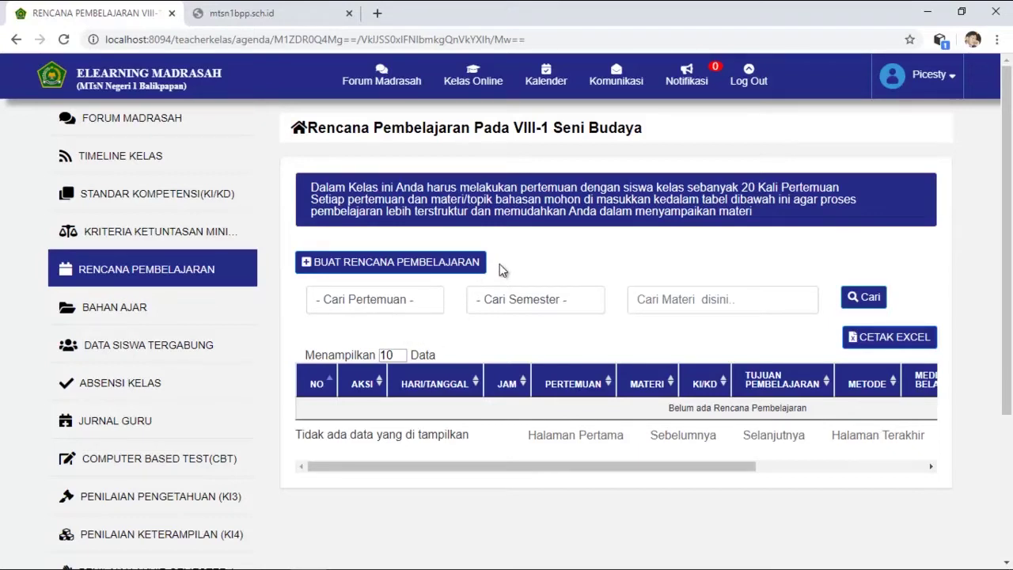
click(402, 261)
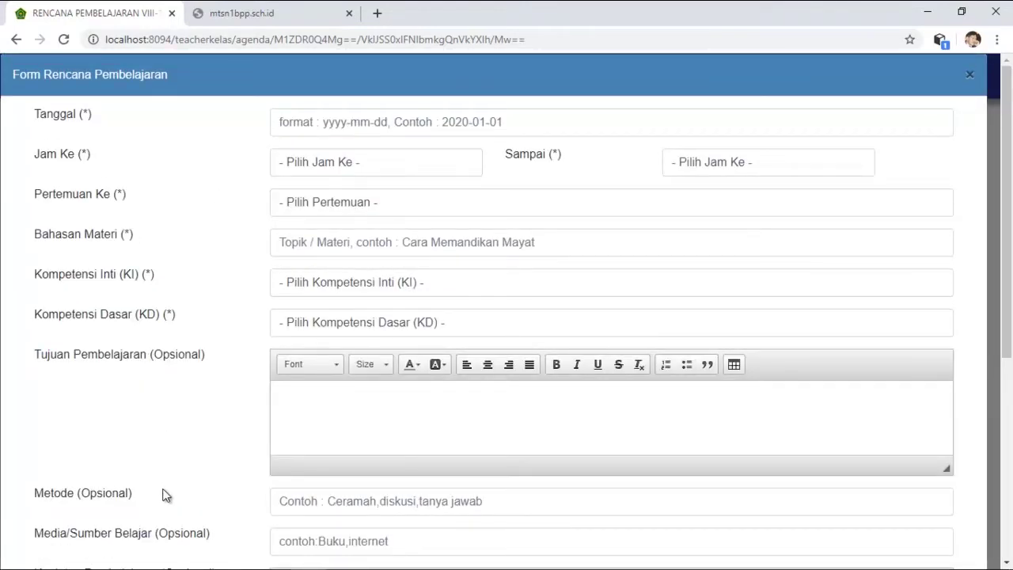
scroll(163, 494, down, 5)
scroll(163, 491, up, 5)
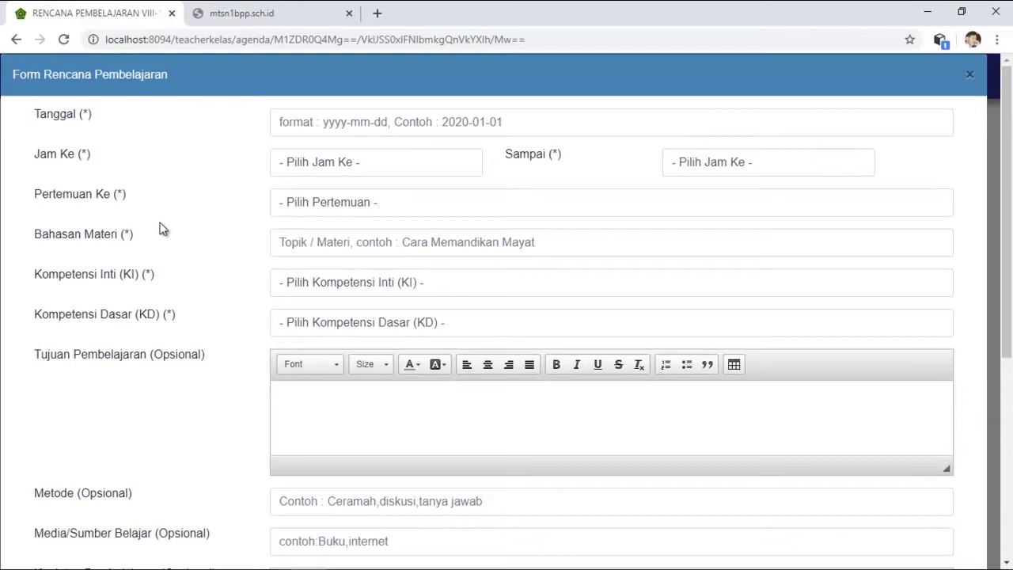
scroll(161, 229, down, 1)
scroll(317, 158, up, 1)
- Set the lesson plan's date to 2020-04-21, its hours from Jam Ke-1 to Jam Ke-2, and the meeting number to 1
click(374, 125)
click(343, 255)
click(364, 162)
click(342, 197)
click(669, 162)
click(665, 214)
click(412, 204)
click(333, 239)
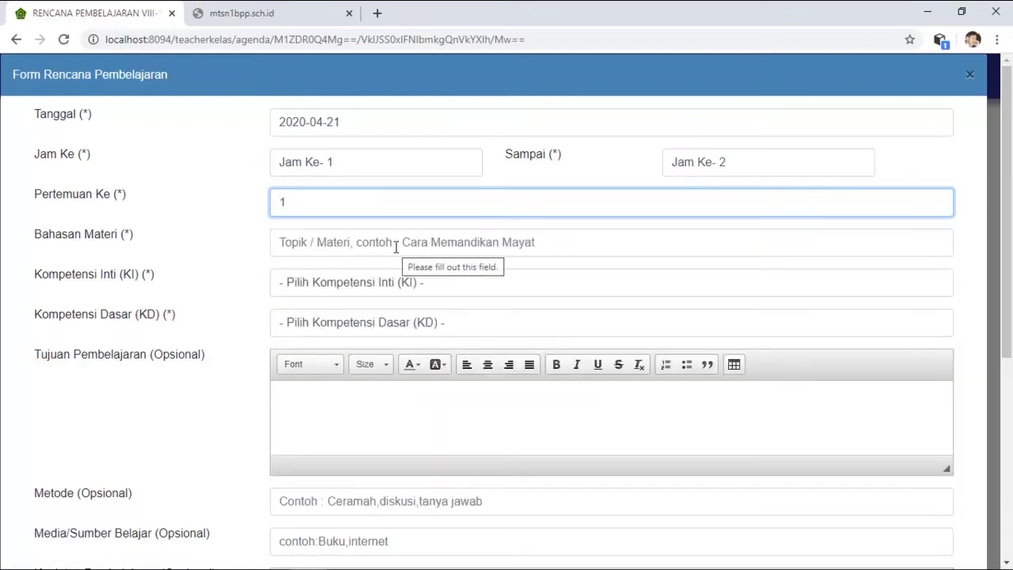
- Switch to the Silabus Pembelajaran document in Word and copy the first SENI MUSIK learning material, about the basic concept of unison group singing
mouse_move(345, 551)
click(422, 475)
scroll(377, 364, down, 5)
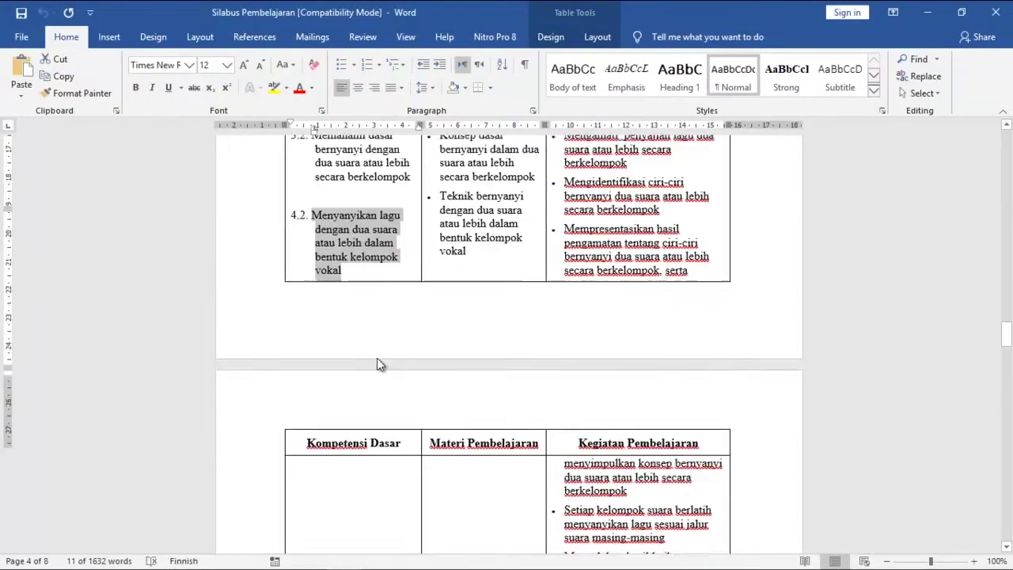
scroll(377, 364, up, 5)
drag(441, 273, 537, 317)
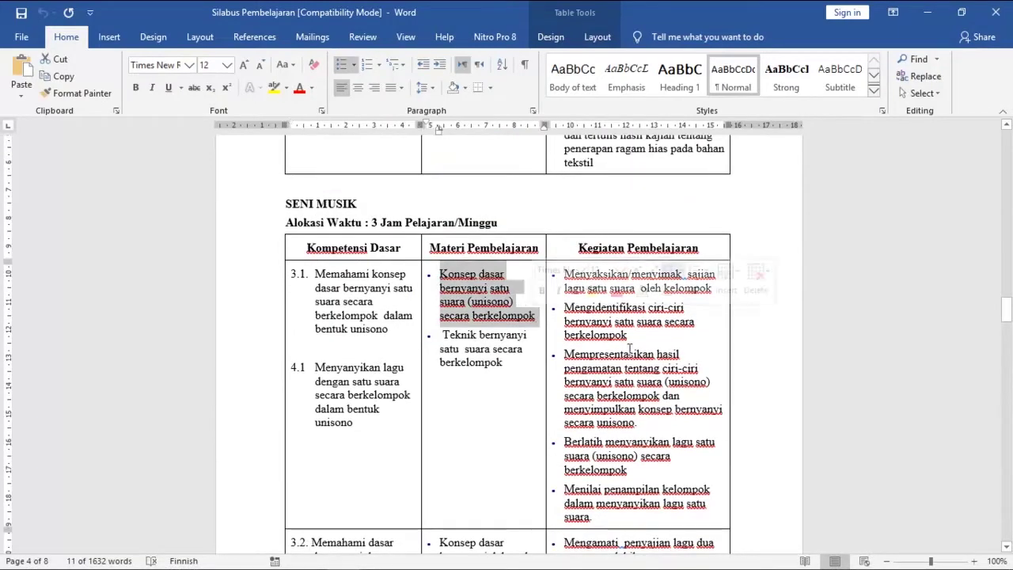
right_click(494, 299)
click(524, 252)
- Back in the browser form, paste the copied text as Bahasan Materi and clean it to "Konsep dasar bernyanyi satu suara (unisono) secara berkelompok"
key(alt+Tab)
right_click(454, 245)
click(491, 378)
click(307, 244)
key(BackSpace)
key(BackSpace)
click(442, 246)
drag(443, 247, 434, 247)
key(BackSpace)
- Choose KI-3 Pengetahuan as Kompetensi Inti and "Memahami konsep dasar bernyanyi satu suara secara berkelompok dalam bentuk unisono" as Kompetensi Dasar
click(345, 286)
click(325, 320)
click(326, 325)
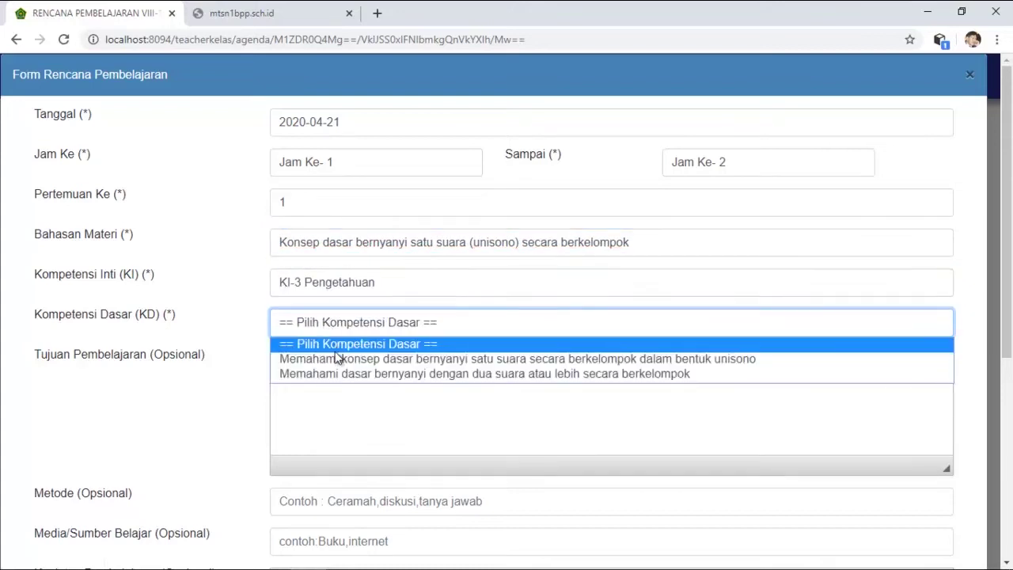
click(337, 358)
- Copy "Siswa mampu menyanyikan lagu dengan teknik vokal" from the SENI MUSIK 1 Word document into the browser form's Tujuan Pembelajaran
click(466, 416)
mouse_move(342, 556)
mouse_move(405, 513)
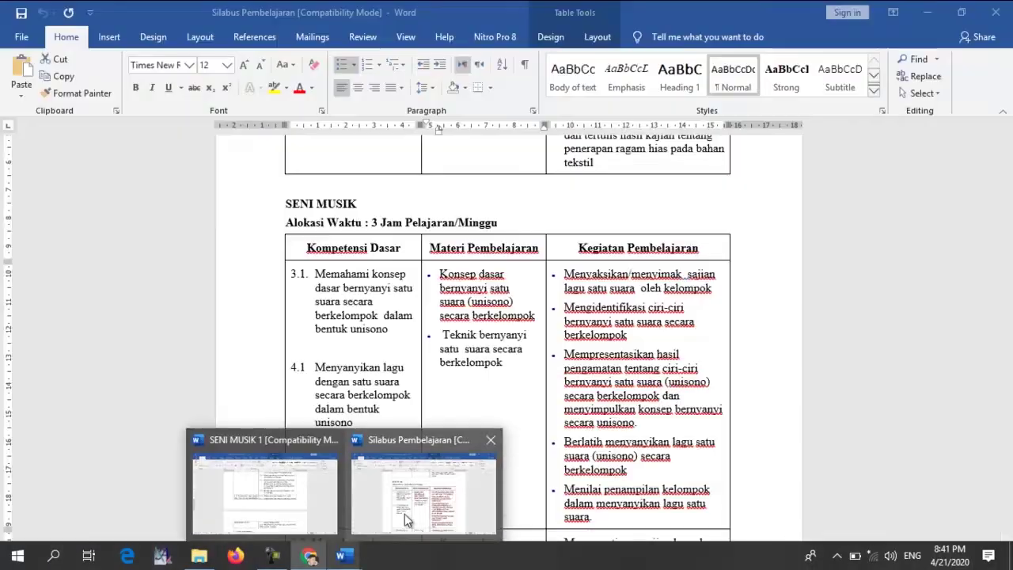
click(265, 490)
scroll(357, 372, down, 7)
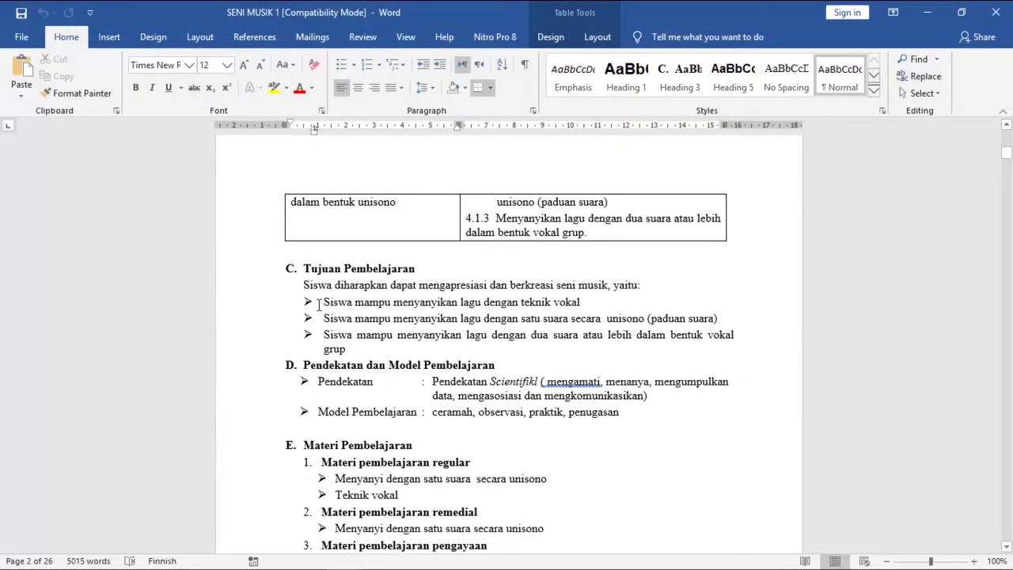
drag(319, 304, 594, 302)
click(313, 558)
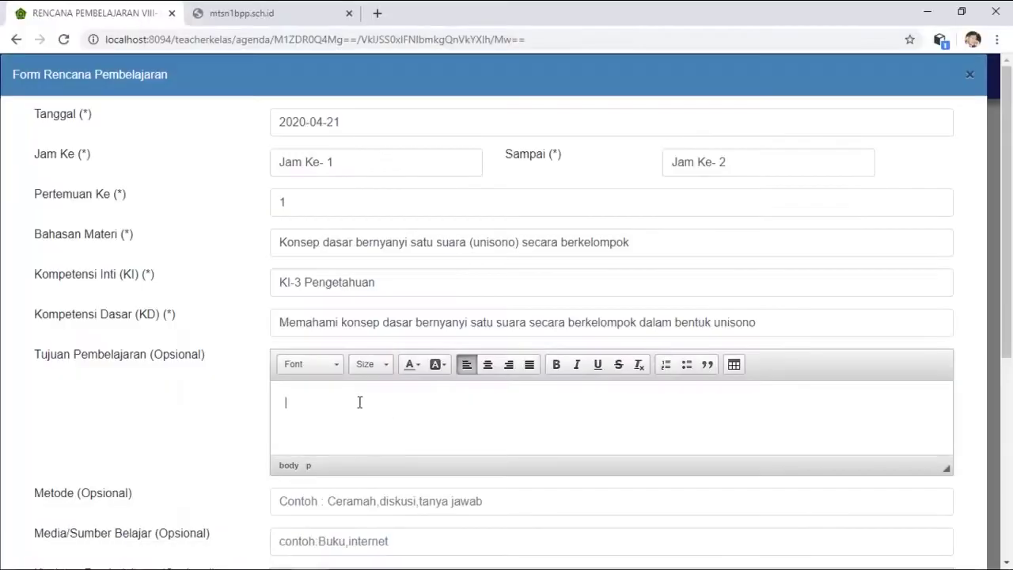
key(ctrl+v)
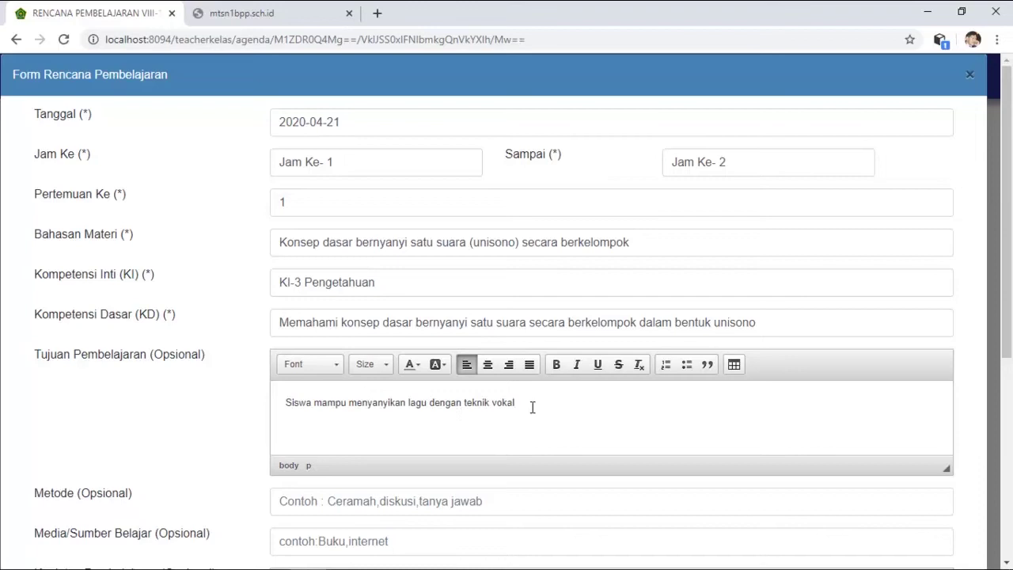
- Enter "Ceramah, Tanya Jawab" as the Metode and "Internet" as the Media/Sumber Belajar
scroll(527, 425, down, 2)
click(443, 352)
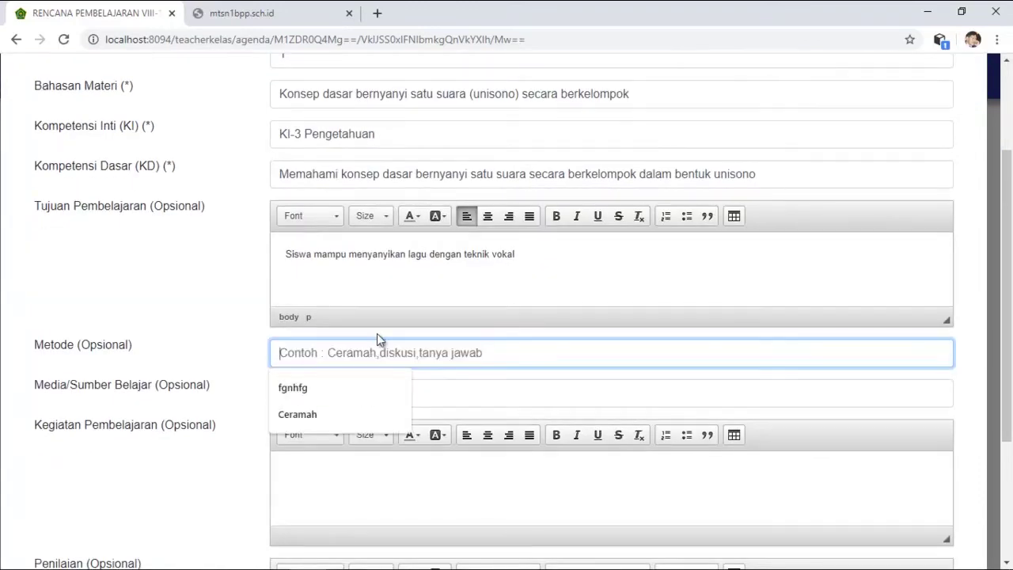
text(Ceramah, Tanya Jawab)
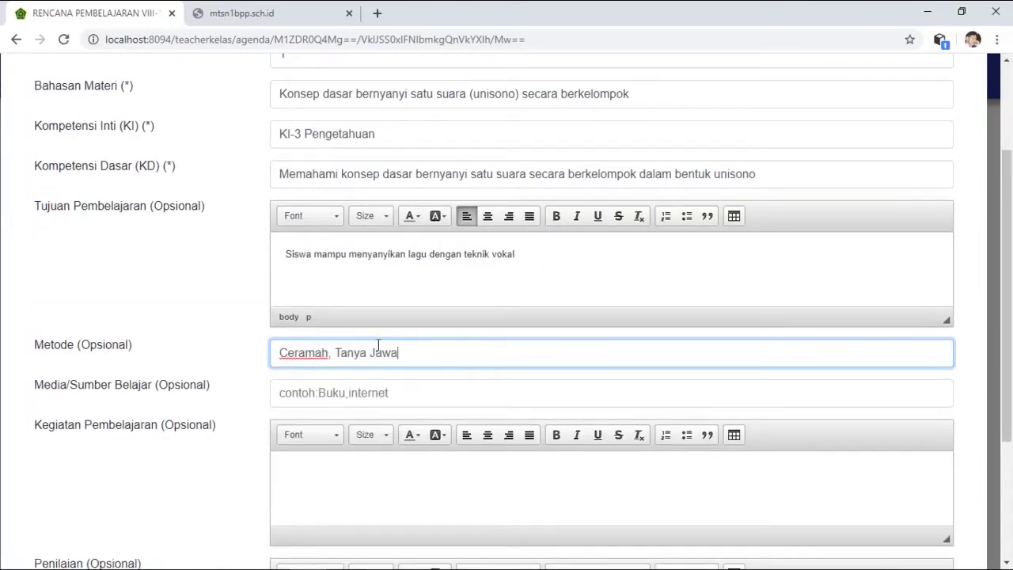
click(337, 393)
text(Internet)
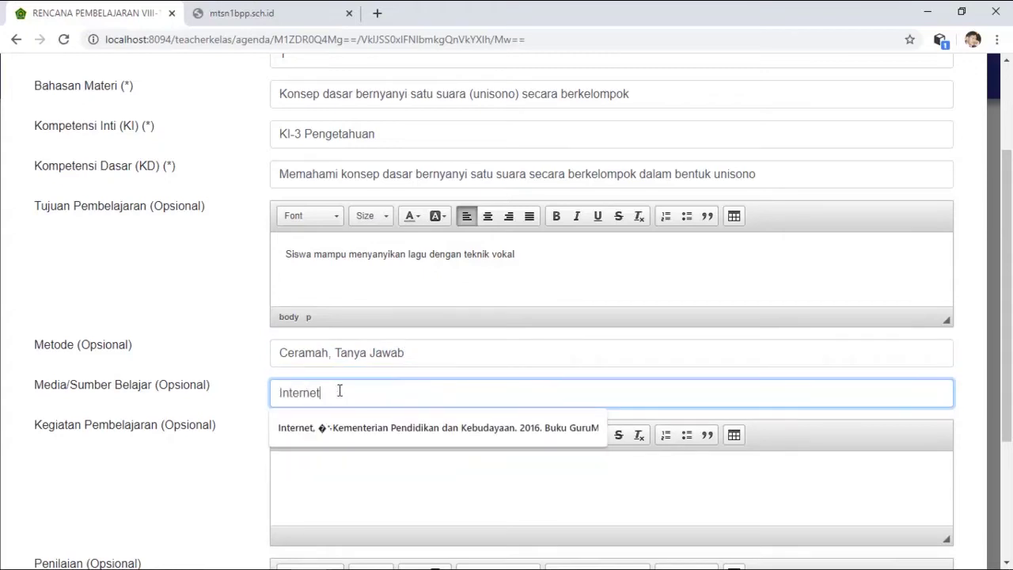
click(218, 463)
- Fill in Kegiatan Pembelajaran with three lines: Kegiatan Awal, Kegiatan Inti and Kegiatan Penutup
scroll(217, 463, down, 3)
click(337, 294)
text(Kegiatan)
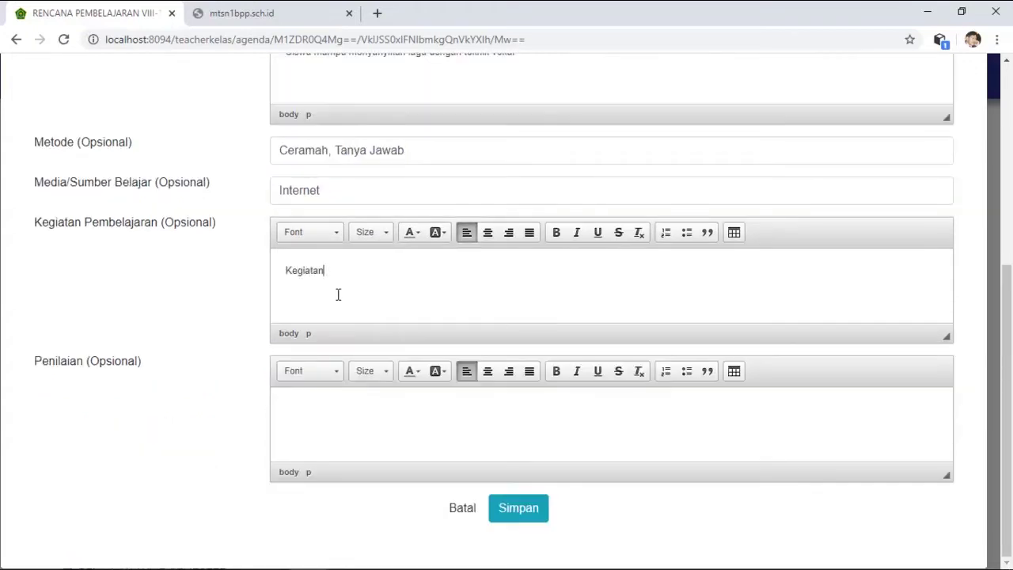
text( Awal)
key(Return)
text(Kegiatan Inti)
key(Return)
text(Kegiatan Penutu)
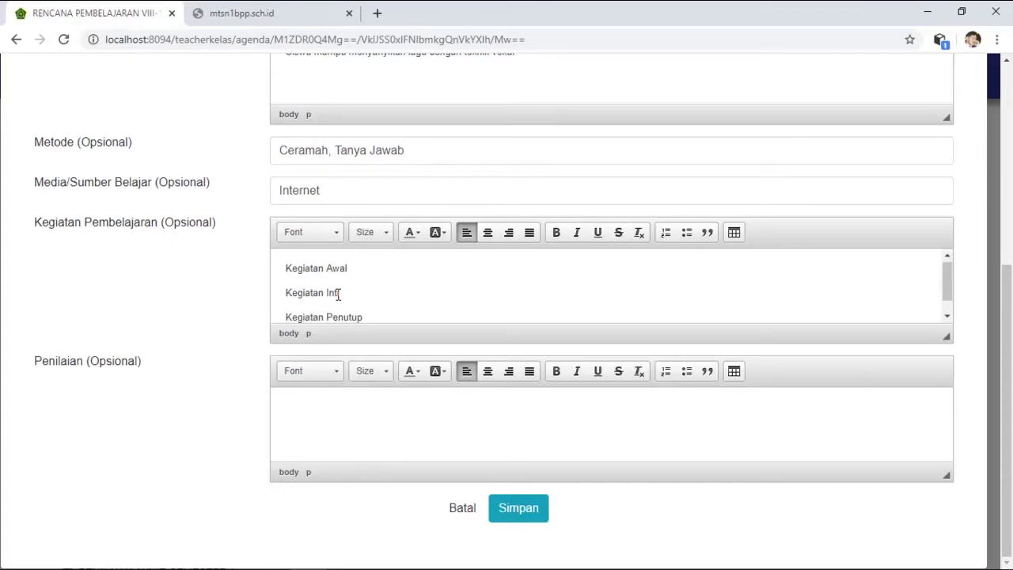
scroll(357, 317, down, 1)
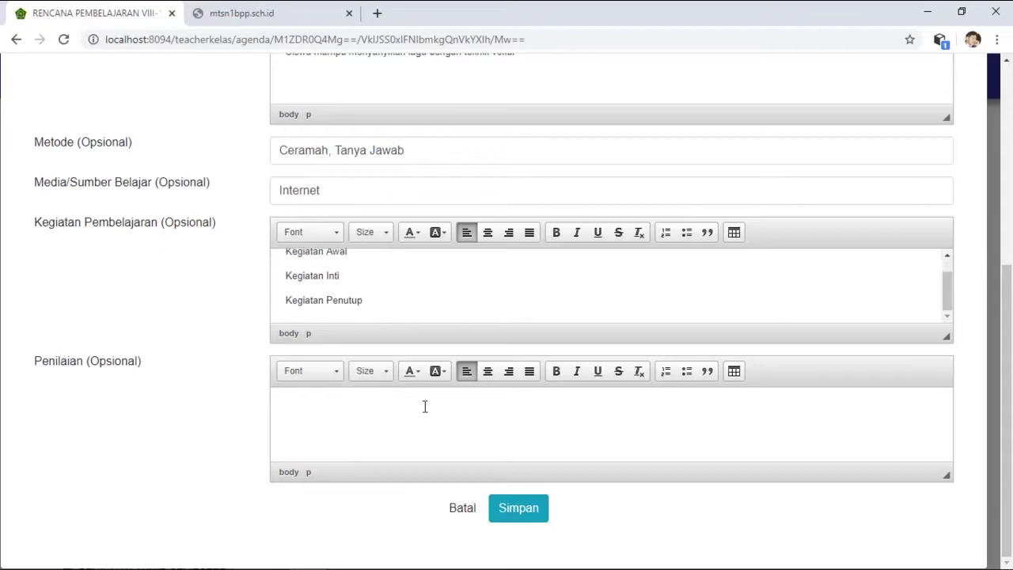
- Fill in Penilaian with three lines: Tes Tertulis, Tes Praktik and Penugasan
text(Tertulis)
key(Return)
text(Tes Praktik)
key(Return)
text(Penugasan)
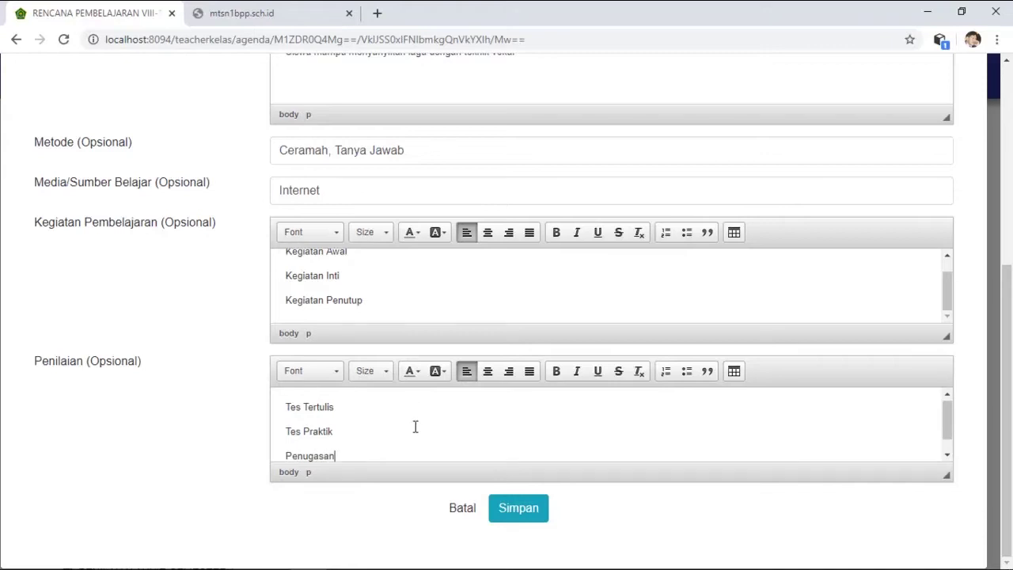
scroll(414, 425, down, 1)
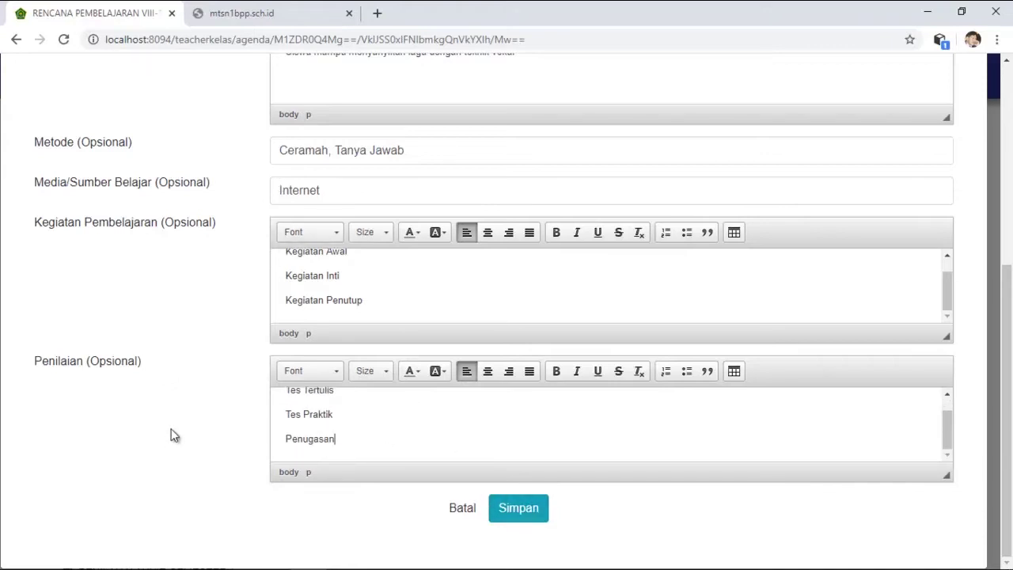
- Review the completed lesson plan form from top to bottom and save it
scroll(352, 178, up, 1)
scroll(356, 170, up, 4)
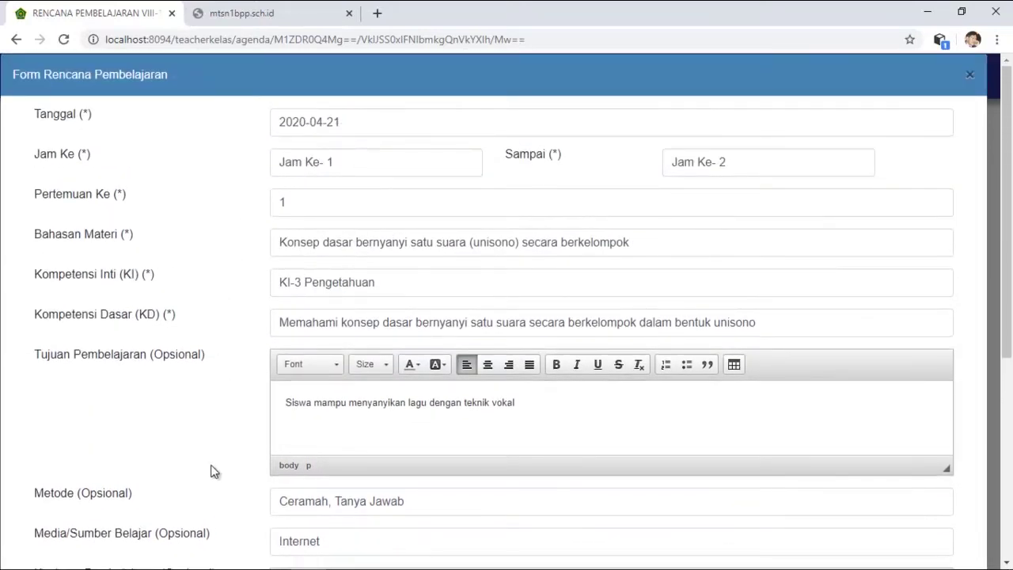
scroll(210, 470, down, 5)
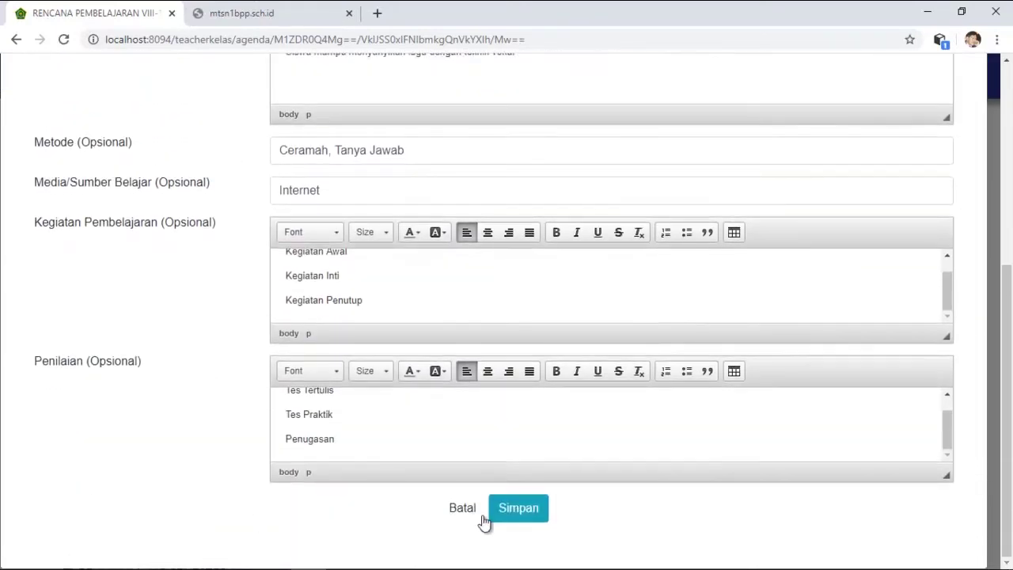
click(511, 514)
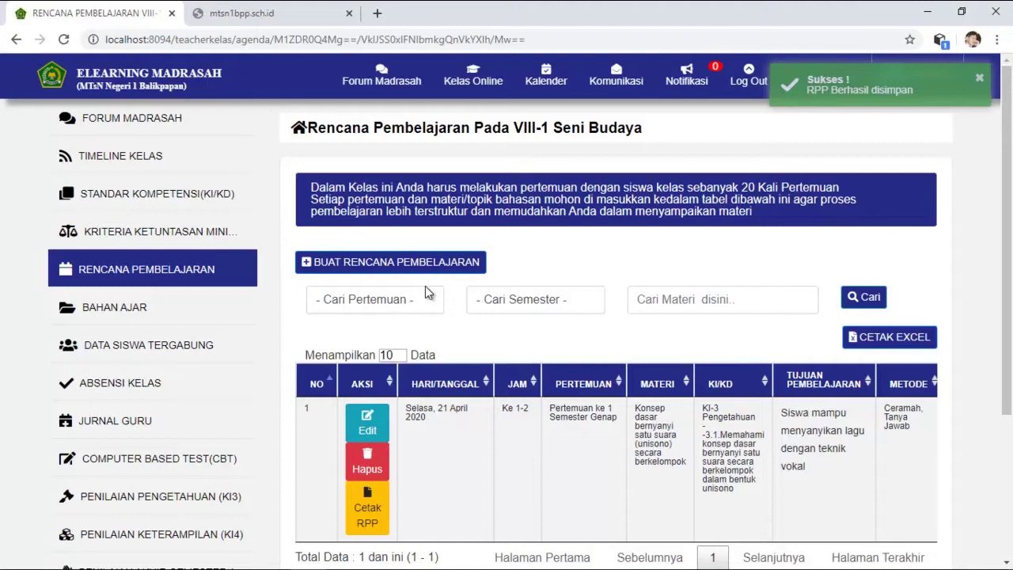
- Open the class's Bahan Ajar page, dismiss the notification and start sharing a new teaching material uploaded from the computer
click(115, 308)
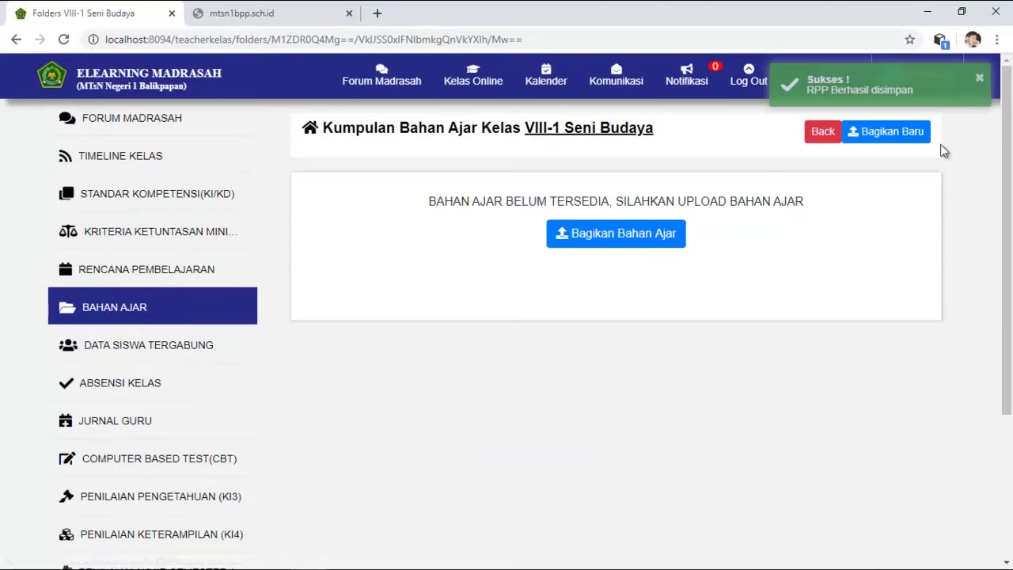
click(979, 78)
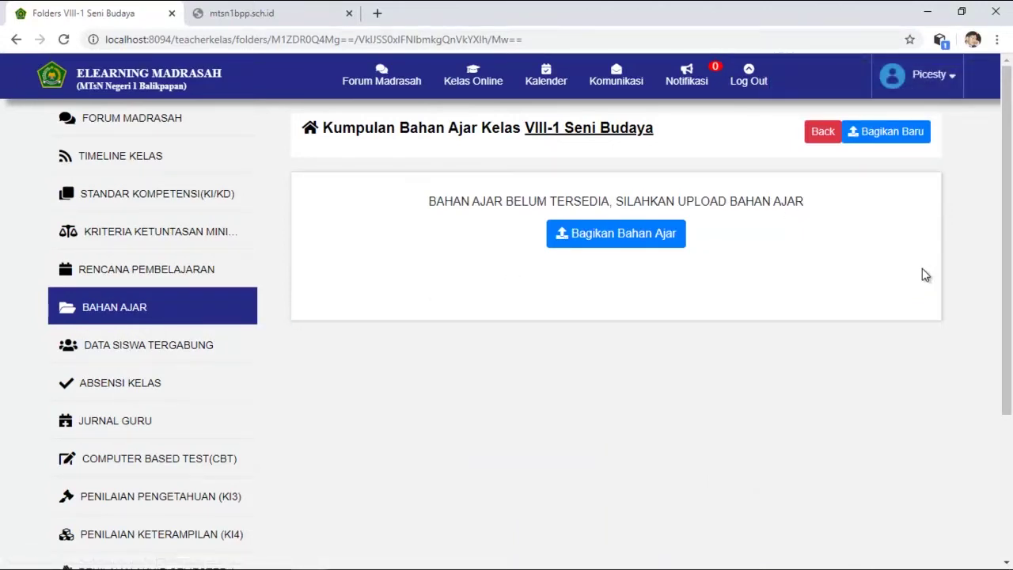
click(600, 235)
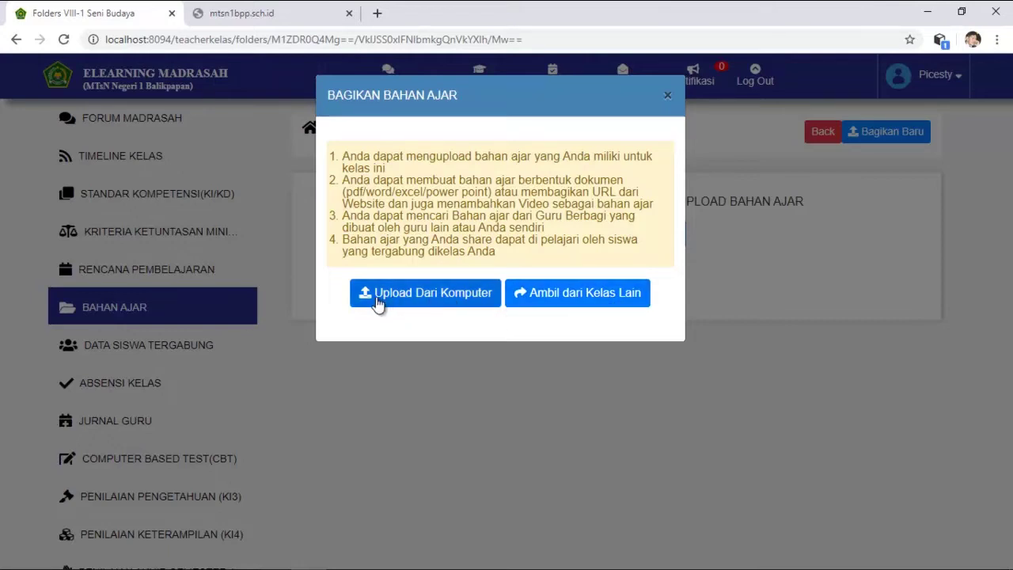
click(432, 298)
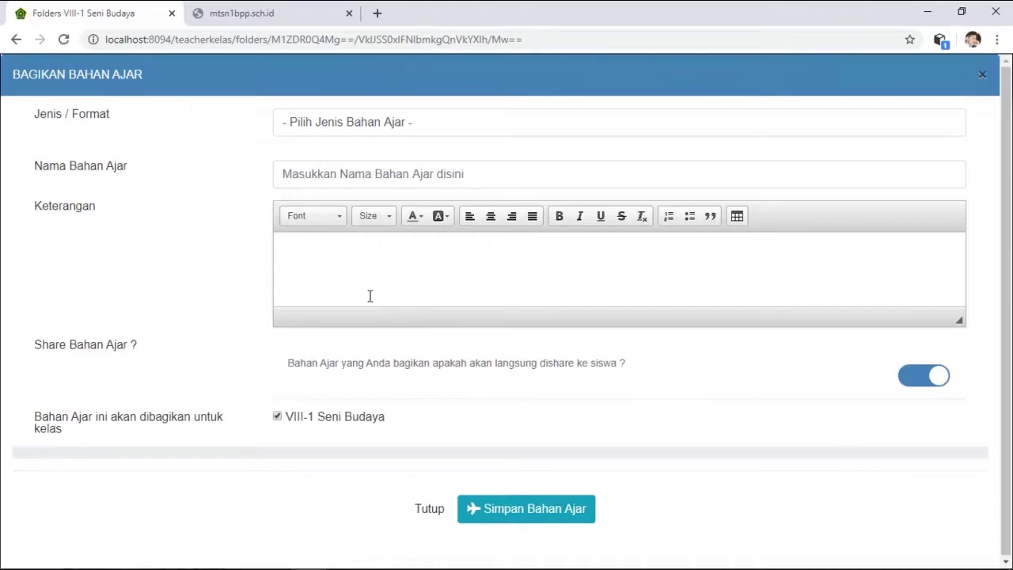
click(411, 130)
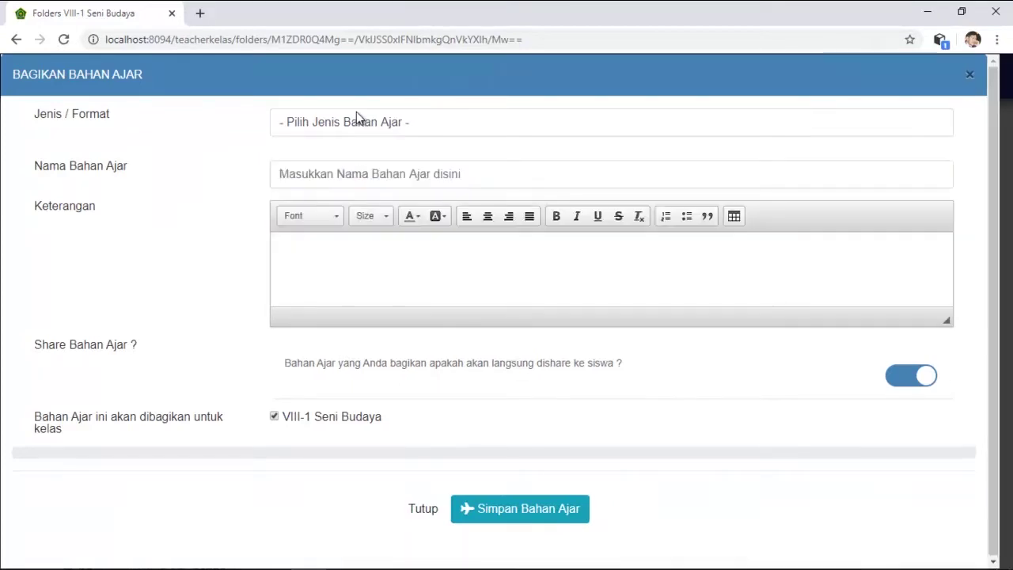
click(356, 119)
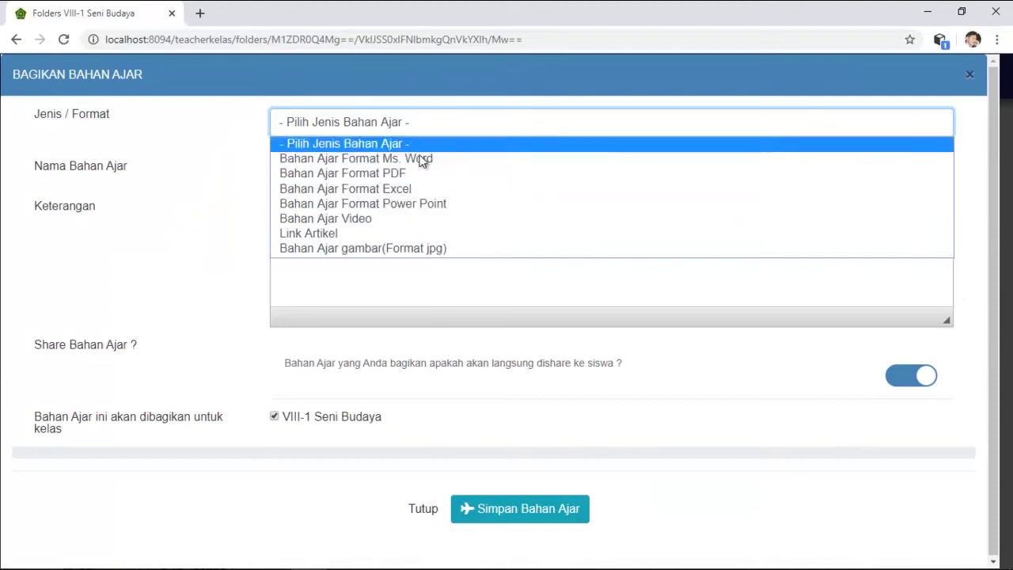
click(367, 233)
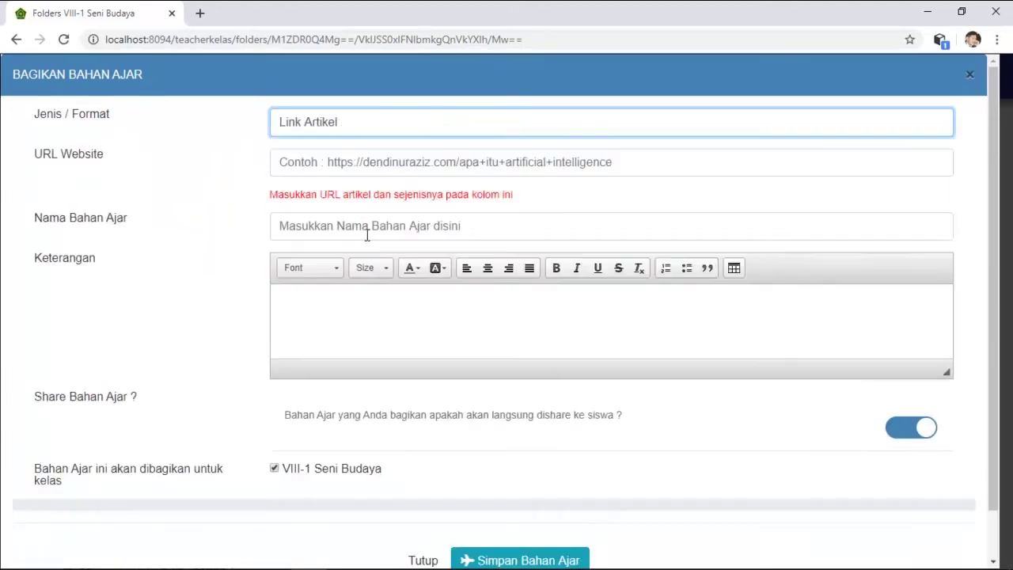
click(387, 165)
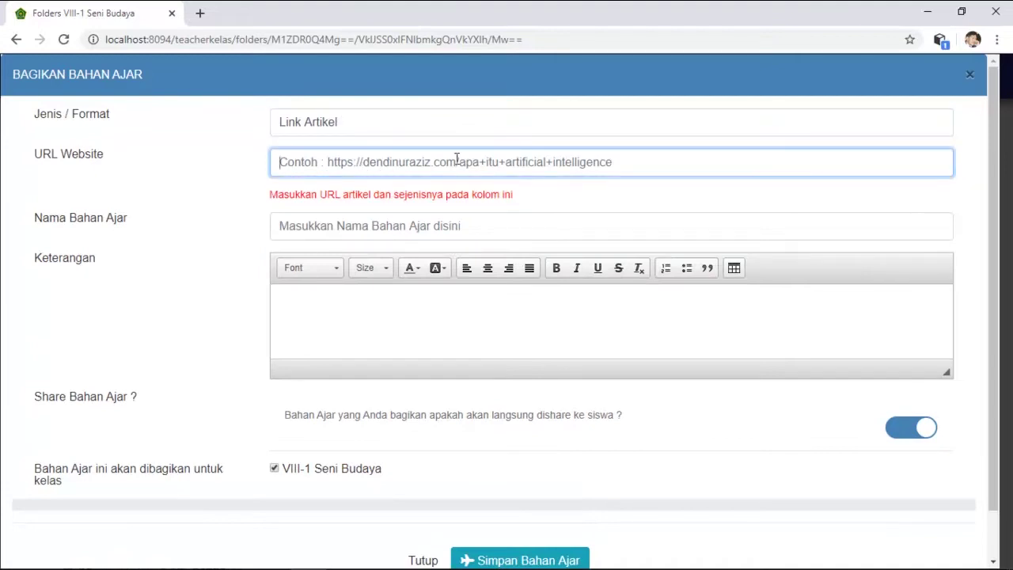
text(https://belajar.kemdikbud.go.id/BankSoal/Evaluasi/Show/2259)
- Name the teaching material "Soal-Soal tentang bernyanyi Unisono dan Teknik Vocal"
click(448, 225)
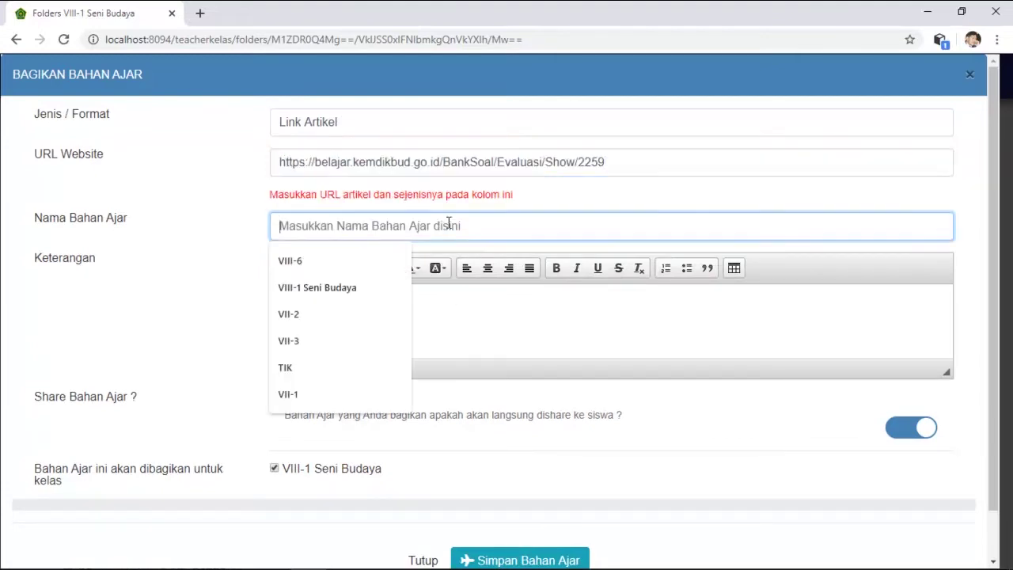
text(Soal)
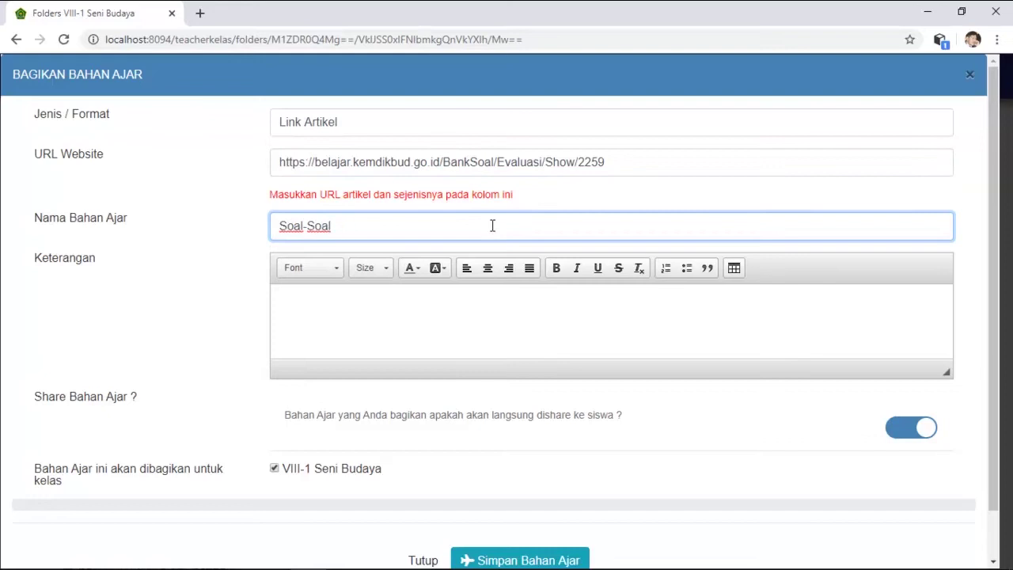
text(-soal tentang bernyanyi)
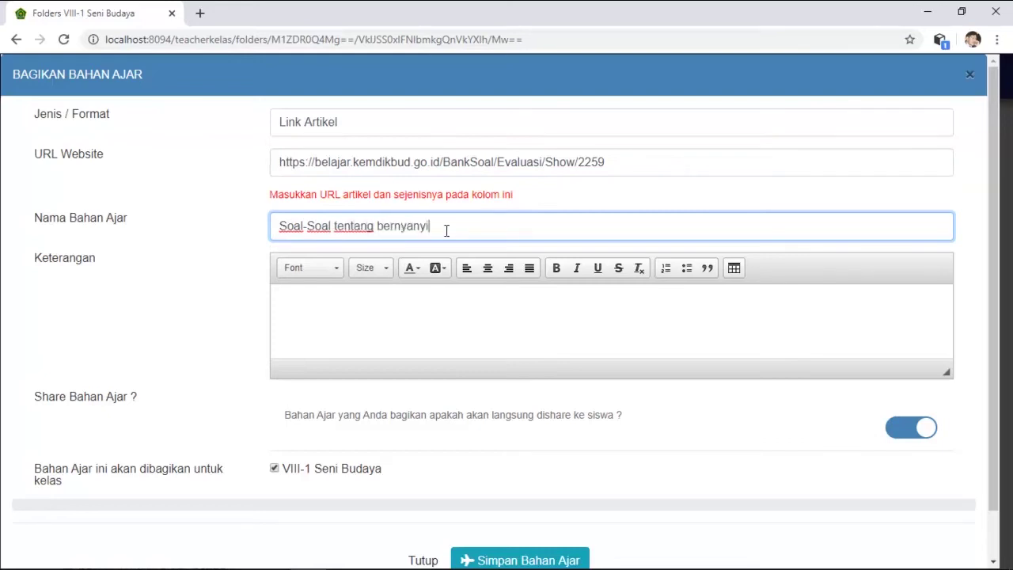
text( Unisono dan Teknik Vocal)
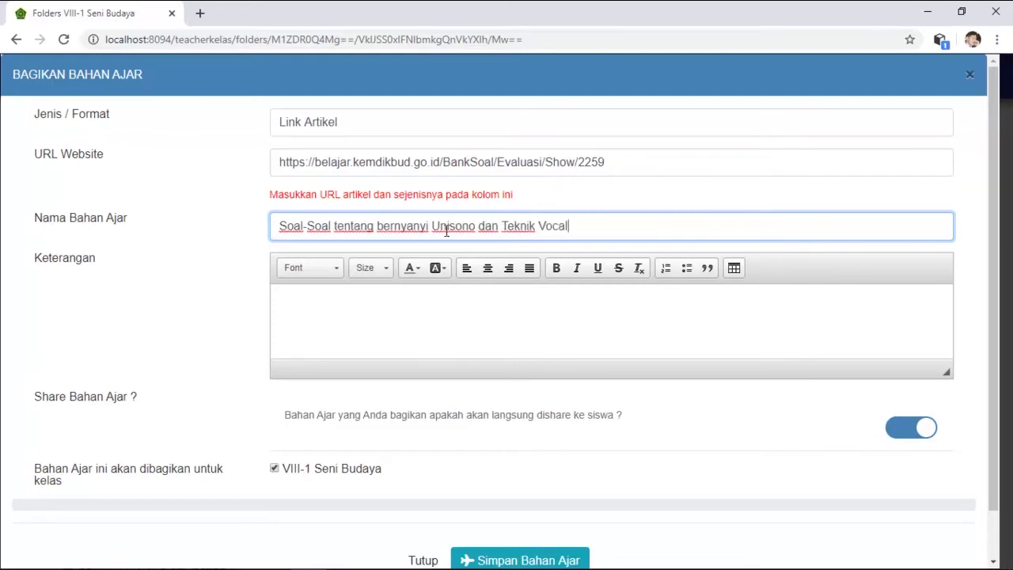
- Enter the description "Silahkan dijawab sebagai bentuk latihan" for the link material and save it
click(380, 314)
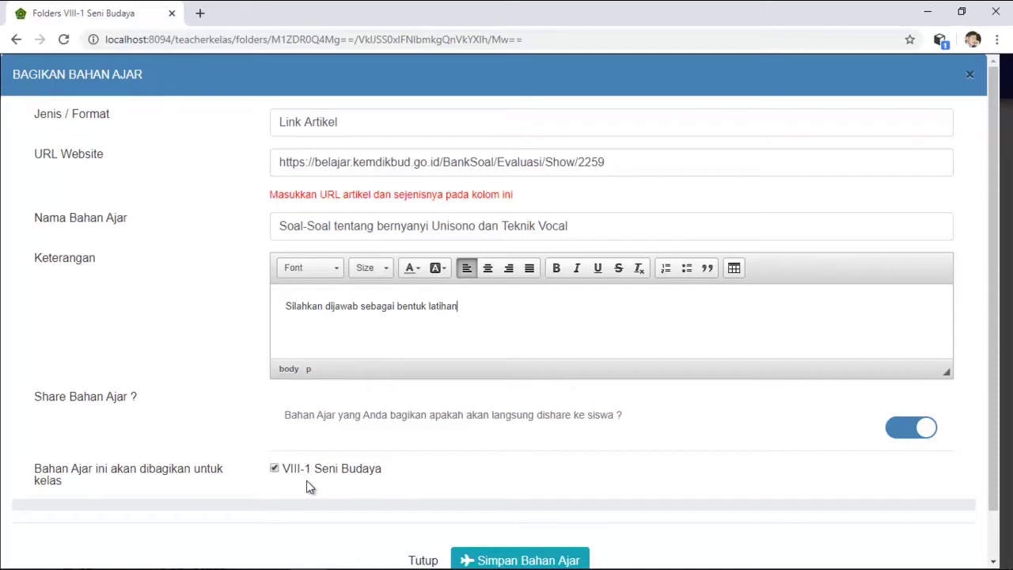
click(550, 562)
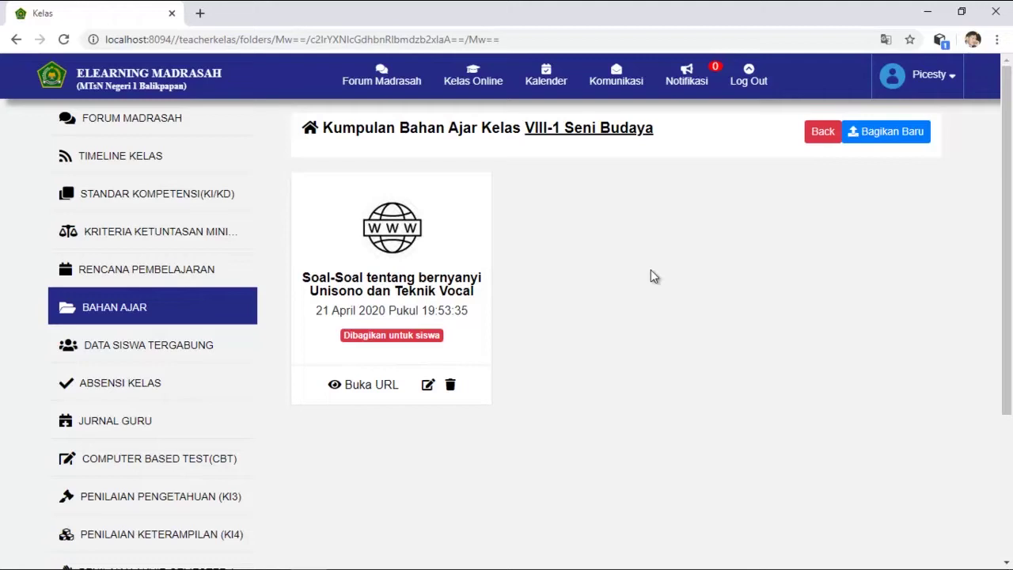
- Start sharing another teaching material of type Bahan Ajar gambar(Format jpg) and attach the file paduan-suara.jpg from the WALL pictures folder
click(887, 136)
click(410, 301)
click(504, 127)
click(452, 253)
click(323, 157)
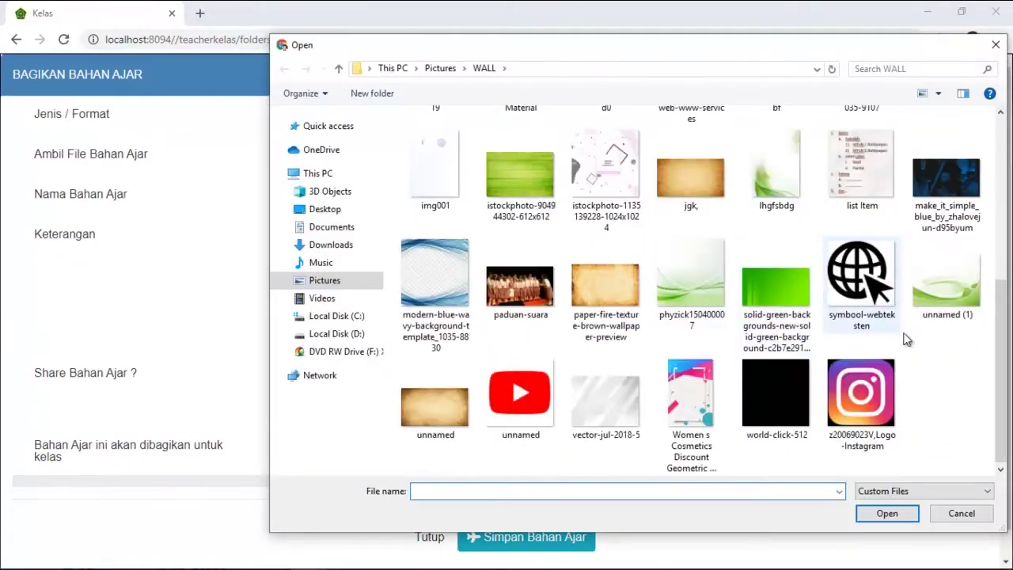
click(520, 285)
click(889, 515)
- Name the image material "Paduan Suara", describe it as "Cermati Gambar yang ditampilkan" and save it
click(383, 203)
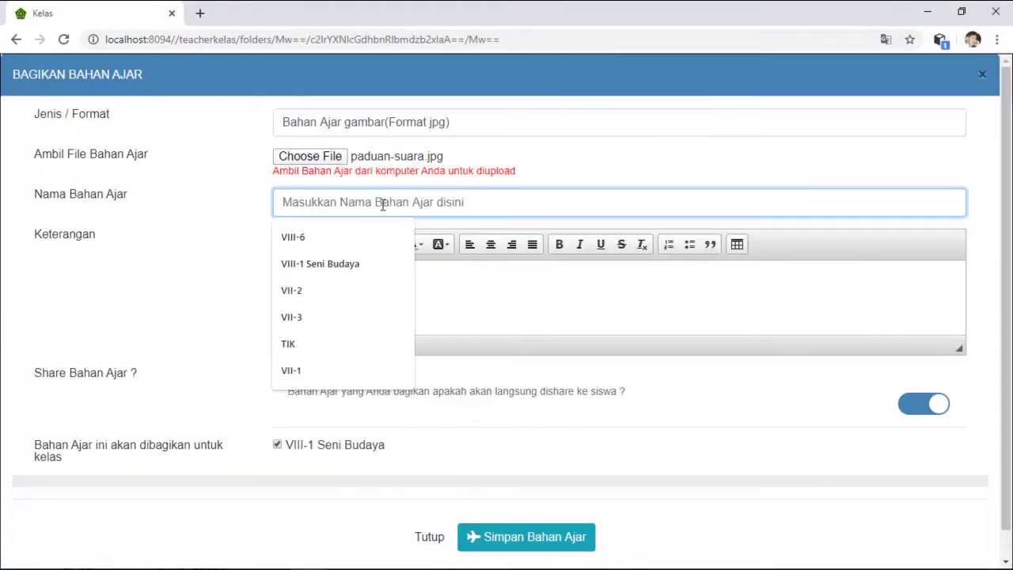
text(Paduan Saara)
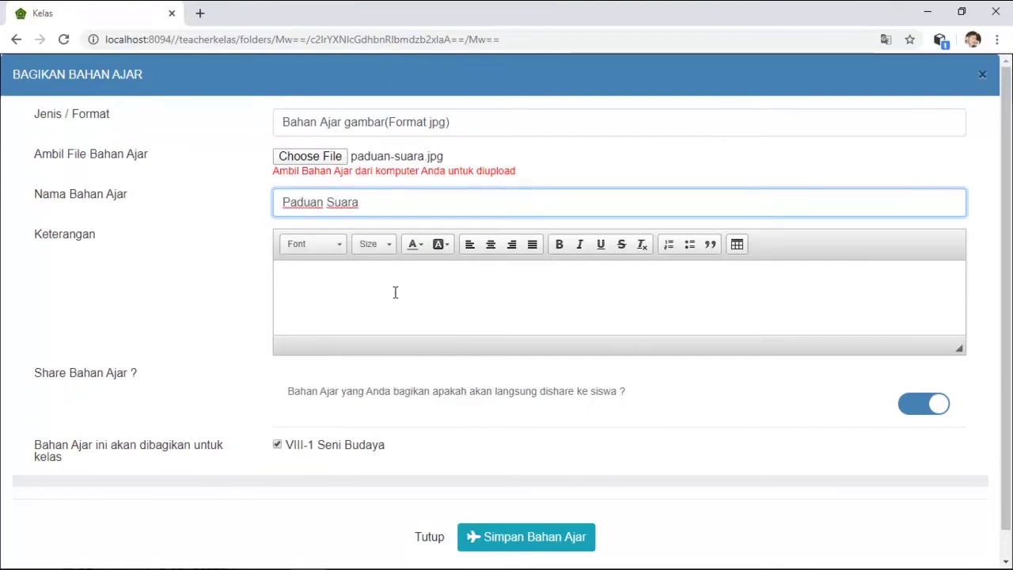
click(394, 292)
text(Cermati Gambar yang ditampilkan)
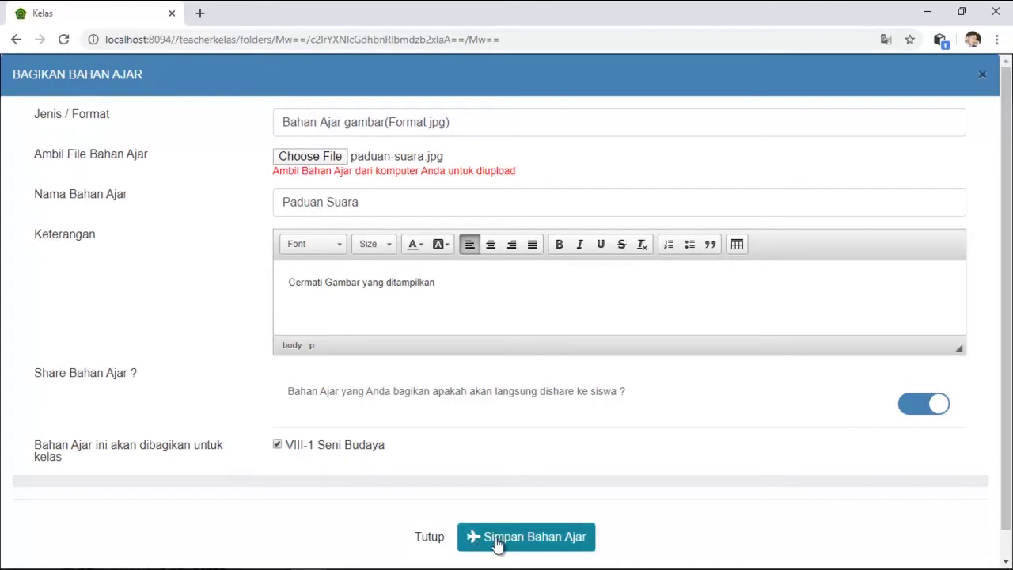
click(497, 540)
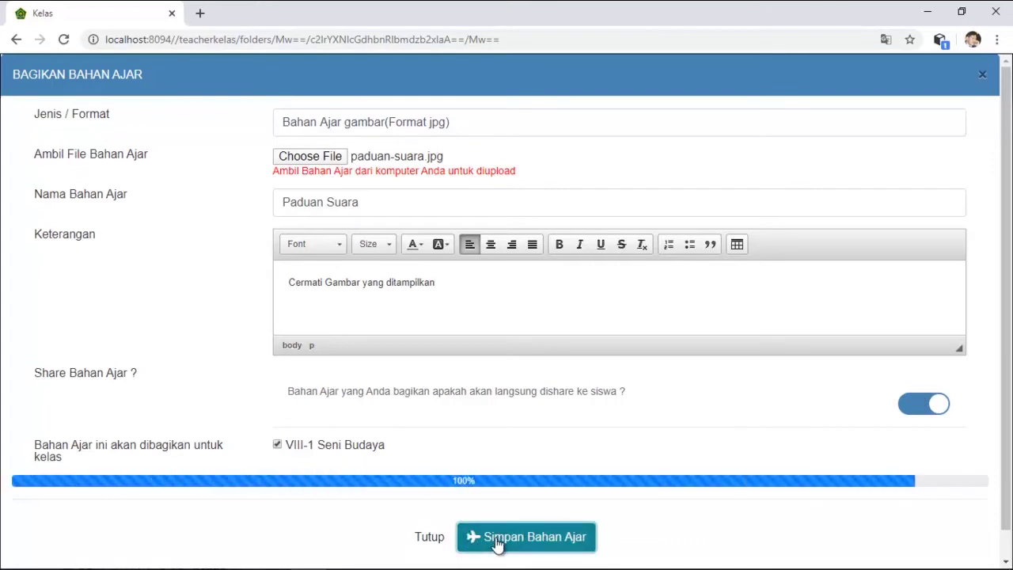
click(507, 394)
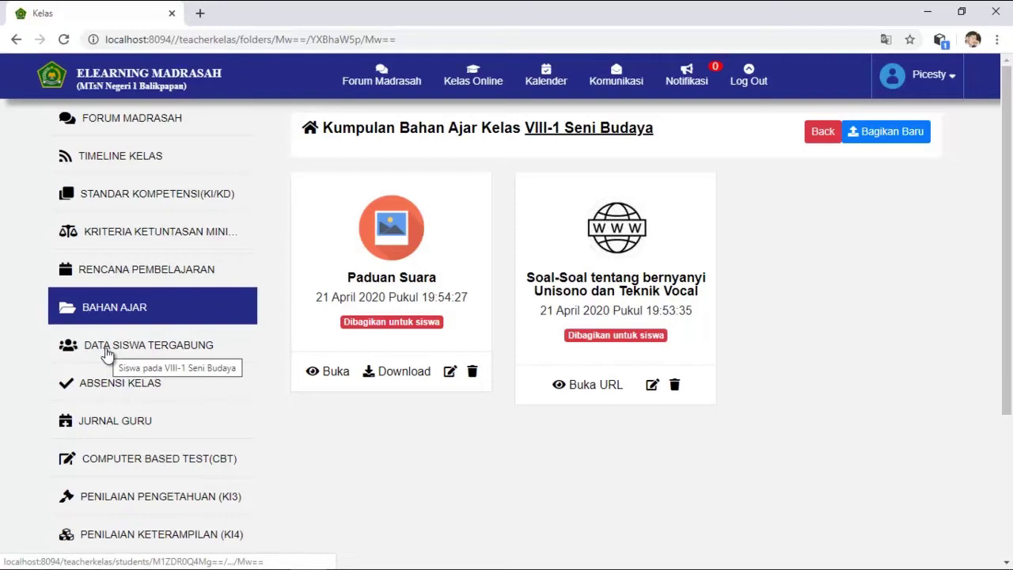
- Open the class's Data Siswa Tergabung page, start inviting students and show 100 entries in the invitation list
click(108, 353)
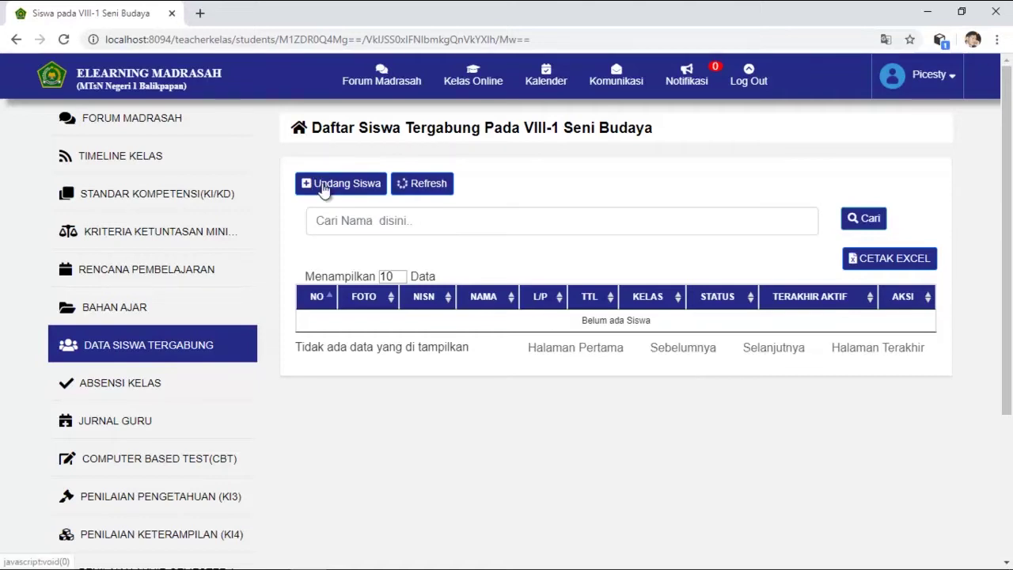
click(323, 187)
scroll(341, 292, down, 2)
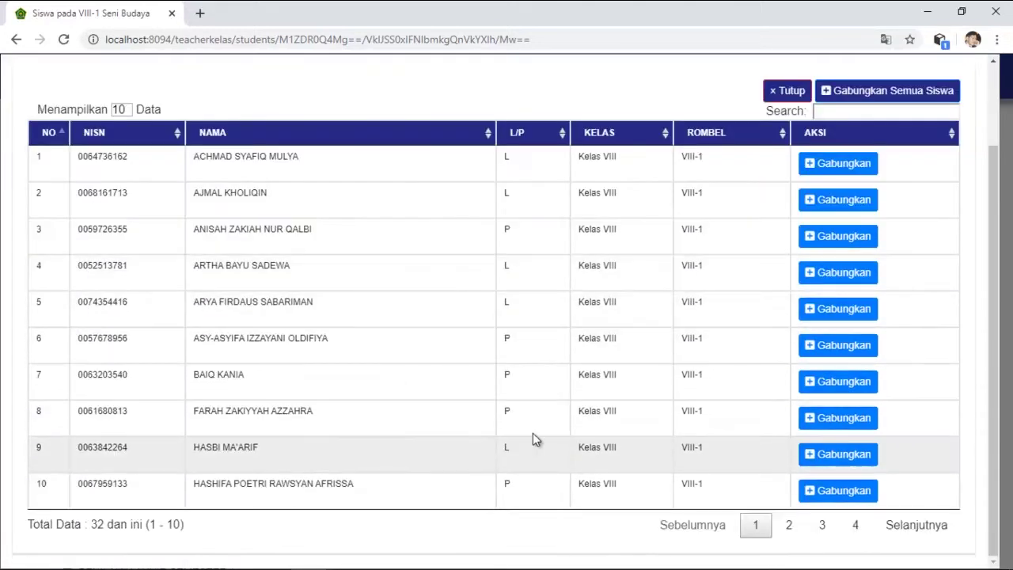
scroll(452, 256, up, 1)
click(126, 187)
click(123, 242)
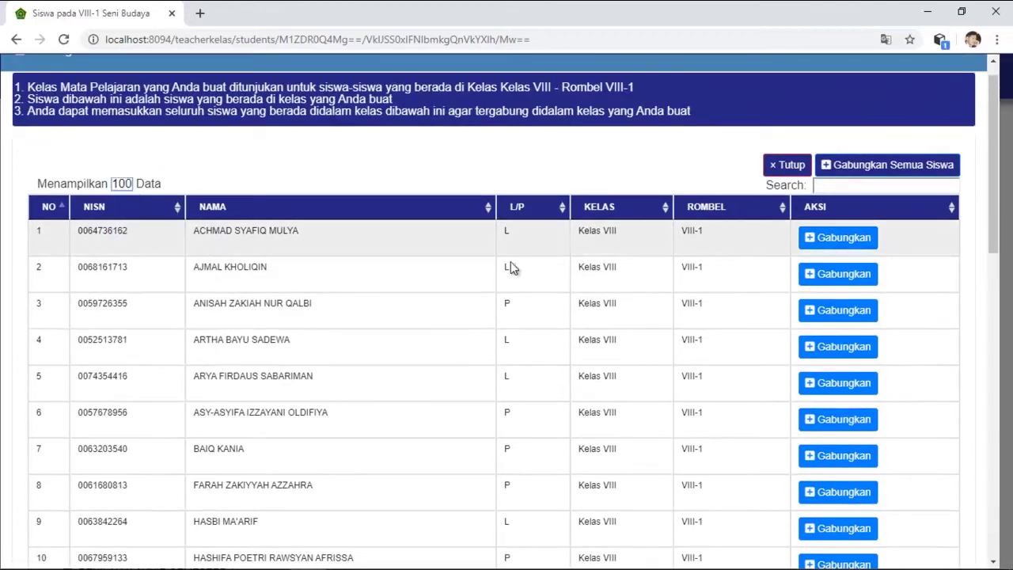
- Check the full invitation list, add all listed students to the class with Gabungkan Semua Siswa, and close the list
scroll(682, 276, down, 8)
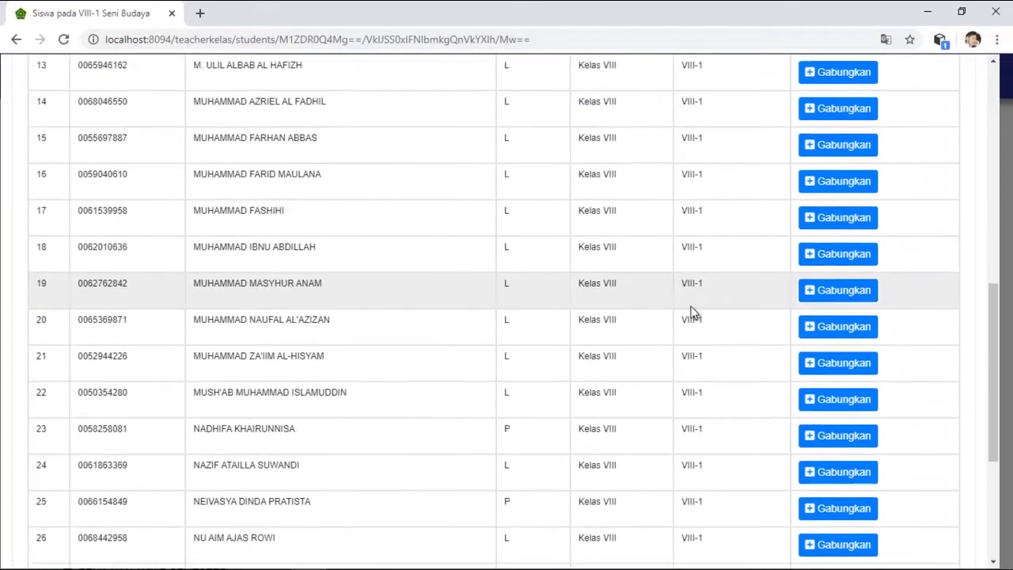
scroll(693, 315, down, 4)
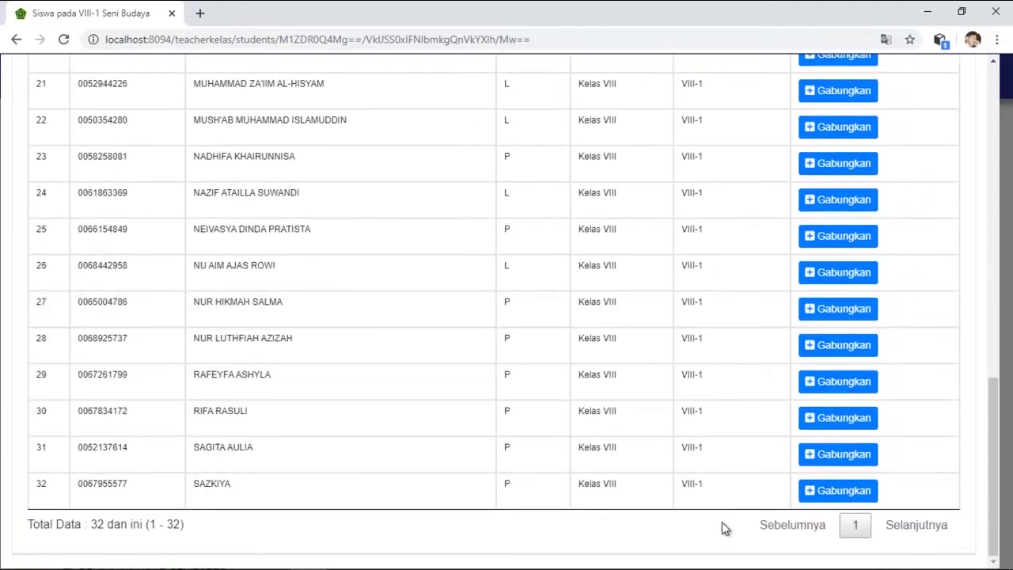
scroll(721, 524, up, 12)
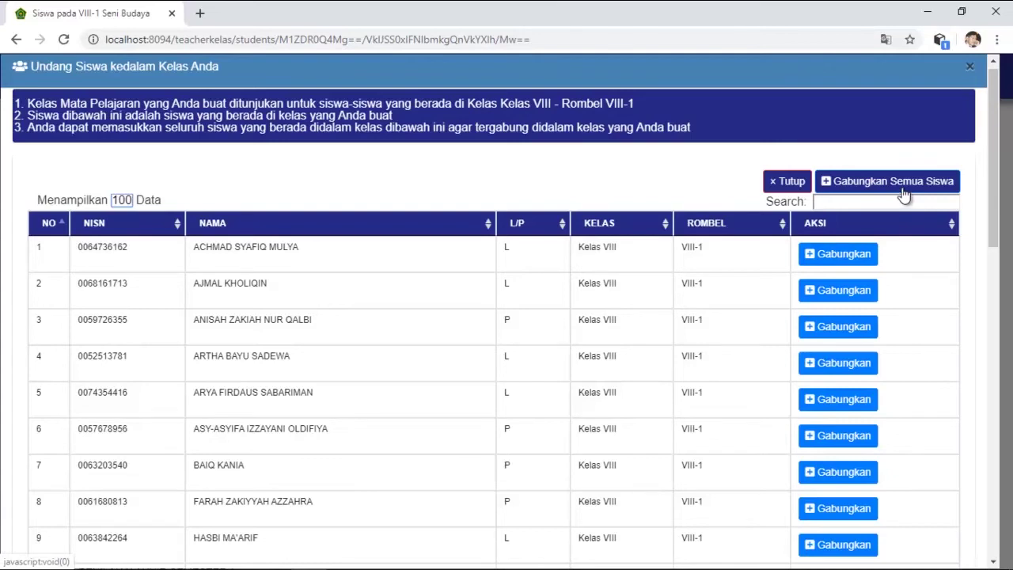
click(905, 190)
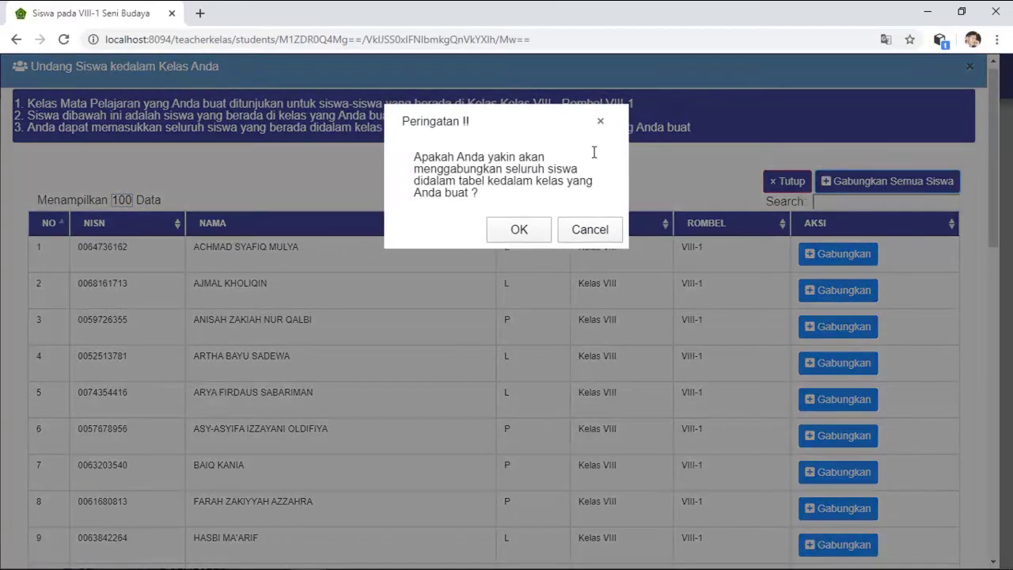
click(516, 231)
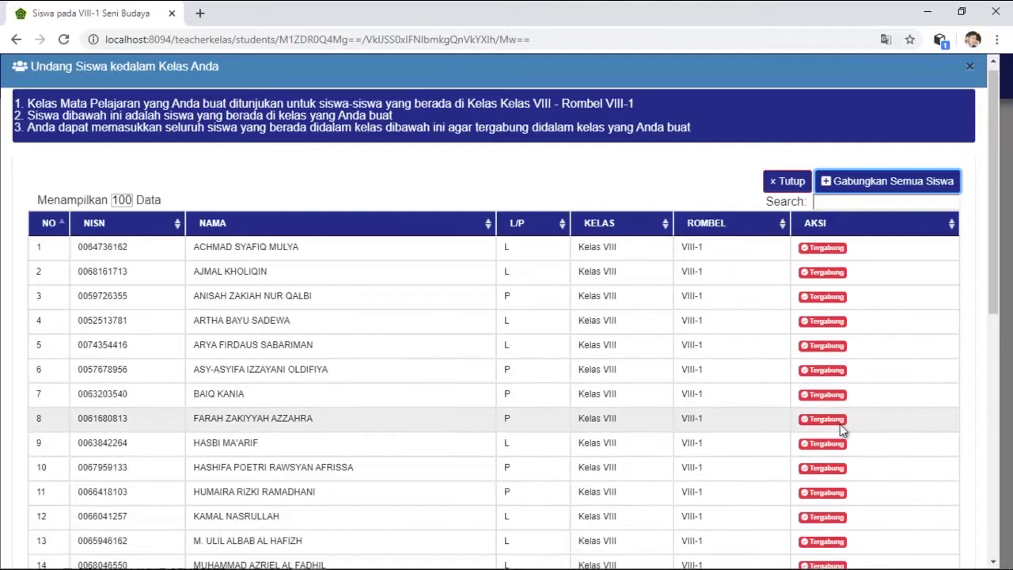
scroll(839, 431, down, 3)
scroll(840, 435, down, 4)
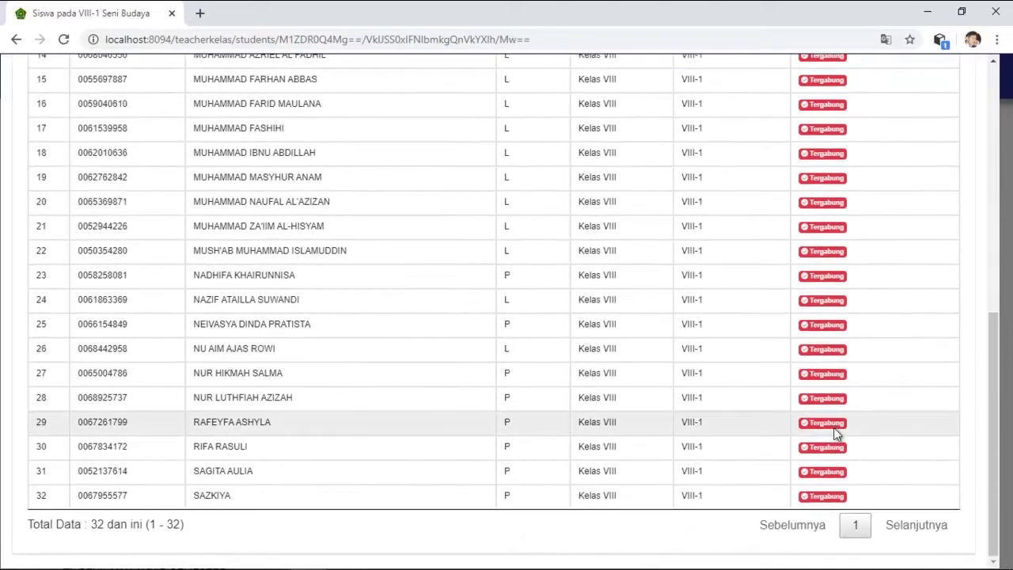
scroll(836, 494, up, 7)
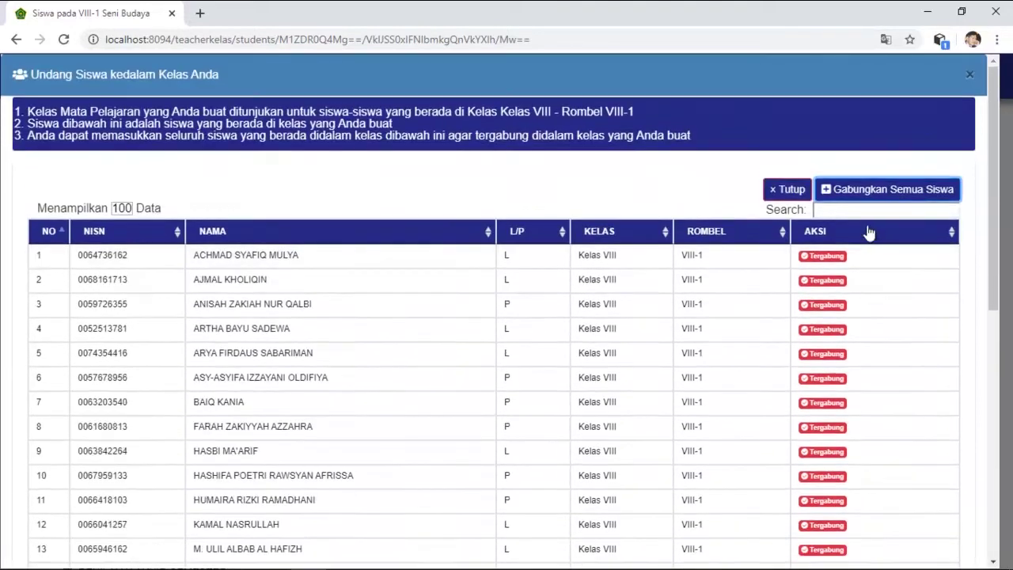
click(792, 194)
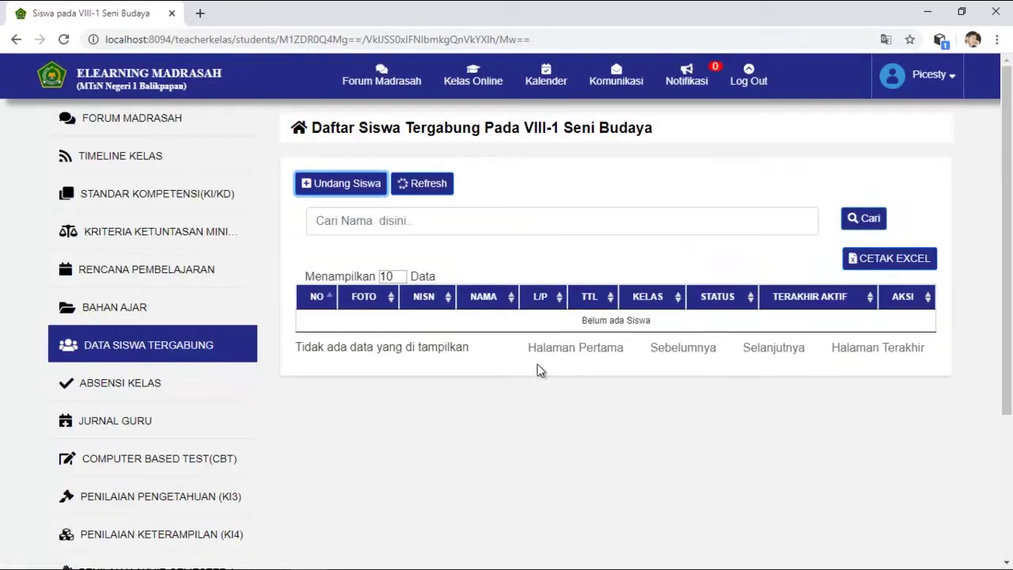
- Refresh the class's list of joined students, look through it and show all entries
click(432, 186)
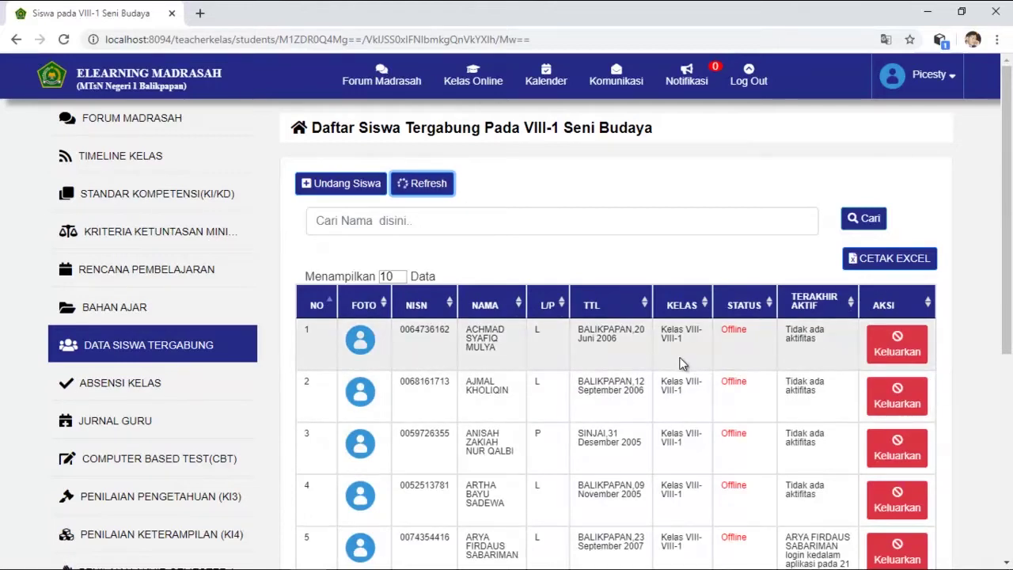
scroll(701, 392, down, 2)
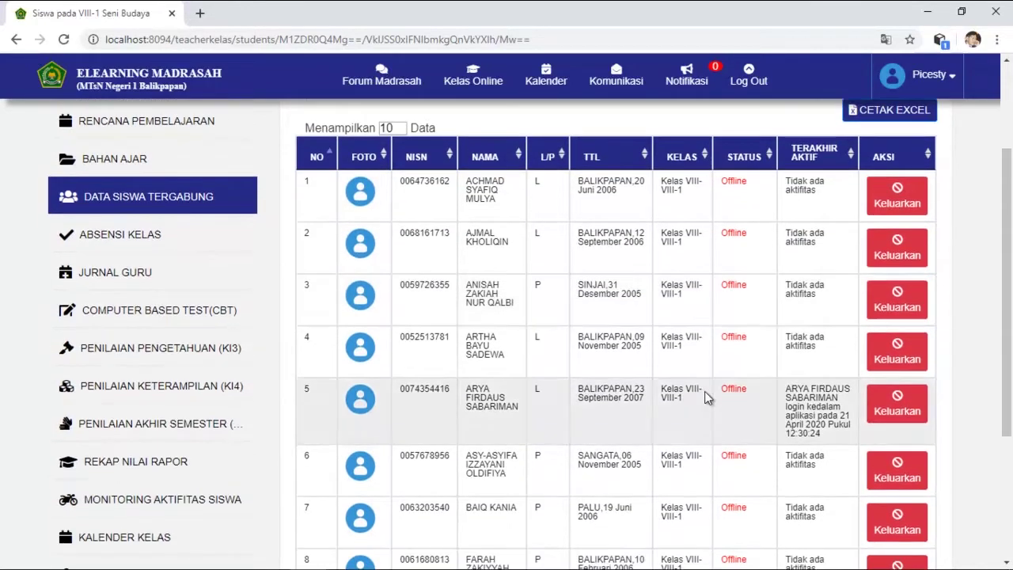
scroll(696, 298, down, 3)
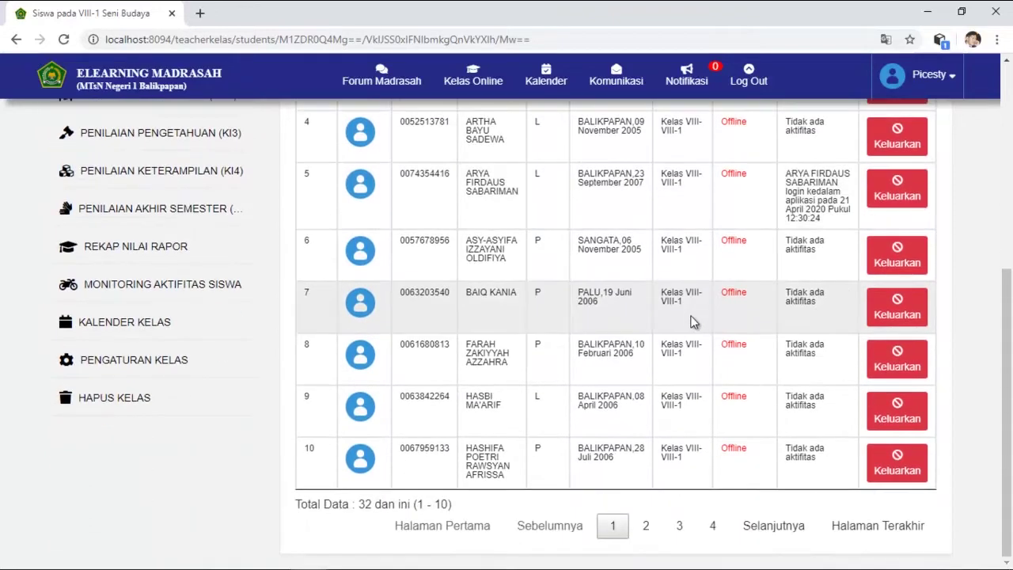
scroll(658, 283, up, 4)
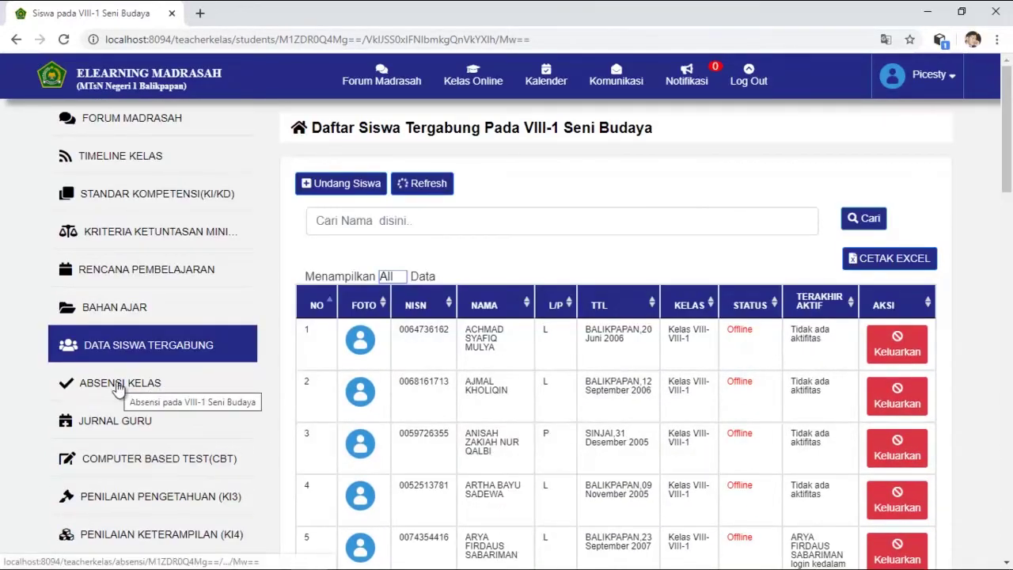
- Open the Absensi Kelas page and look through the April 2020 attendance confirmation recap
click(119, 388)
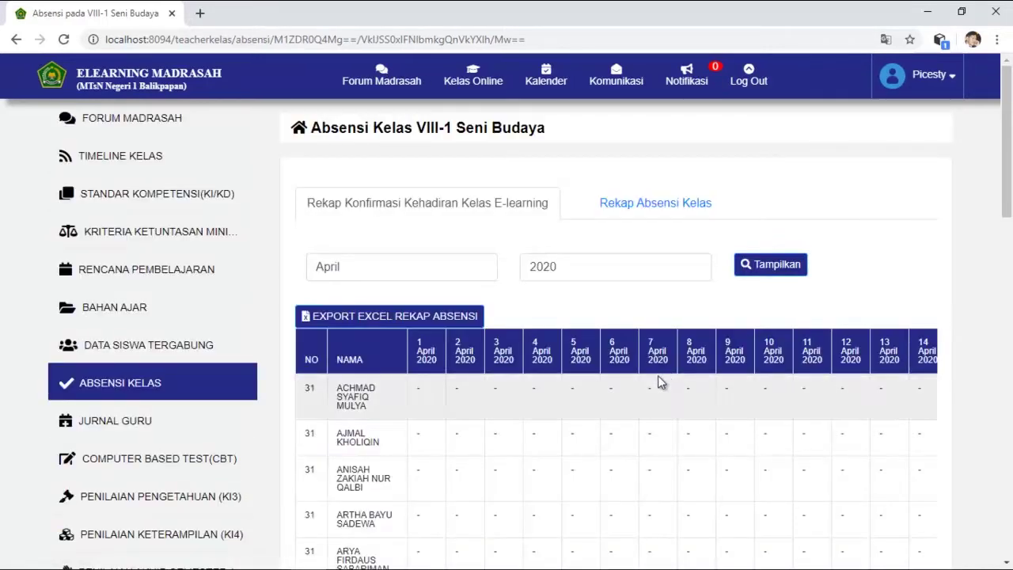
scroll(468, 436, down, 10)
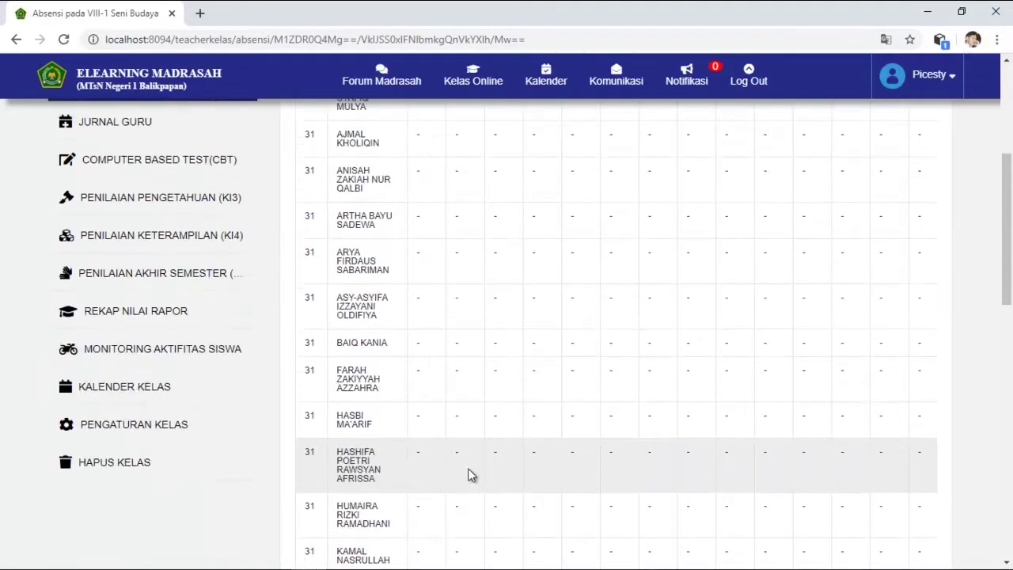
scroll(475, 471, up, 10)
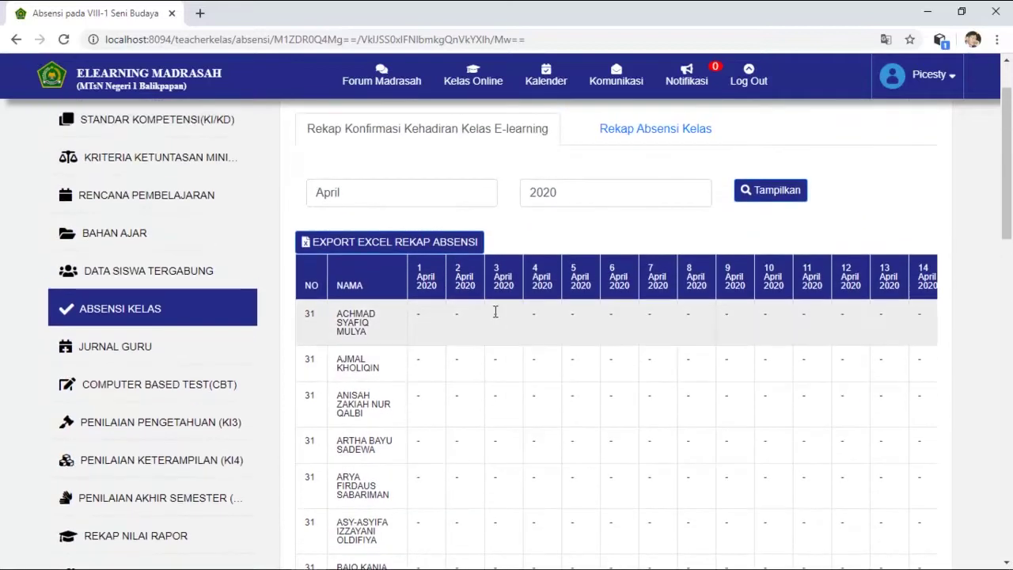
scroll(732, 361, up, 1)
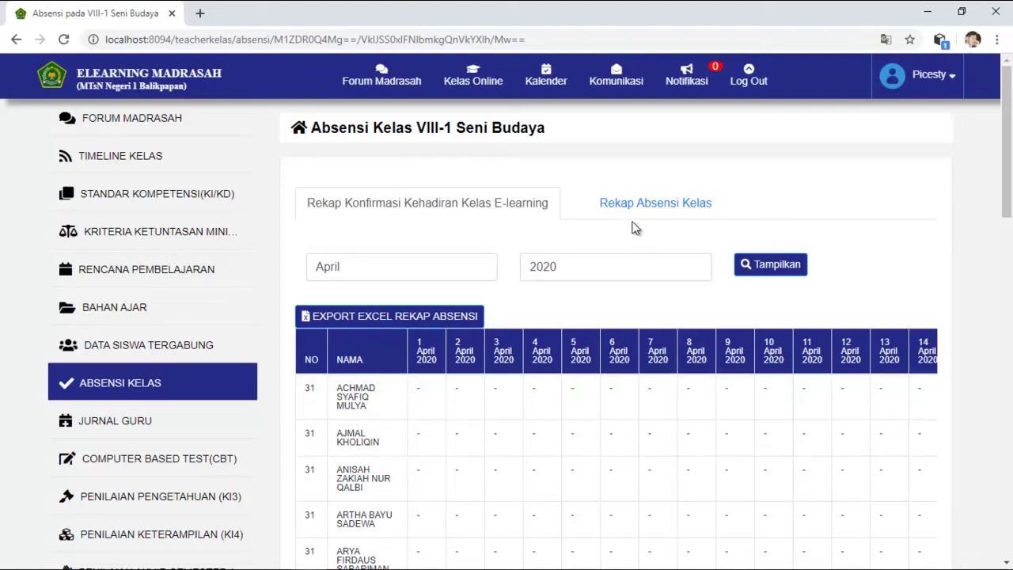
- In Rekap Absensi Kelas for Pertemuan Ke - 1, try the statuses Alfa, Sakit, Izin and Terlambat on the second student
click(660, 207)
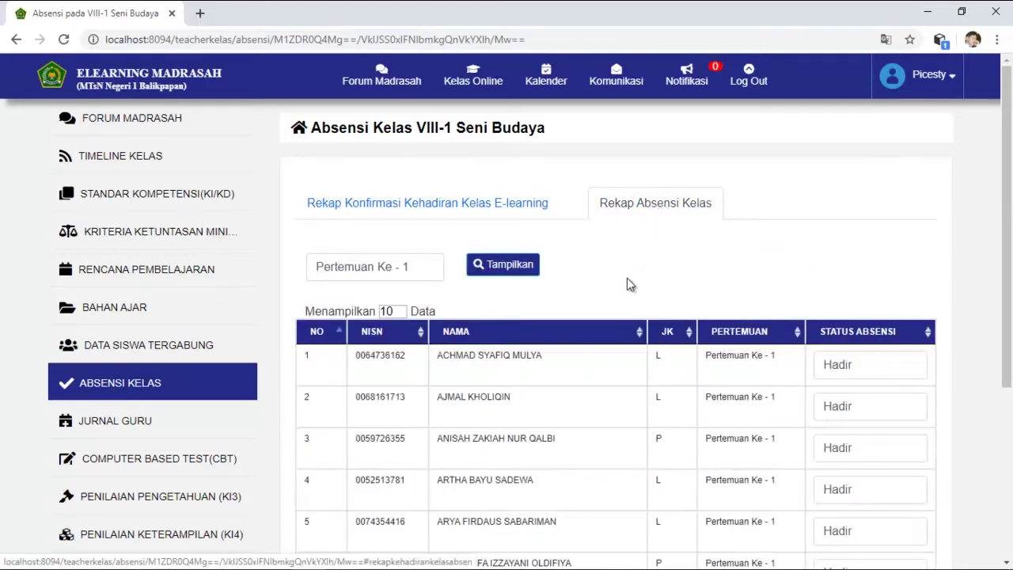
scroll(751, 309, down, 1)
click(869, 332)
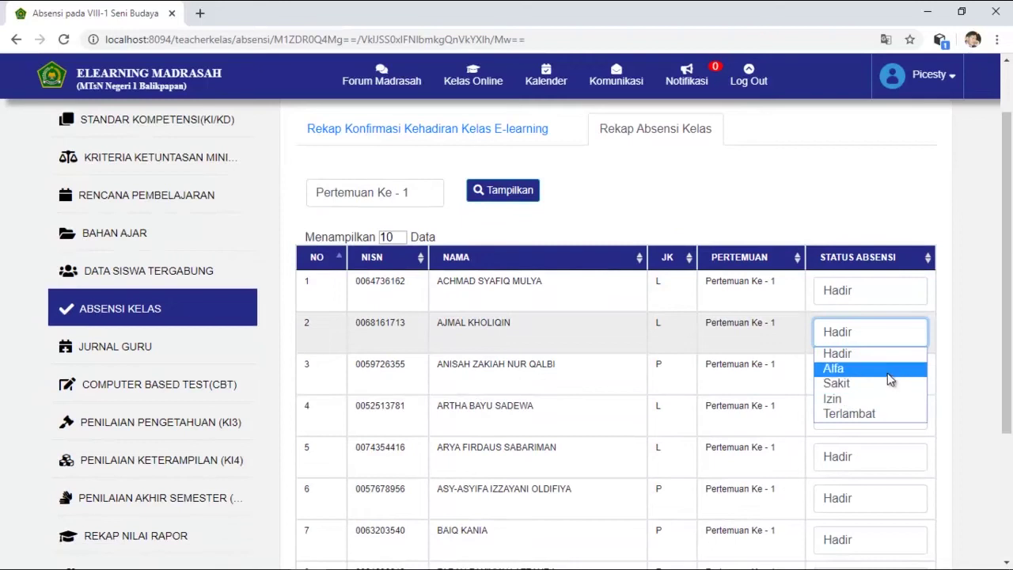
click(891, 370)
click(895, 338)
click(880, 383)
click(891, 340)
click(885, 399)
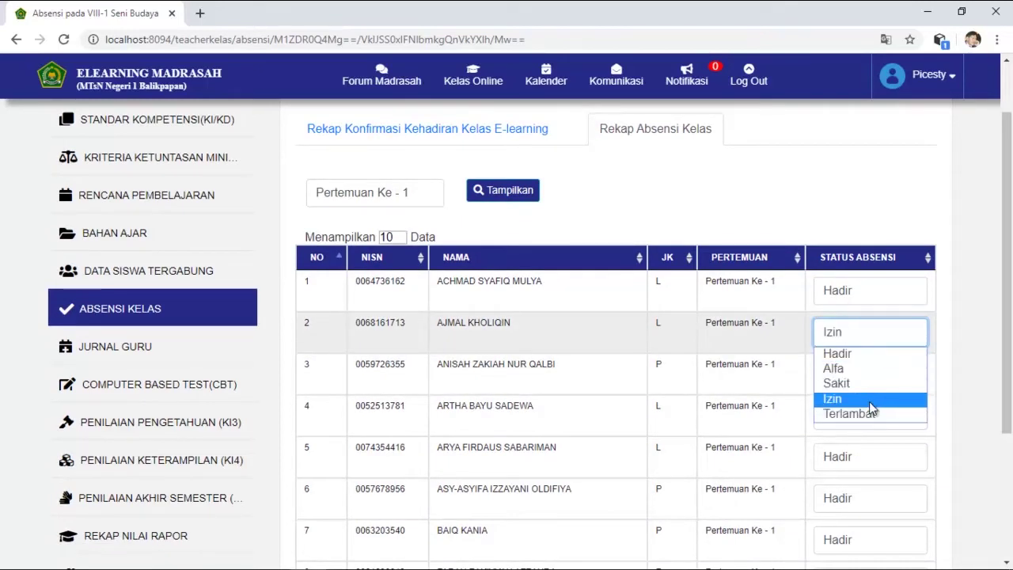
click(887, 343)
click(870, 414)
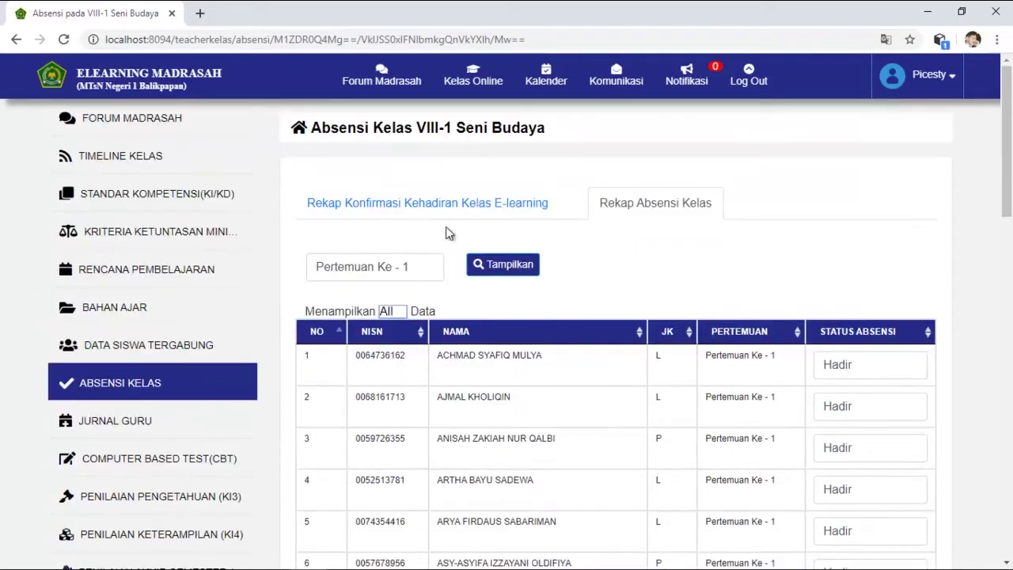
- Return to the Rekap Konfirmasi Kehadiran Kelas E-learning and look through its attendance table
click(458, 205)
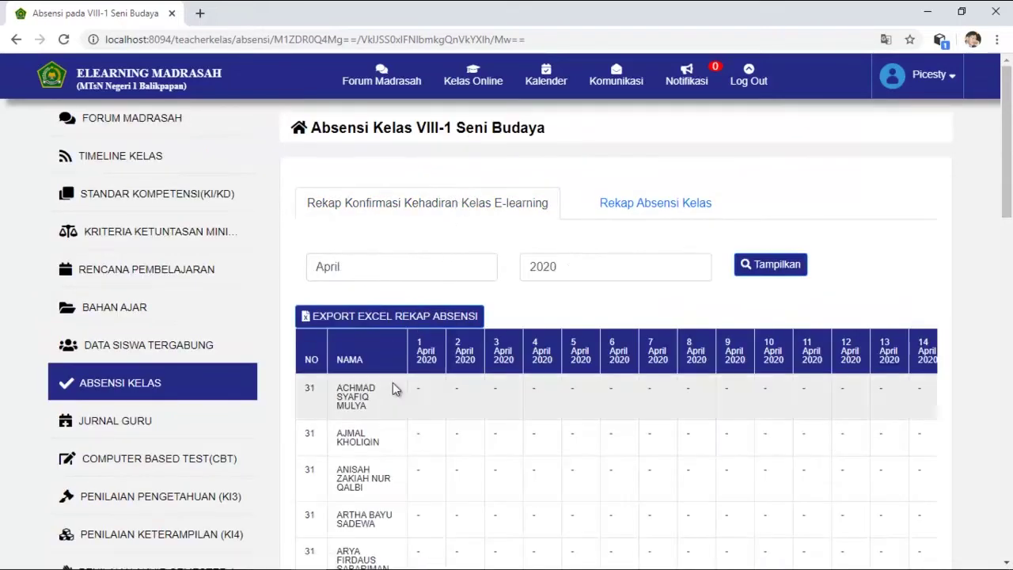
scroll(689, 355, down, 5)
scroll(690, 355, up, 4)
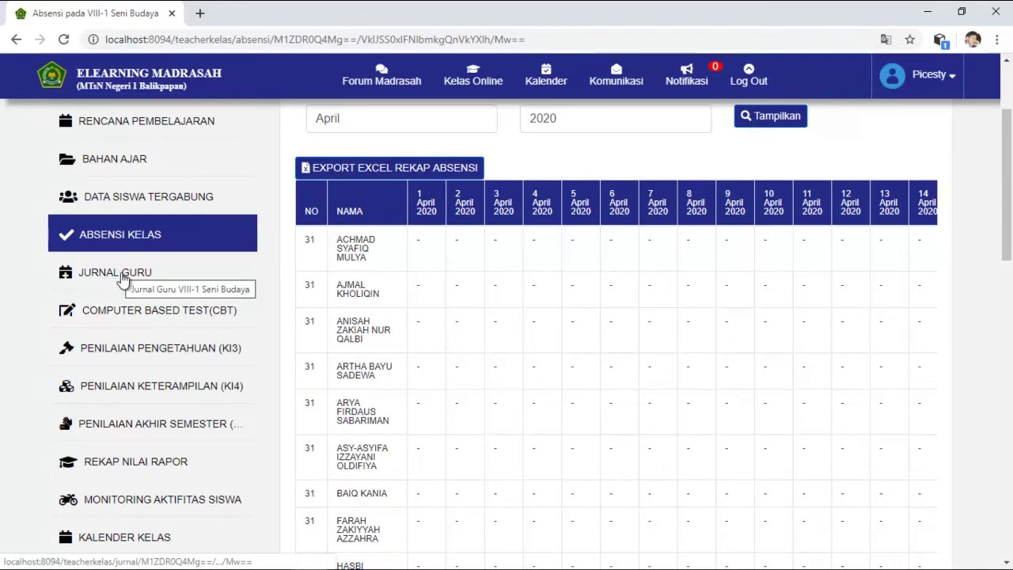
- Open the Jurnal Guru page and start a new incident entry dated 2020-04-21 for the first student in the list
click(122, 279)
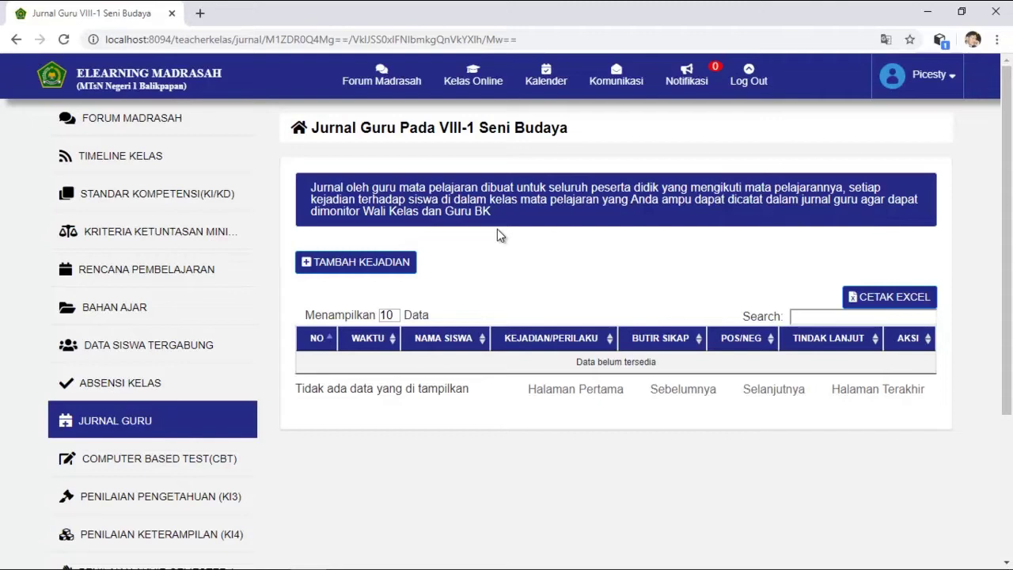
click(332, 266)
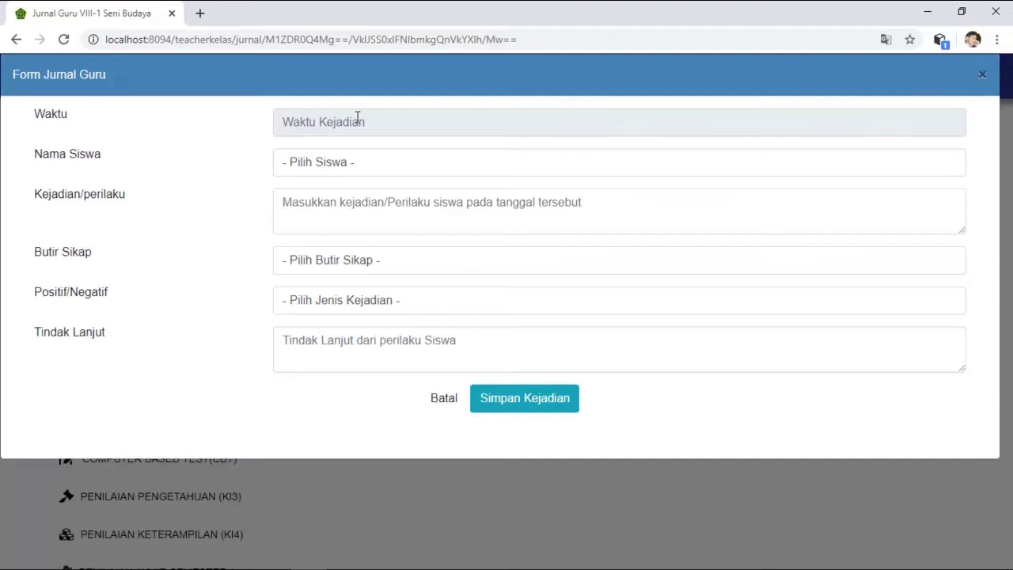
click(439, 122)
click(351, 258)
click(362, 162)
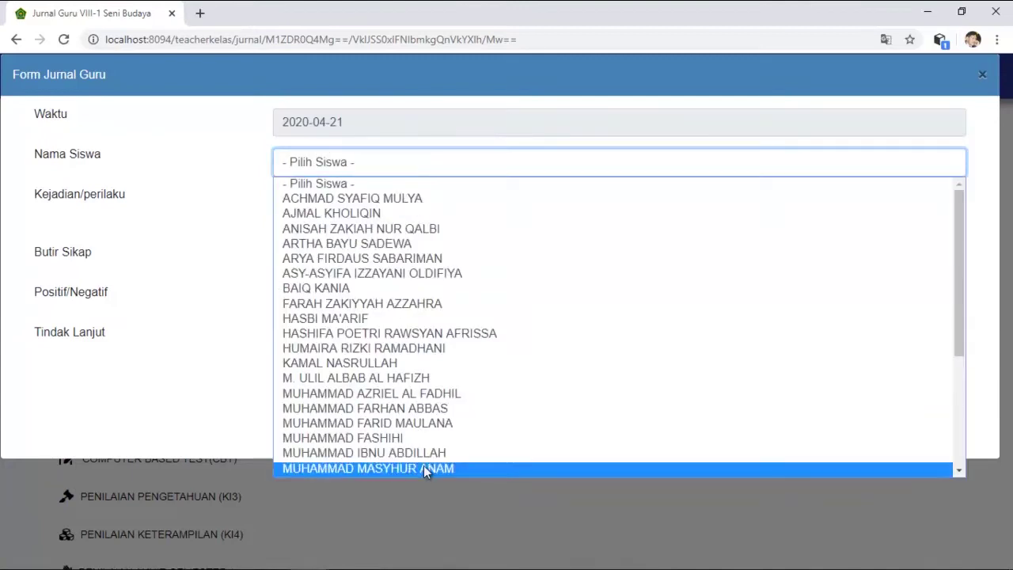
click(482, 201)
- Describe the student's incident as "Makan di dalam kelas pada saat jam pembelajaran"
click(374, 213)
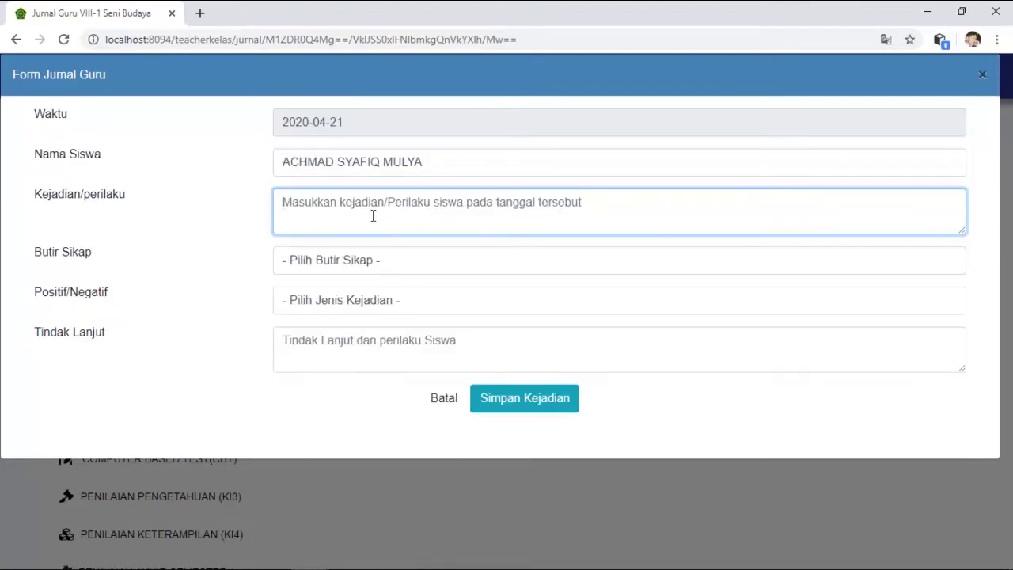
text(Makan di dalam kelas)
text( pdai)
key(BackSpace)
key(BackSpace)
key(BackSpace)
text(ada saat jam pembelajaran)
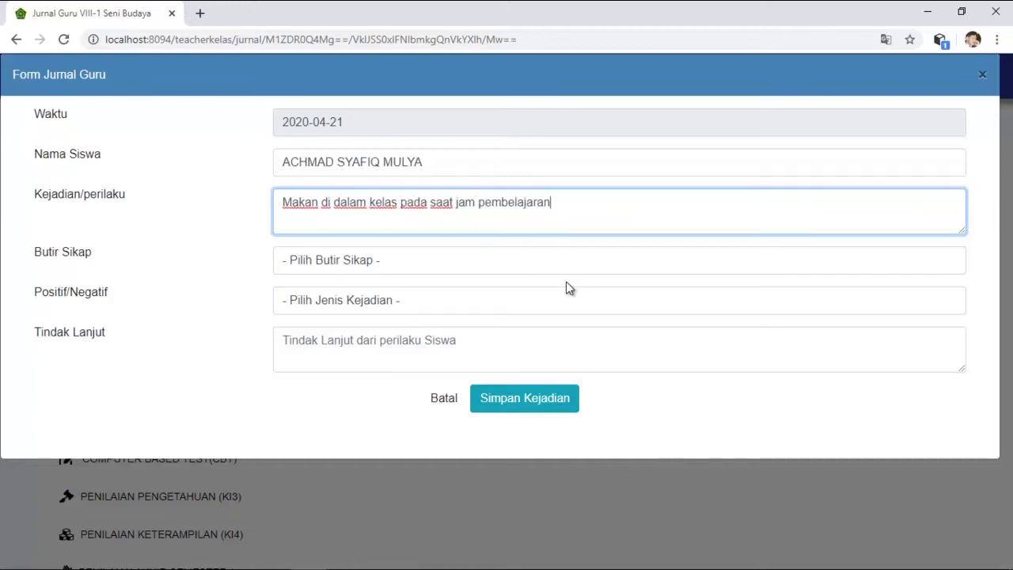
- Set the incident's Butir Sikap to Disiplin and classify it as Negatif (-)
click(406, 266)
click(380, 357)
click(344, 304)
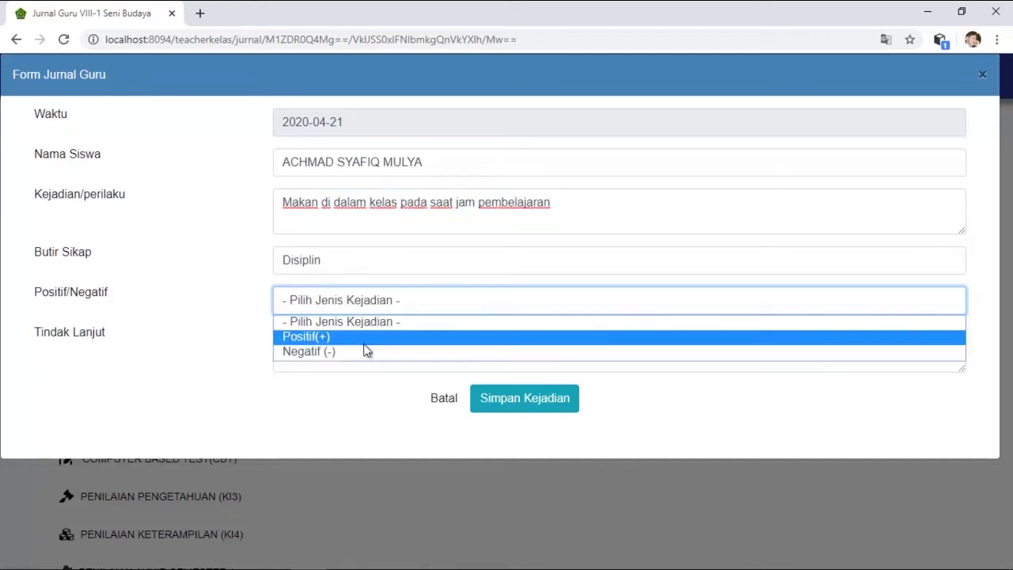
click(367, 351)
- Enter the follow-up "memberi teguran lisan, dan meminta untuk tidak mengulangi perbuatannya" and save the incident
click(404, 335)
text(memberi teguran l)
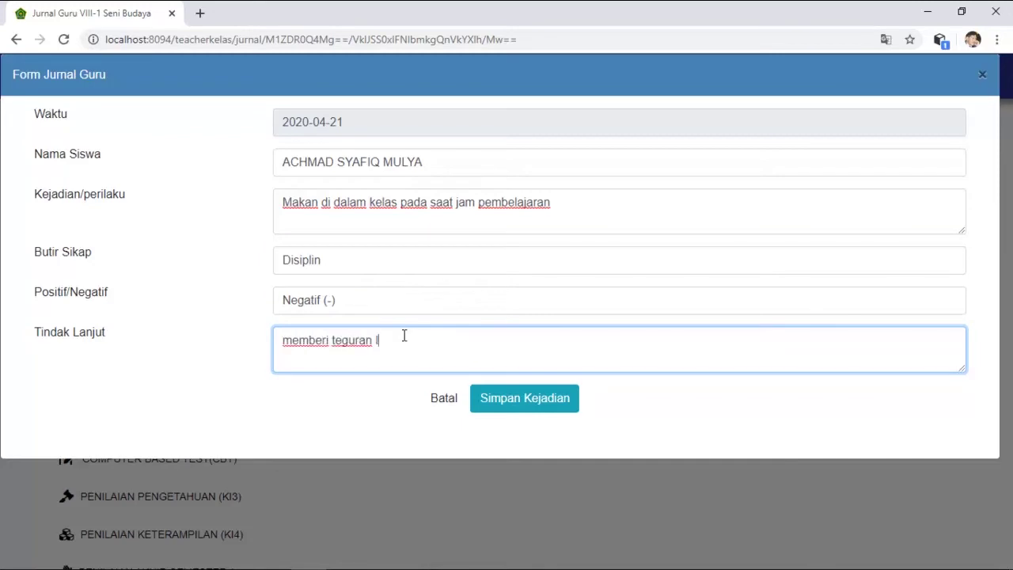
text(isan, dan mememinta untuk tidak mengulangi perbuatannya)
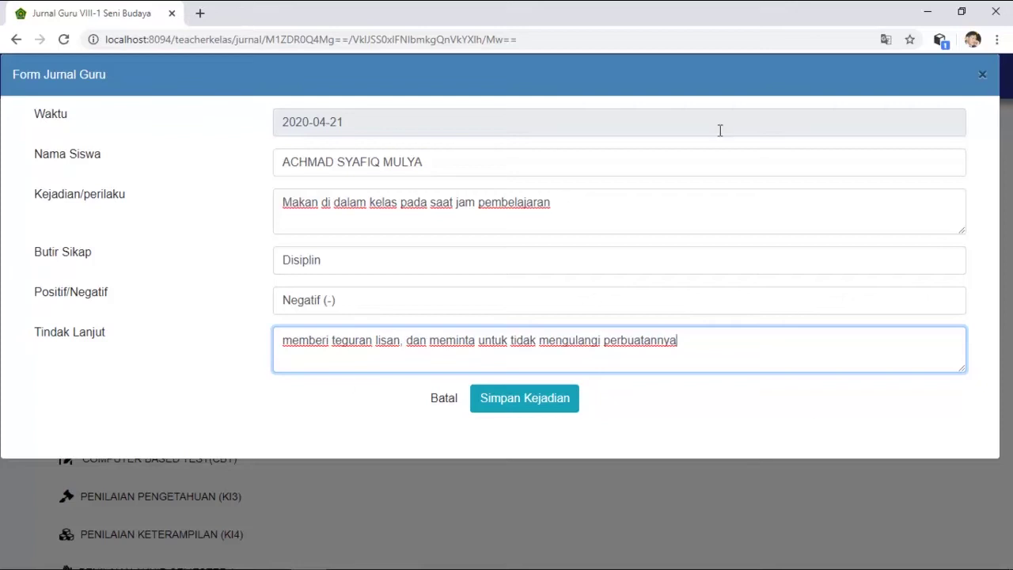
click(493, 407)
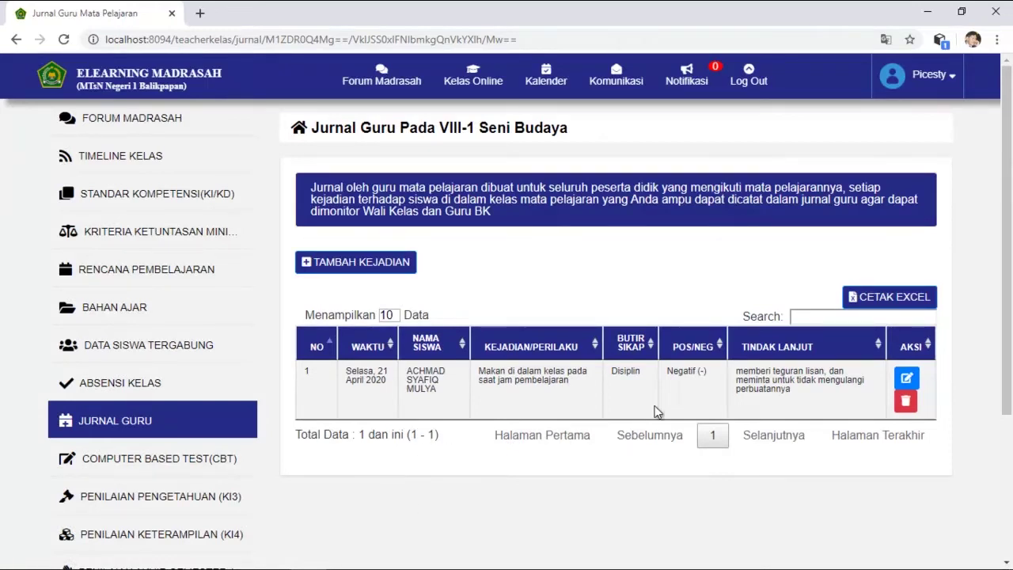
- Start a second journal incident dated 2020-04-21 for a different student further down the list
click(338, 269)
click(375, 127)
click(414, 166)
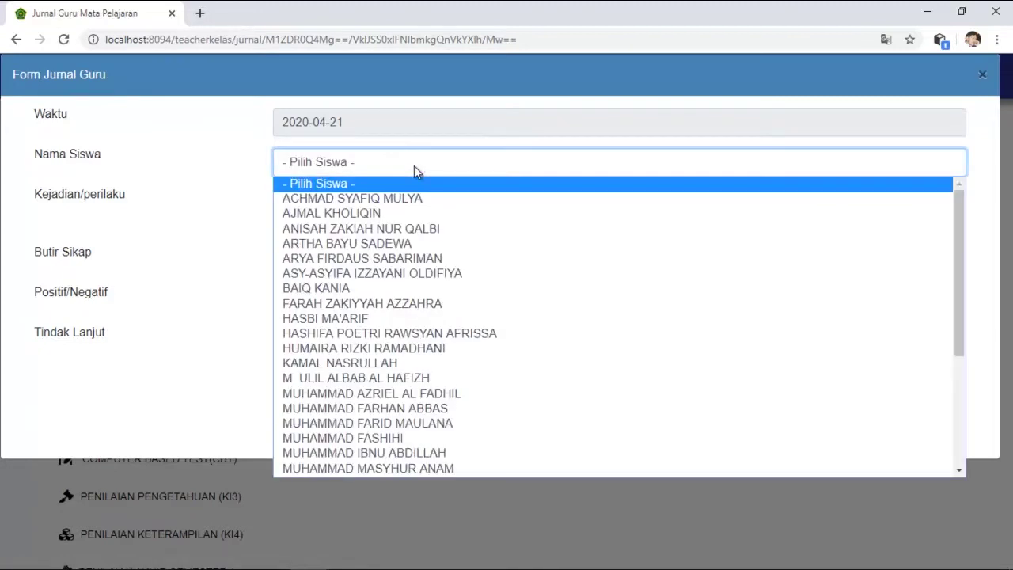
scroll(466, 313, down, 3)
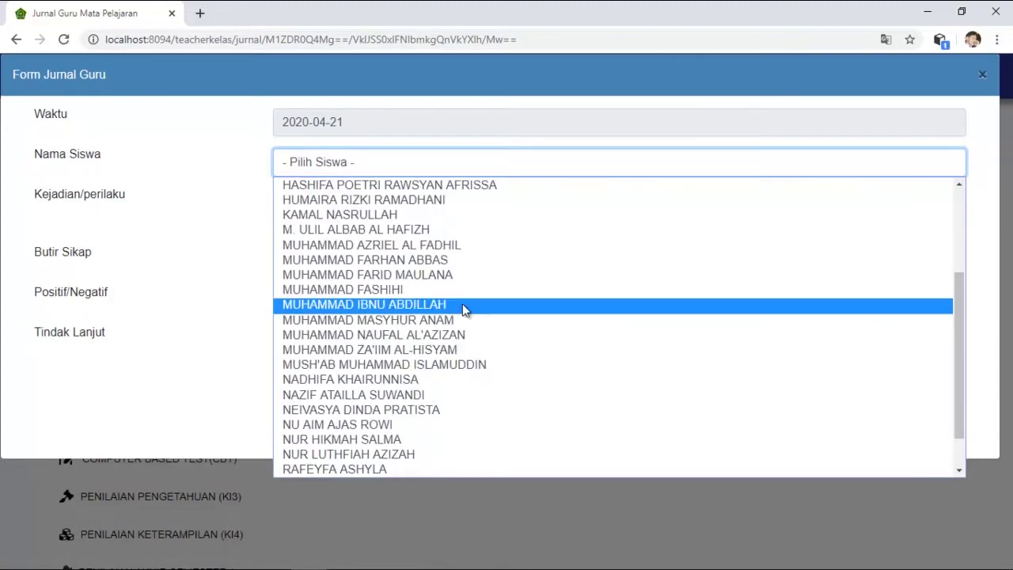
click(462, 306)
- Describe the behaviour as "berani tampil kedepan kelas untuk menyampaikan pendapat", with Butir Sikap Percaya Diri and type Positif(+)
click(352, 210)
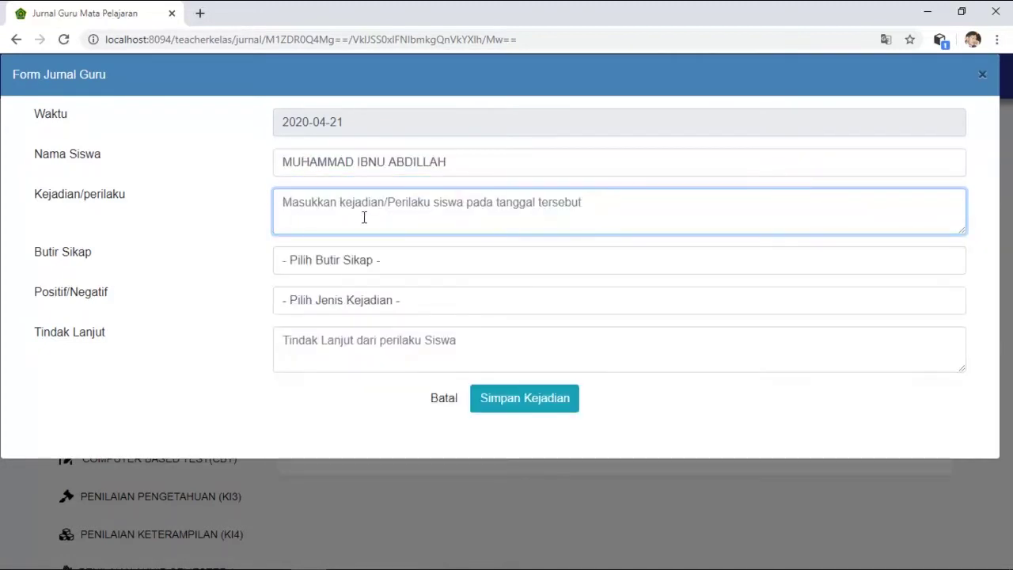
text(berani tampil kedepan kelas untuk menyampaikan pendapat)
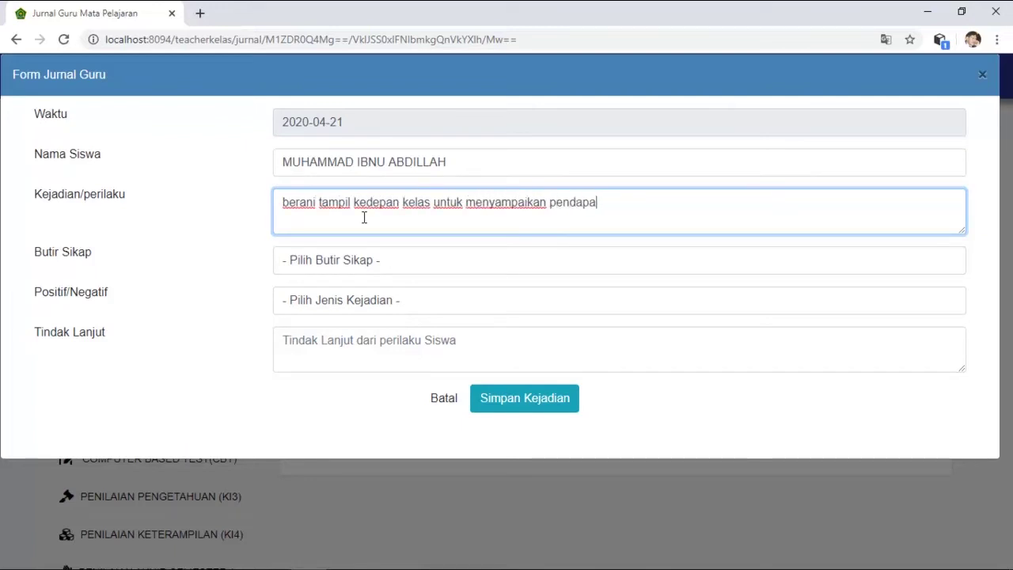
click(355, 261)
click(356, 342)
click(356, 300)
click(388, 336)
- Enter the follow-up "memberikan aplause, dan meminta teman-temannya untuk berani juga tampil di depan kelas" and save the second incident
click(423, 350)
text(memberikan aplause, dan m)
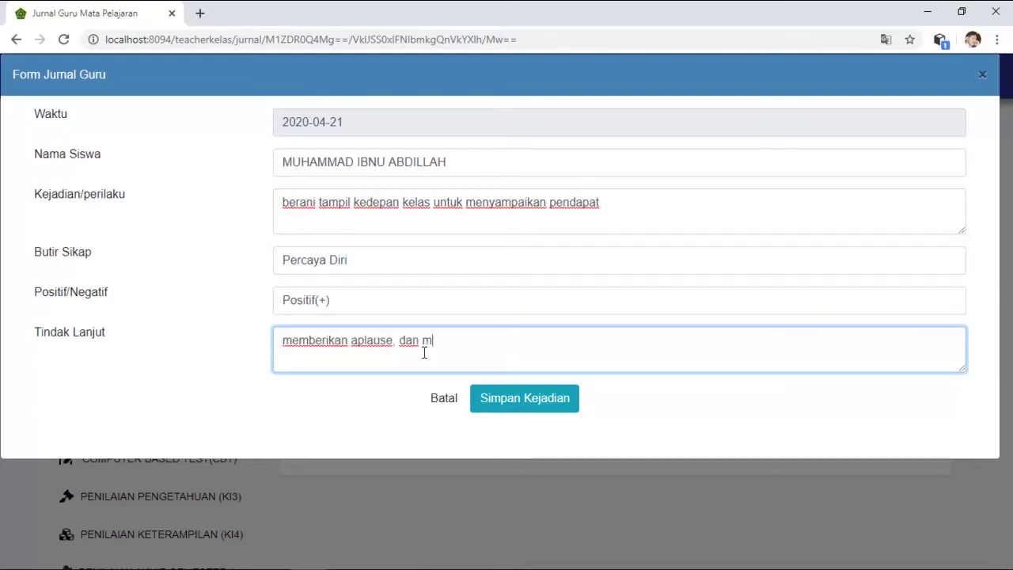
text(eminta teman)
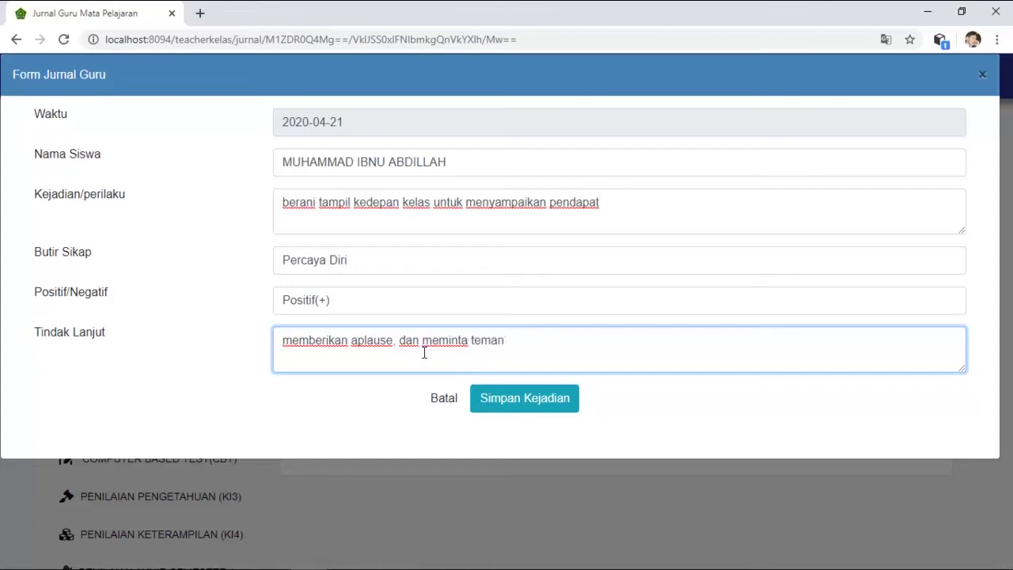
text(-temannya untuk berani juga tampil di depan kelas)
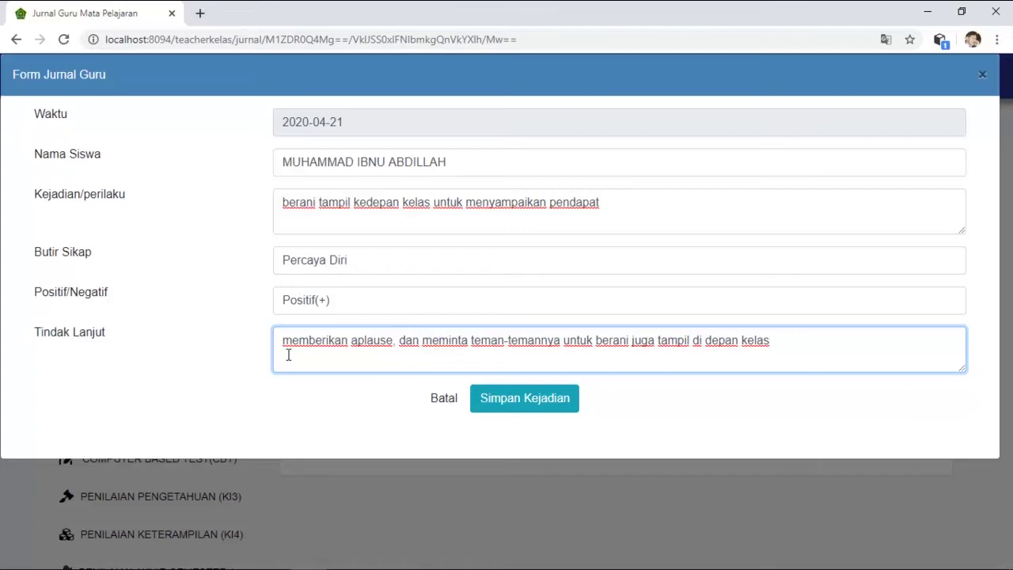
click(513, 398)
scroll(421, 551, down, 1)
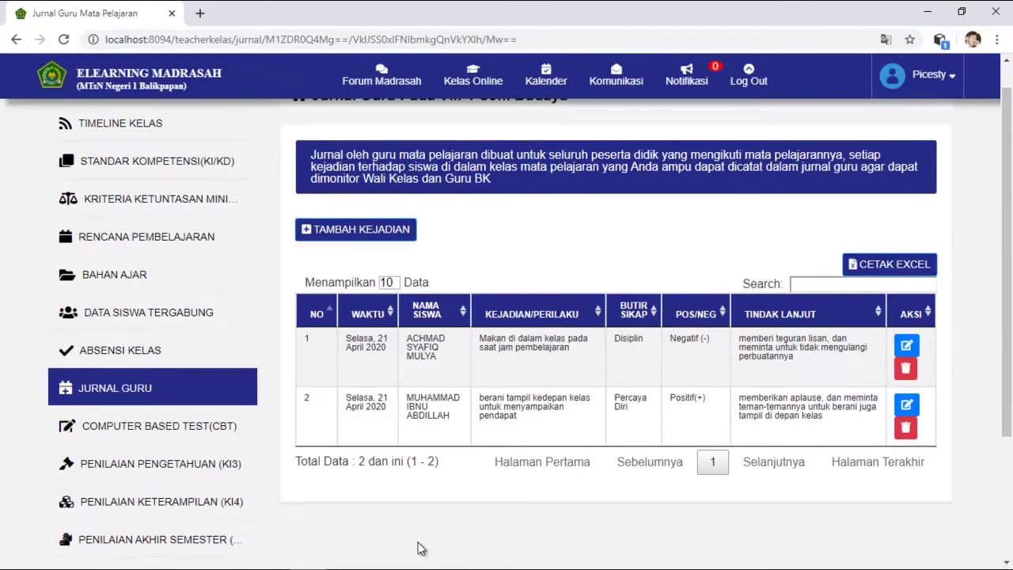
- Create a new exam for the class in Computer Based Test (CBT), with type Penilaian Harian and basic competency 3.1
scroll(422, 550, down, 1)
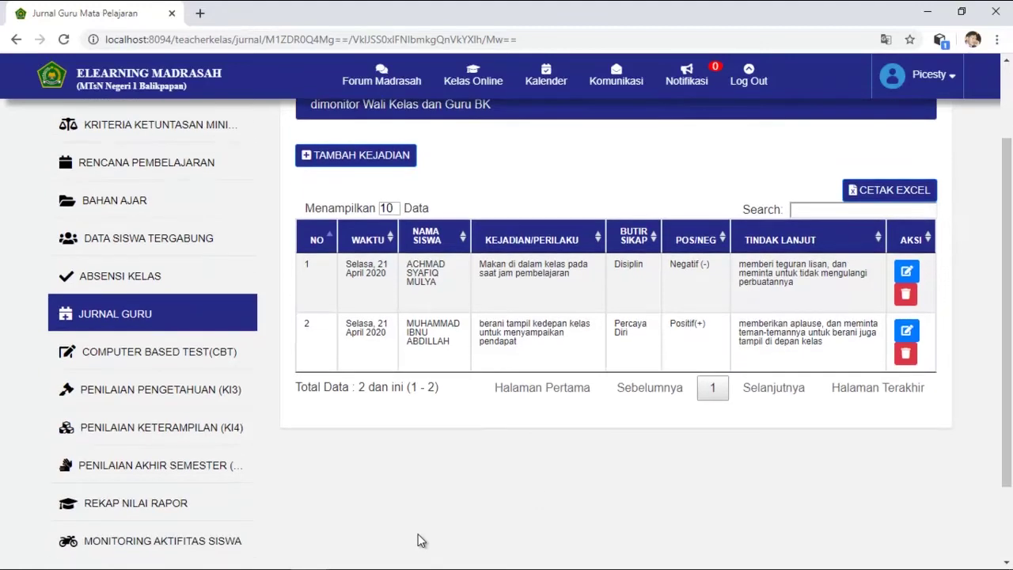
click(142, 358)
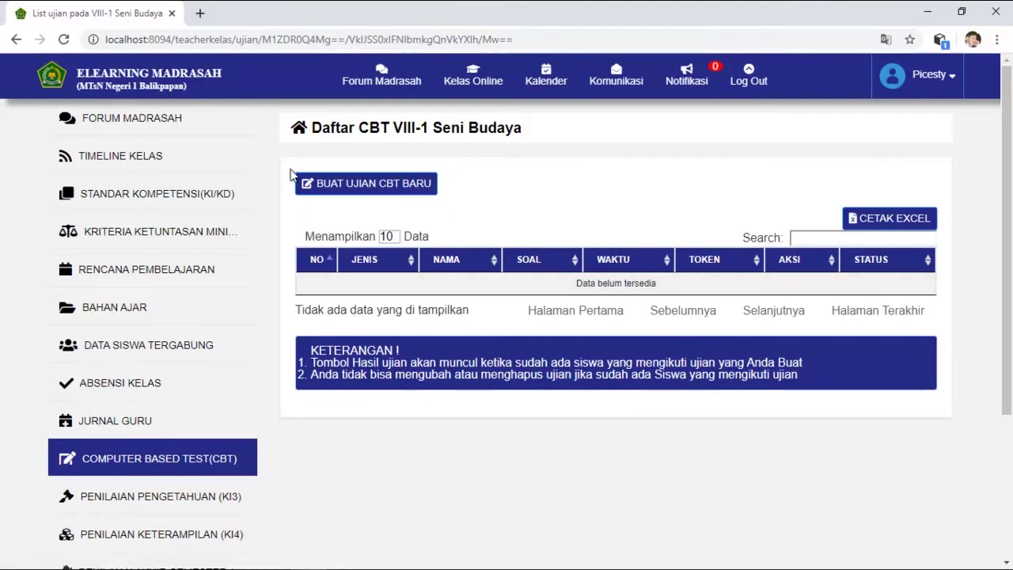
click(340, 191)
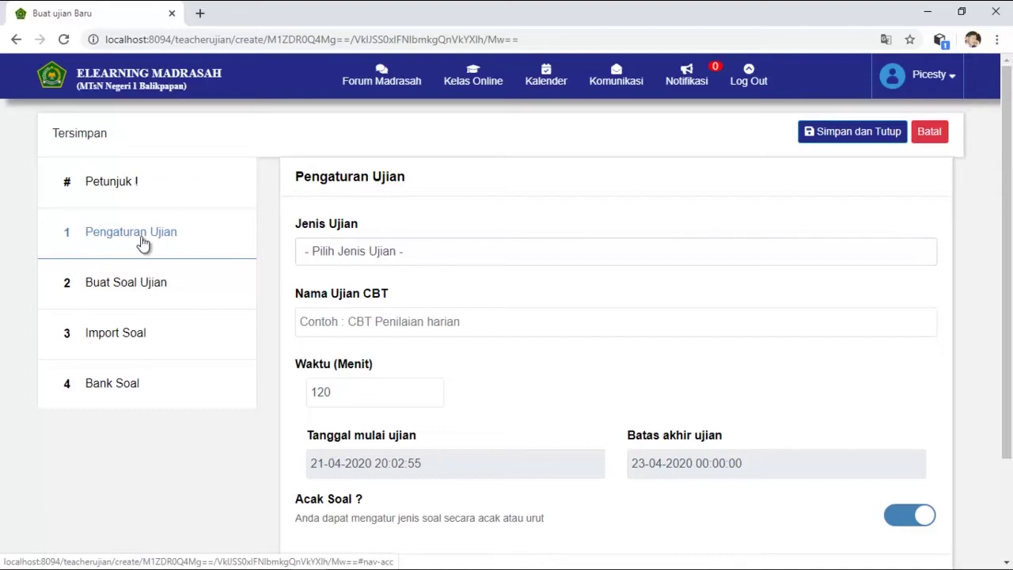
click(375, 250)
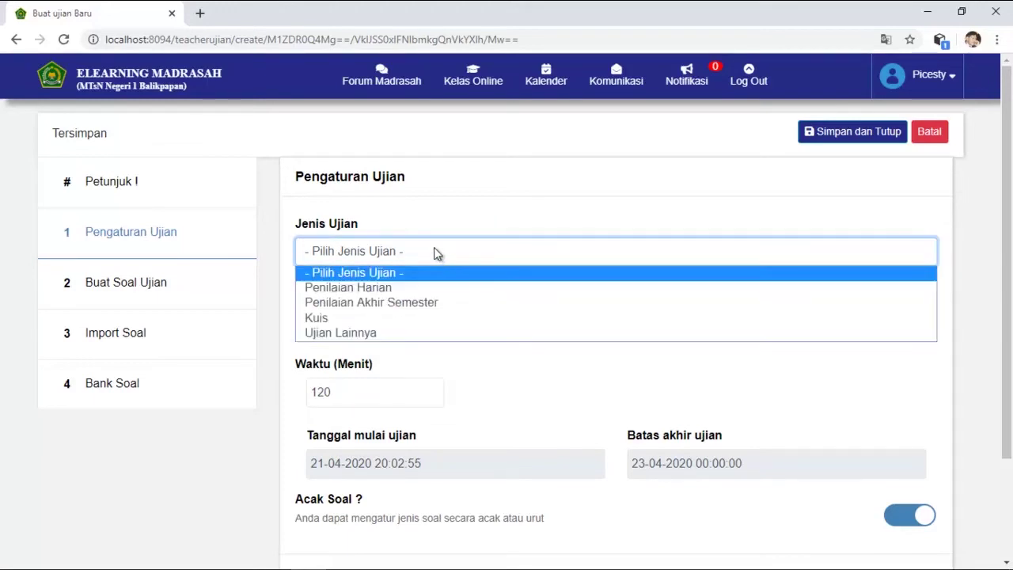
click(475, 287)
click(444, 324)
click(449, 356)
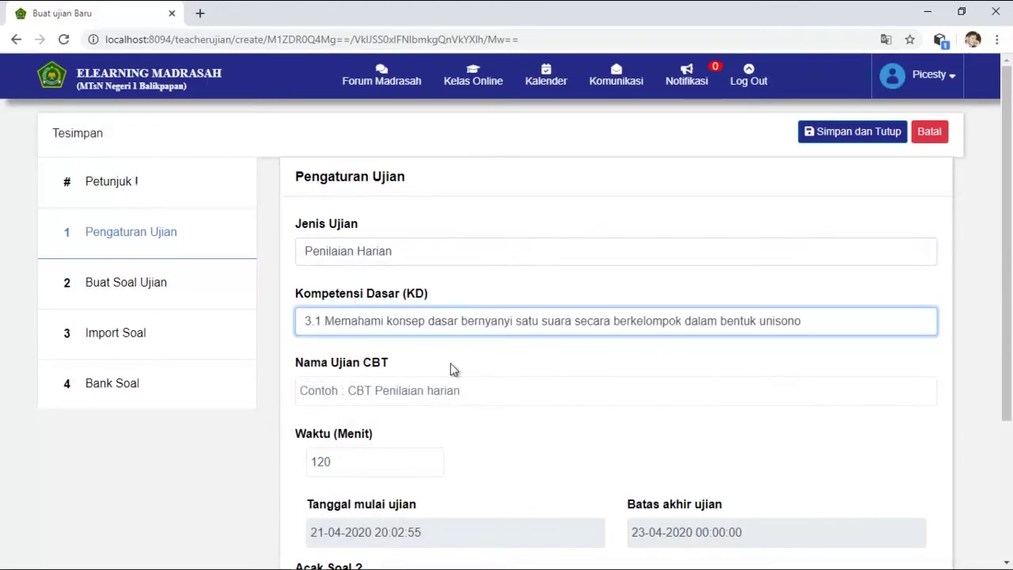
- Name the CBT exam "Penilaian Harian KD 3.1" and set its duration to 120 minutes
click(480, 389)
text(Penilaia)
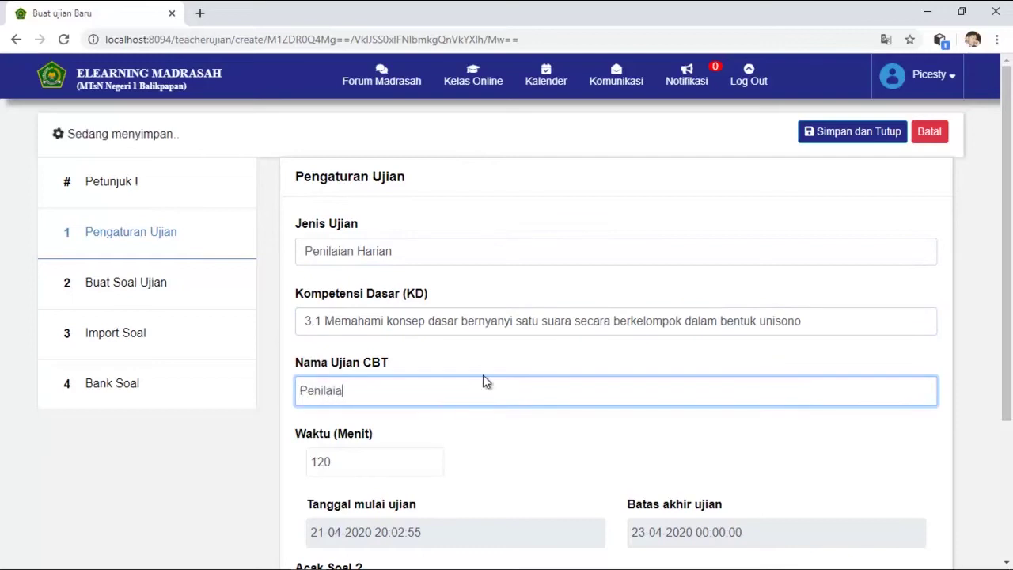
text(n Harian KD 3.1)
scroll(455, 379, down, 1)
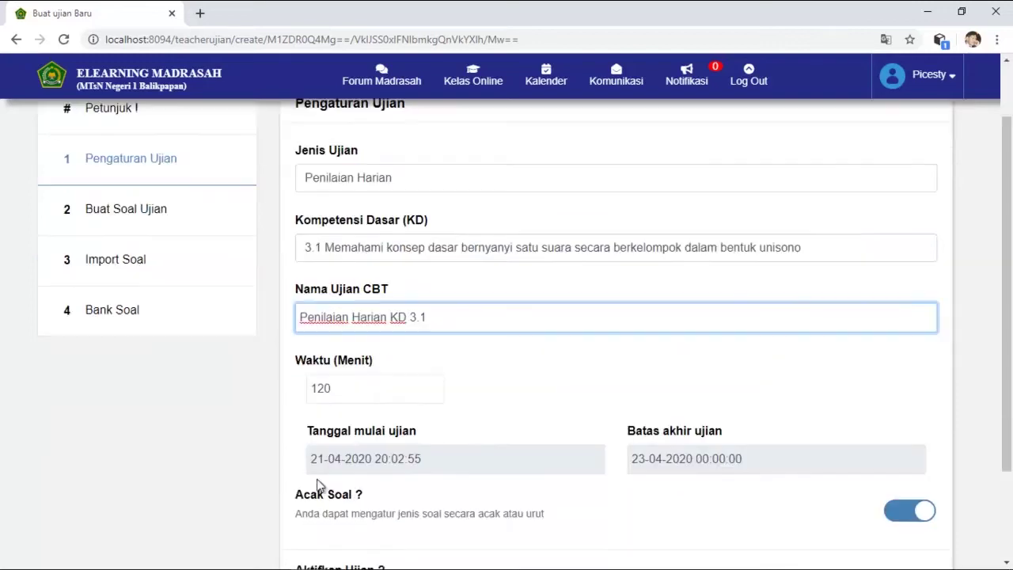
click(369, 383)
text(120)
scroll(443, 385, down, 1)
click(440, 384)
click(440, 385)
click(525, 384)
drag(525, 514, 509, 475)
click(520, 379)
click(839, 387)
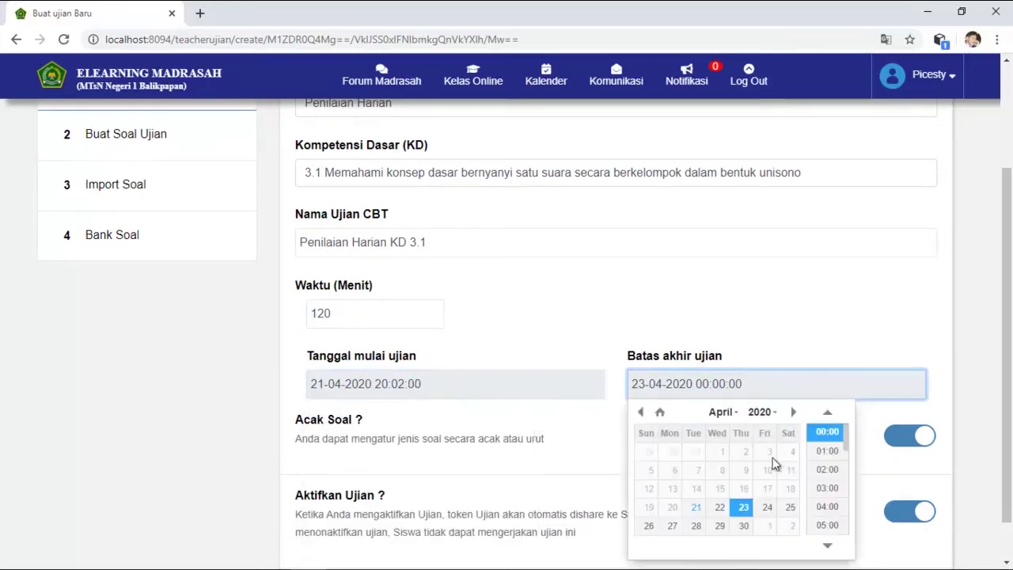
click(827, 431)
scroll(573, 475, down, 1)
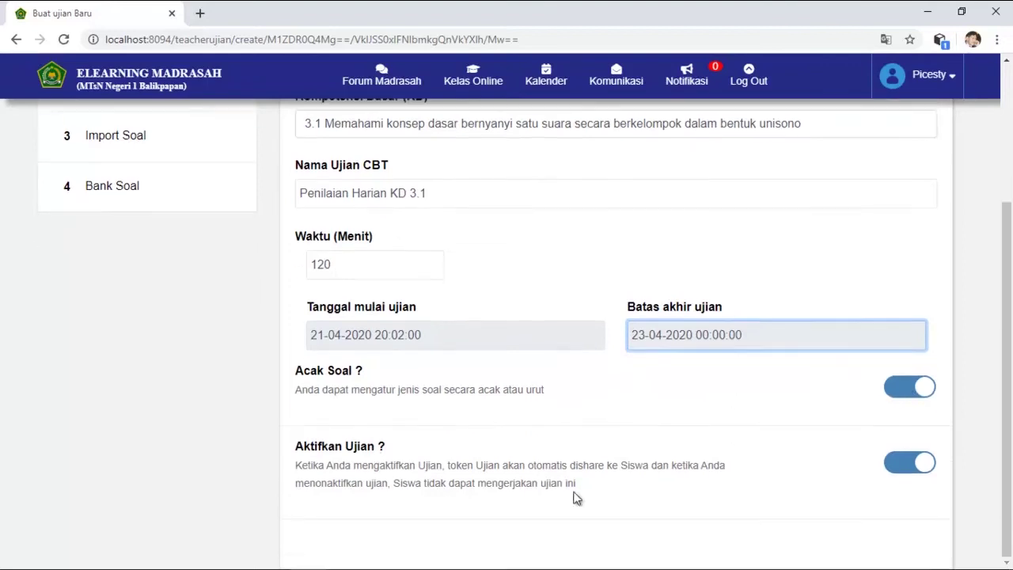
scroll(779, 484, up, 3)
scroll(820, 477, down, 3)
click(864, 465)
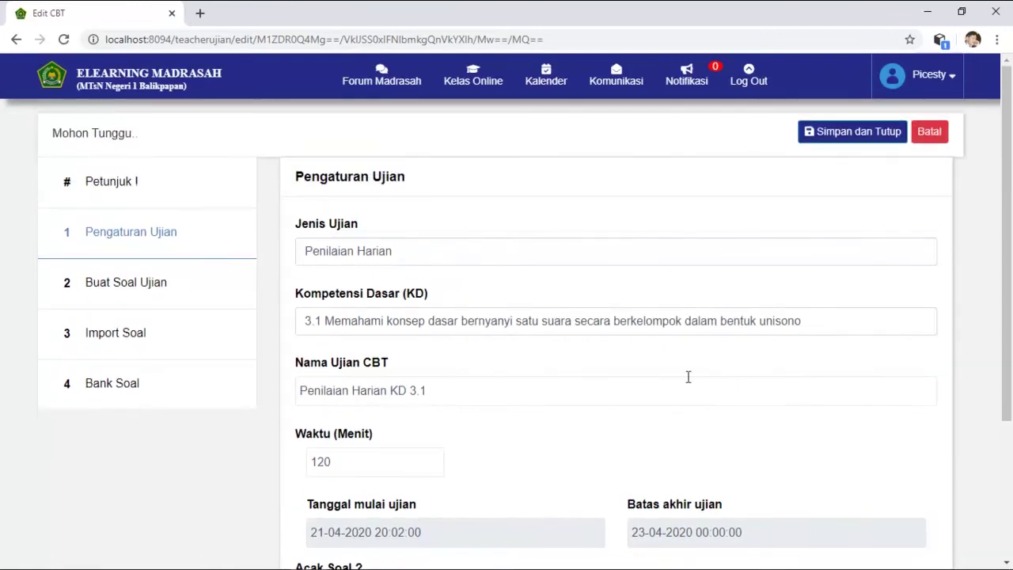
- Open exam question creation and preview the True/False, Matching, Multiple Choice, Short Answer and Essay forms for question 1
click(139, 288)
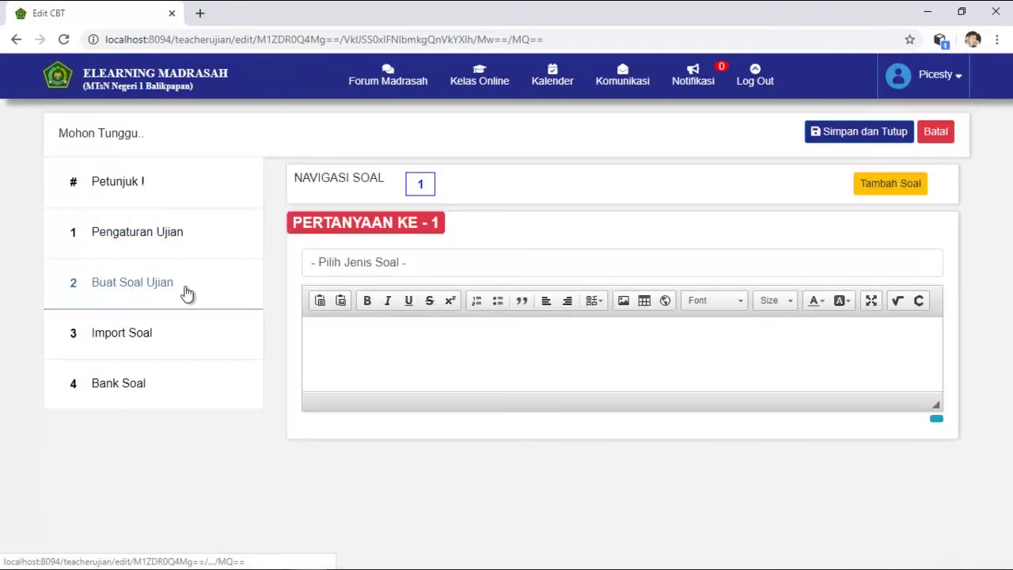
click(360, 267)
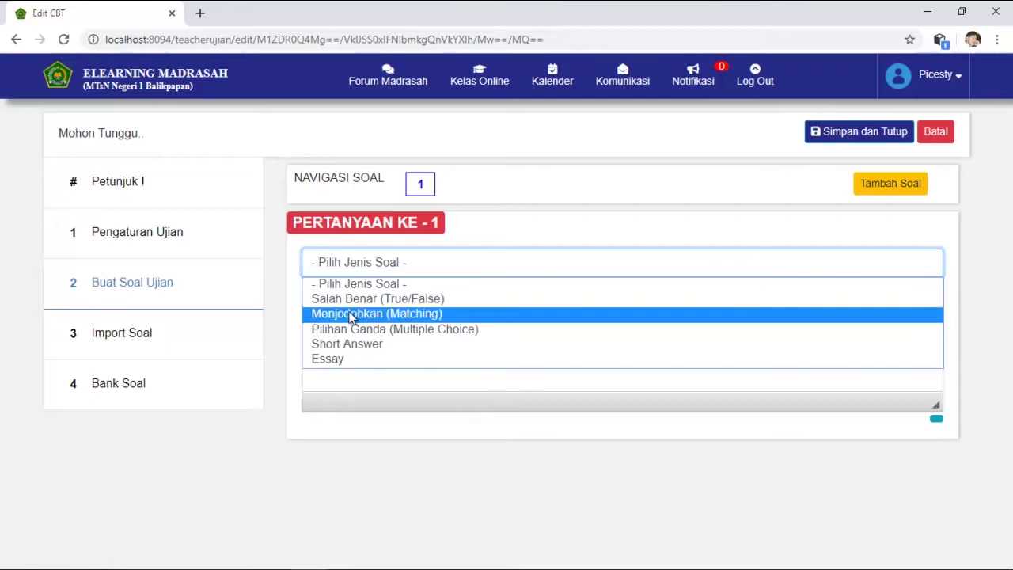
click(387, 300)
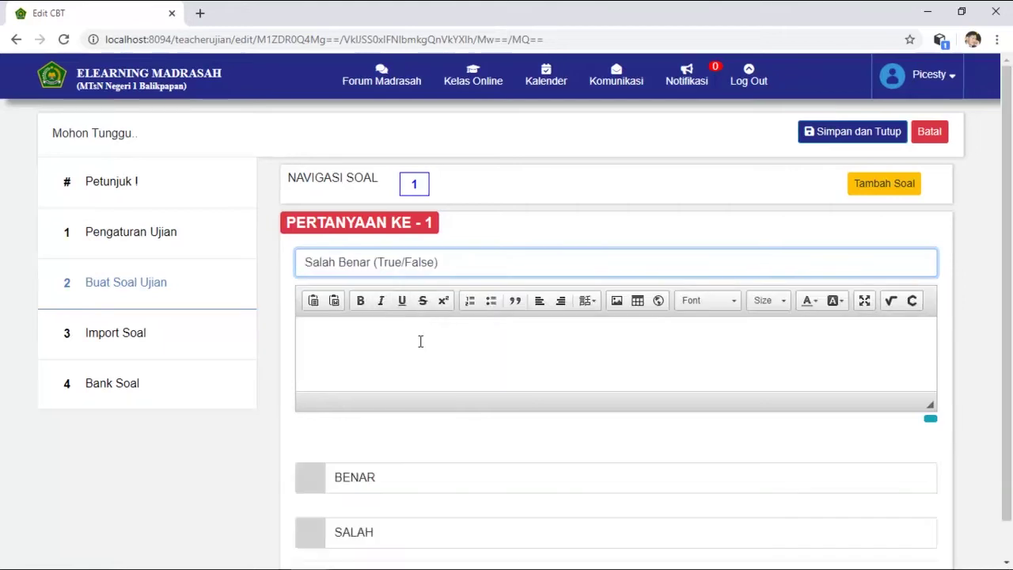
click(452, 265)
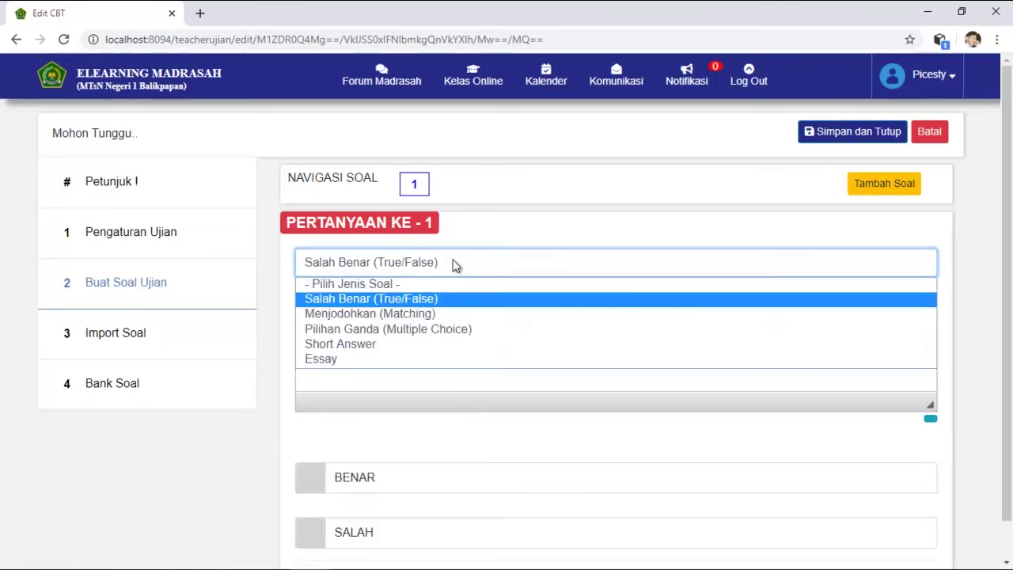
click(436, 316)
click(572, 268)
click(558, 330)
scroll(542, 357, down, 4)
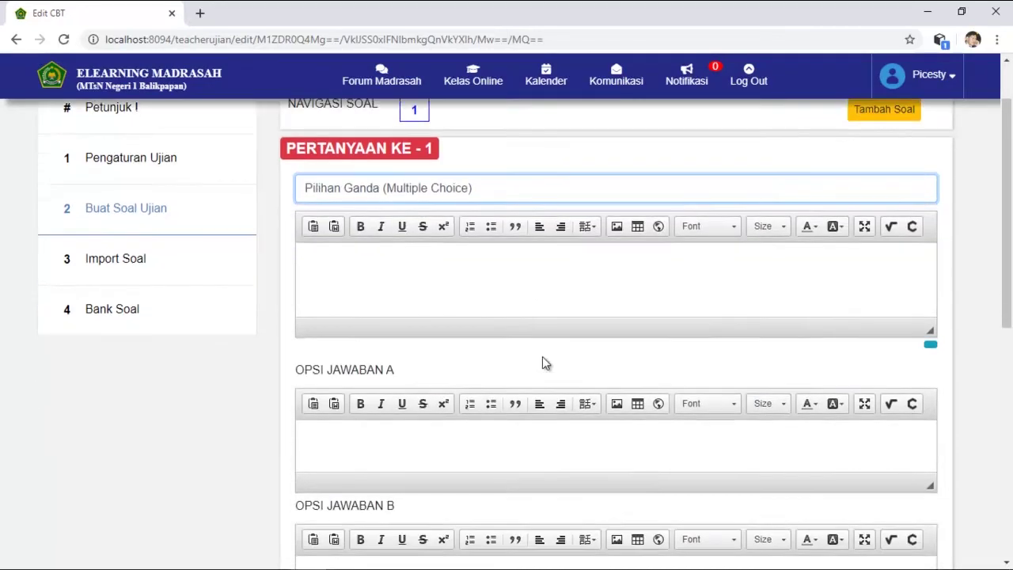
scroll(529, 411, up, 4)
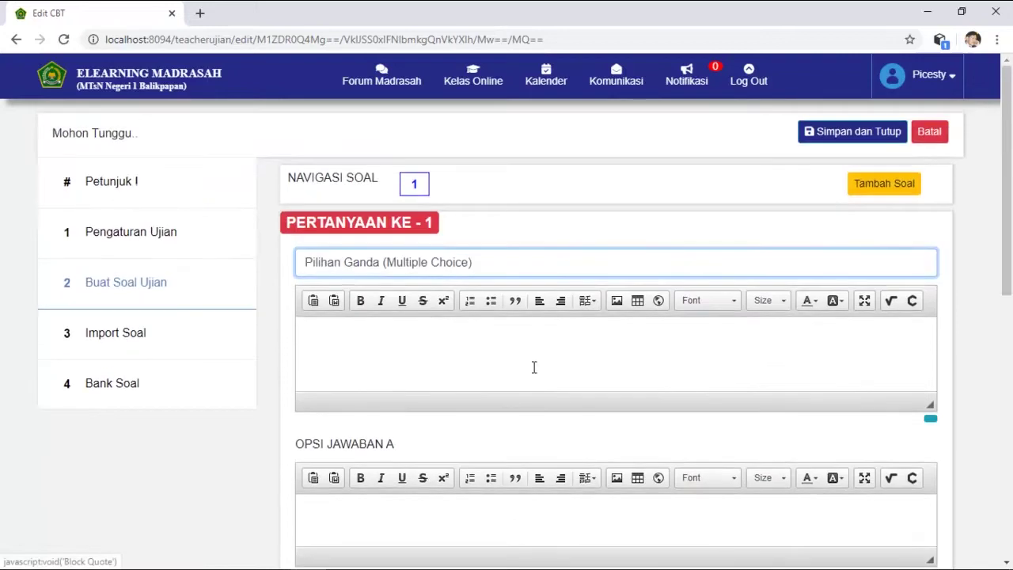
click(490, 262)
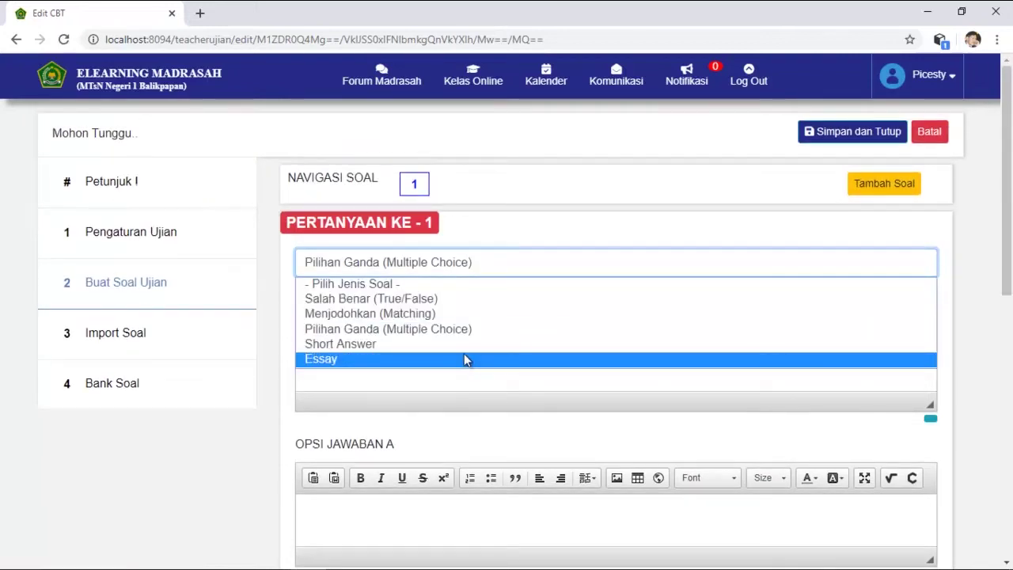
click(468, 345)
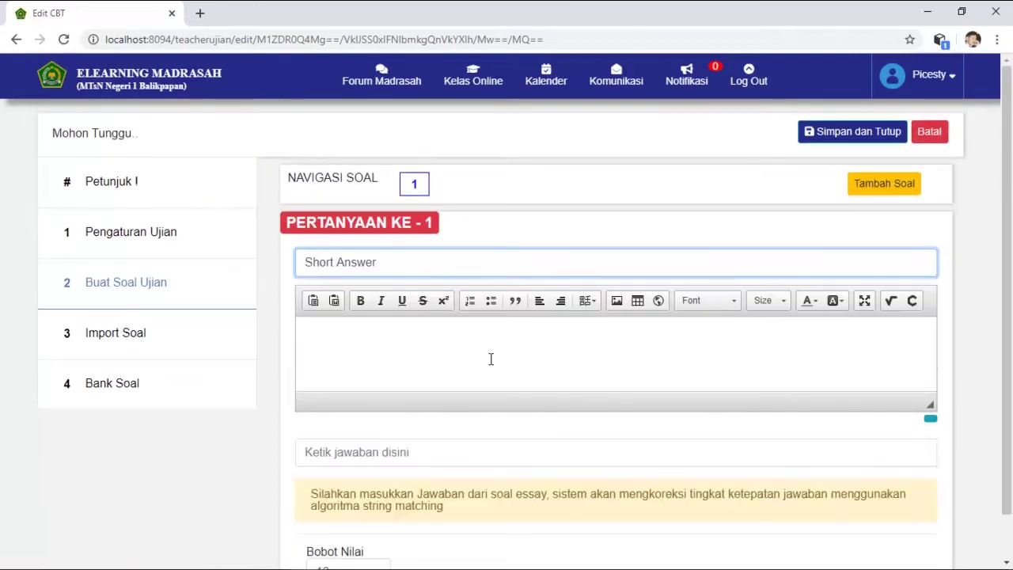
click(459, 272)
click(444, 359)
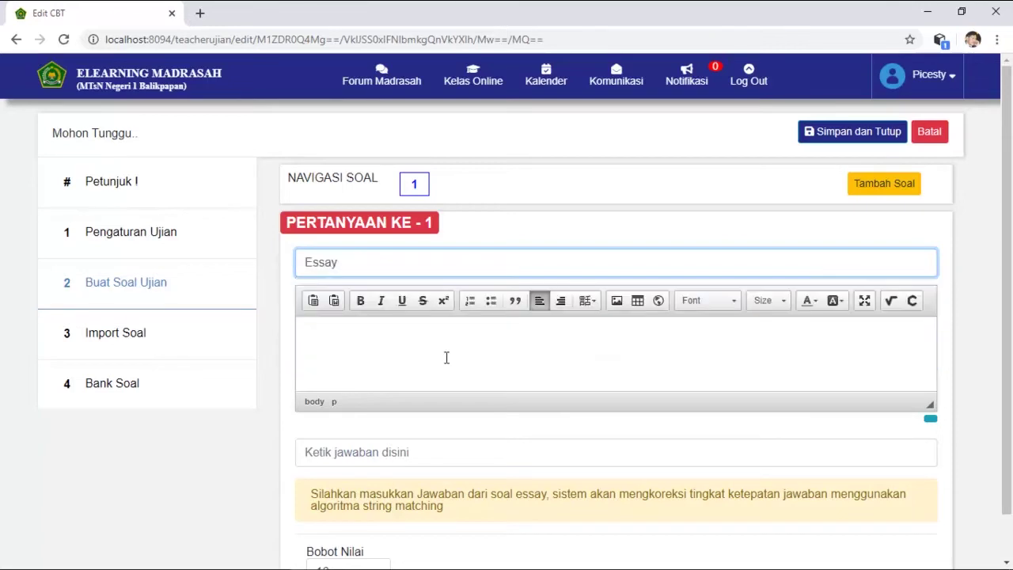
- Set question 1's type to Short Answer and enter the question "Apa yang dimaksud dengan menyanyi Unisono?"
click(480, 269)
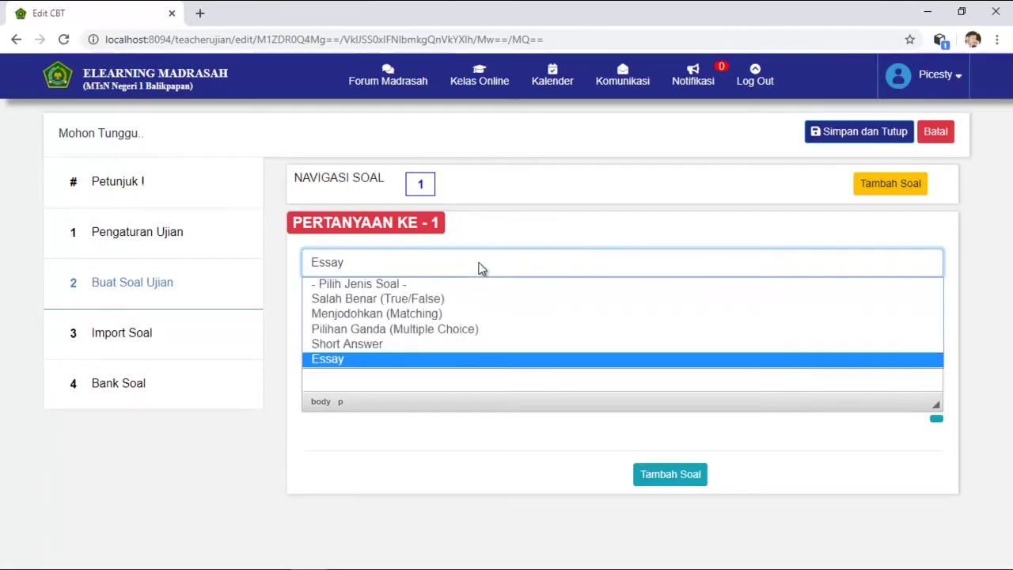
click(437, 344)
click(416, 358)
text(Apa yang diamaksud dengan menyanyi Unisono?)
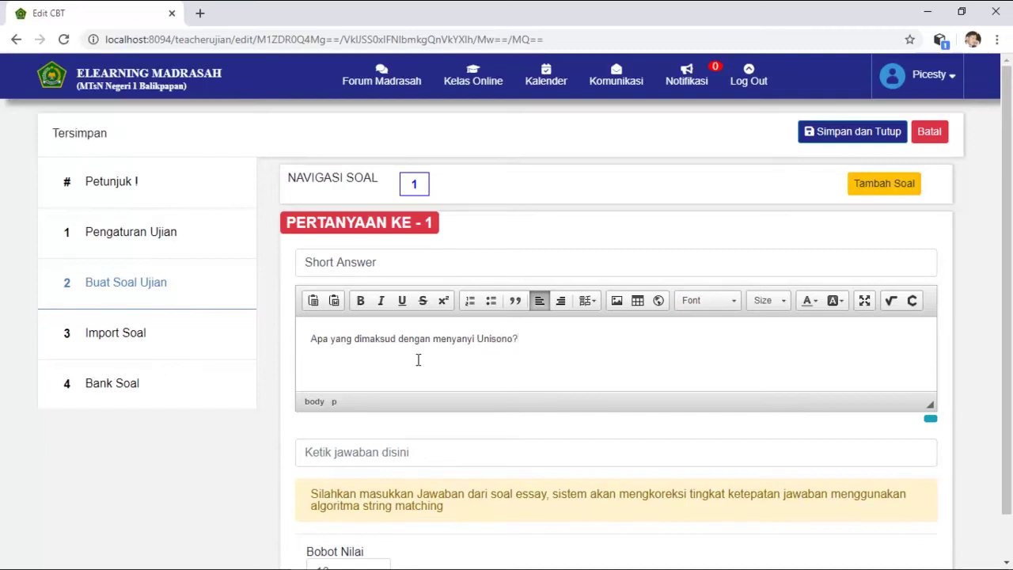
- Enter the answer "Bernyanyi secara berkelompok" with a score weight of 10, and add a second question
click(368, 448)
scroll(488, 414, down, 1)
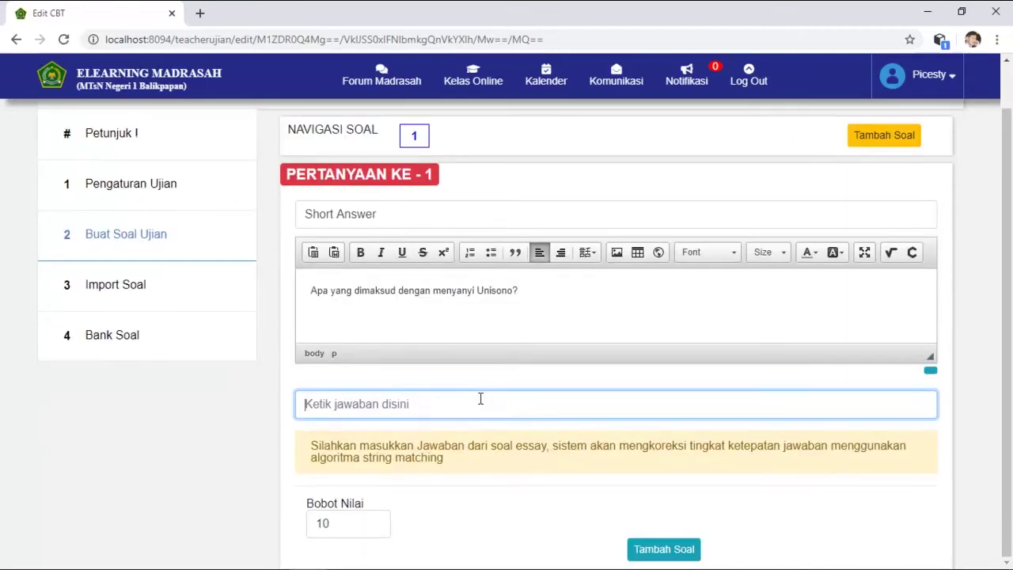
text(Bernyanyi se)
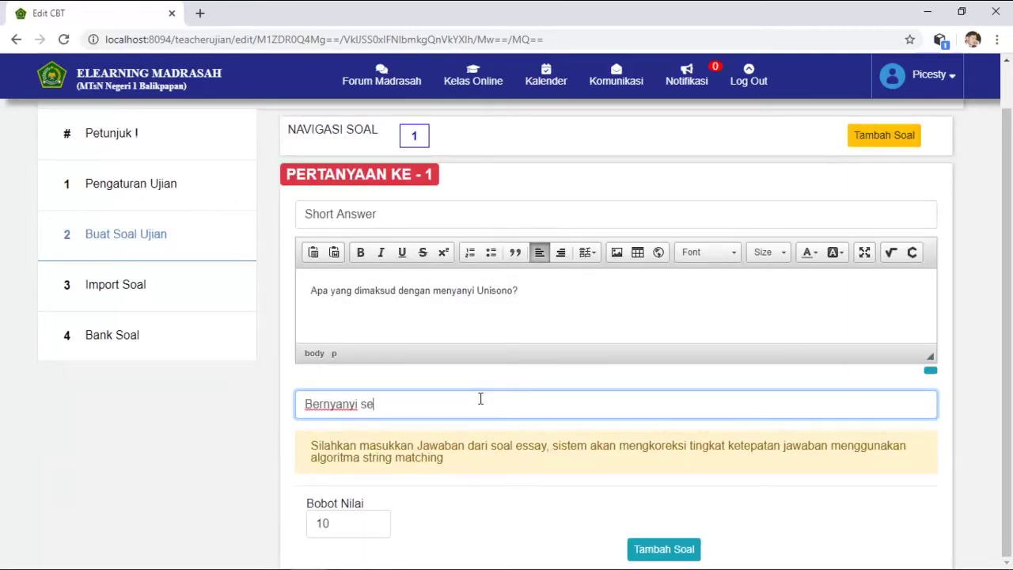
text(cara berkelompok)
key(Tab)
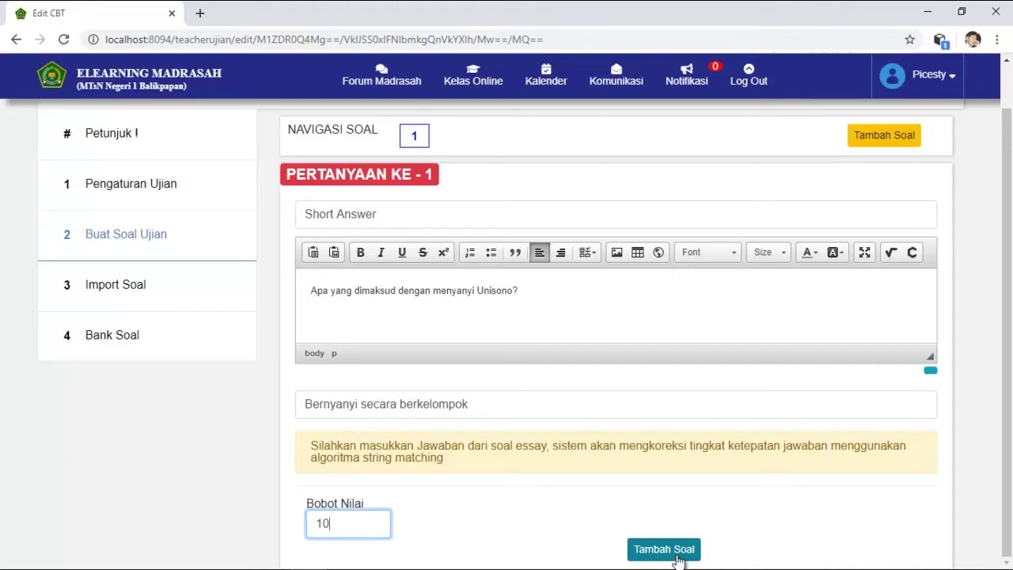
text(10)
click(676, 553)
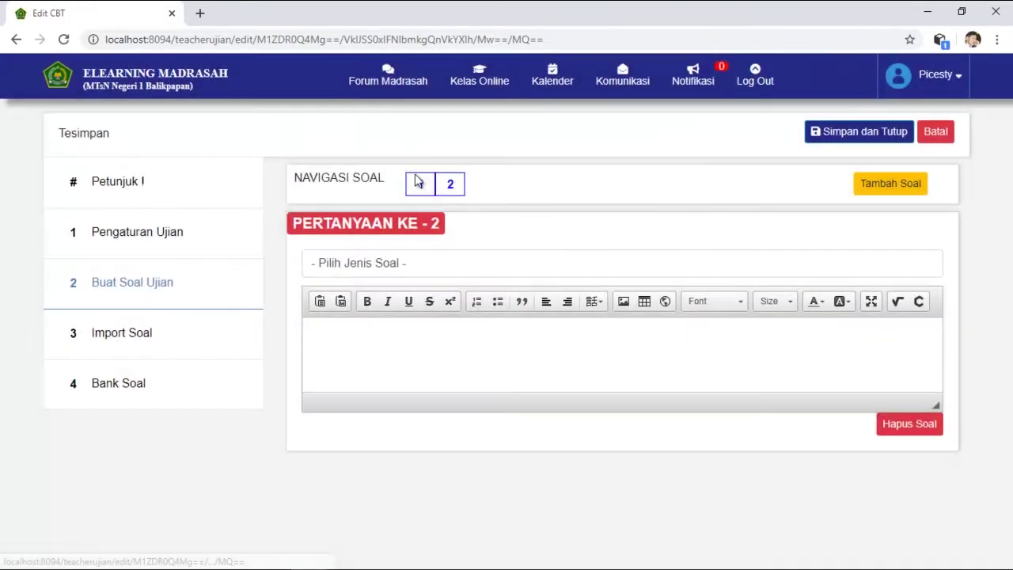
- Make question 2 a Pilihan Ganda (Multiple Choice) question reading "Lagu daerah manuk dadali berasal dari daerah"
click(423, 194)
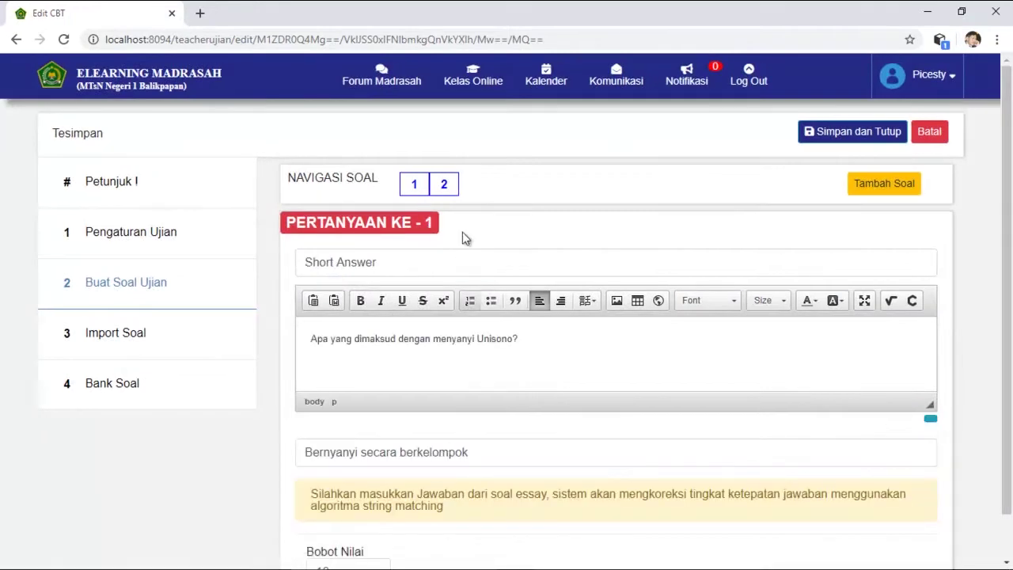
click(405, 262)
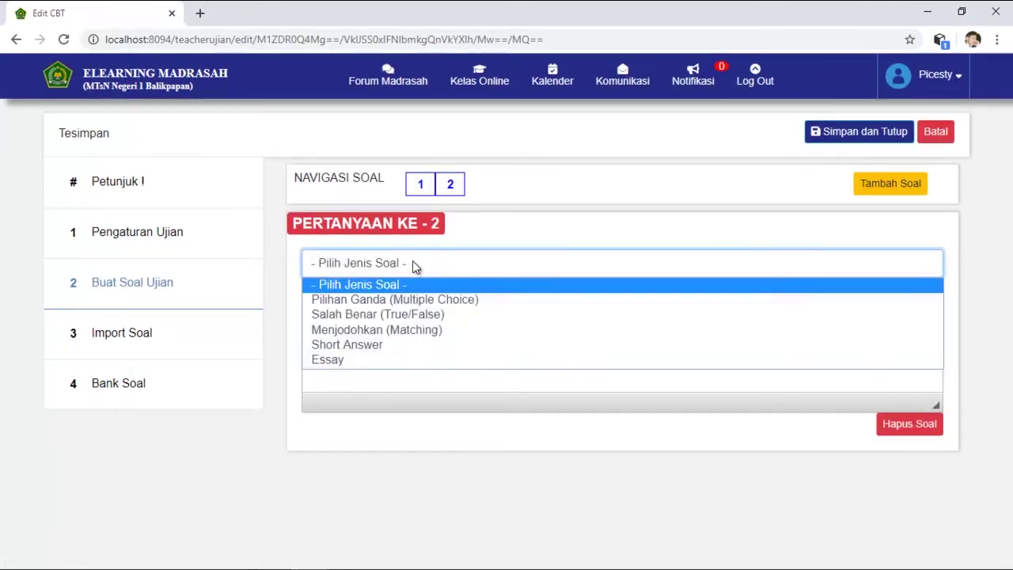
click(494, 263)
click(492, 263)
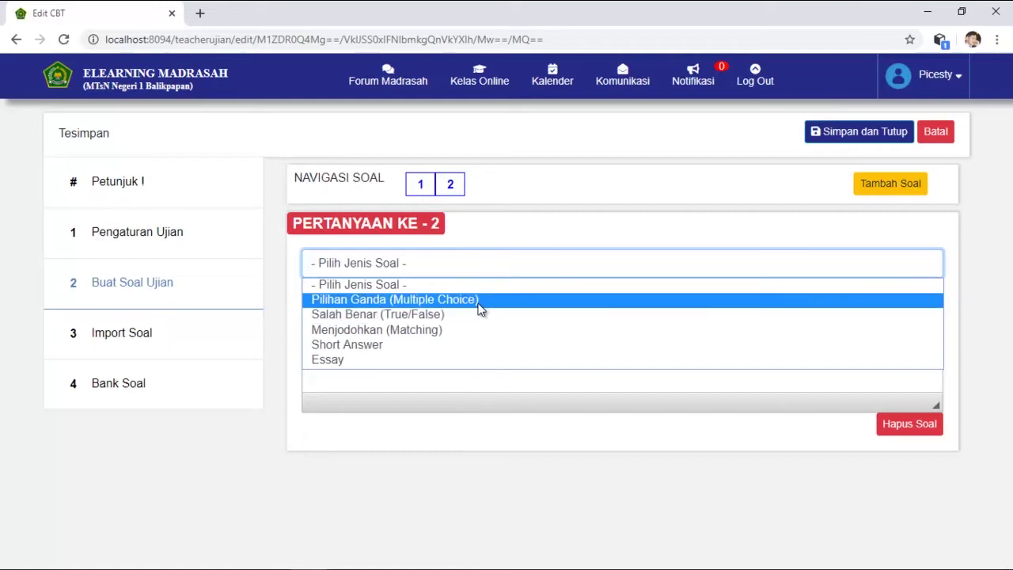
click(480, 301)
scroll(443, 372, down, 4)
scroll(451, 340, up, 4)
text(Lagu daerah manuk dadali berasal dari daerah)
- Fill in question 2's answer options: A Jawa Barat, B Jawa Timur, C Jawa Tengah and D DKI Jakarta
scroll(383, 380, down, 2)
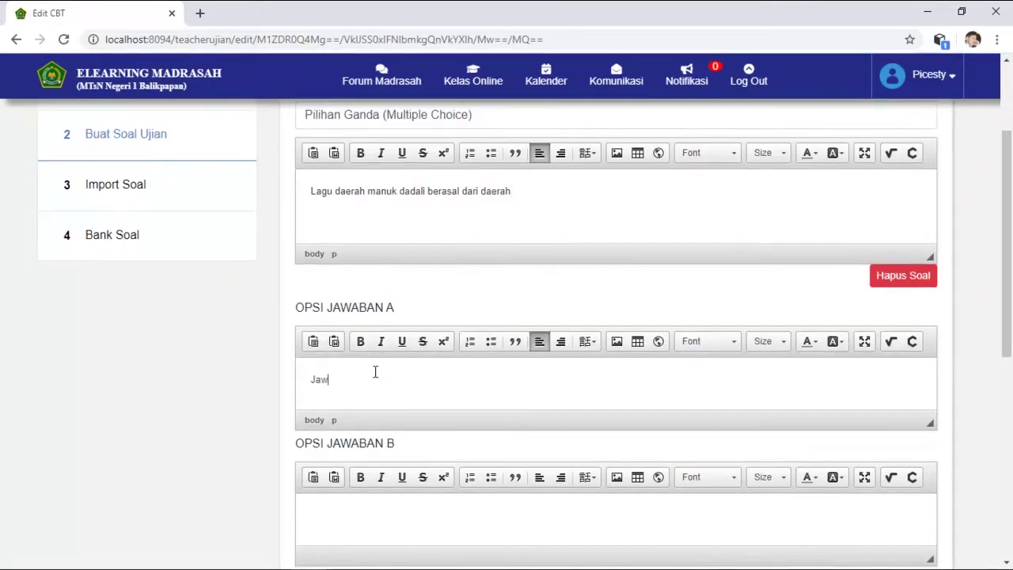
text(at)
key(Tab)
text(Jawa Timur)
scroll(380, 411, down, 3)
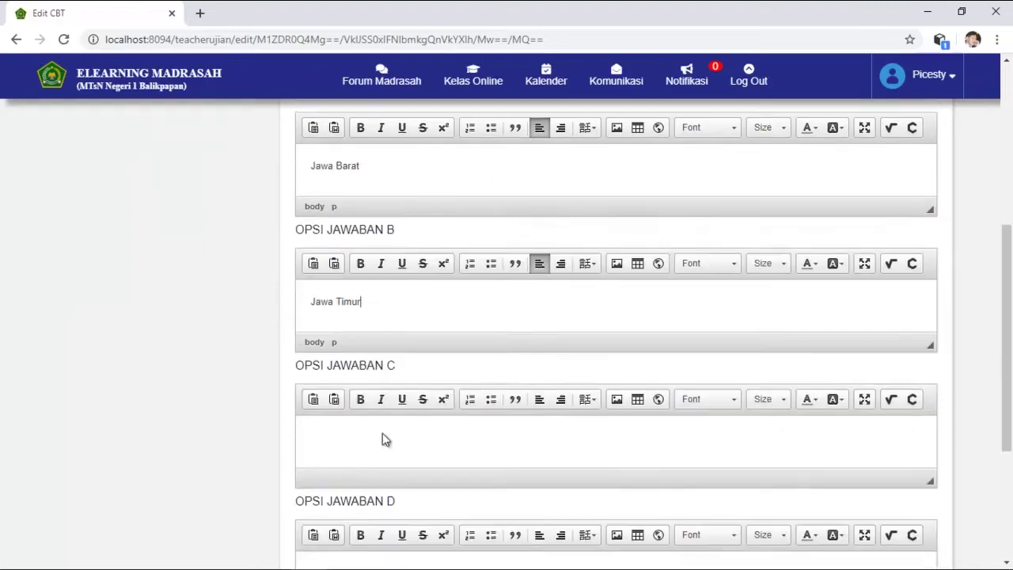
click(381, 433)
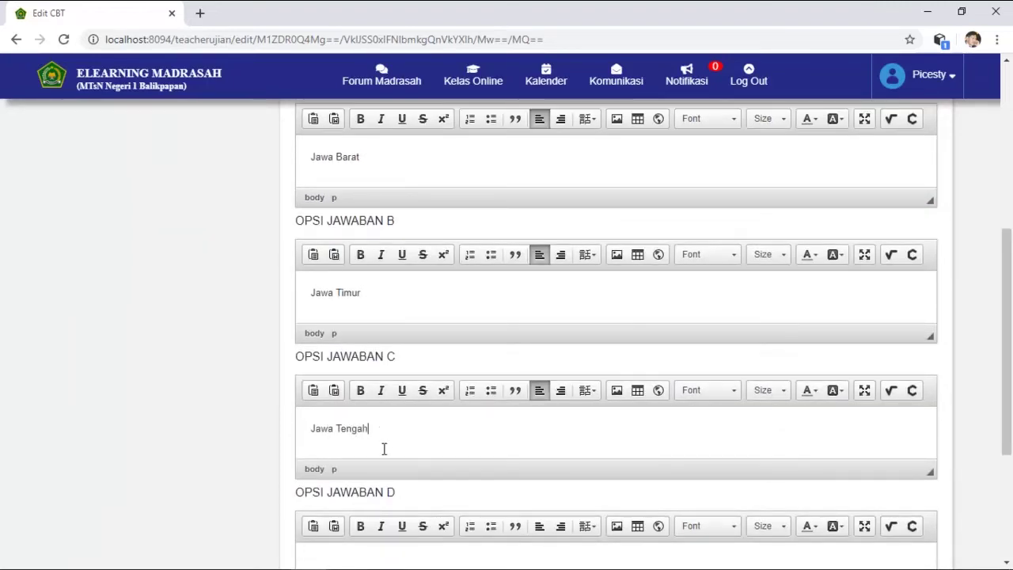
scroll(384, 448, down, 2)
scroll(383, 414, up, 1)
click(347, 487)
text(DKI Jakarta)
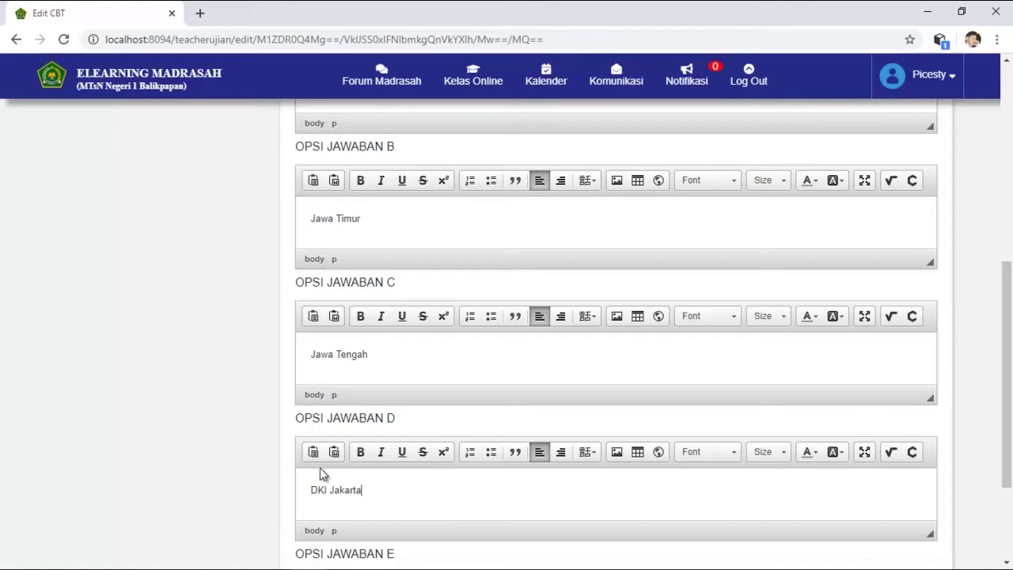
- Set question 2's answer key to A and add a third question
scroll(316, 483, down, 1)
scroll(396, 396, down, 4)
click(446, 551)
scroll(242, 455, up, 7)
scroll(242, 454, down, 7)
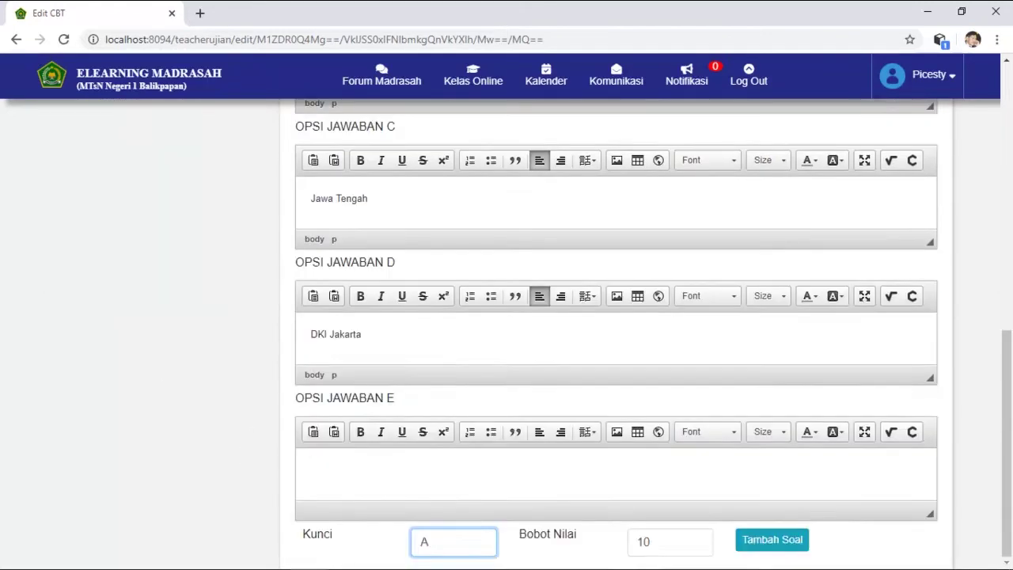
click(774, 541)
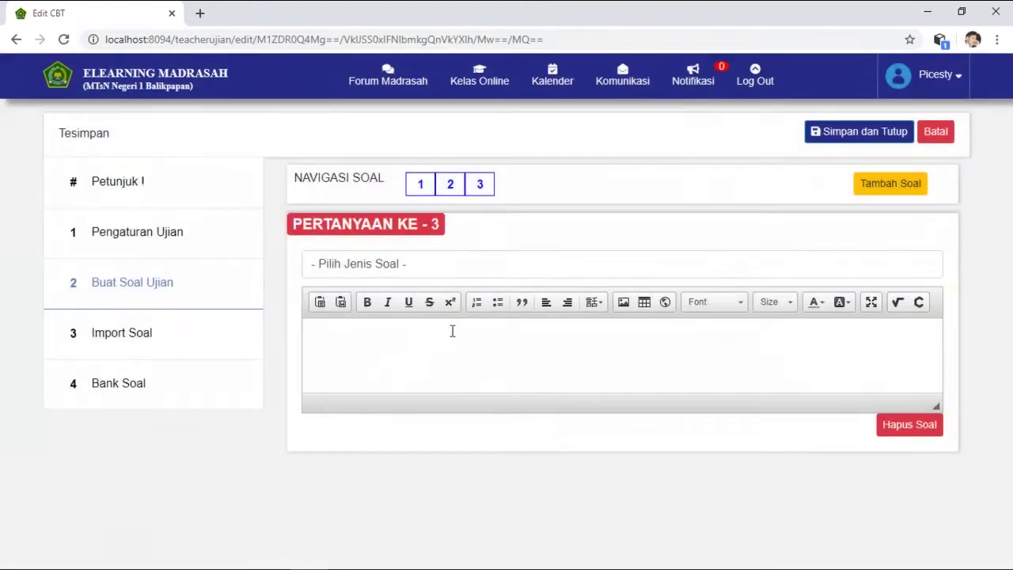
click(453, 189)
click(472, 190)
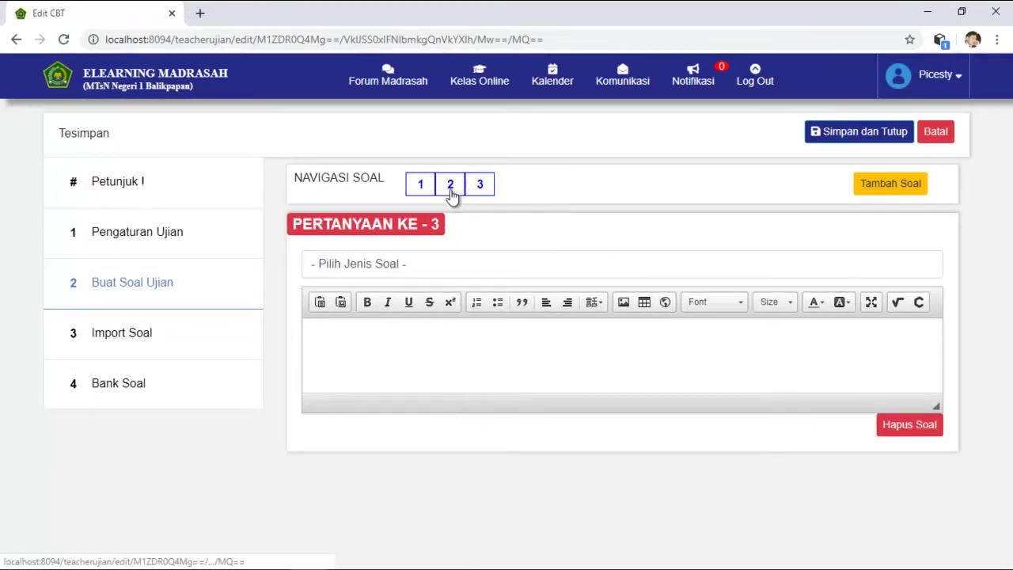
- Download the question import template and open the downloaded file soal (1).xlsx from the Downloads folder in Excel
click(135, 339)
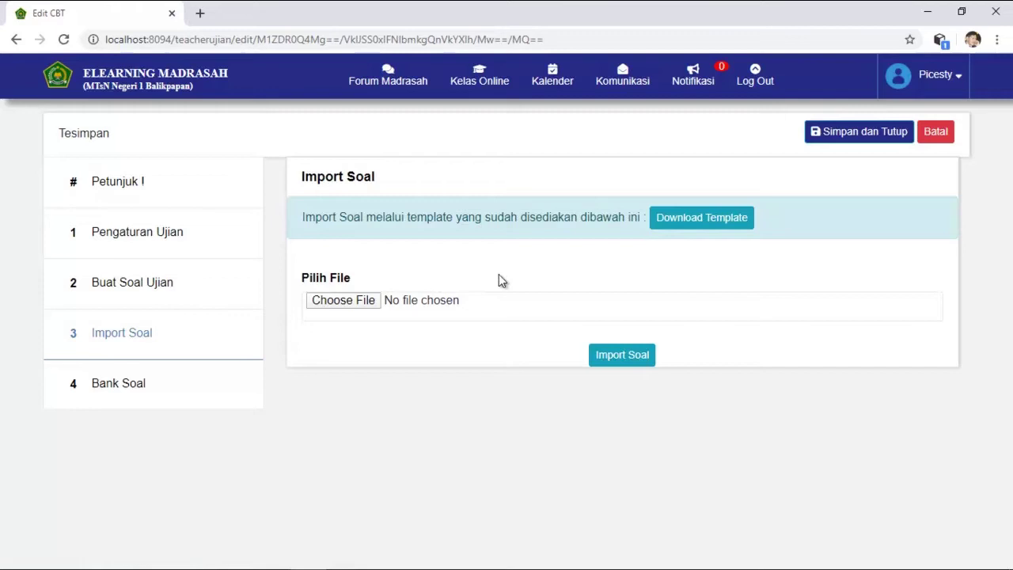
click(715, 227)
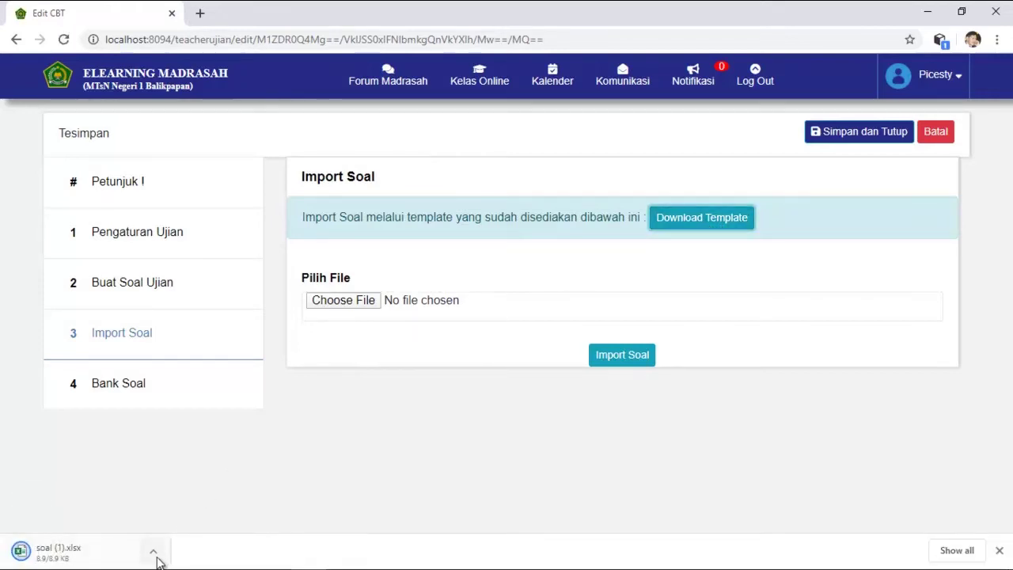
click(154, 554)
click(414, 472)
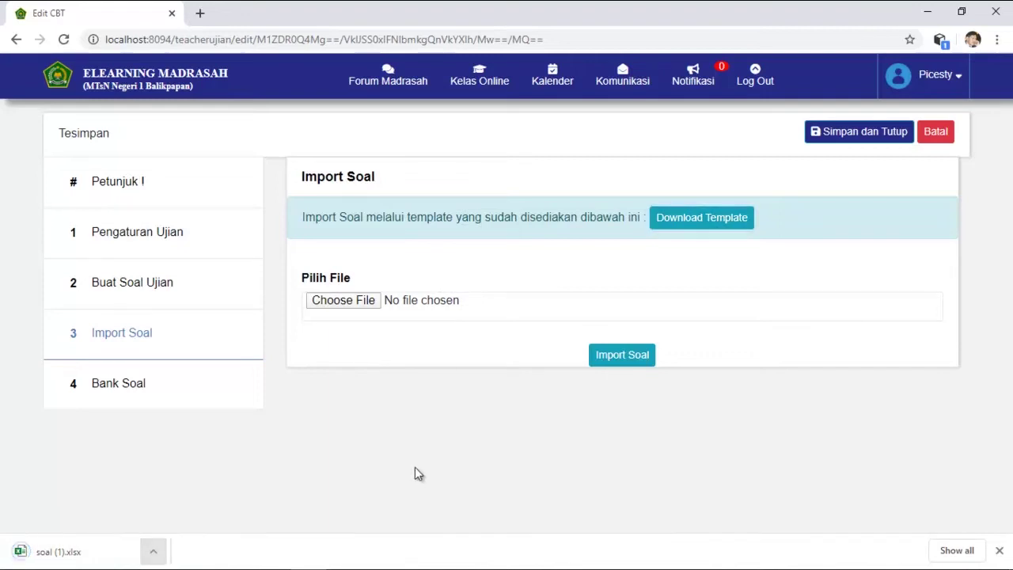
click(154, 551)
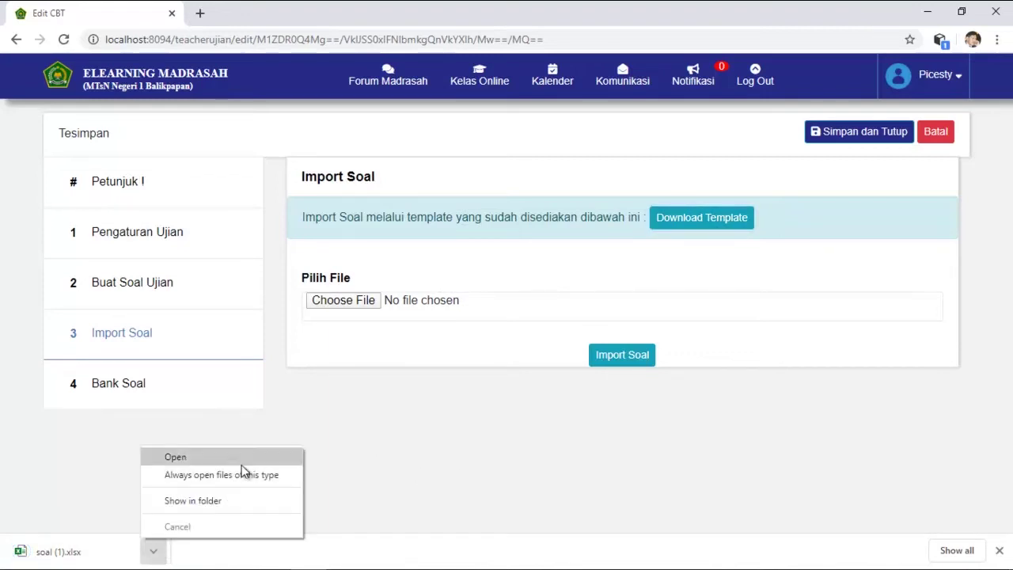
click(226, 497)
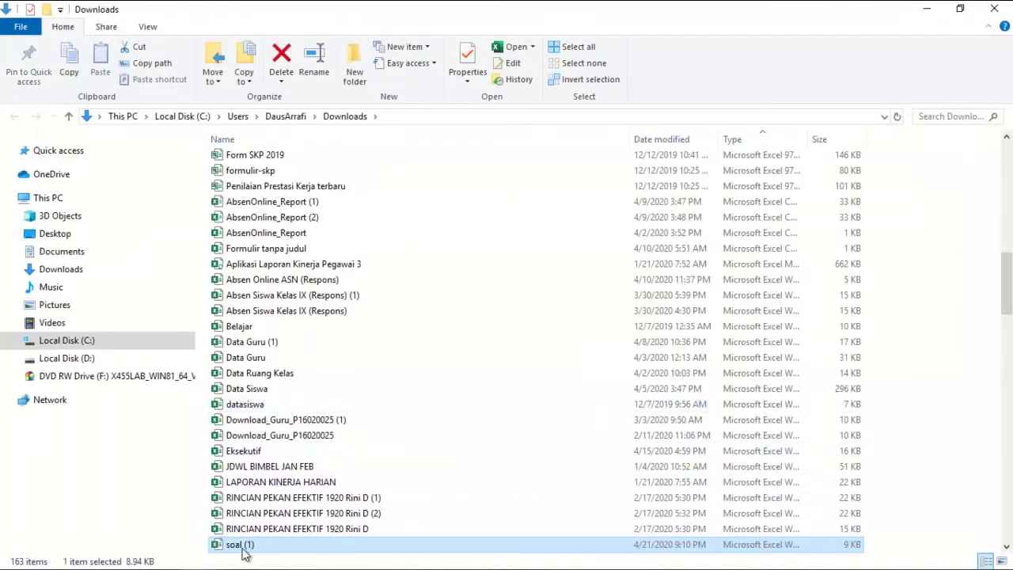
double_click(258, 545)
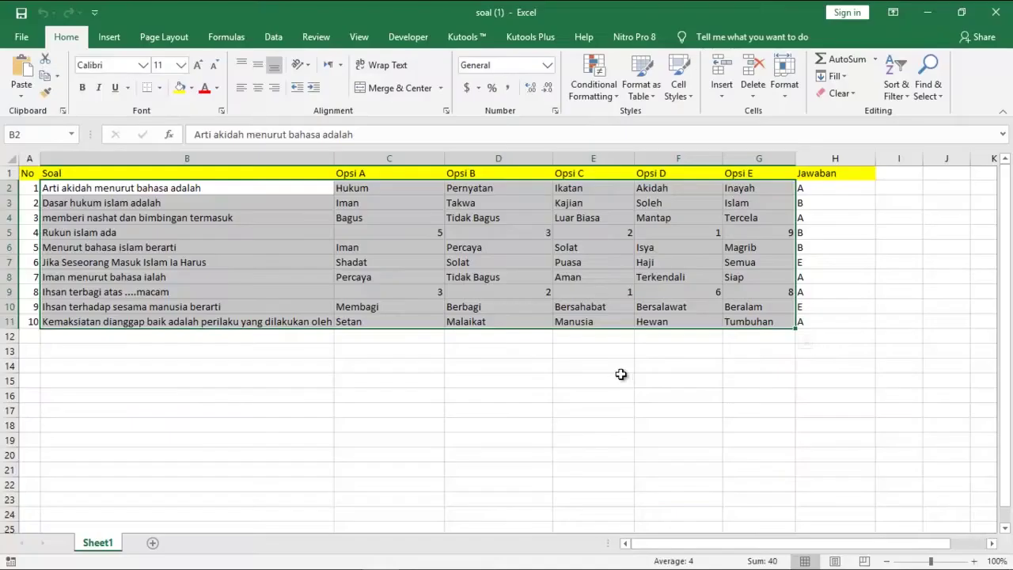
- Clear the sample questions, options and answers in B2:H11 of the template
click(685, 371)
drag(173, 187, 860, 323)
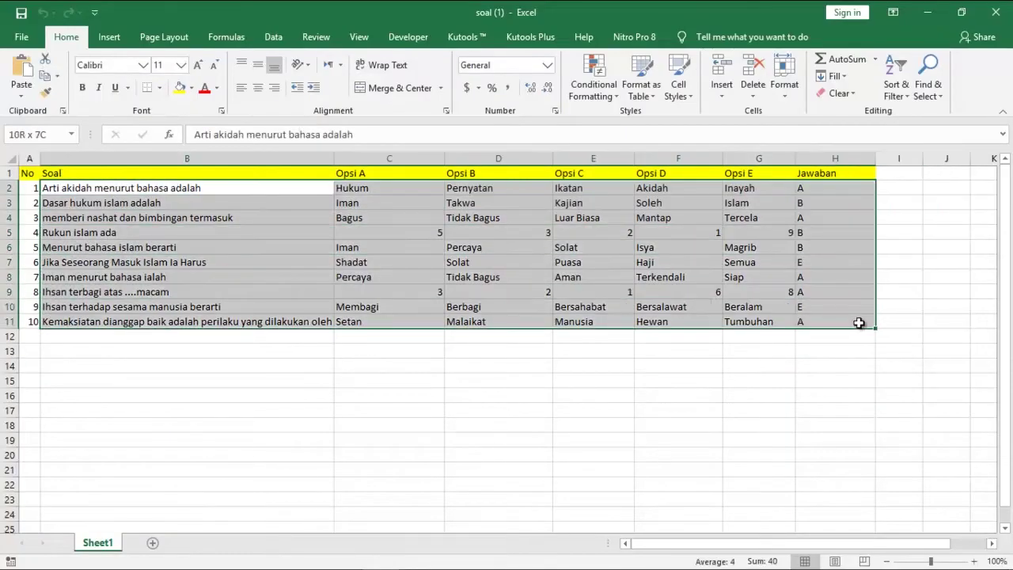
key(Delete)
click(766, 368)
- Paste the first question, "Bagi manusia purba, gambar merupakan alat ...", into cell B2 under Soal
click(106, 190)
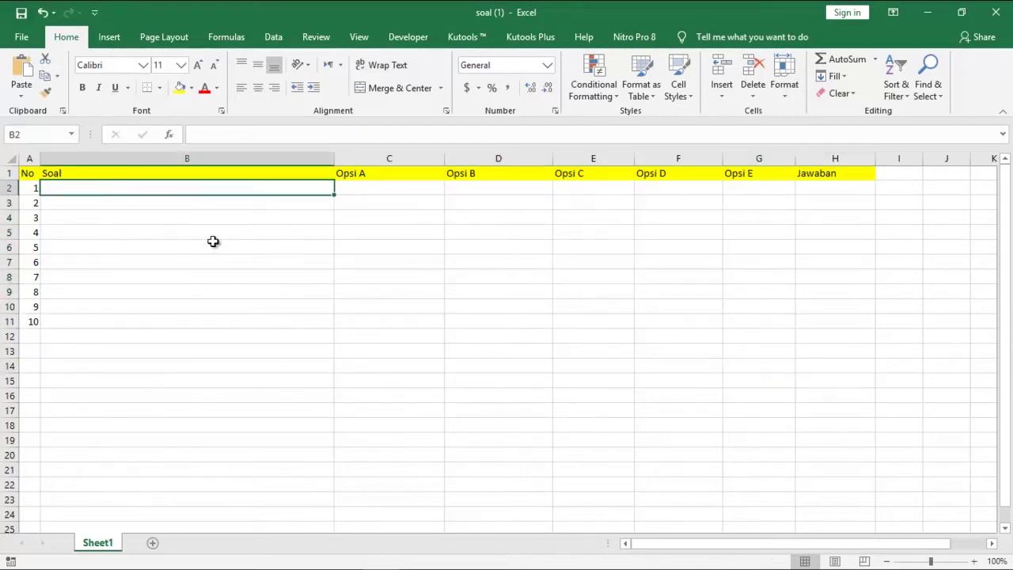
double_click(187, 187)
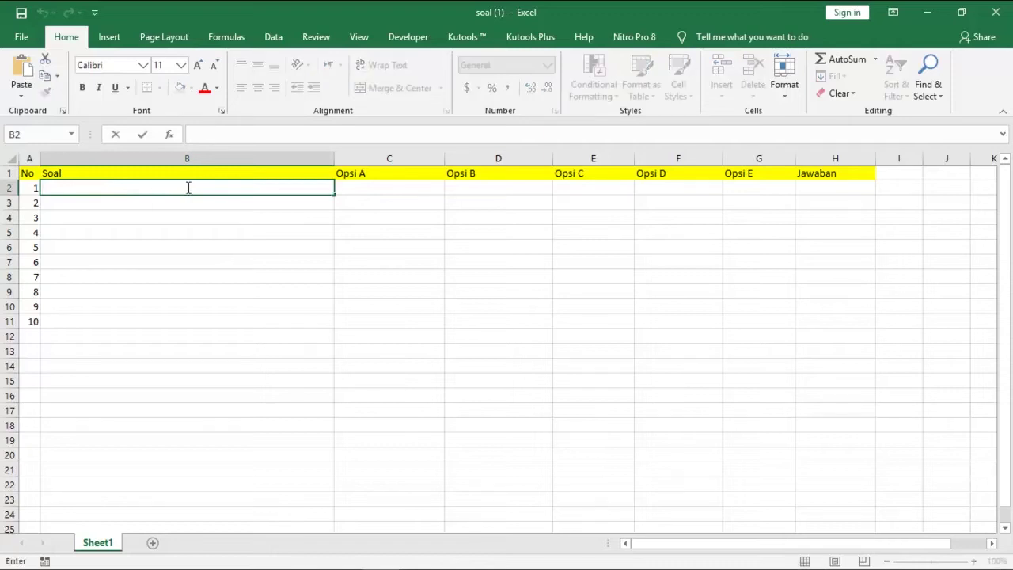
right_click(188, 189)
click(218, 252)
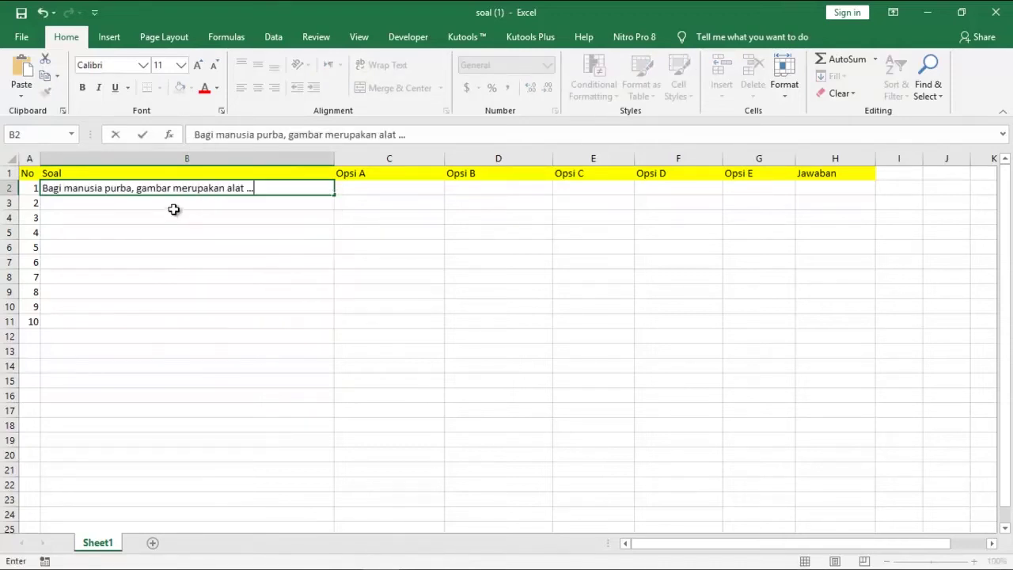
- Enter question 1's options in row 2: Rekreasi for Opsi A, Hiburan for B, Komunikasi for C and Ekspresi for D
click(407, 190)
text(Rekreasi)
key(Tab)
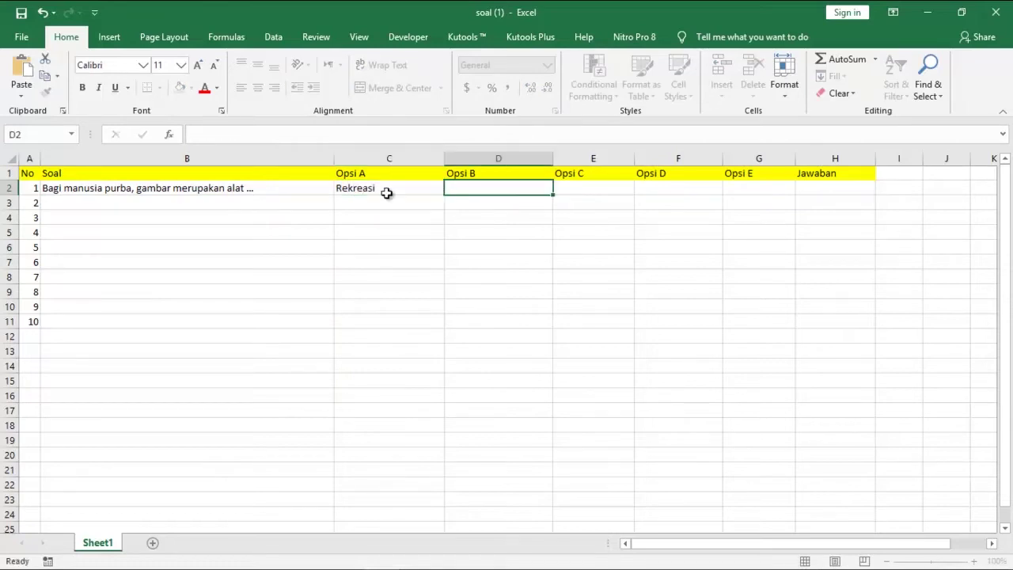
text(Hiburan)
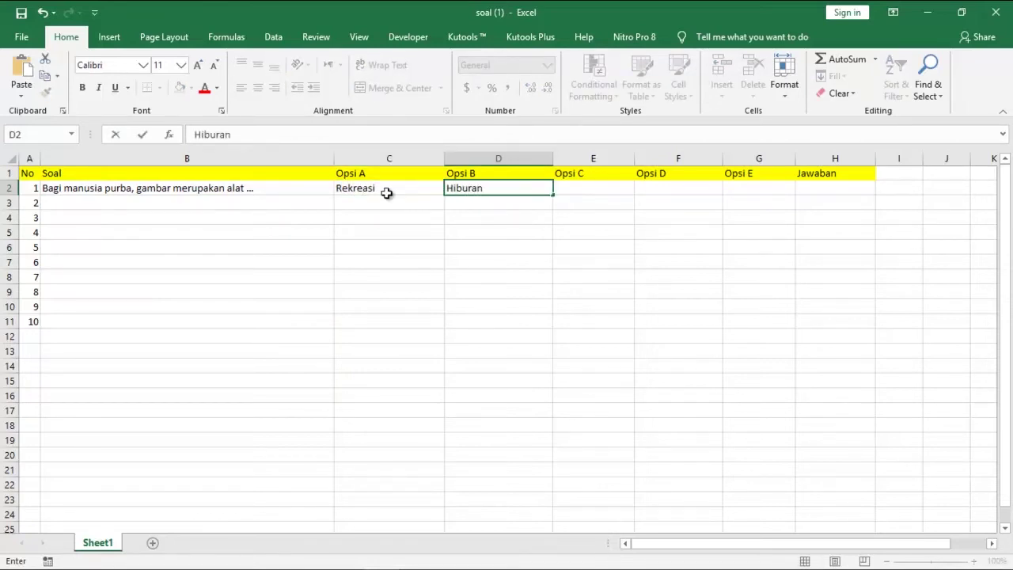
key(Tab)
text(Komuni)
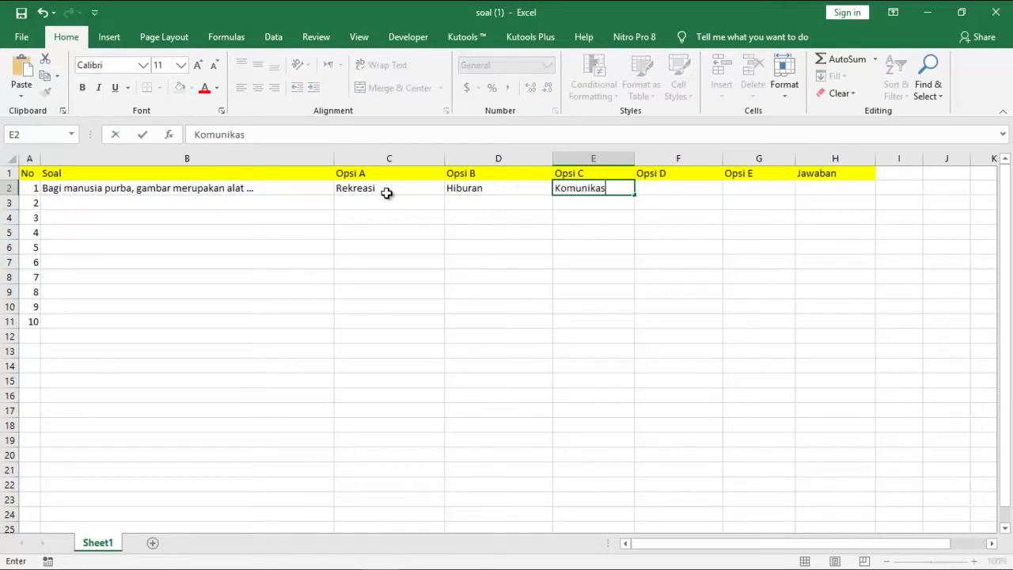
key(Tab)
text(E)
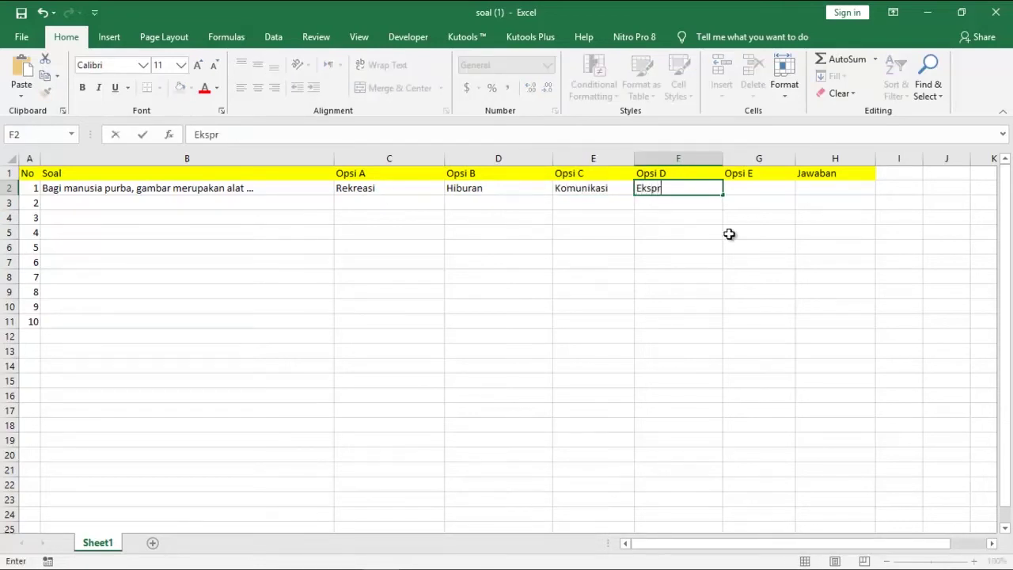
click(680, 339)
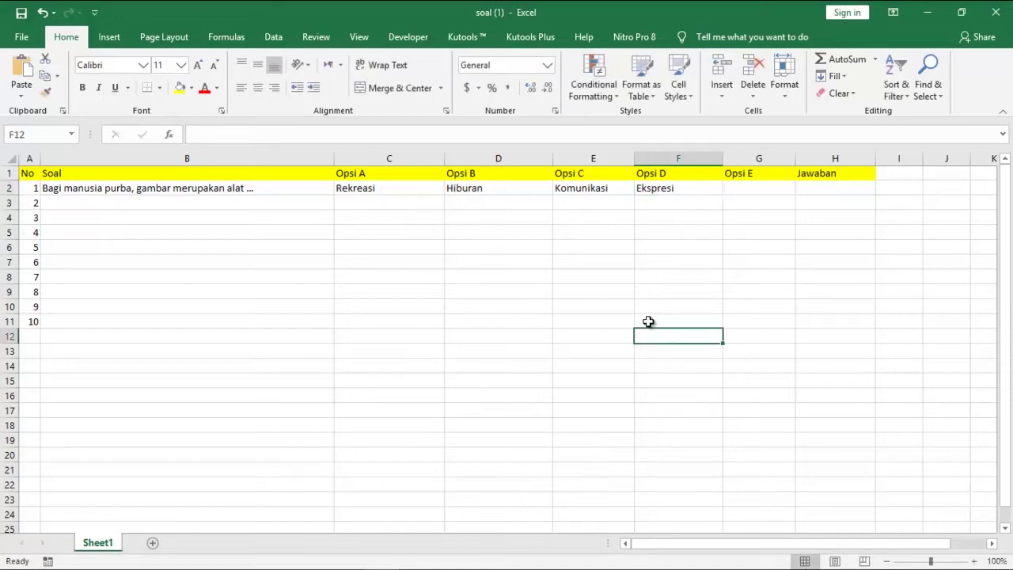
- Enter the second question, "Salah satu sarana untuk mengekspresikan diri pada seni rupa adalah ....", in cell B3 under Soal
click(131, 195)
click(133, 202)
text(Salah satu sarana untuk mengekspresikan diri pada seni rupa adalah ....)
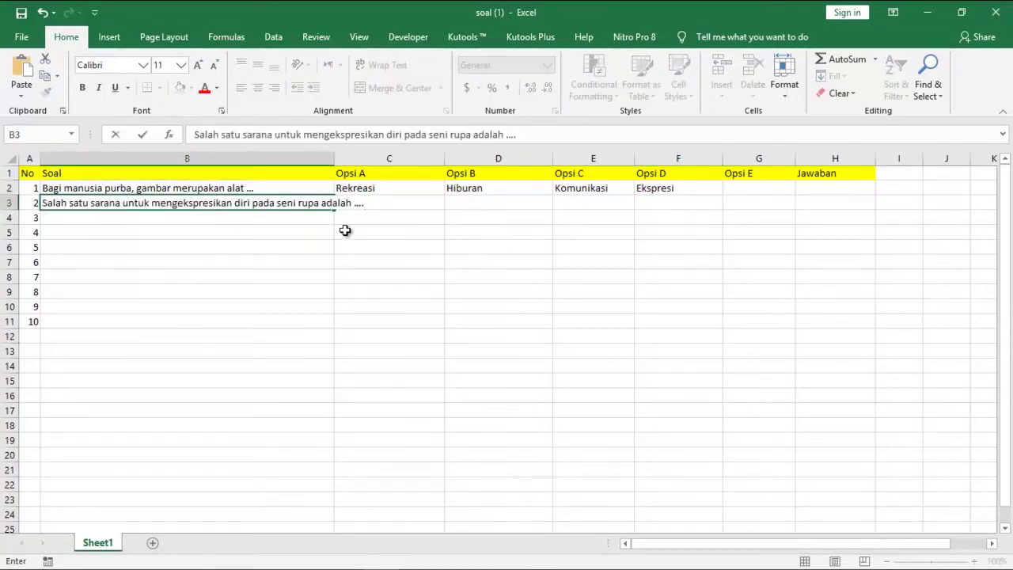
- Enter question 2's options in row 3: Menonton Drama for Opsi A and Menggambar for Opsi B
click(371, 203)
text(Menonton Drama)
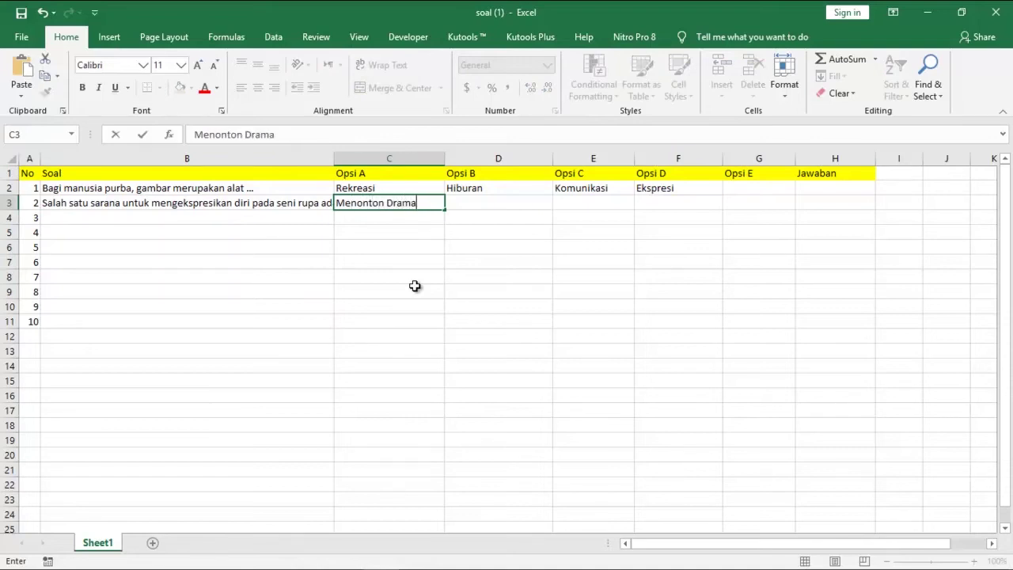
key(Tab)
text(Menggambar)
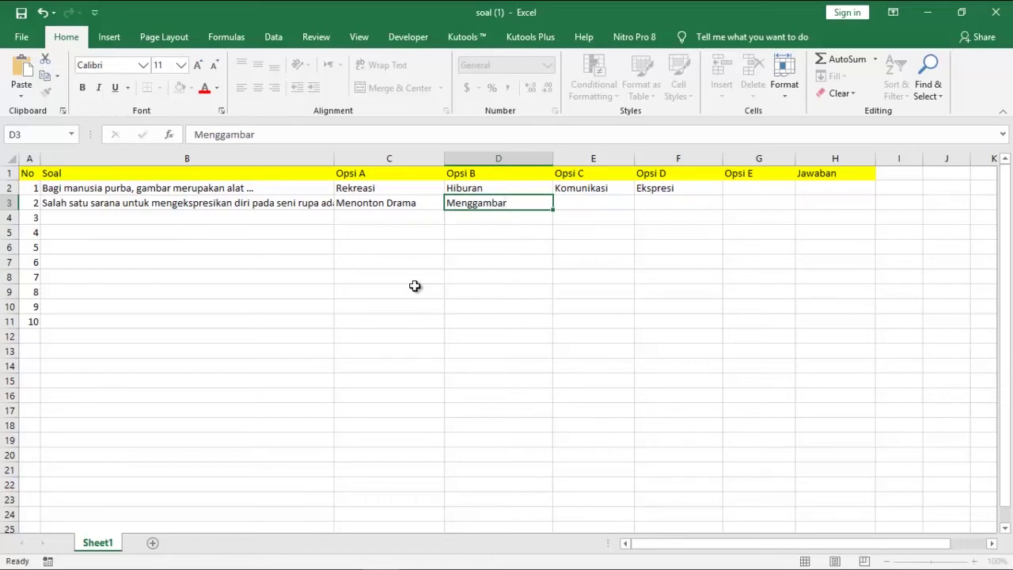
- Complete question 2's choices with "Bermain Musik" as Opsi C and "Menari" as Opsi D
key(Tab)
text(Bermain Musik)
key(Tab)
text(Me)
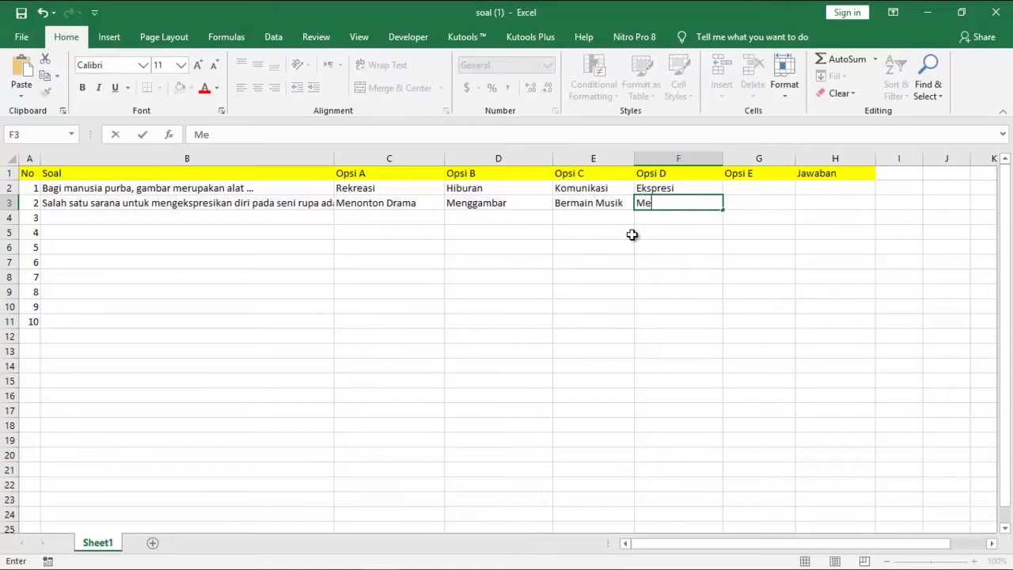
click(631, 234)
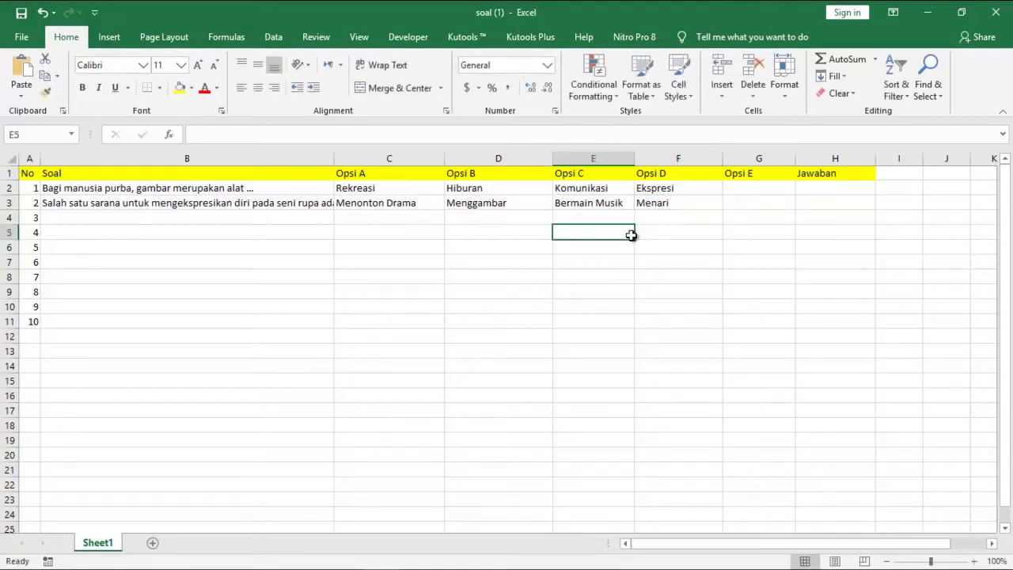
- Fill in the Jawaban column with B for question 2 and C for question 1
click(686, 204)
click(837, 199)
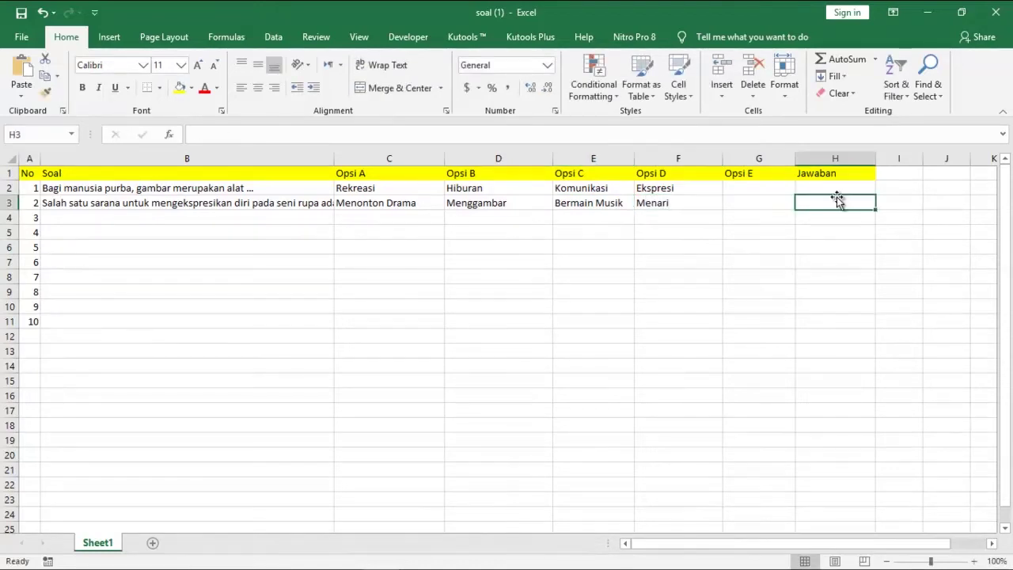
text(B)
click(837, 195)
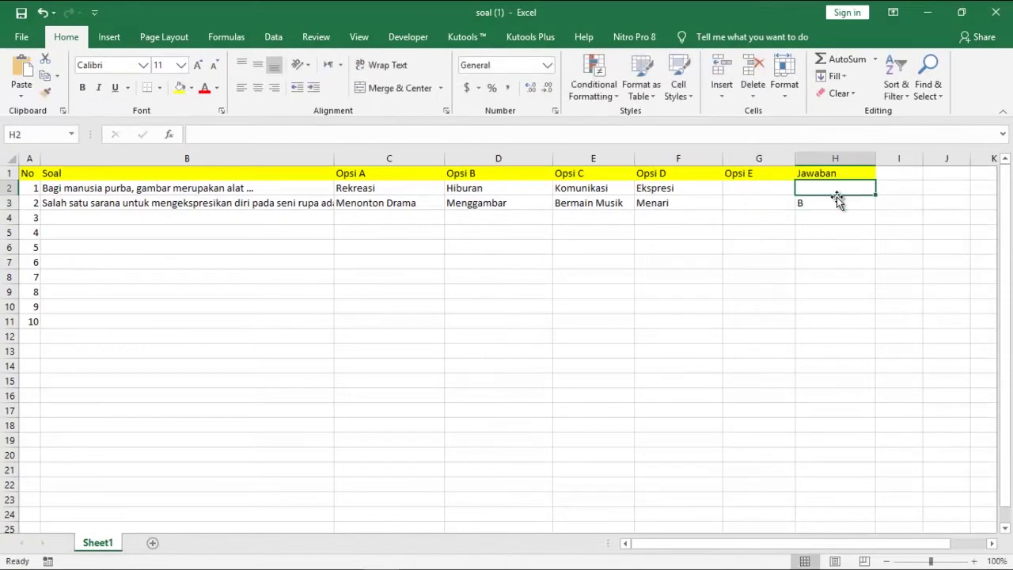
text(C)
click(820, 309)
- Clear the unused question numbers 3 to 10 from the No column
drag(30, 212, 34, 323)
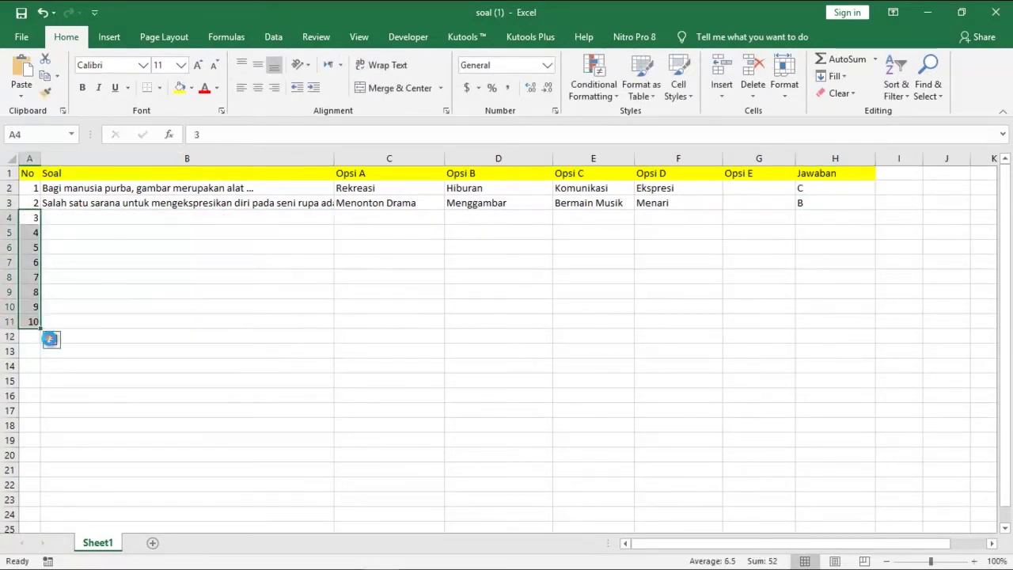
key(Delete)
click(194, 323)
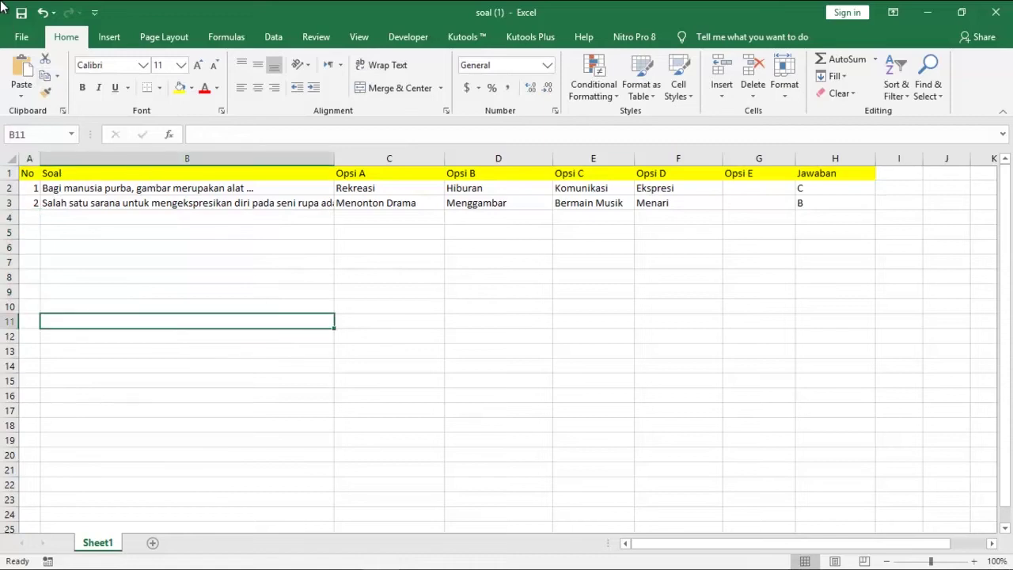
- Save the completed question workbook and close it
click(22, 18)
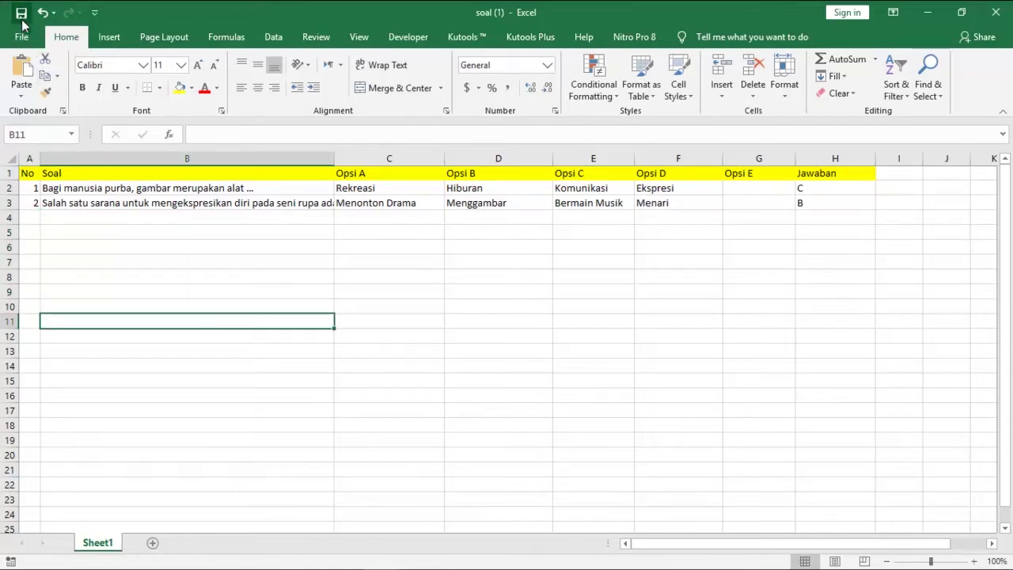
click(288, 281)
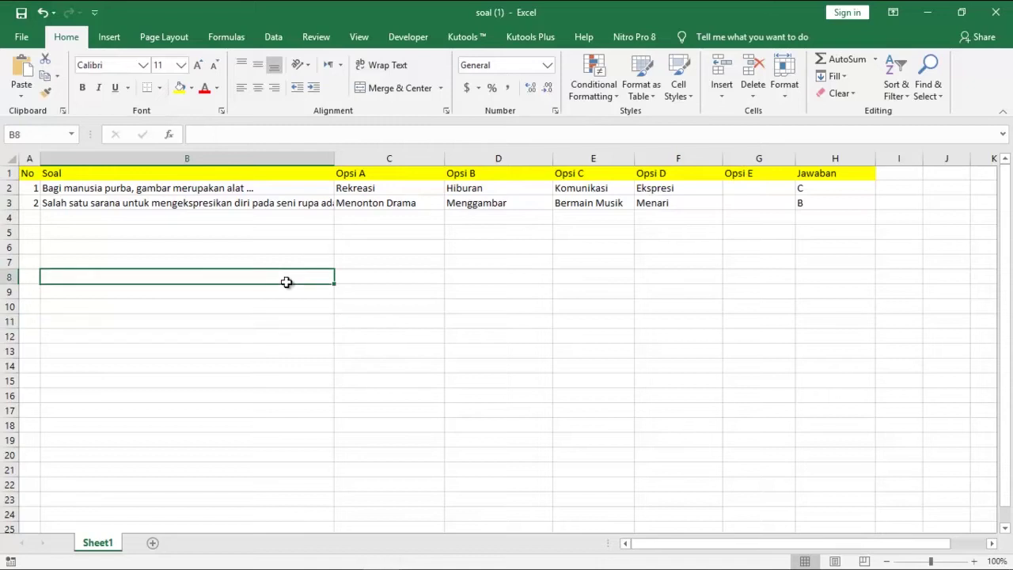
click(272, 204)
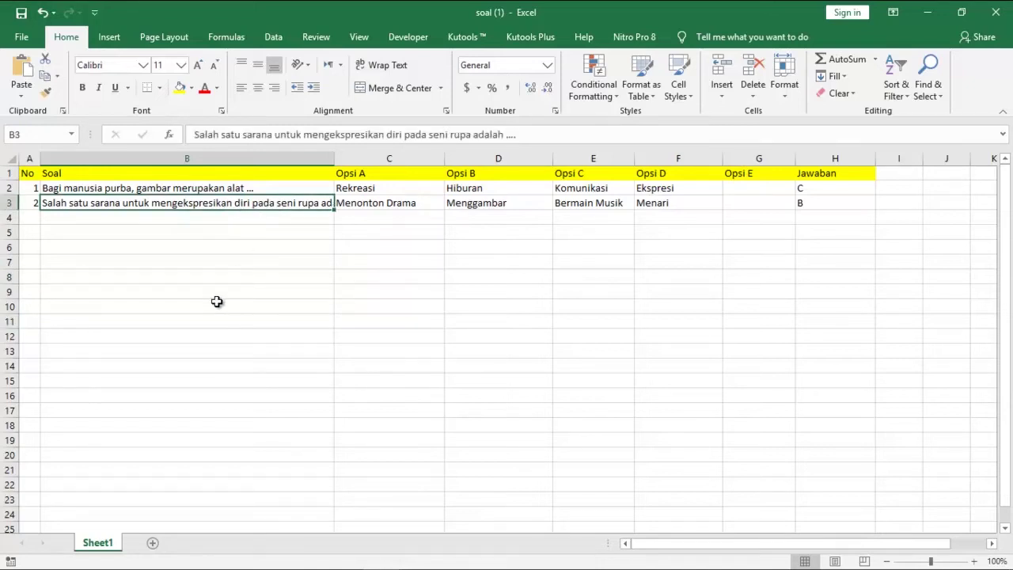
click(1008, 6)
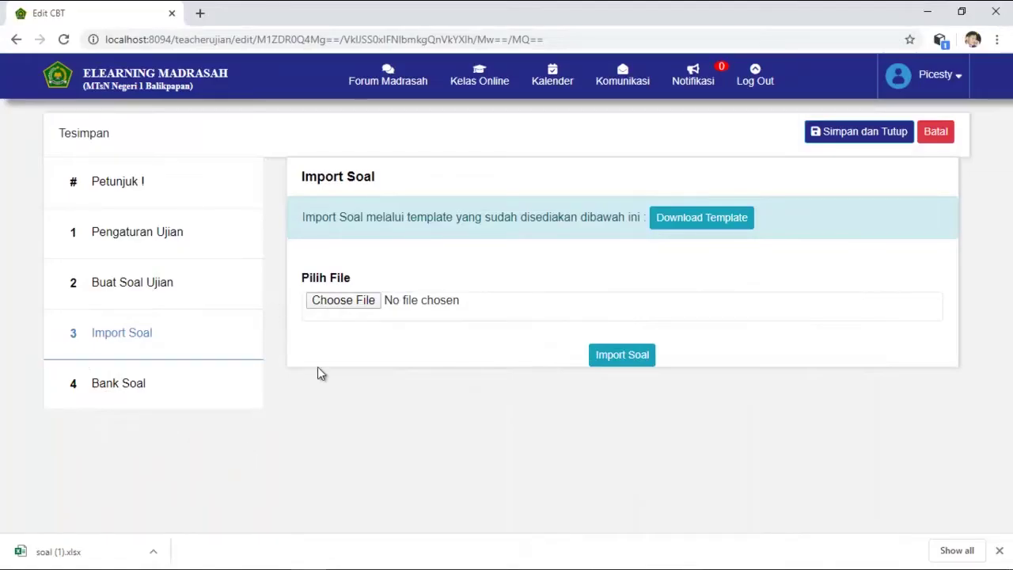
- Import the questions from soal (1).xlsx in the Downloads folder into the CBT exam
click(350, 305)
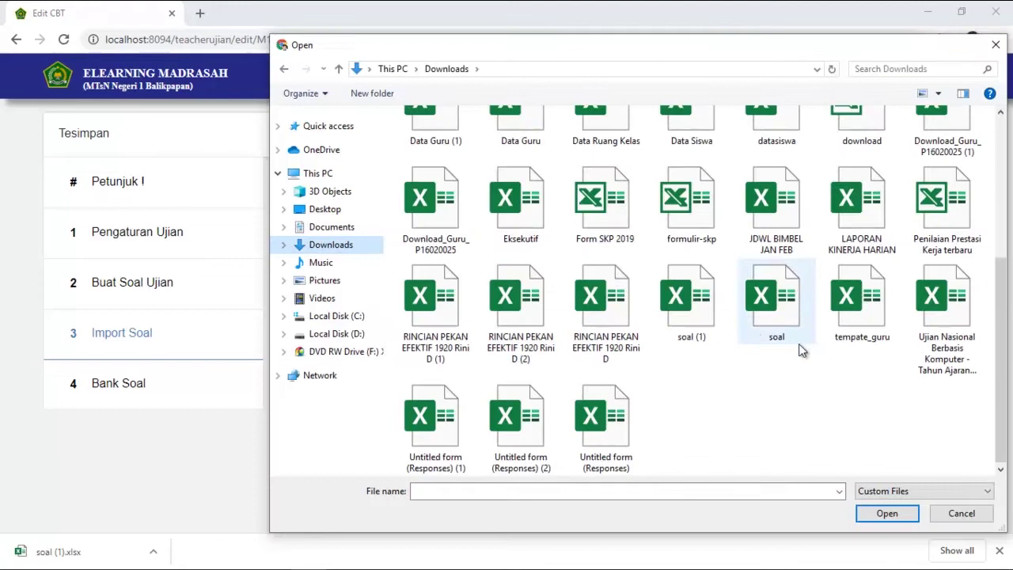
click(693, 313)
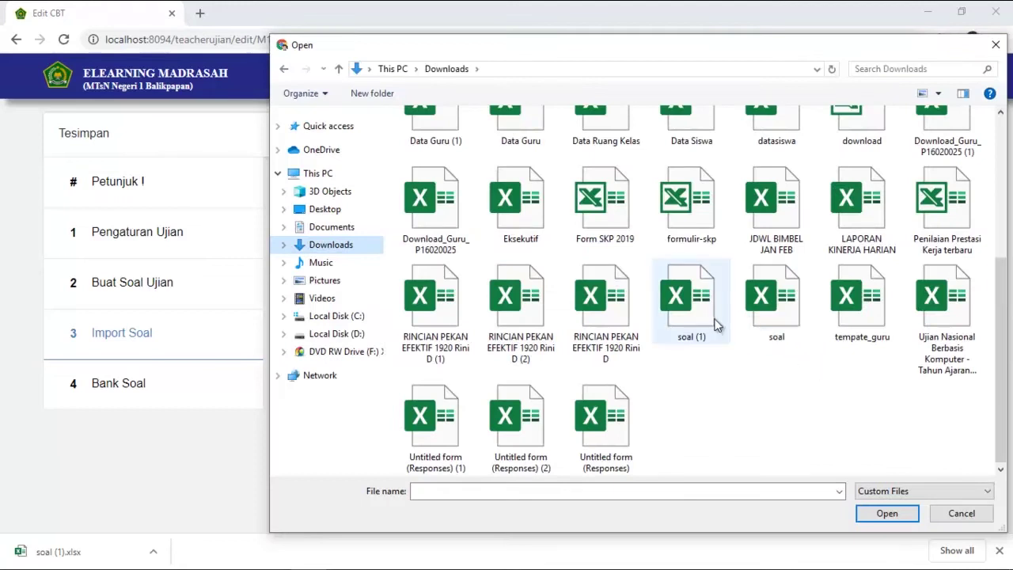
click(888, 518)
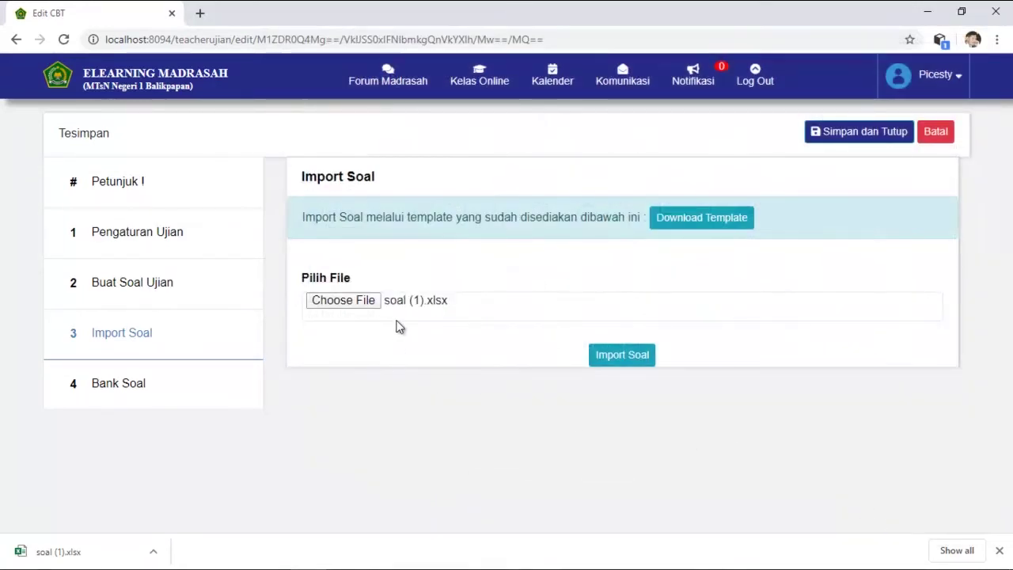
click(632, 361)
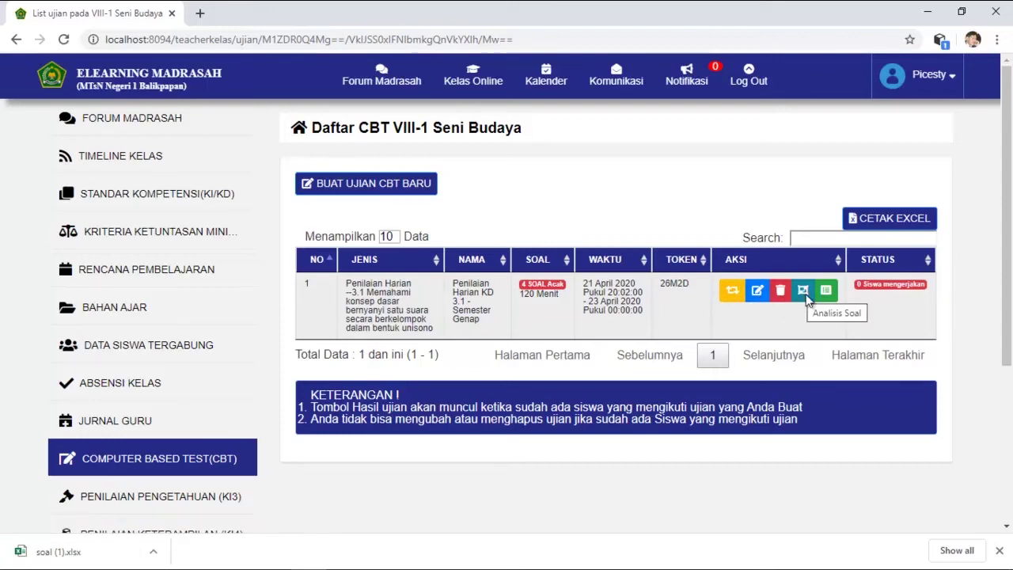
- Preview the Penilaian Harian KD 3.1 exam in simulation mode, review all its questions and answer keys, and finish the simulation
click(732, 295)
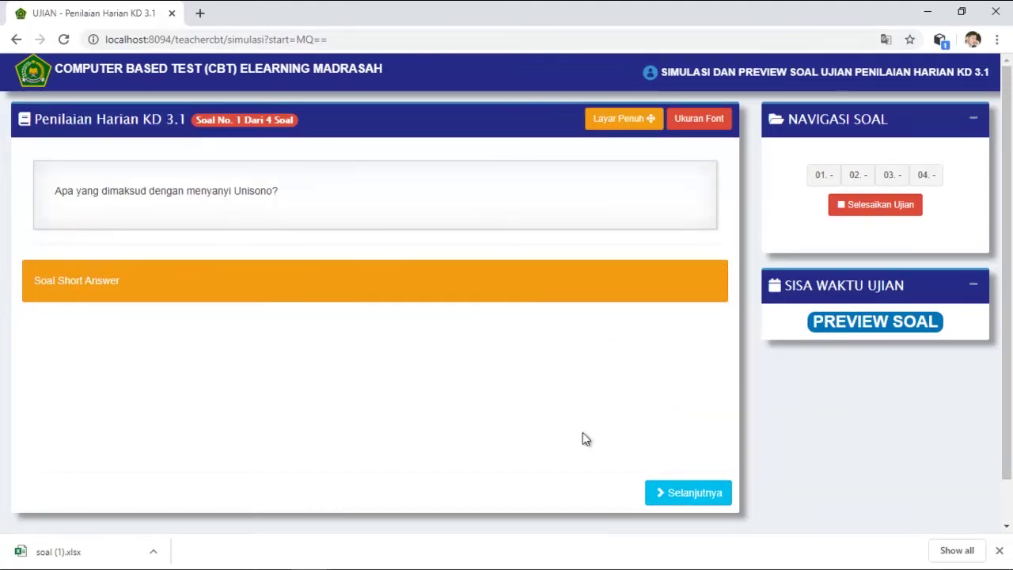
click(688, 492)
scroll(257, 410, down, 1)
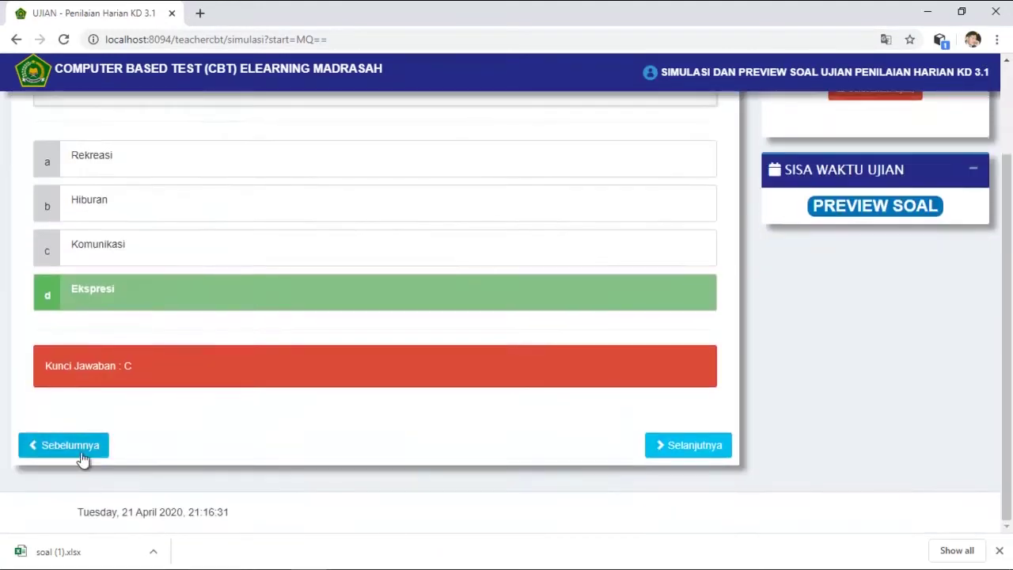
click(82, 456)
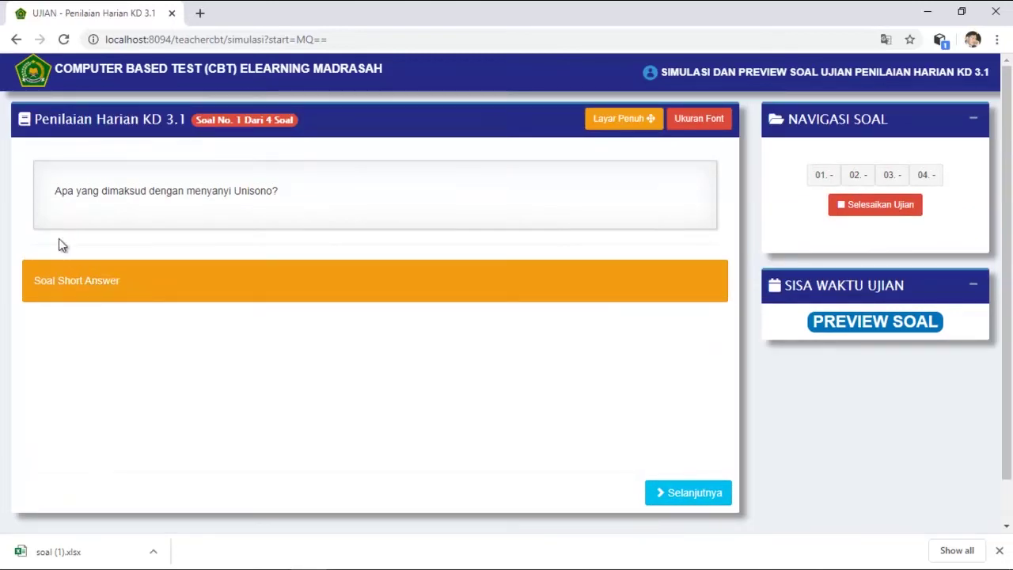
click(713, 495)
scroll(692, 522, down, 1)
click(689, 445)
scroll(608, 480, down, 1)
click(688, 448)
scroll(546, 484, down, 1)
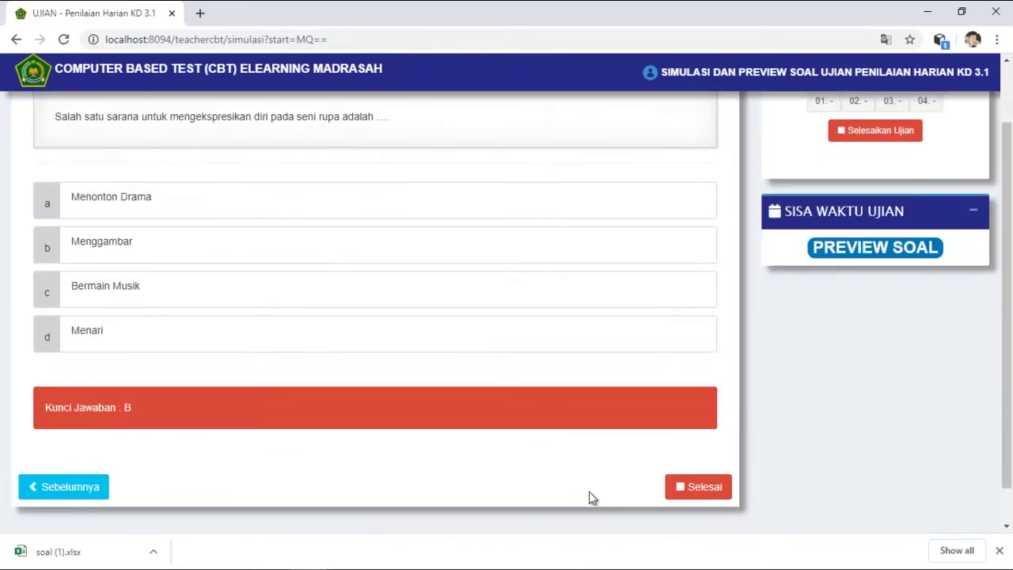
click(698, 486)
click(534, 341)
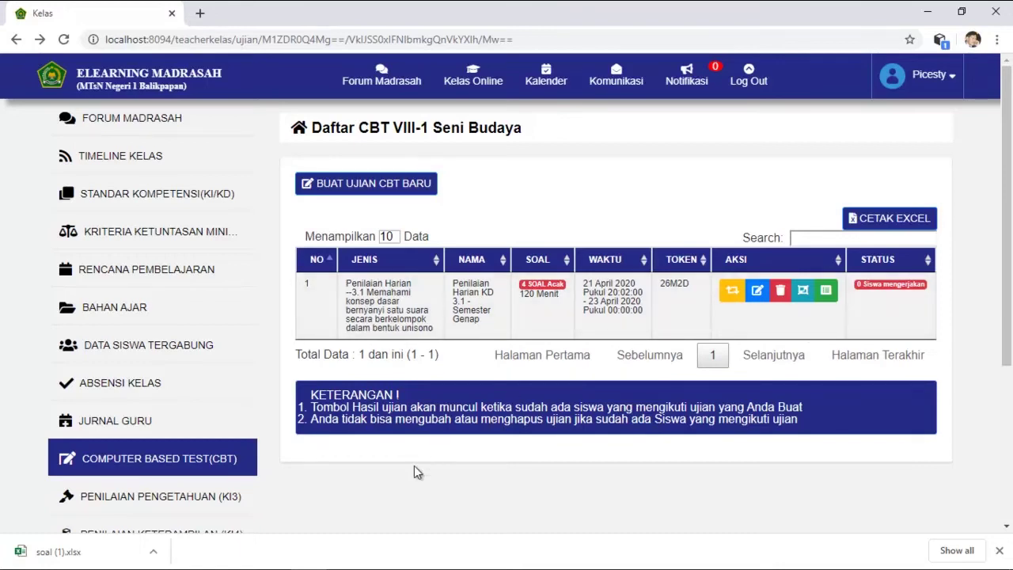
- Start a new knowledge assessment (KI3) for the class and set its meeting number to 2
click(127, 498)
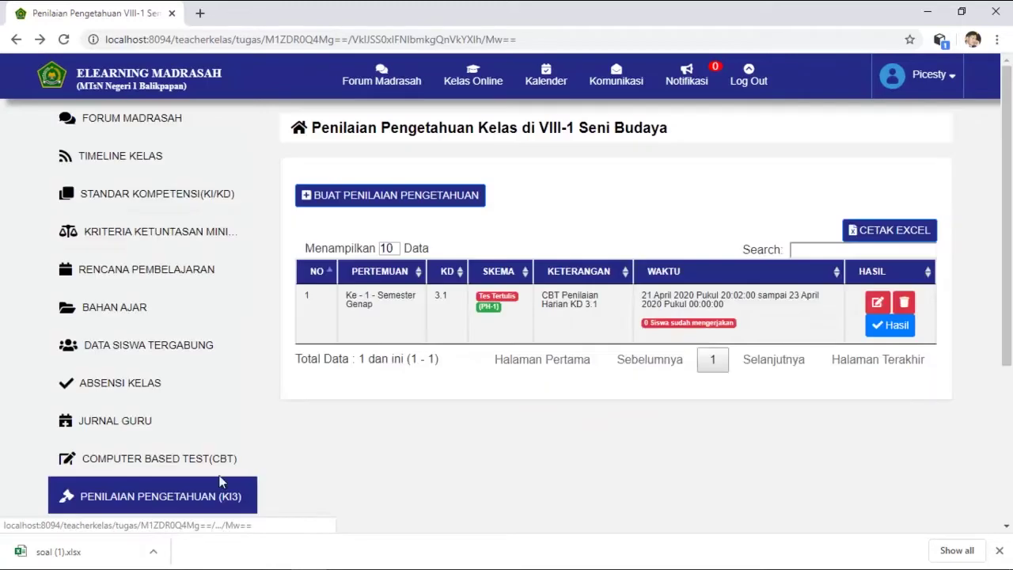
scroll(482, 457, down, 1)
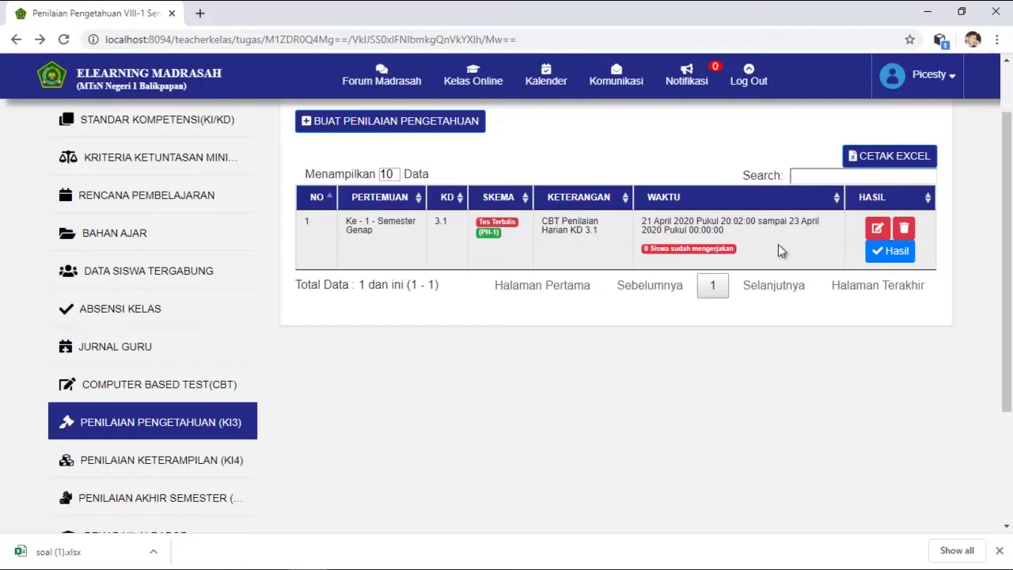
click(408, 127)
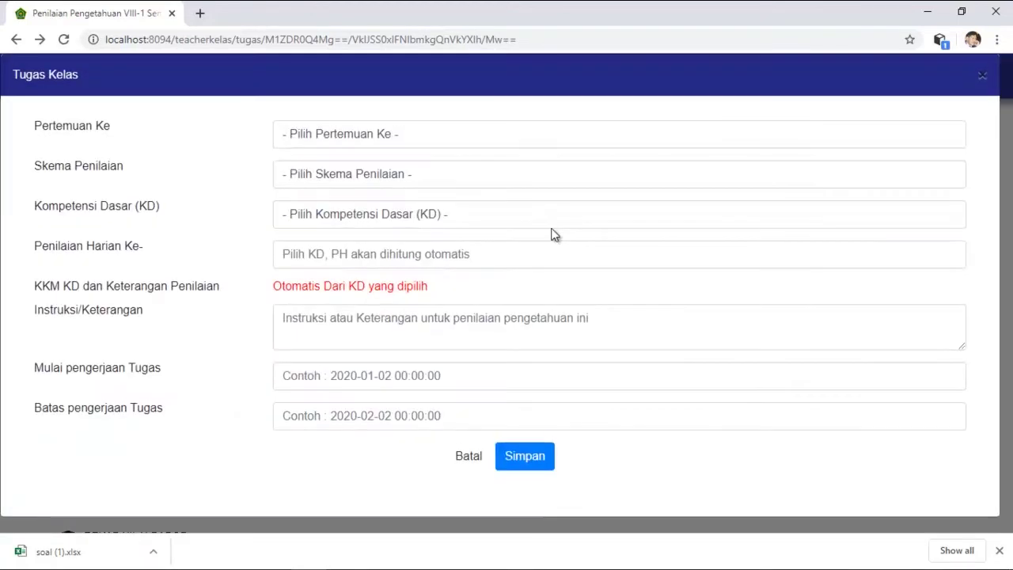
click(410, 139)
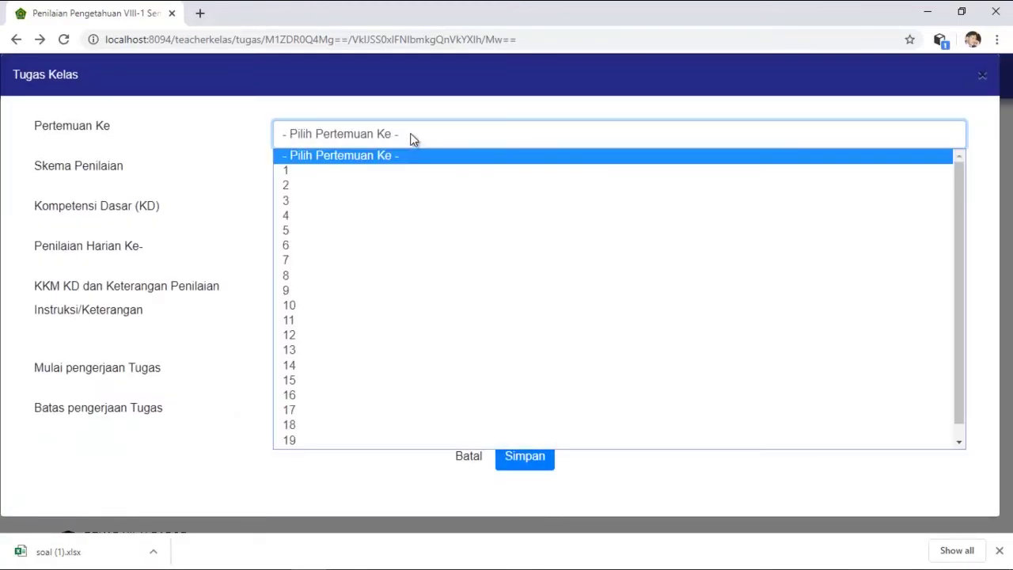
click(414, 186)
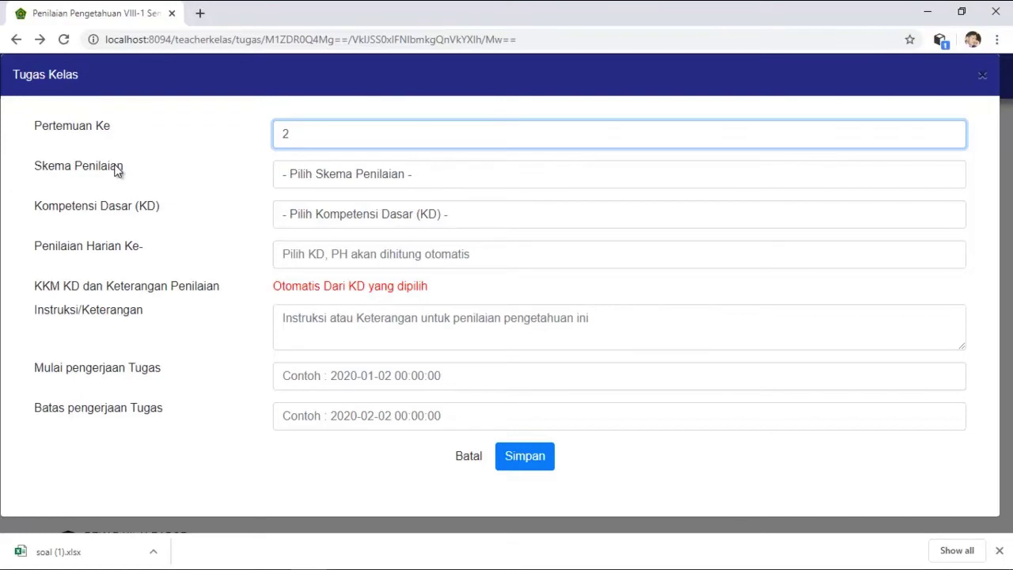
- Set the assessment scheme to Penugasan and require students to upload the task through E-Learning
click(377, 173)
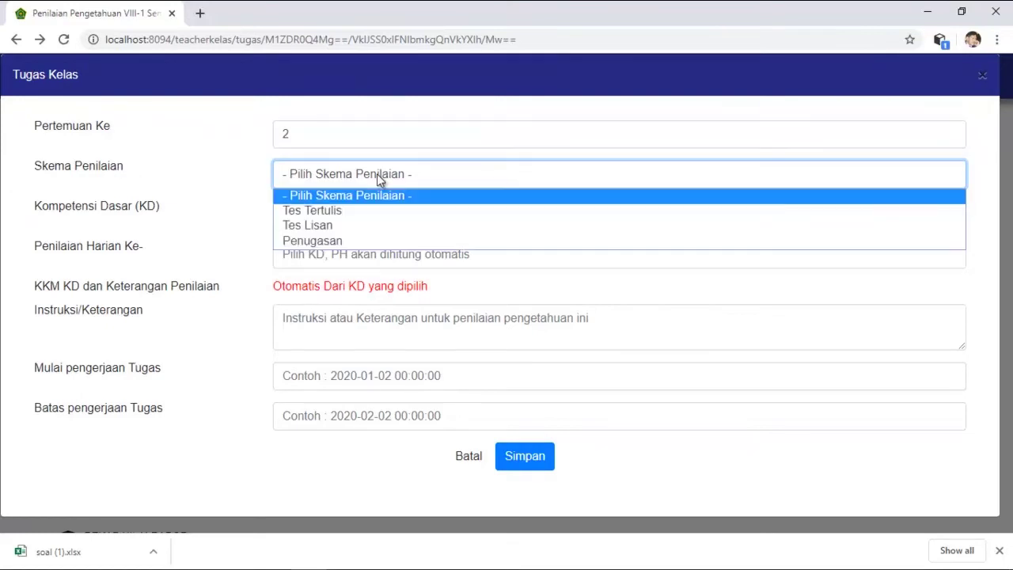
click(367, 214)
click(463, 172)
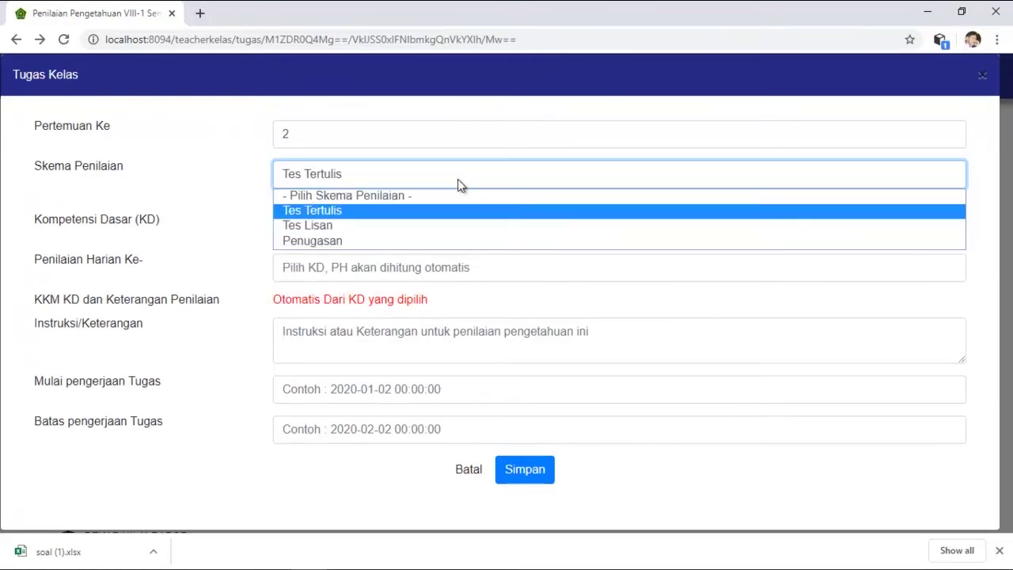
click(443, 226)
click(409, 182)
click(400, 241)
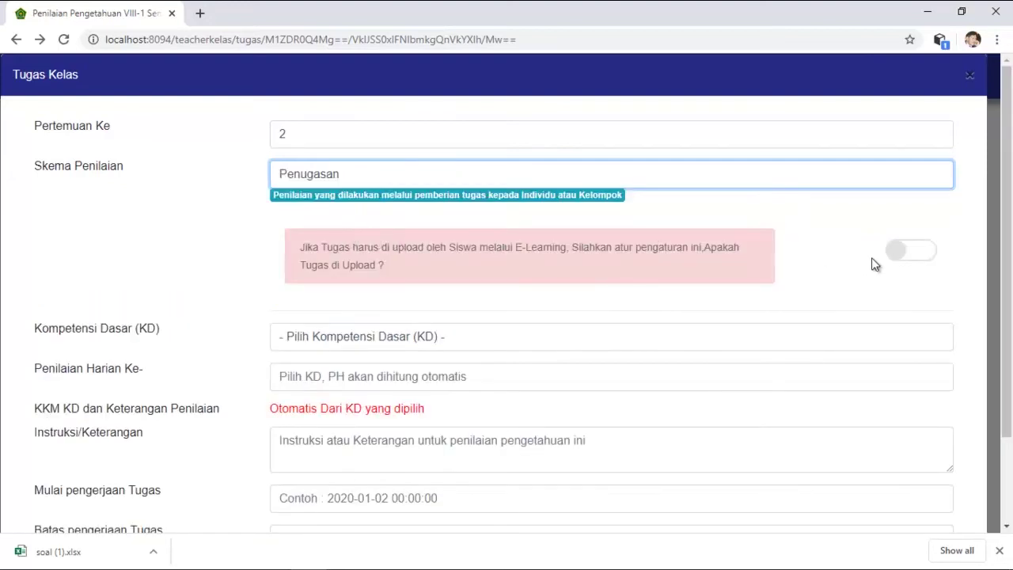
click(921, 255)
click(925, 253)
click(926, 253)
- Assign basic competency 3.1 on unison group singing to the assessment, with daily assessment number 2
scroll(751, 239, down, 1)
click(355, 262)
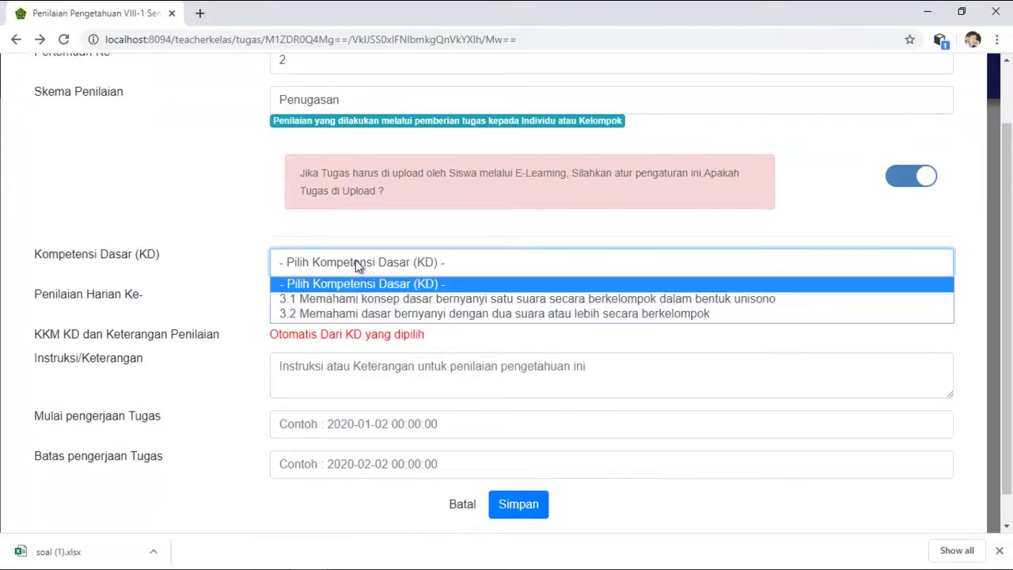
click(361, 291)
click(939, 306)
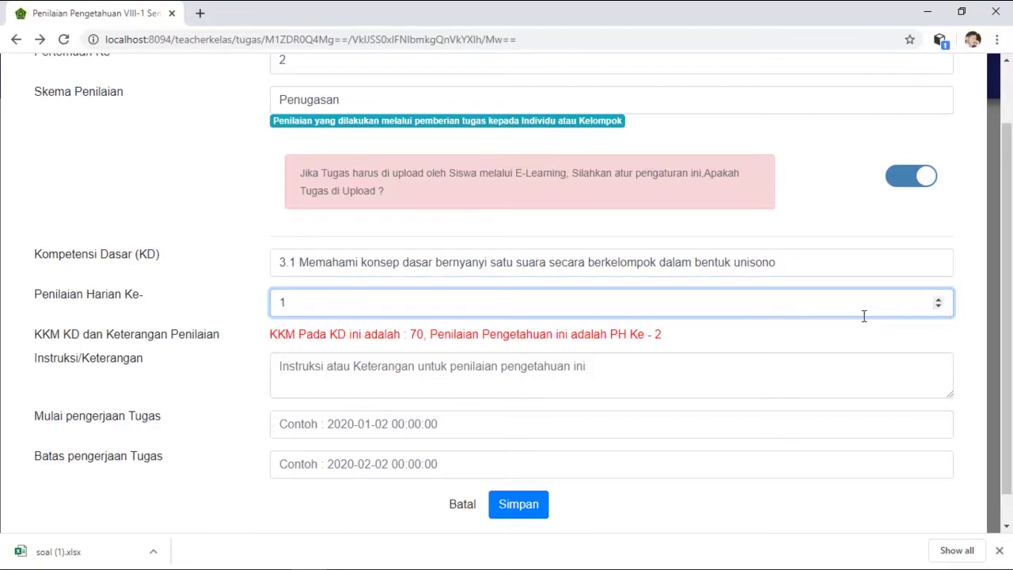
- Write the assessment instruction "Carilah video di youtube yang merupakan cara bernyanyi Unisono"
click(310, 372)
text(Carilah)
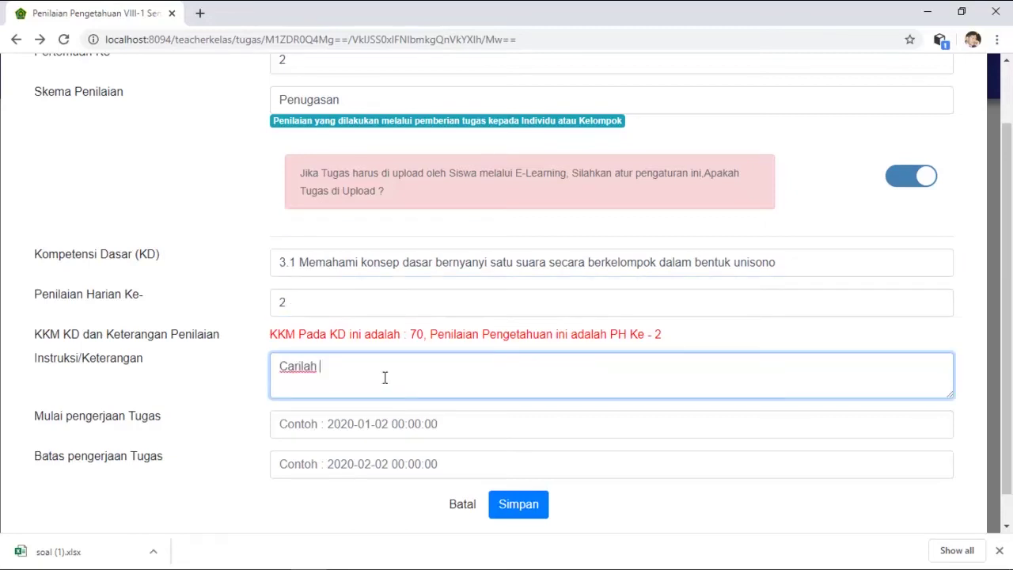
text( video di youtube yang mer)
key(BackSpace)
text(erupakan cara bernyanyi Unisono)
click(379, 423)
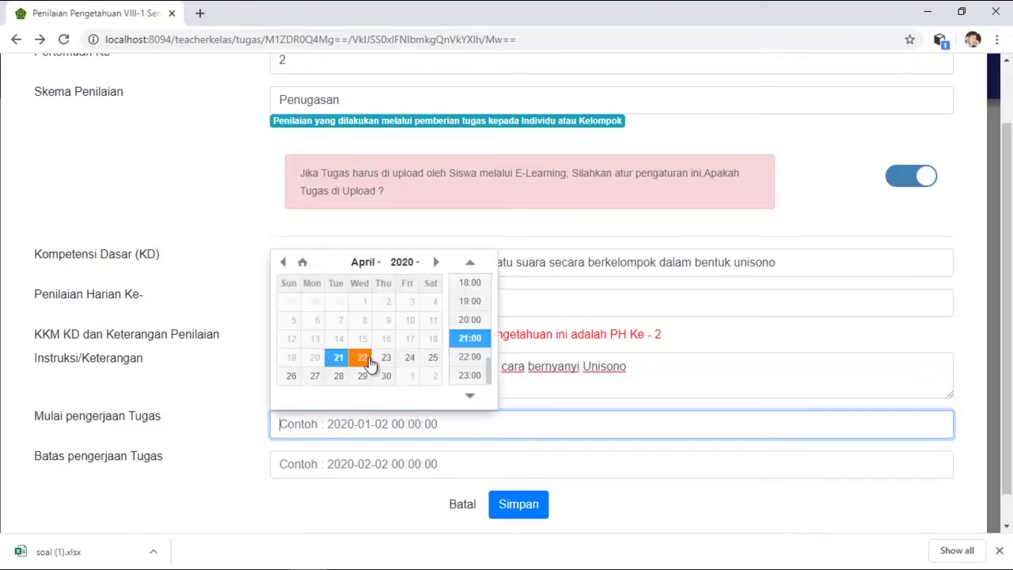
click(443, 464)
click(387, 397)
click(469, 396)
click(446, 425)
click(338, 358)
click(475, 342)
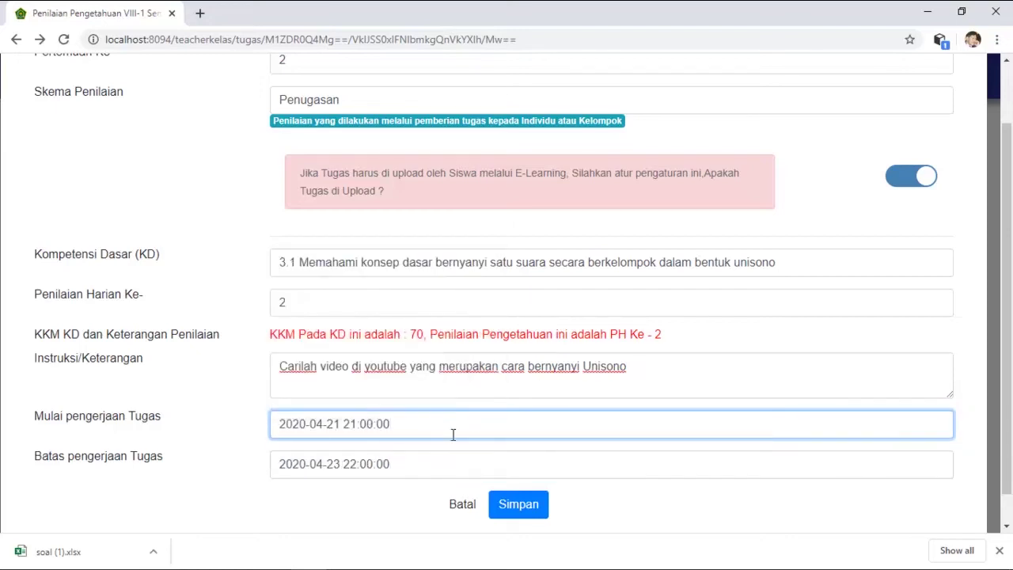
click(510, 506)
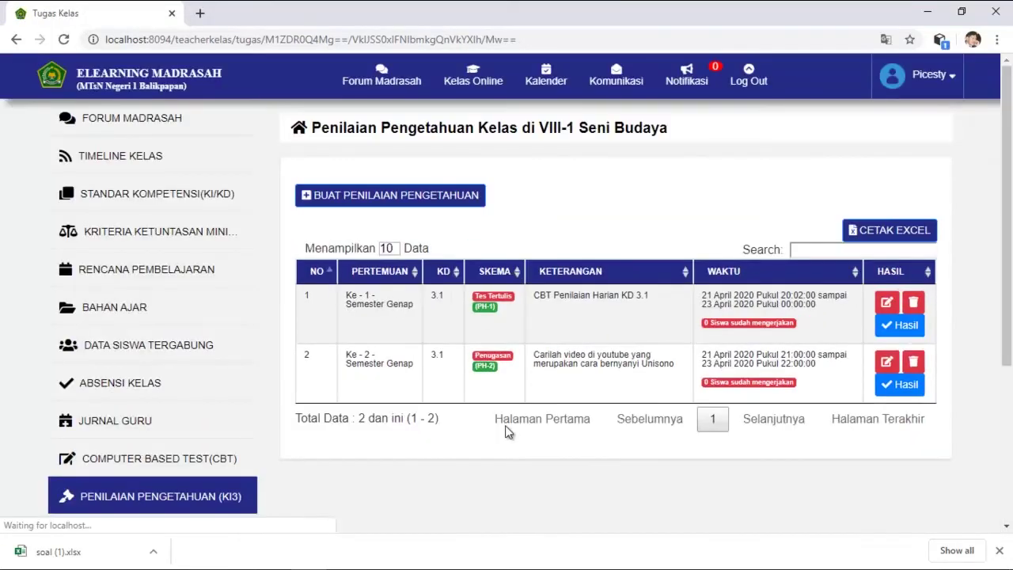
- Create a new skills assessment (KI4) for VIII-1 Seni Budaya with the scheme Unjuk Kerja / Praktek
scroll(692, 386, down, 2)
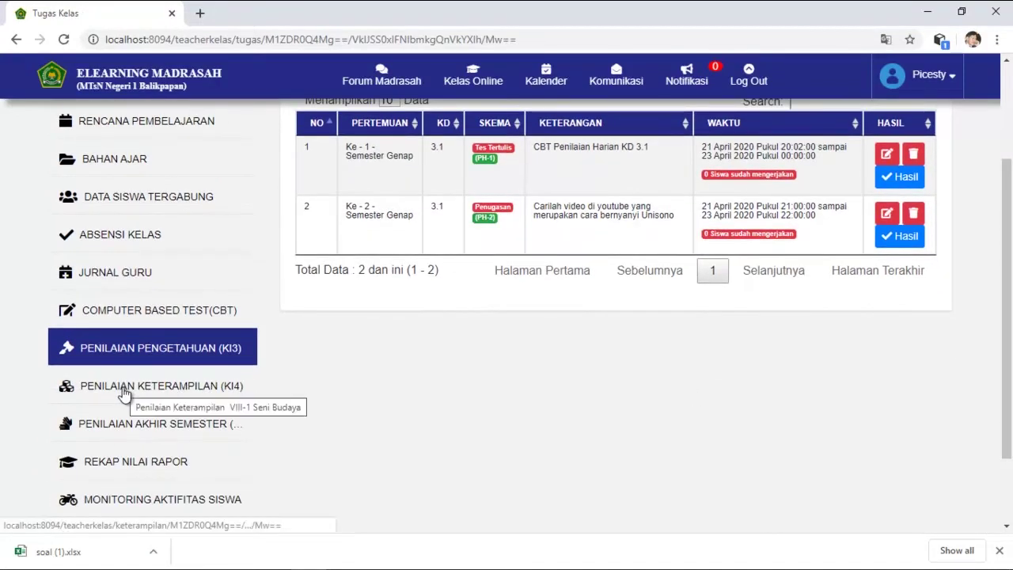
click(125, 388)
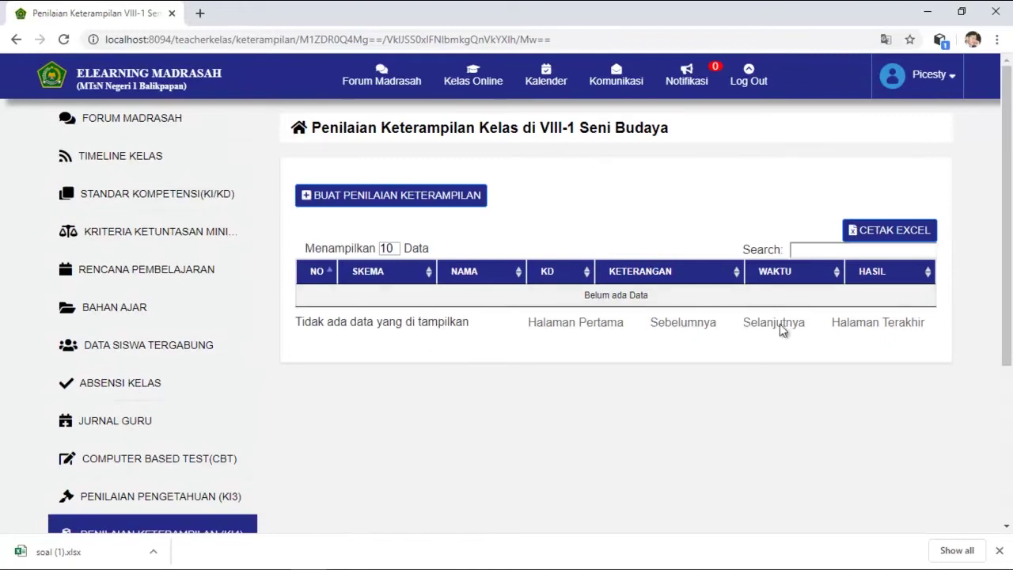
scroll(871, 380, down, 1)
scroll(713, 348, up, 1)
click(346, 203)
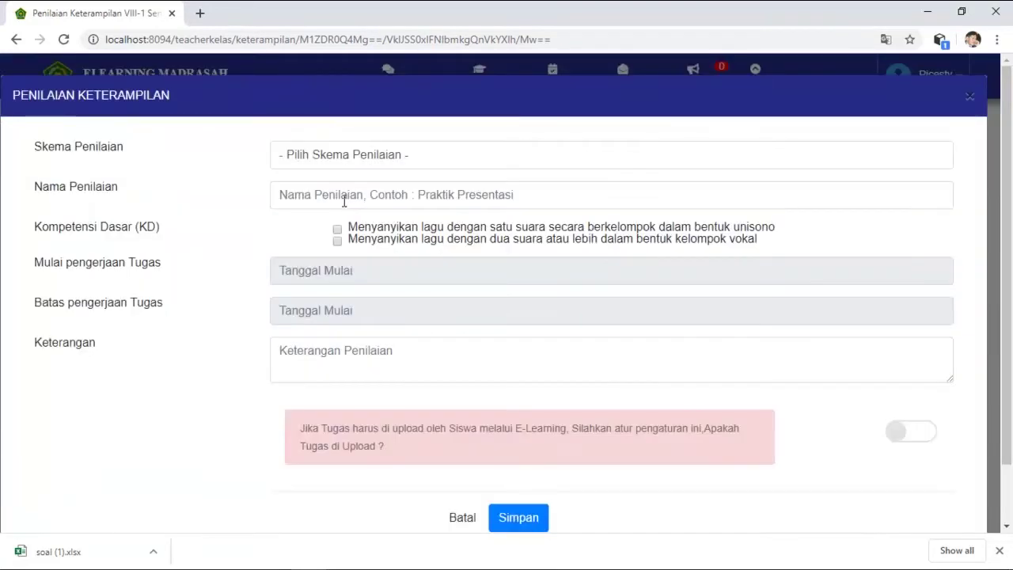
click(438, 156)
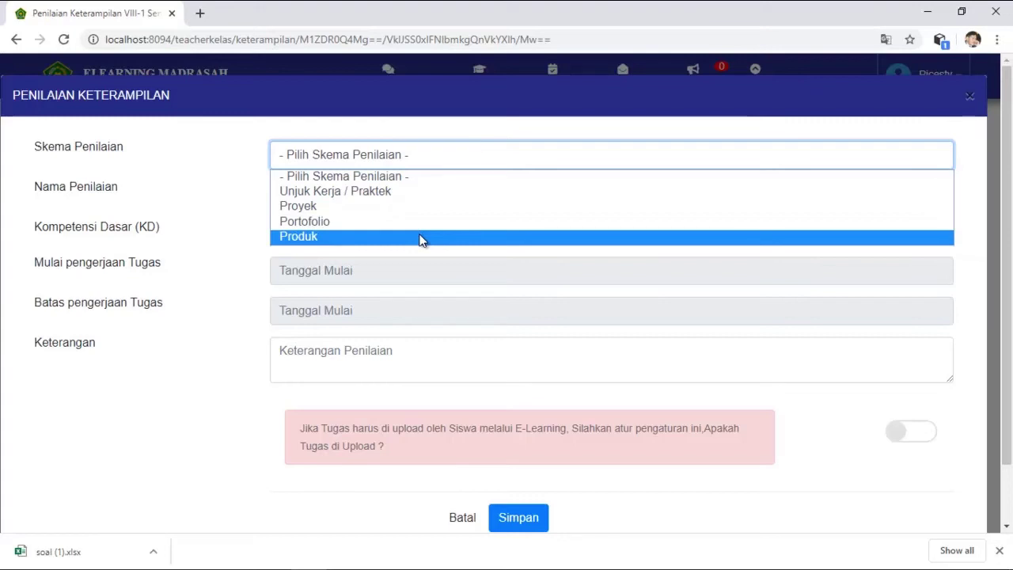
click(430, 192)
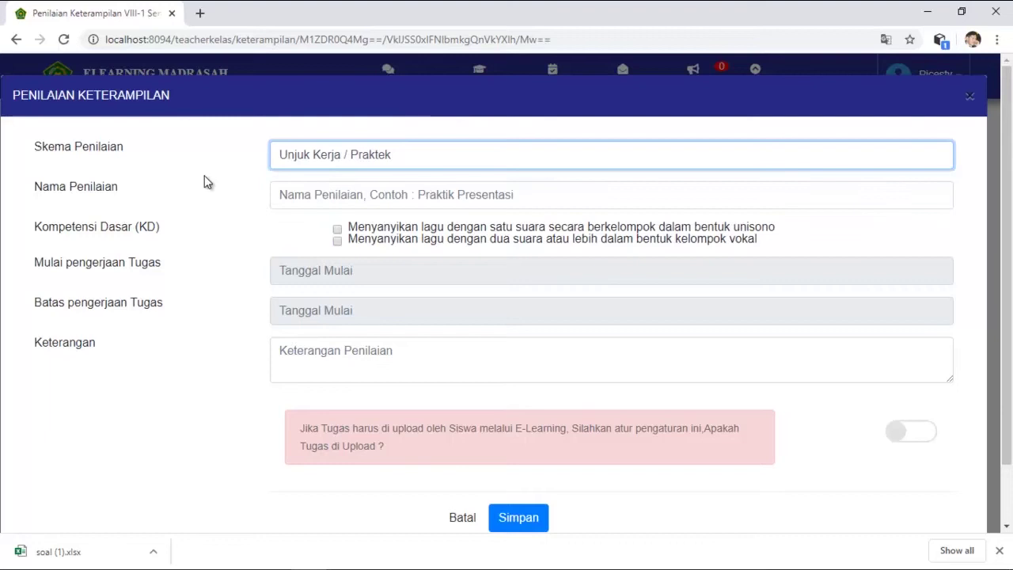
- Name the assessment "Praktik Presentasi Cara Bernyanyi Unisono" and assign the basic competency on singing in unison
click(410, 194)
text(Praktik)
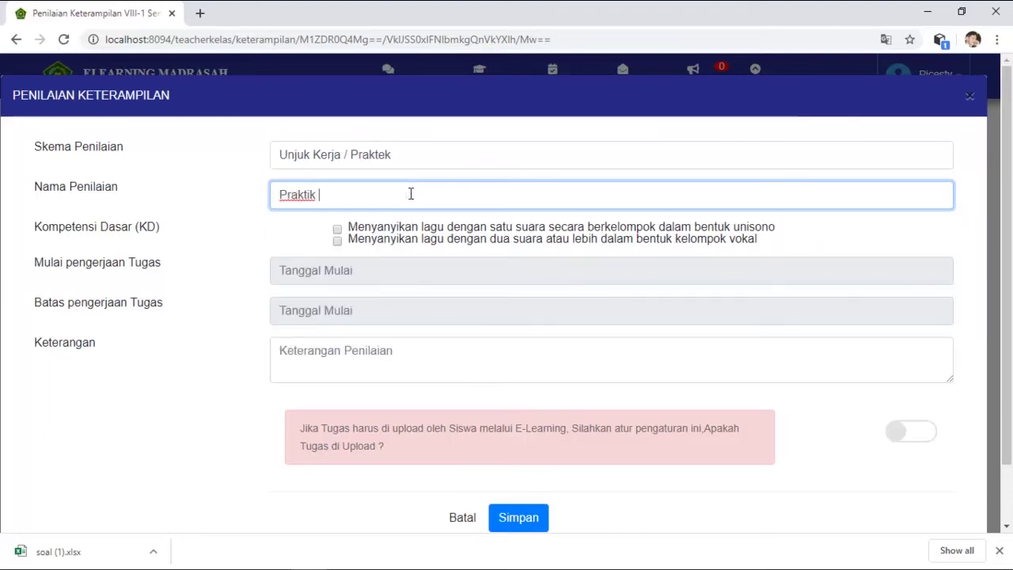
text( Presentasi C)
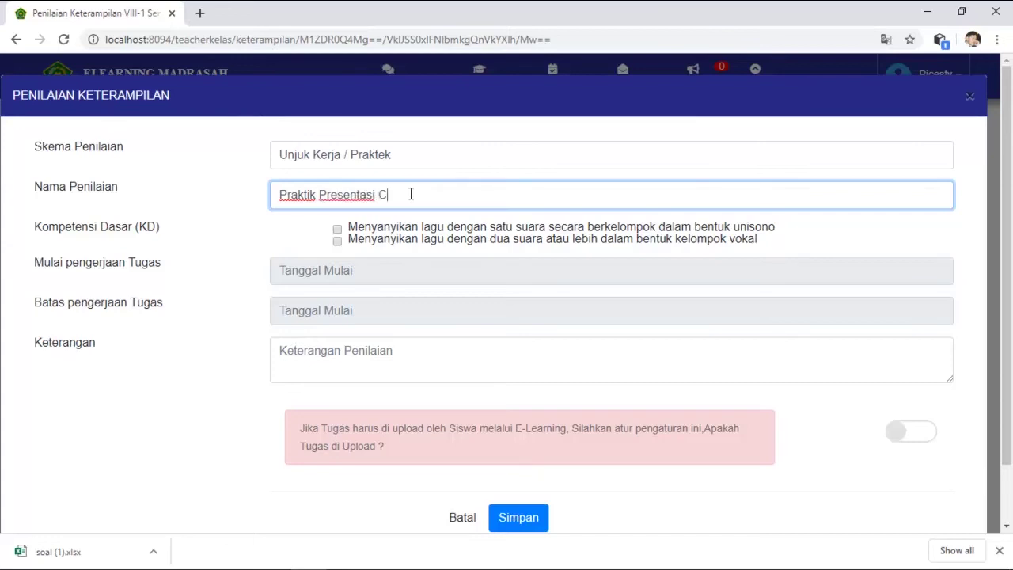
text(ara Bernyanyi Unisono)
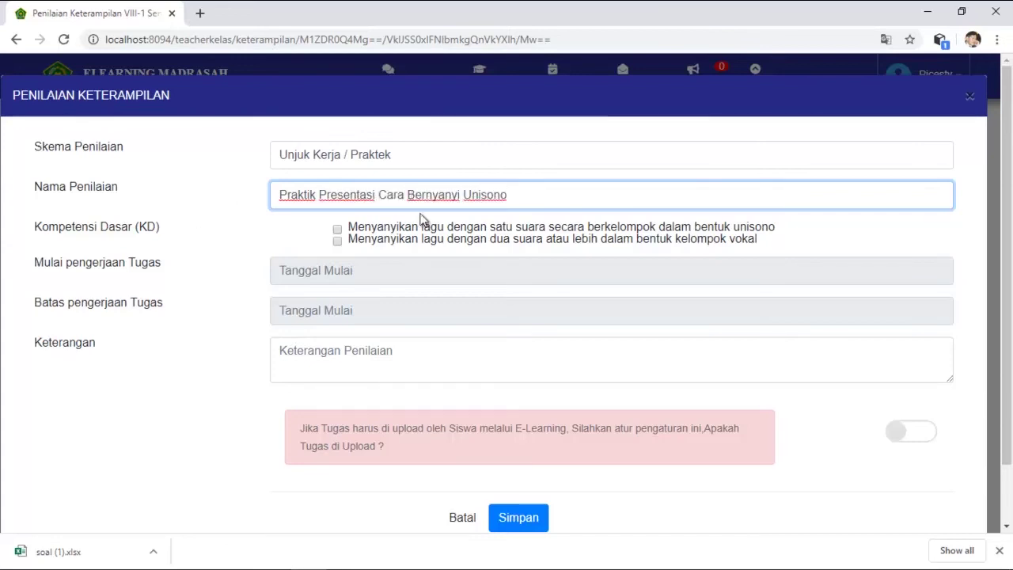
click(337, 230)
click(389, 270)
click(338, 393)
click(469, 372)
click(337, 310)
click(361, 433)
click(461, 432)
- Add the description "Isi tentang keterangan penilaian", require students to upload the task through E-Learning, and save the skills assessment
click(443, 344)
text(Isi tentang keterangan penilaian)
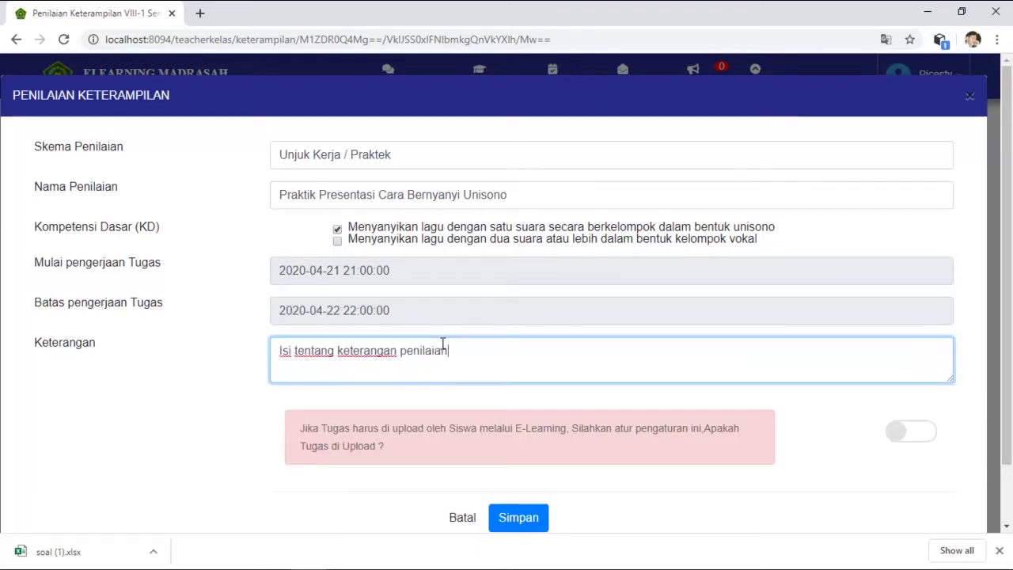
click(916, 432)
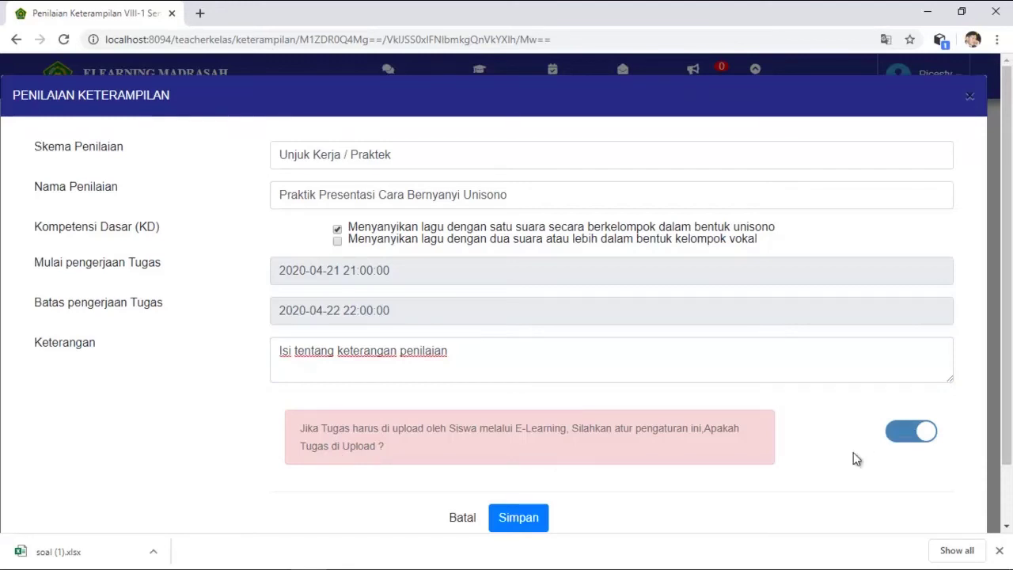
scroll(593, 509, down, 1)
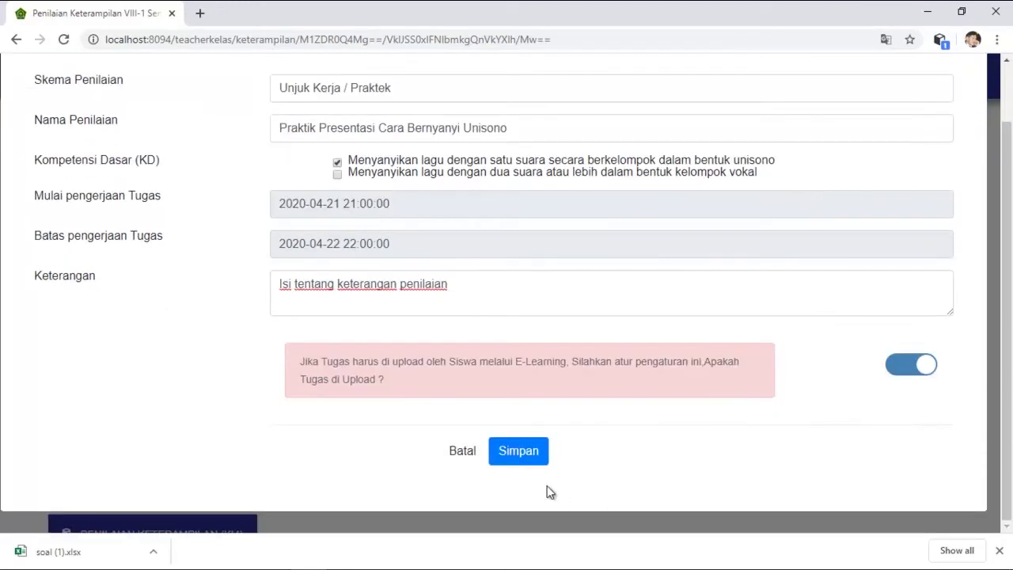
click(520, 453)
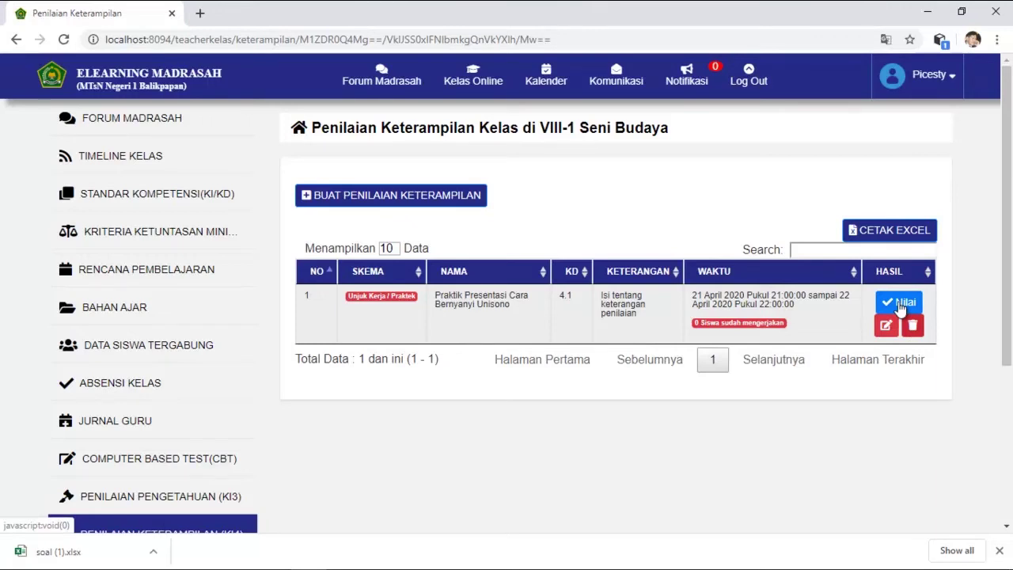
- Open the grading sheet of the unison singing practical and examine the score choices for the first student's criteria
click(900, 304)
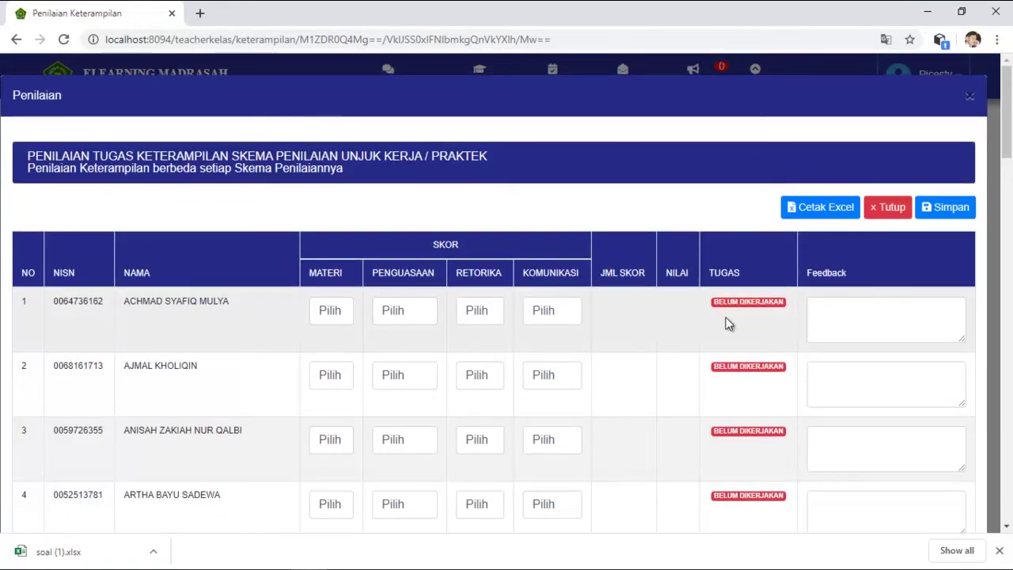
click(329, 318)
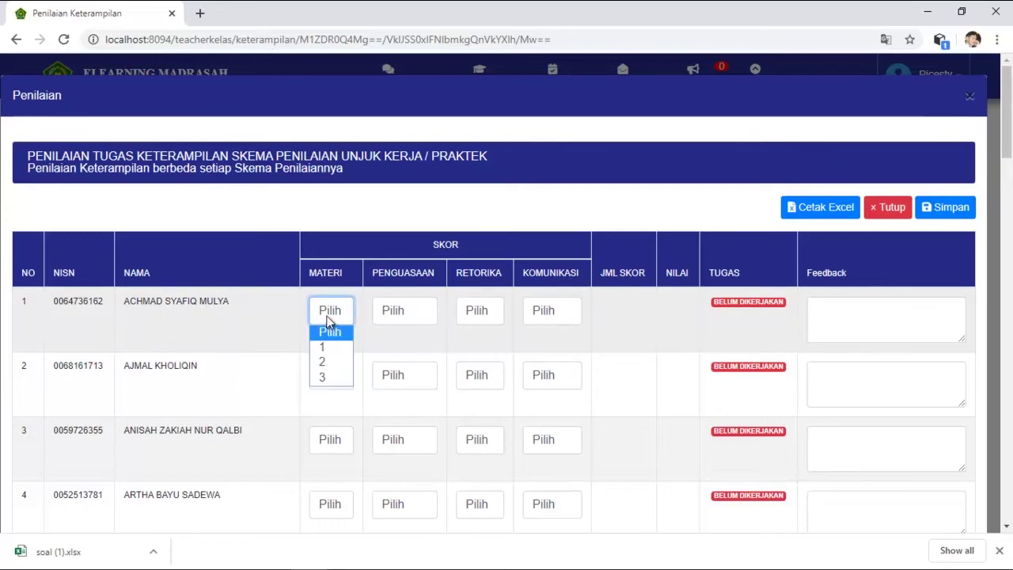
click(328, 318)
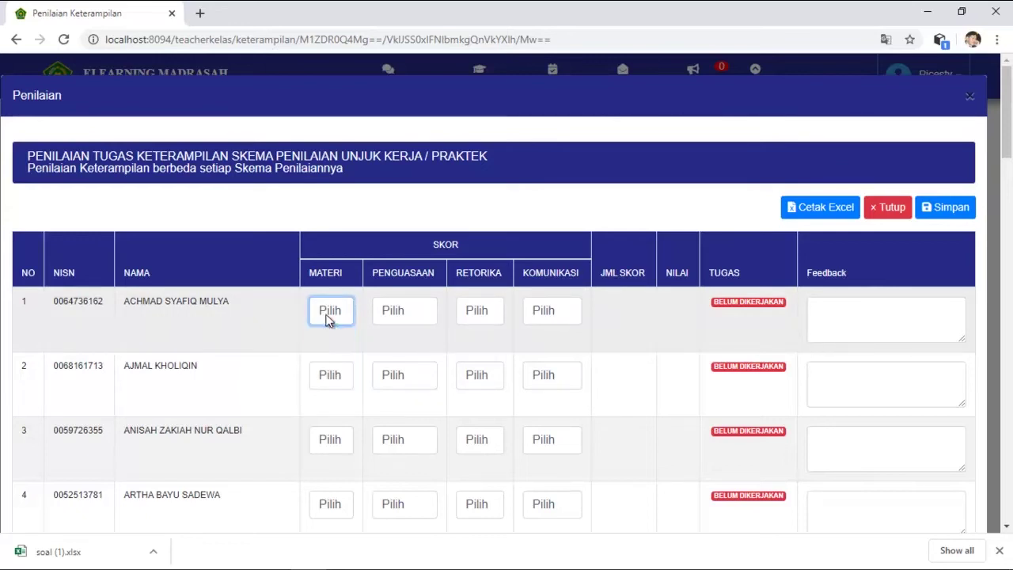
click(409, 314)
click(470, 315)
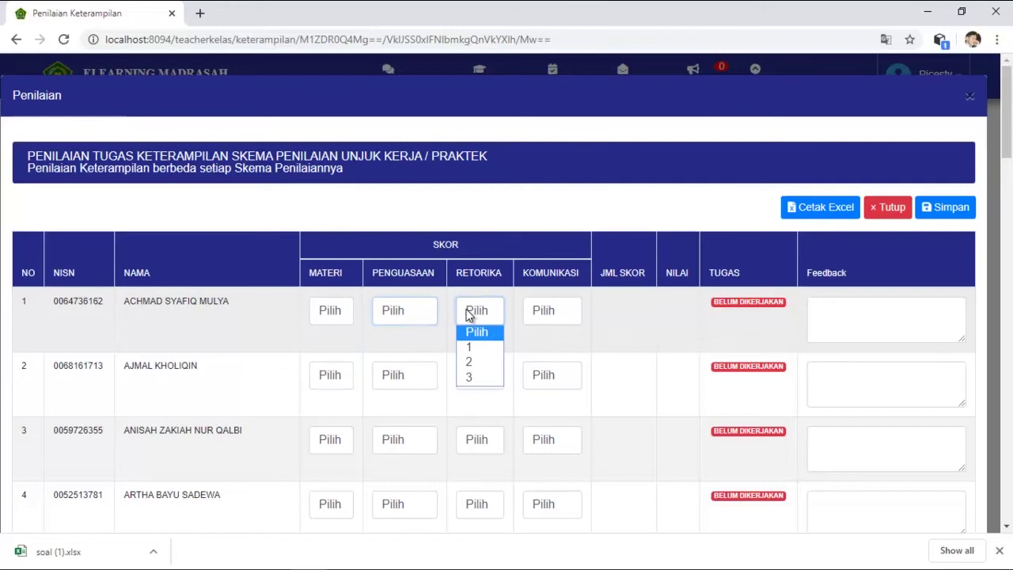
click(543, 316)
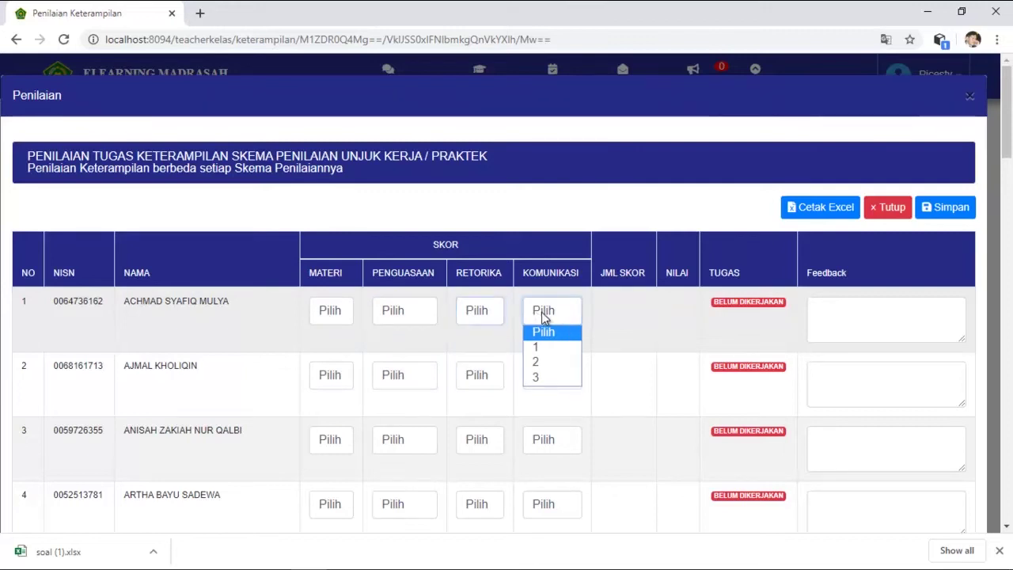
click(543, 317)
- Score the first student 2 for Materi, Penguasaan, Retorika and Komunikasi
click(349, 308)
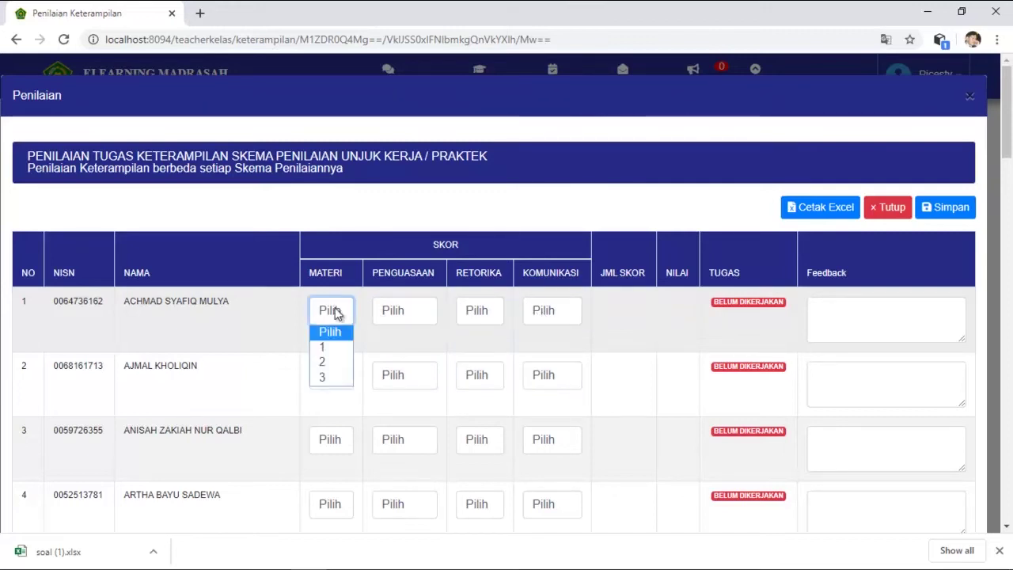
click(331, 362)
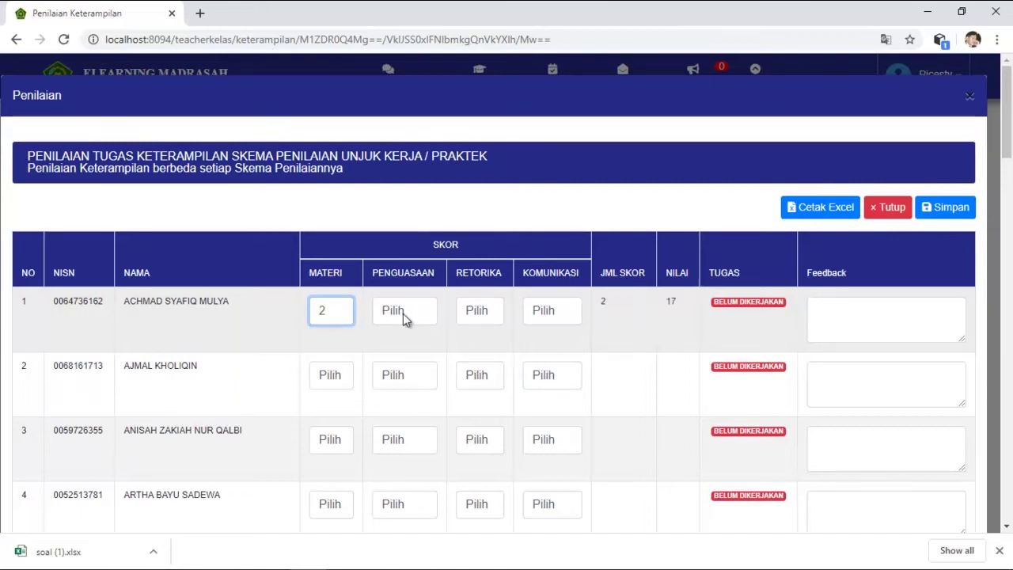
click(402, 315)
click(398, 361)
click(479, 310)
click(468, 362)
click(543, 310)
click(543, 362)
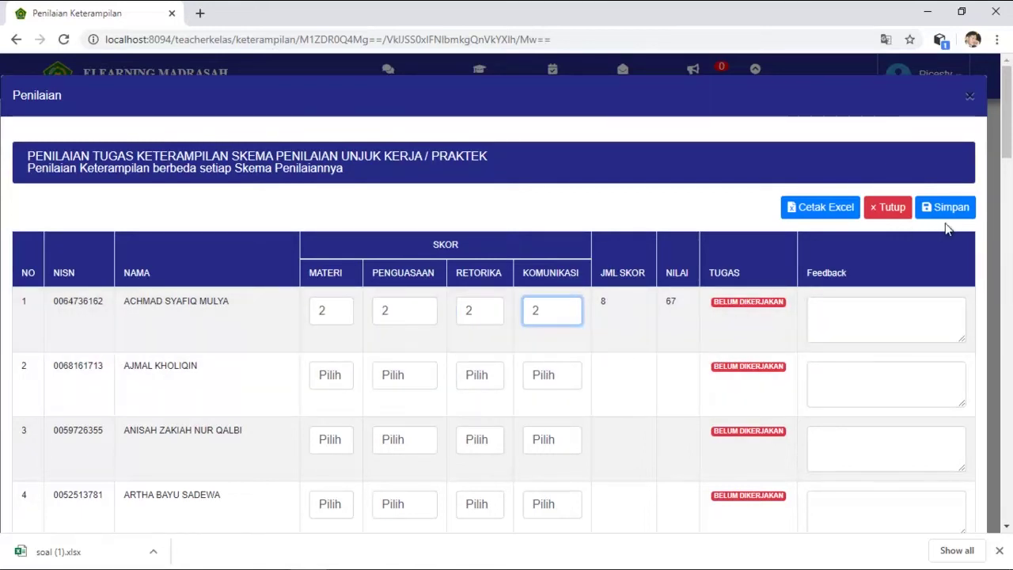
- Set the first student's scores for Materi, Penguasaan, Retorika and Komunikasi to 3 and save the grading sheet
click(331, 310)
click(331, 379)
click(407, 314)
click(400, 379)
click(475, 316)
click(475, 379)
click(543, 311)
click(543, 378)
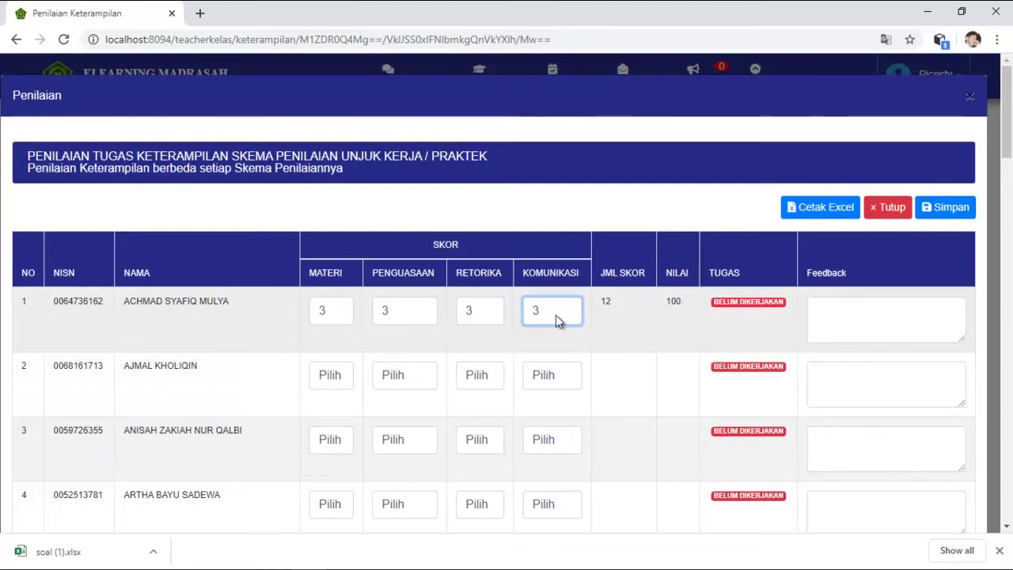
click(948, 208)
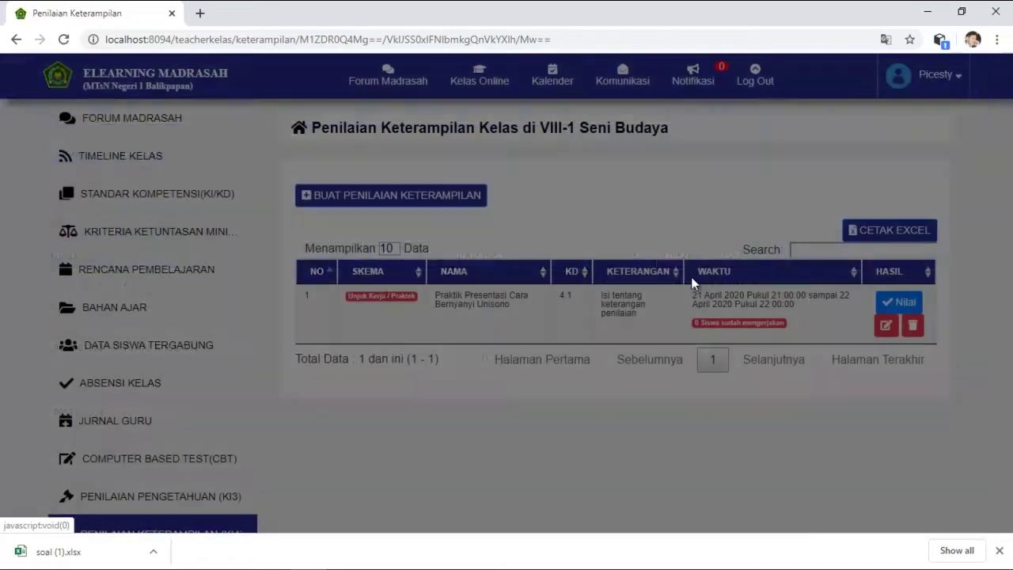
- Examine the score and remedial fields in the grading sheet of the Tes Tertulis knowledge assessment (KI3), then close it
click(180, 503)
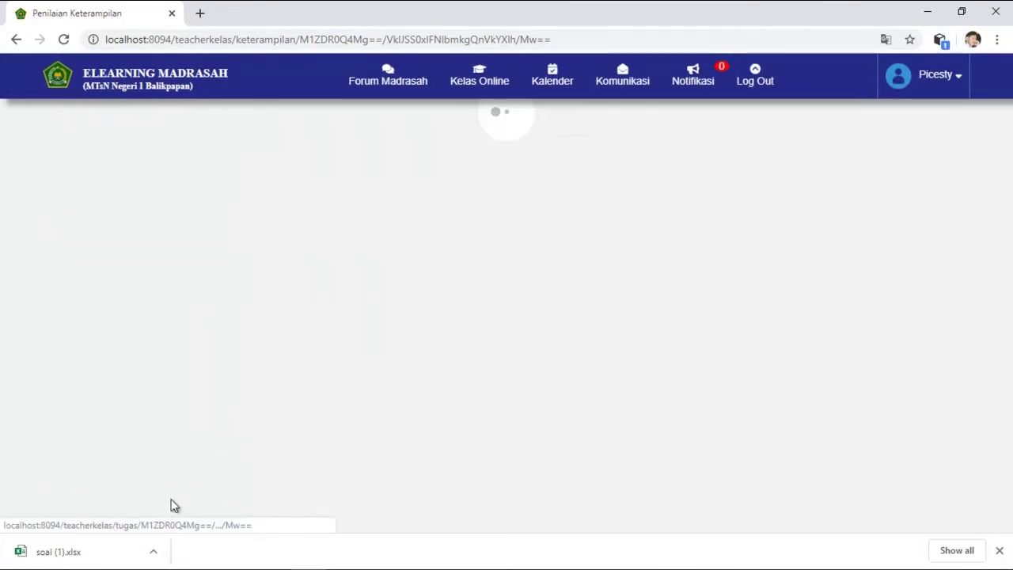
click(902, 333)
click(520, 285)
click(520, 340)
click(520, 395)
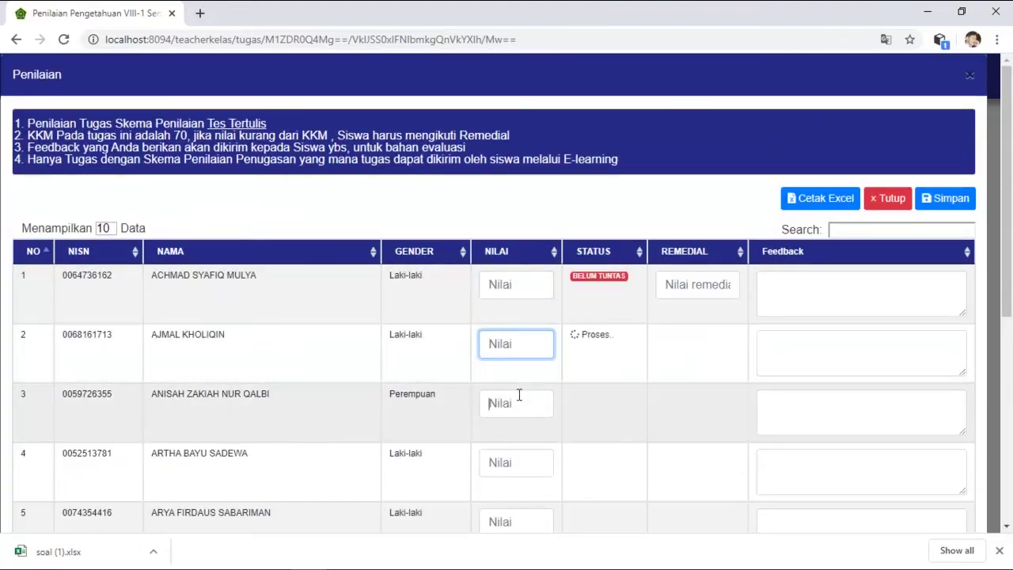
click(498, 454)
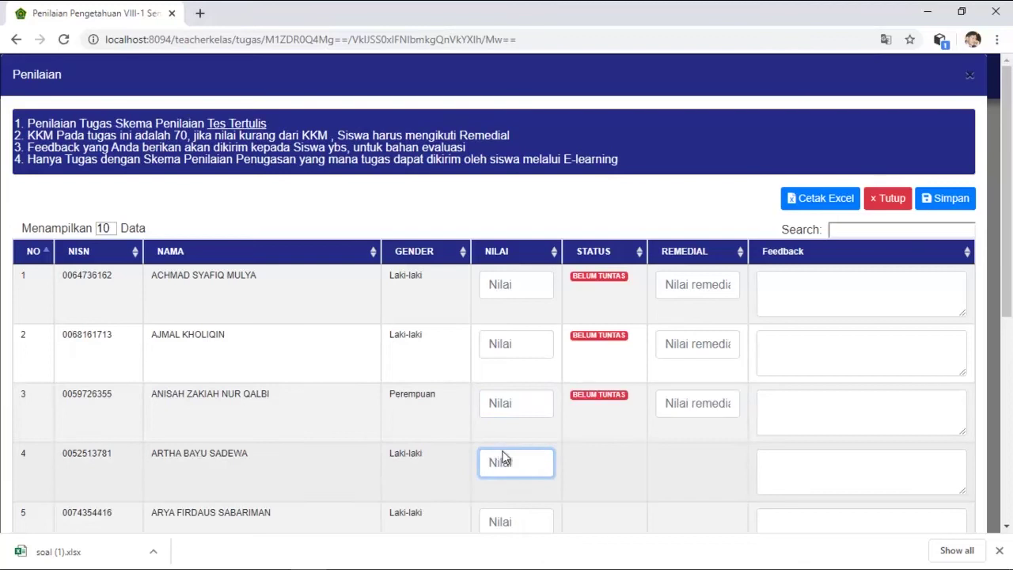
click(716, 402)
click(887, 198)
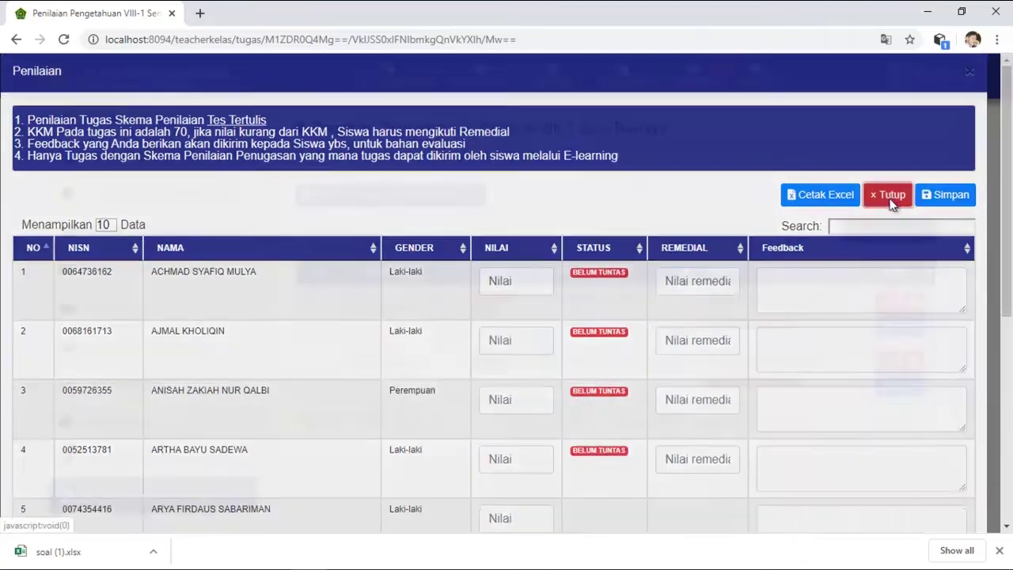
- Examine the score fields in the grading sheet of the Penugasan knowledge assessment and close it
click(906, 385)
click(459, 344)
click(447, 400)
key(Escape)
- Return to the skills assessment list (KI4) and check the entry for the unison singing practical
scroll(582, 382, down, 2)
click(158, 384)
scroll(475, 416, down, 1)
scroll(481, 421, down, 1)
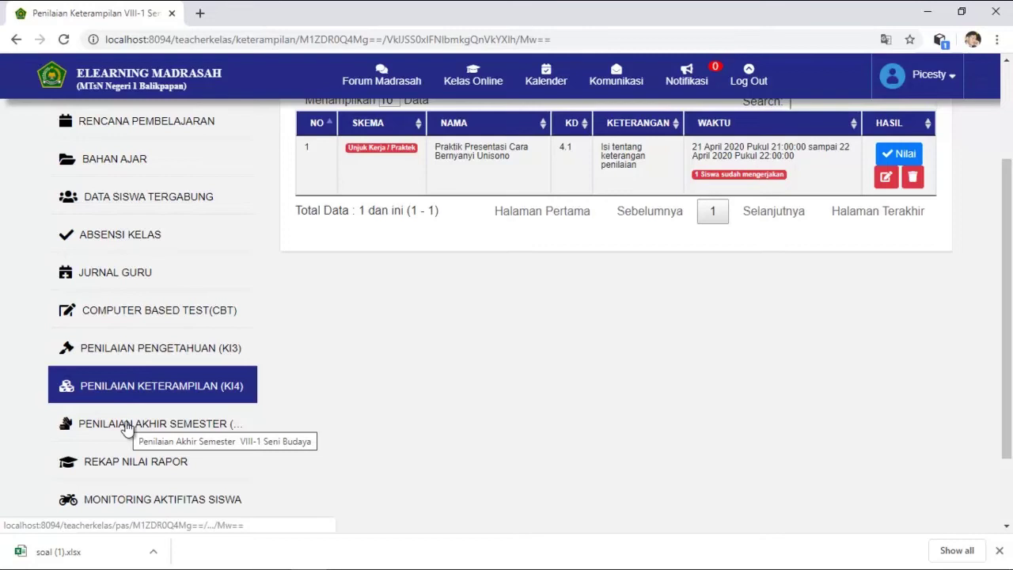
- Open the end-of-semester assessment for VIII-1 Seni Budaya and examine the Nilai PAS fields for the whole class
click(126, 428)
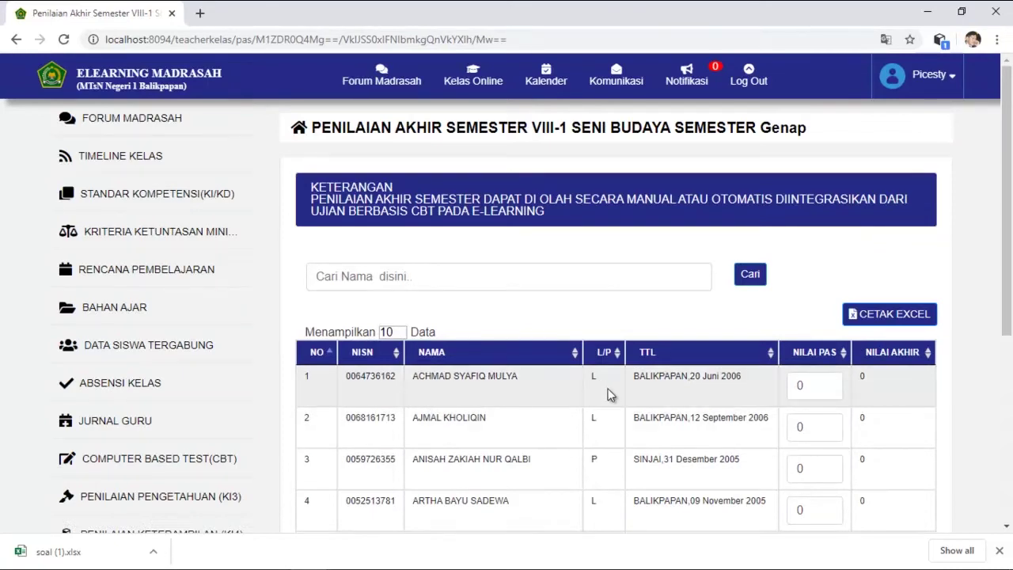
click(802, 381)
scroll(807, 384, down, 8)
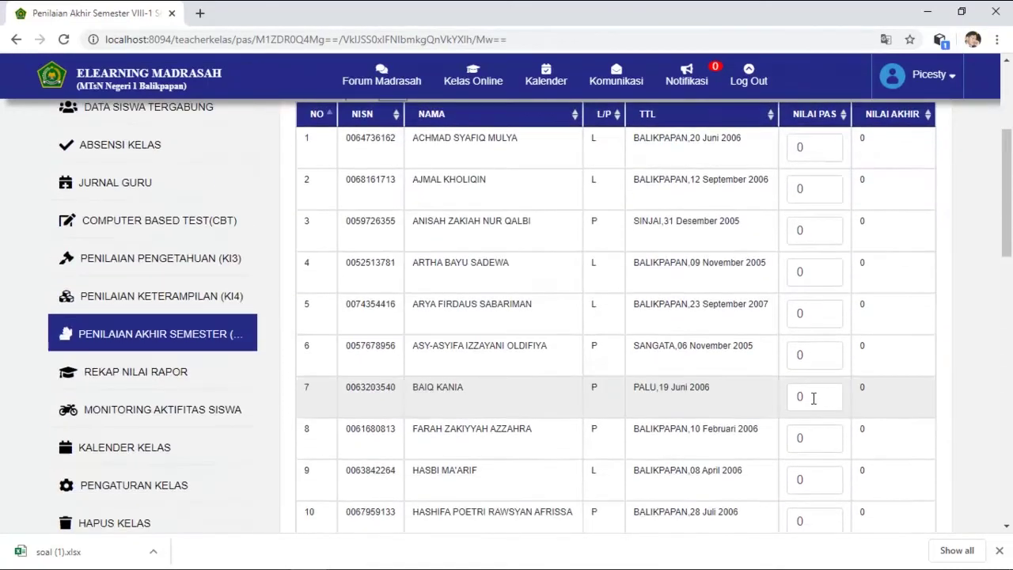
scroll(813, 389, down, 4)
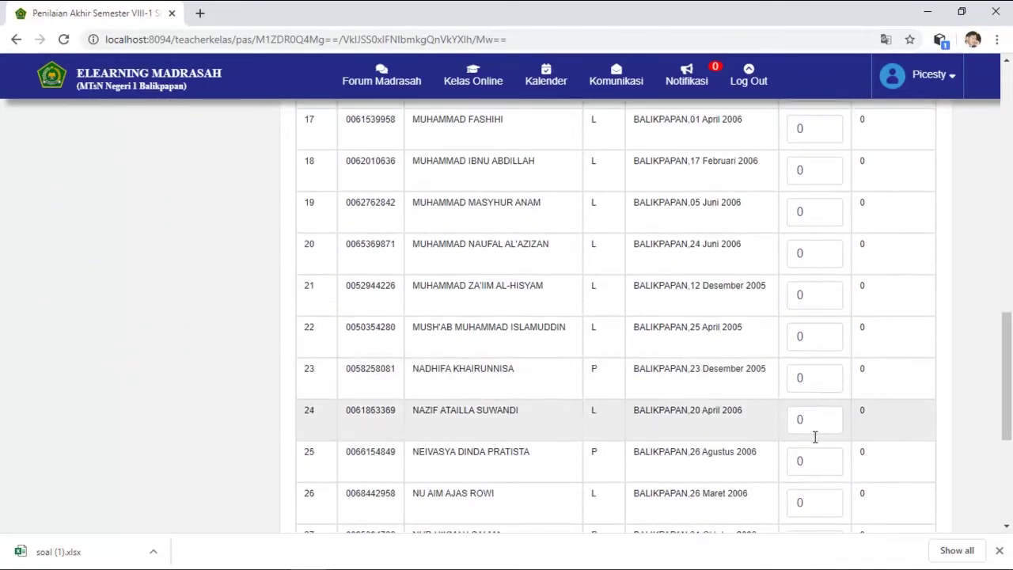
click(819, 495)
scroll(823, 486, down, 4)
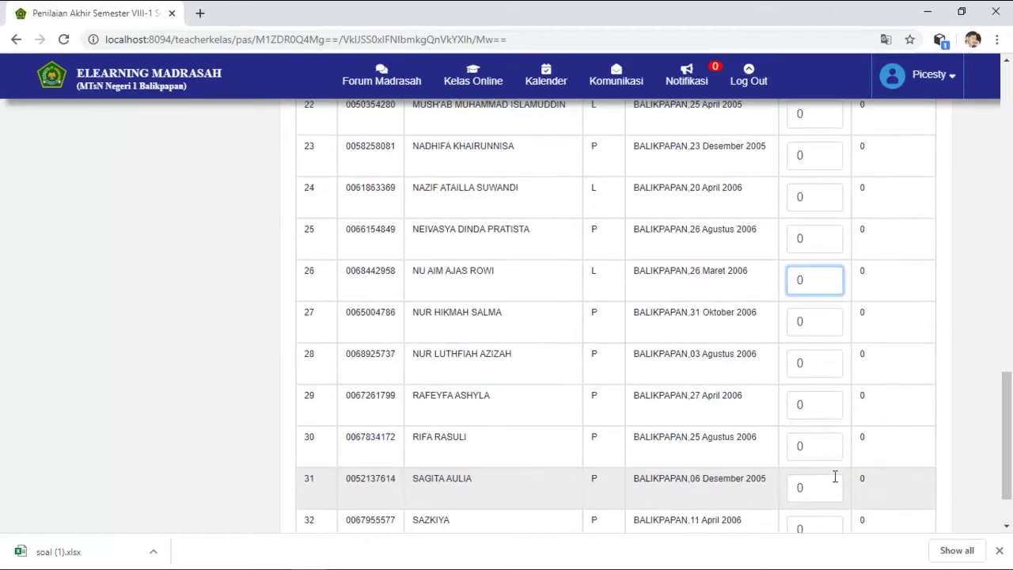
drag(1007, 462, 1011, 154)
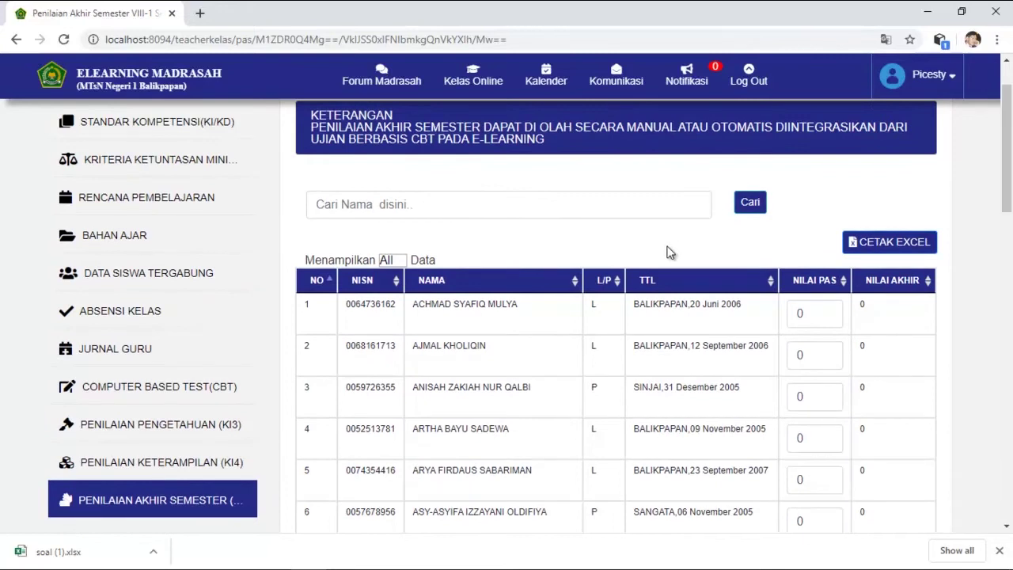
scroll(554, 262, down, 2)
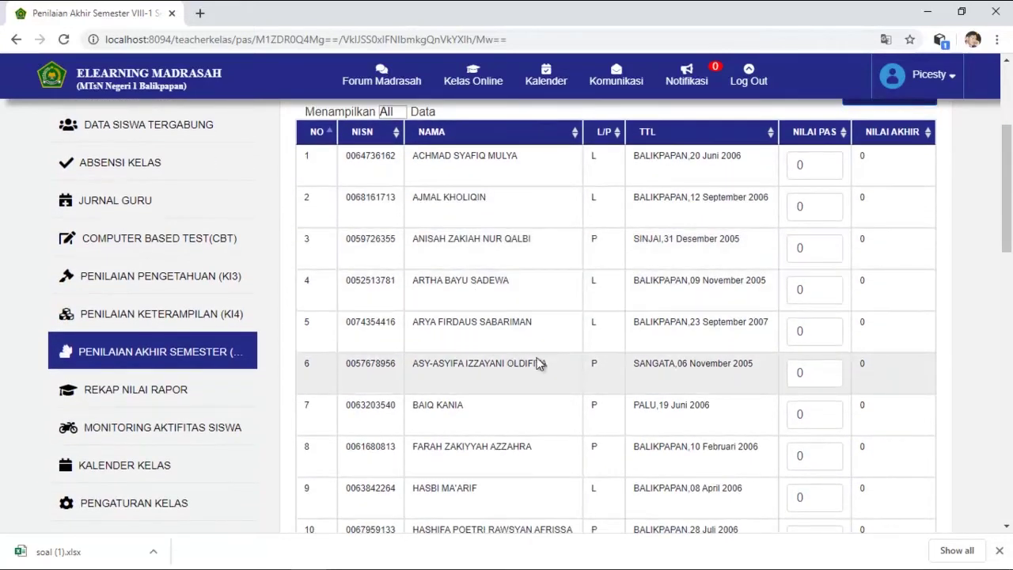
- Open the report grade recap for VIII-1 Seni Budaya and examine the final knowledge and skills grades for the whole class
click(147, 392)
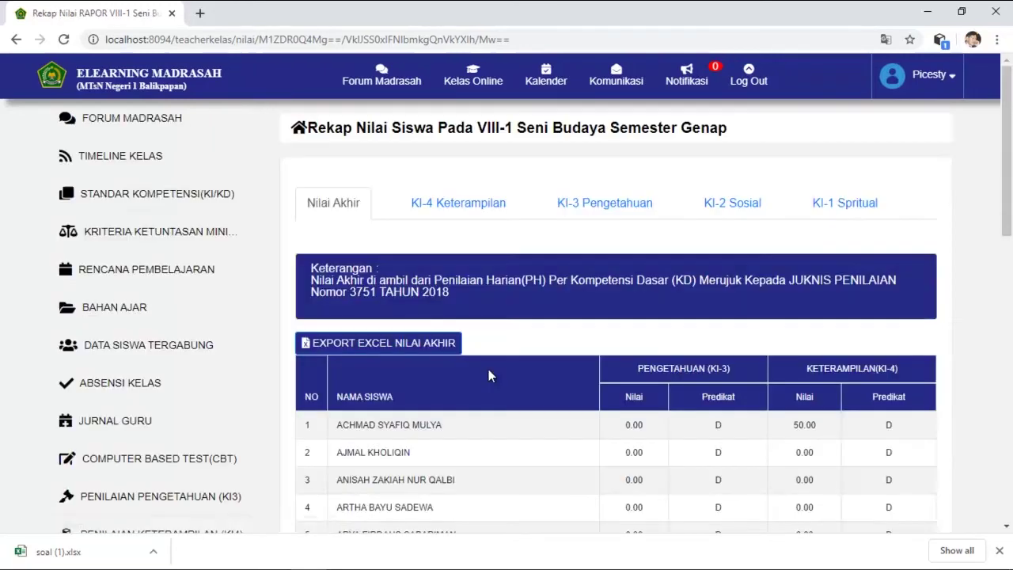
scroll(819, 468, down, 2)
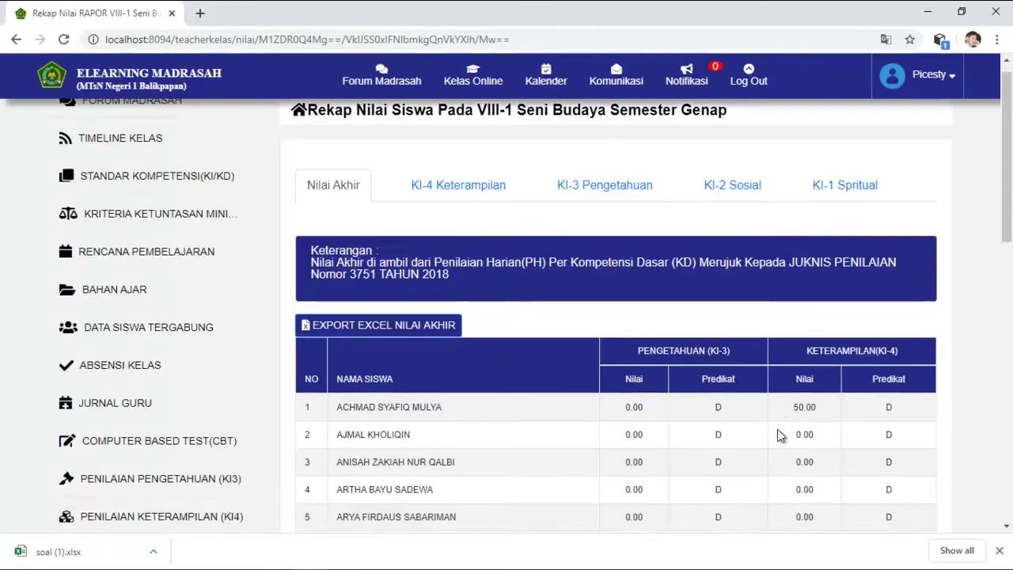
scroll(776, 434, up, 2)
scroll(564, 338, down, 5)
scroll(564, 338, down, 4)
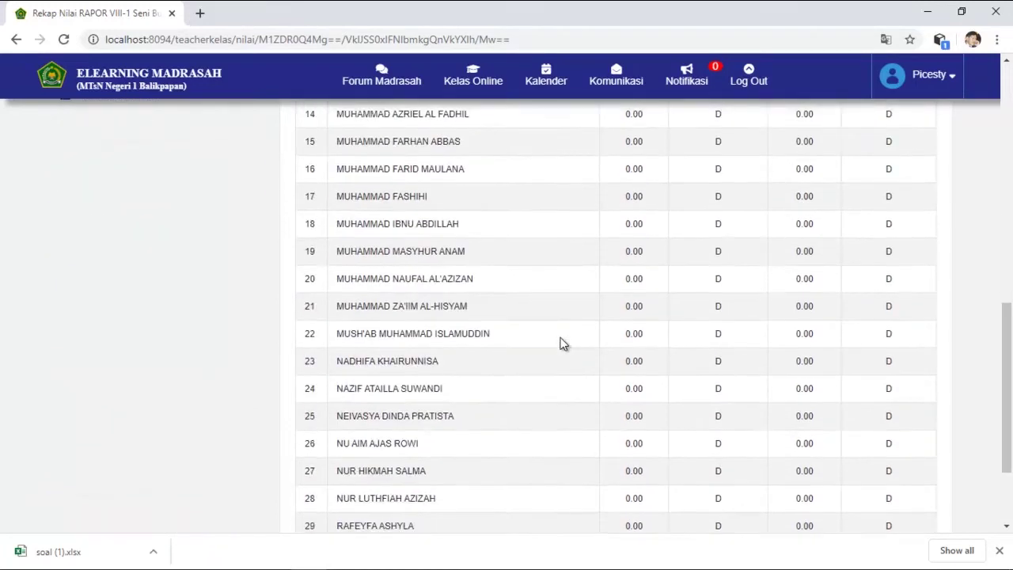
scroll(561, 343, up, 8)
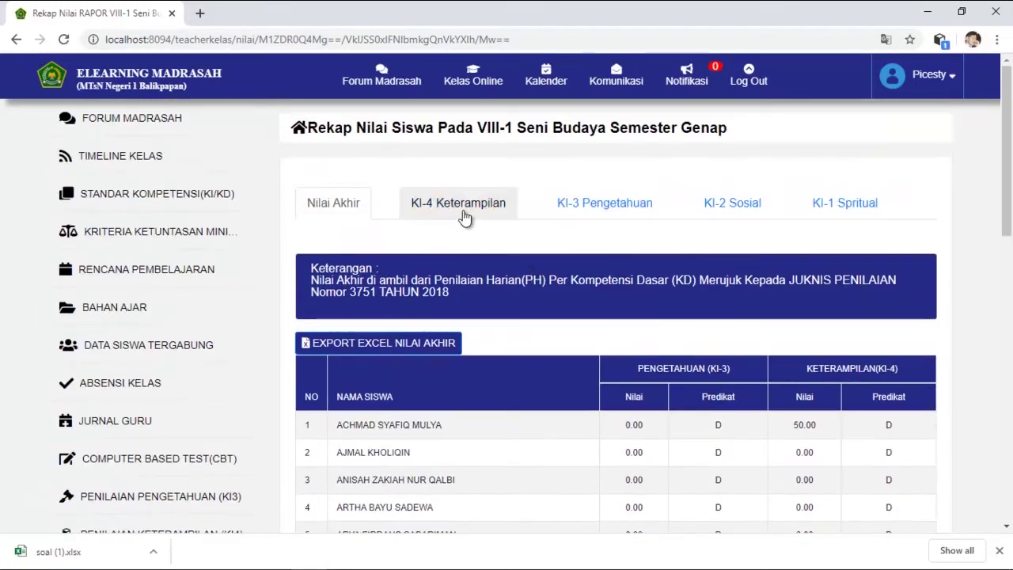
- Look through the KI-4 Keterampilan, KI-3 Pengetahuan, KI-2 Sosial and KI-1 Spritual sections of the grade recap
click(464, 215)
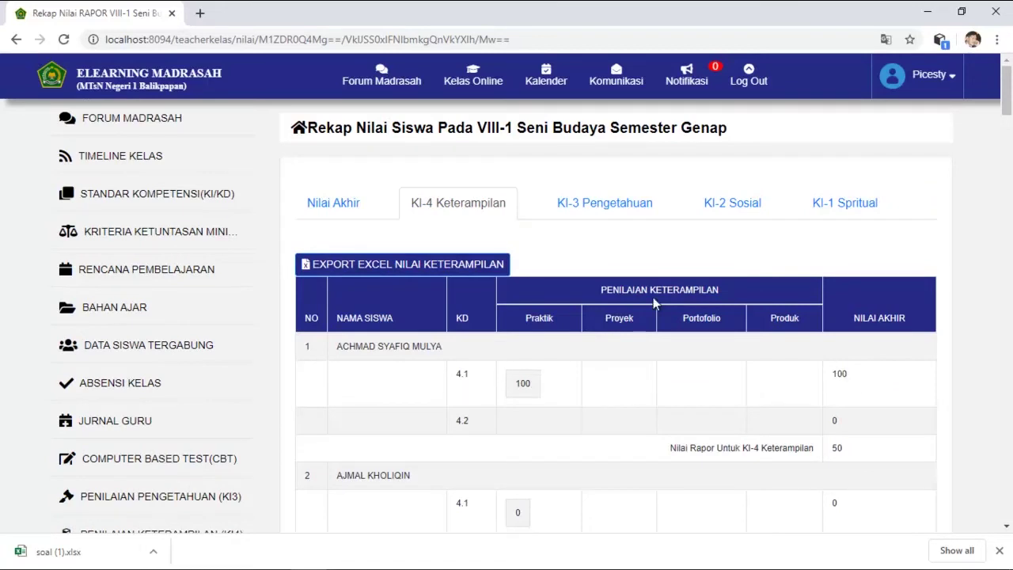
click(590, 215)
click(716, 207)
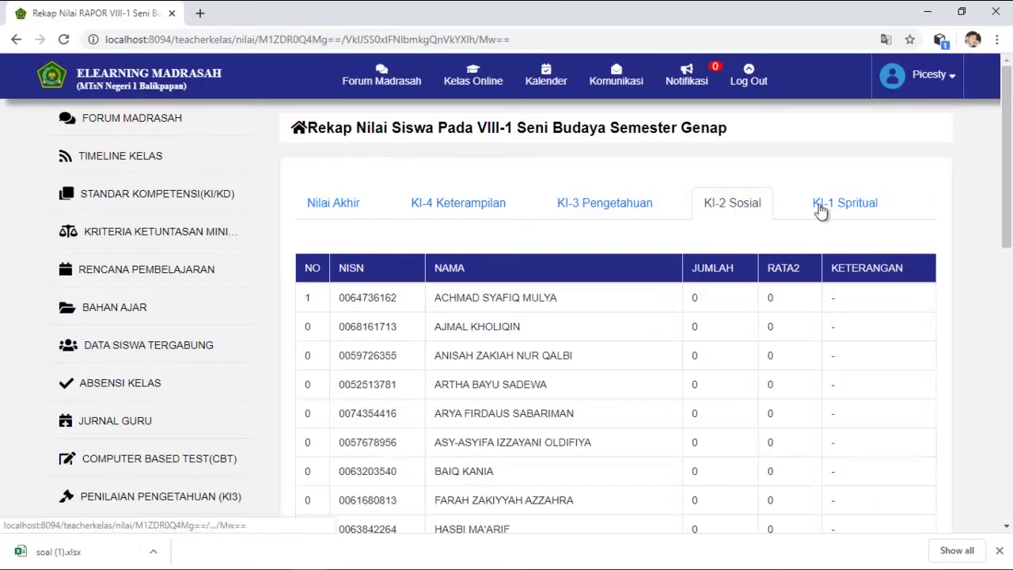
click(839, 206)
- Check the student activity monitoring page, then examine the events in the class calendar for April 2020
scroll(445, 356, down, 4)
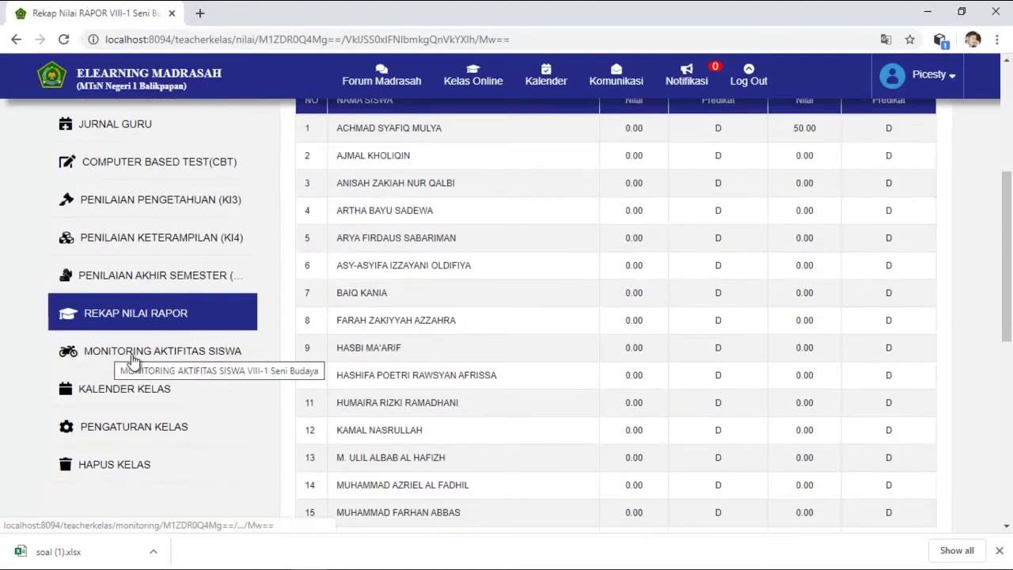
click(133, 356)
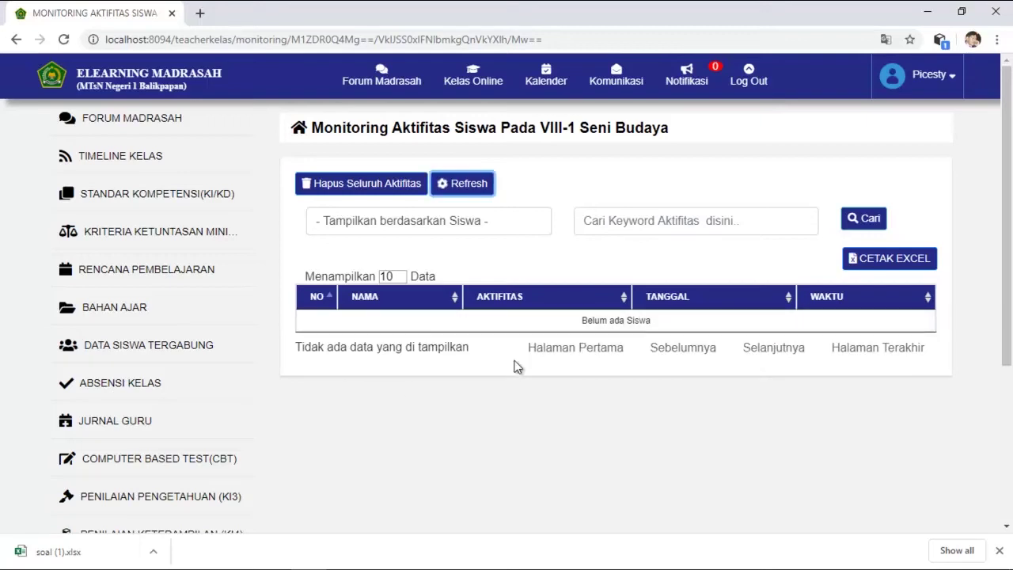
scroll(516, 368, down, 3)
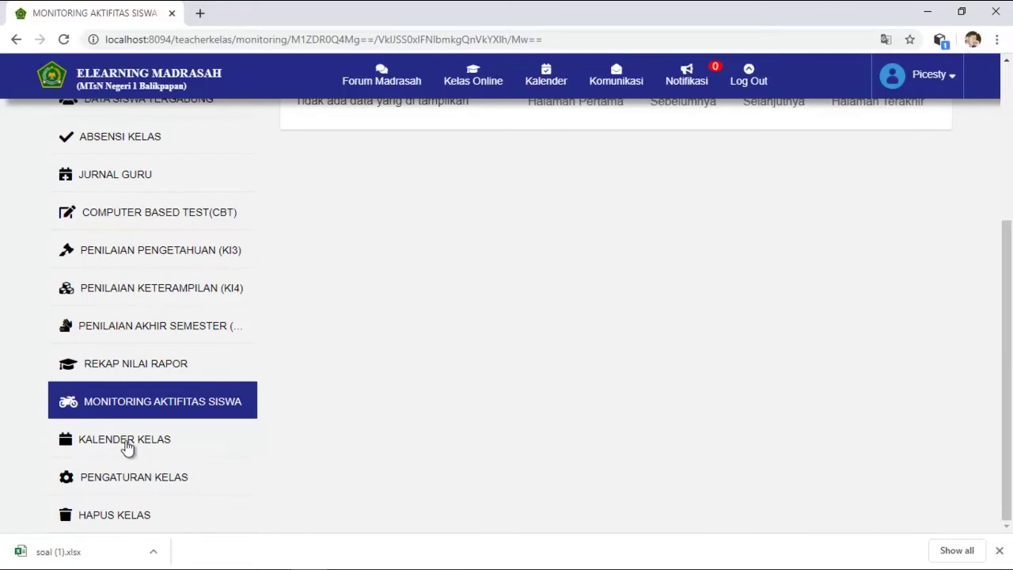
click(126, 447)
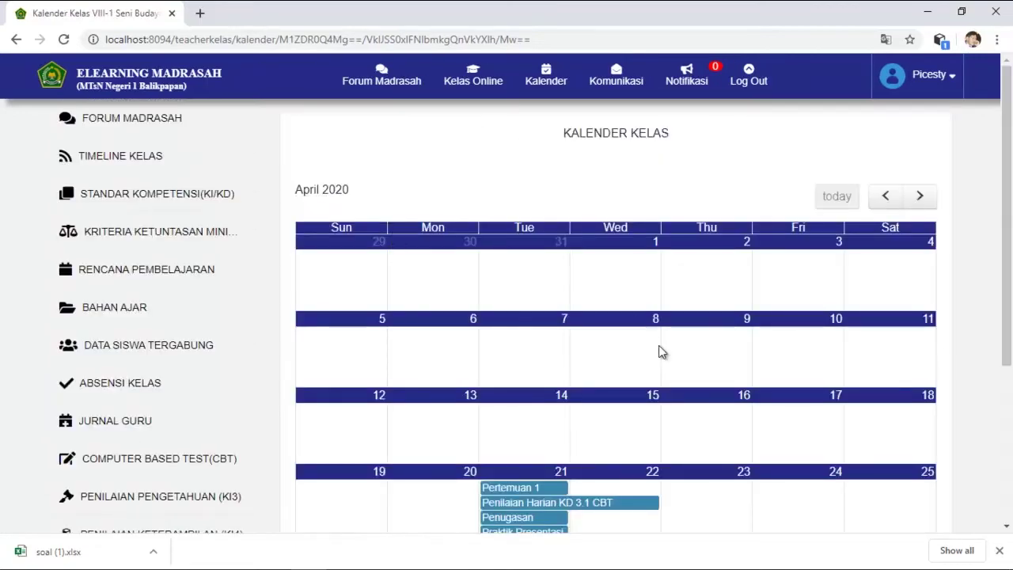
scroll(661, 352, down, 2)
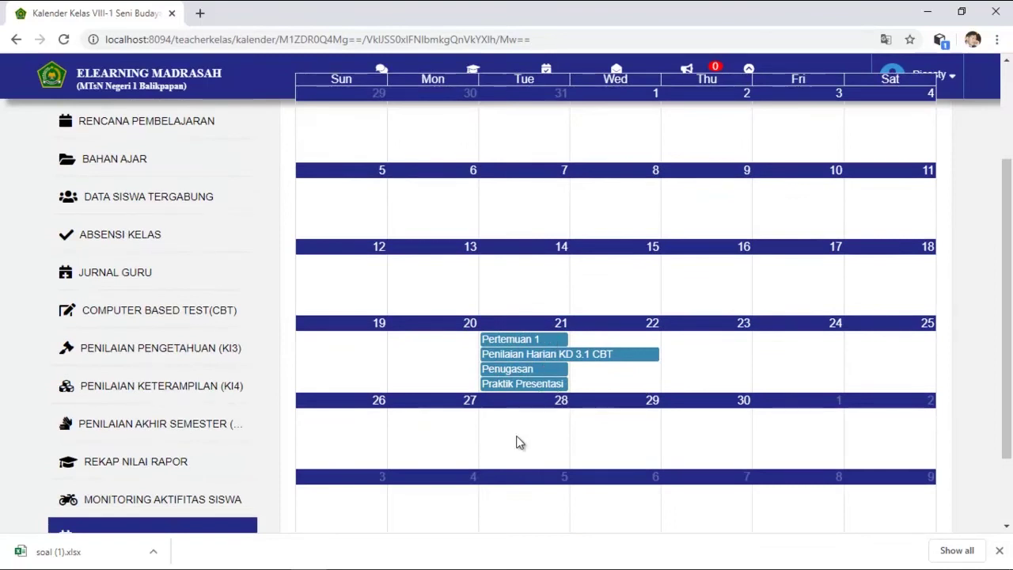
scroll(538, 448, down, 2)
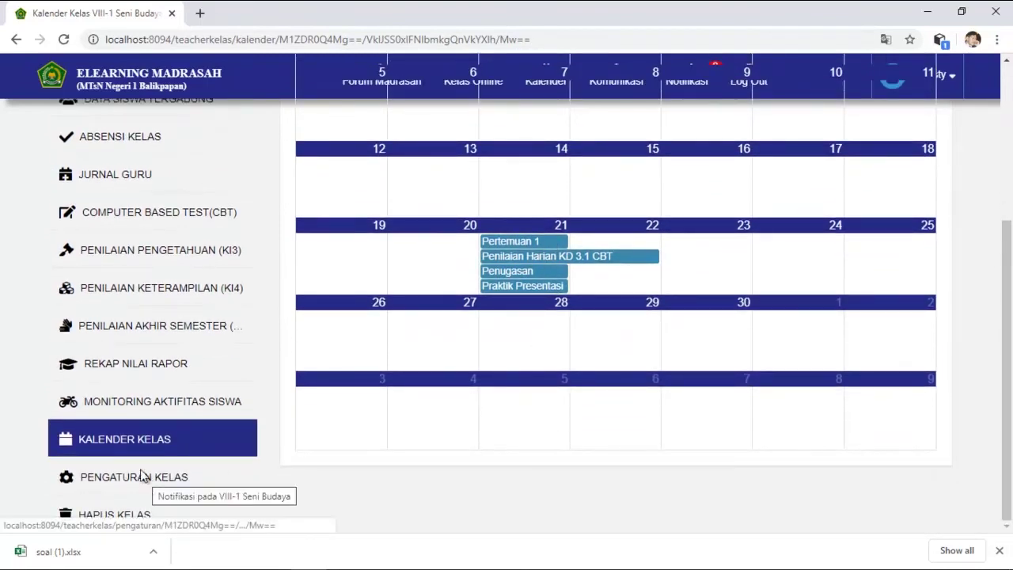
- Examine the class settings of VIII-1 Seni Budaya and return to the class timeline
click(134, 480)
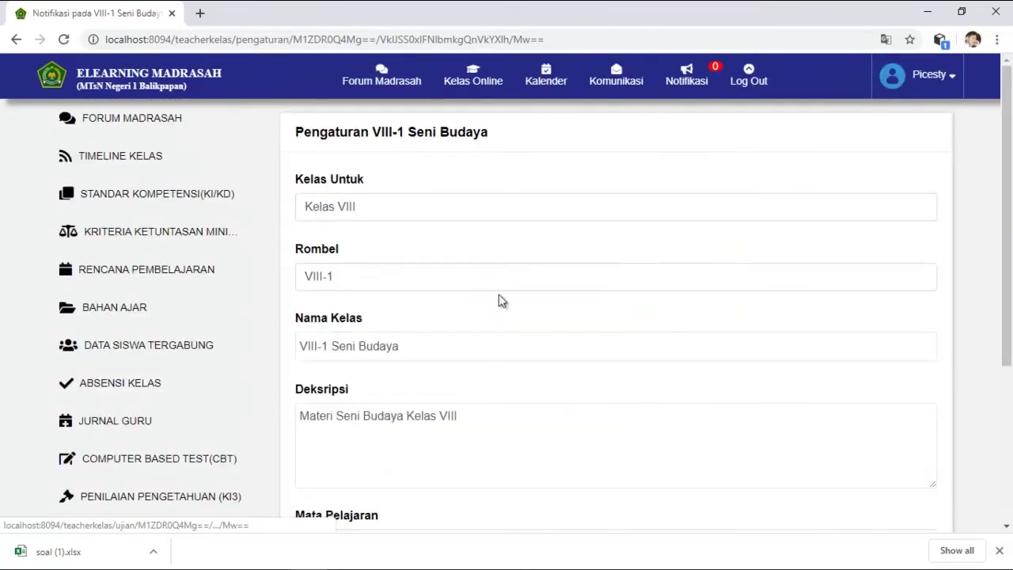
scroll(425, 433, down, 3)
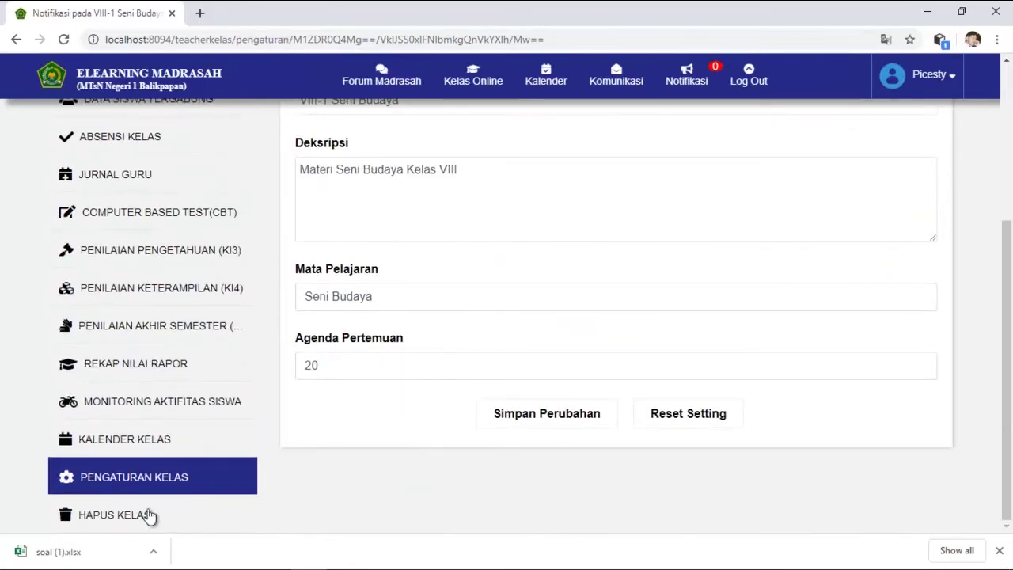
scroll(141, 356, up, 3)
click(140, 164)
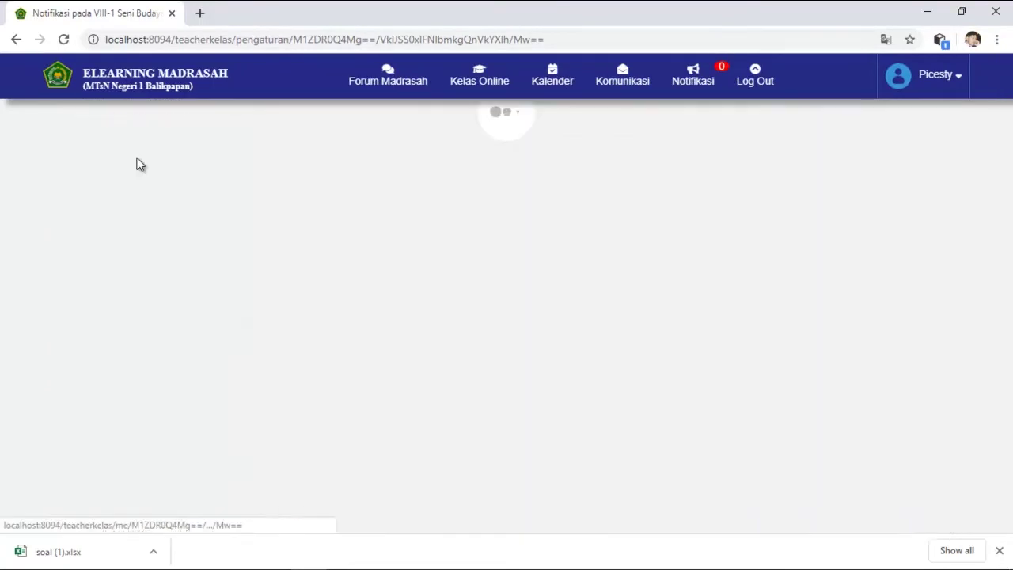
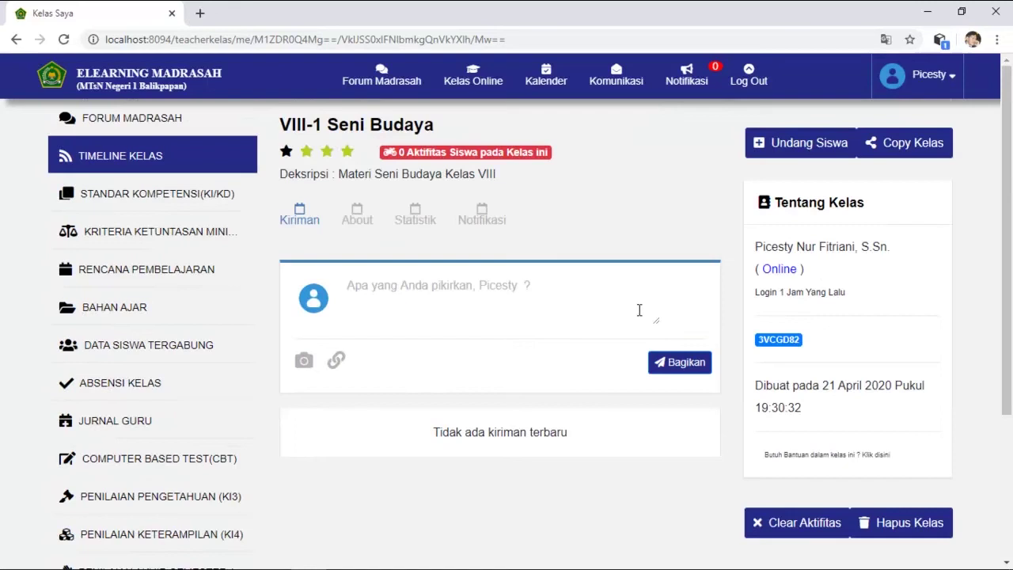
- Go to the Forum Madrasah home page and look over its posts and online class list
mouse_move(473, 84)
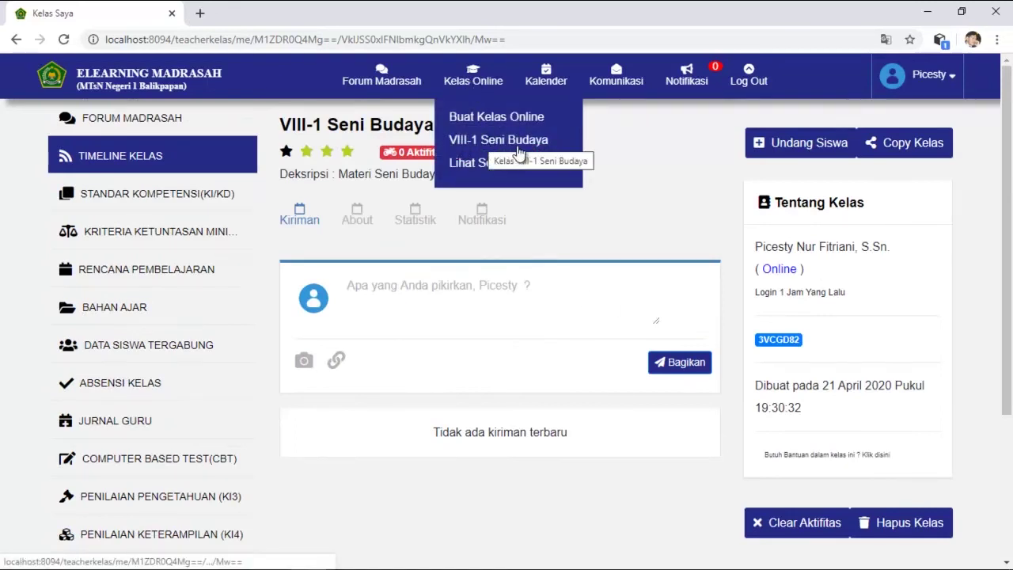
click(141, 124)
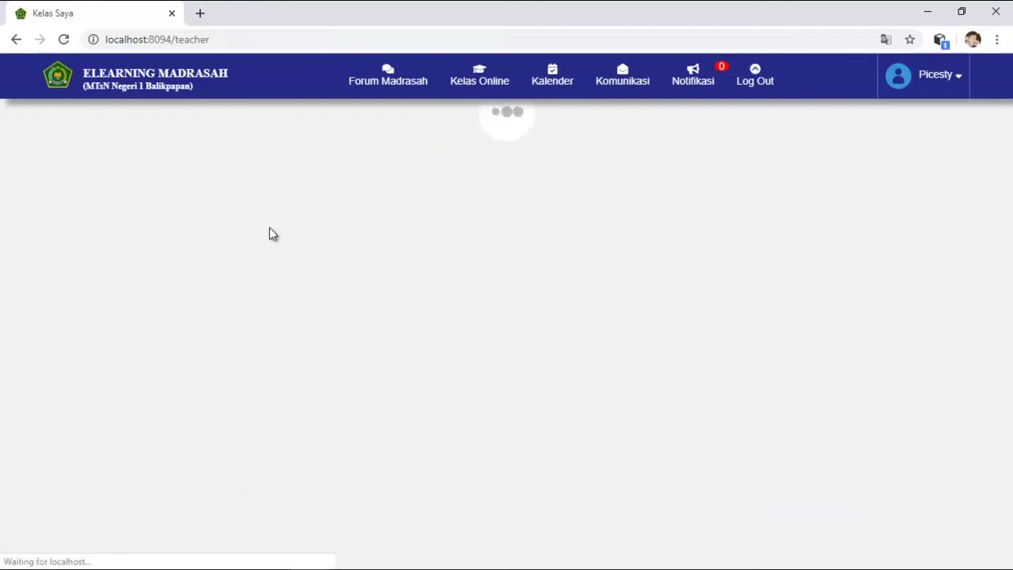
scroll(212, 288, down, 4)
scroll(199, 271, up, 2)
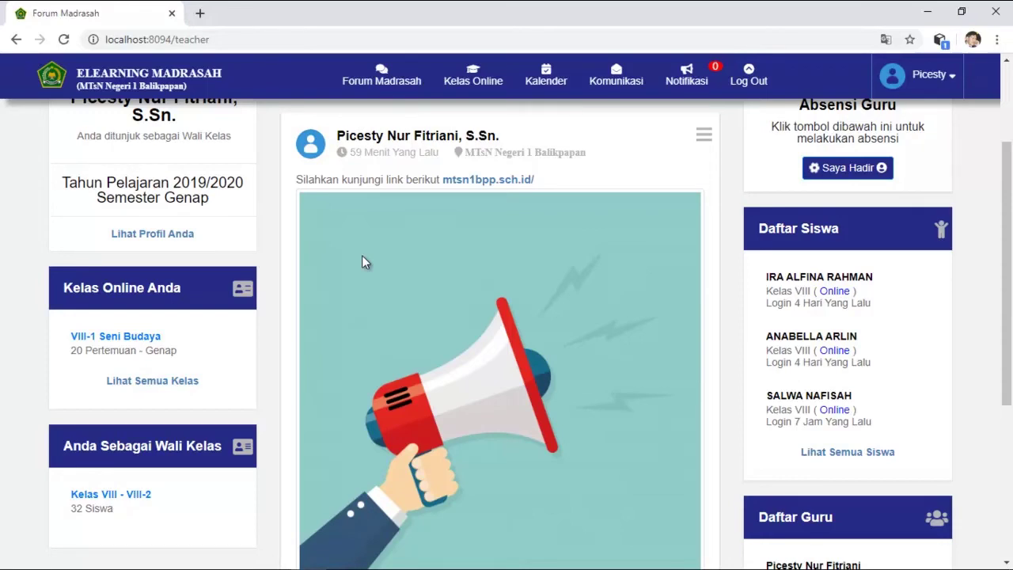
- Start a new online class for Kelas VIII with the class group (Rombel) VIII-2
mouse_move(489, 80)
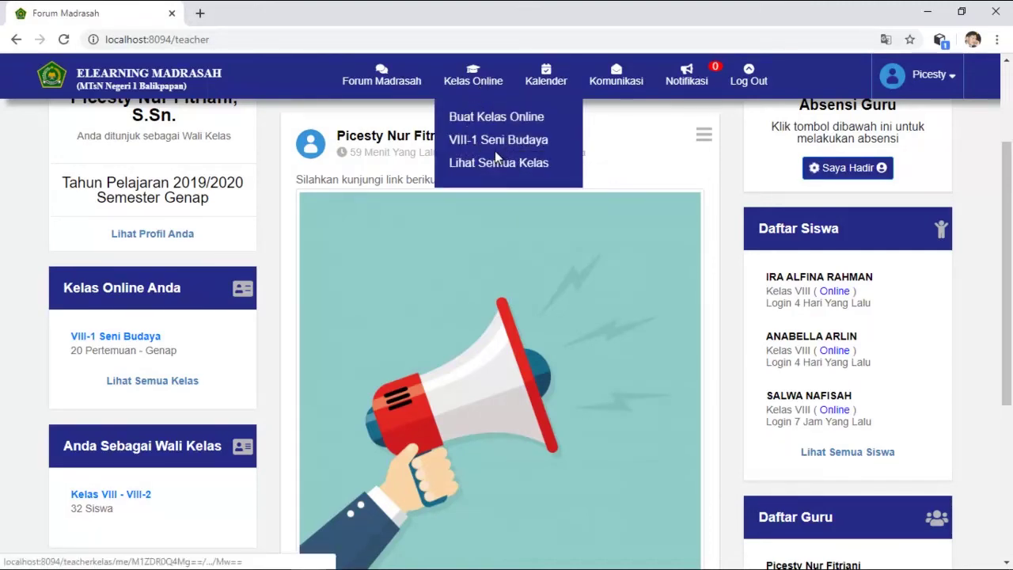
click(495, 119)
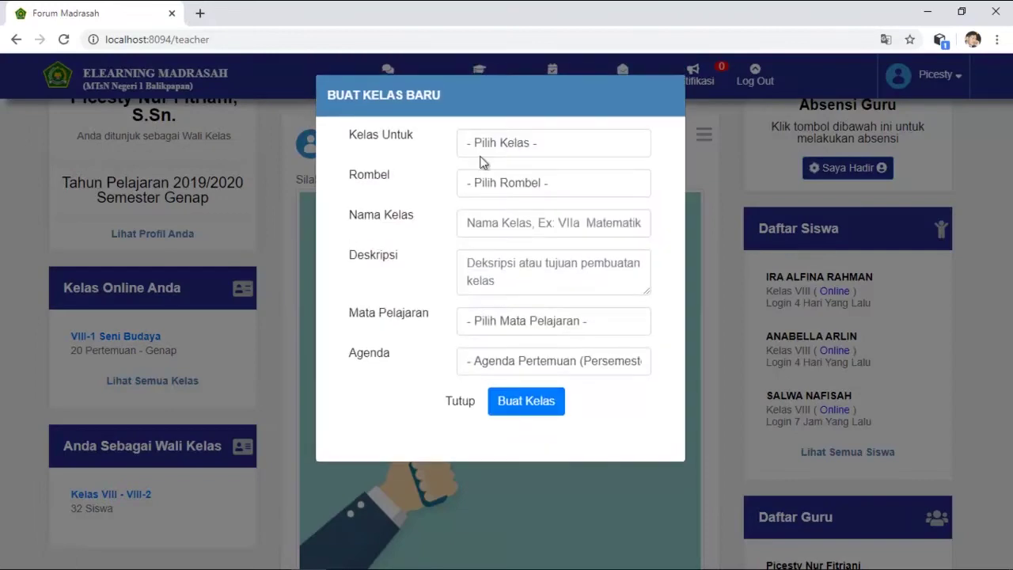
click(506, 142)
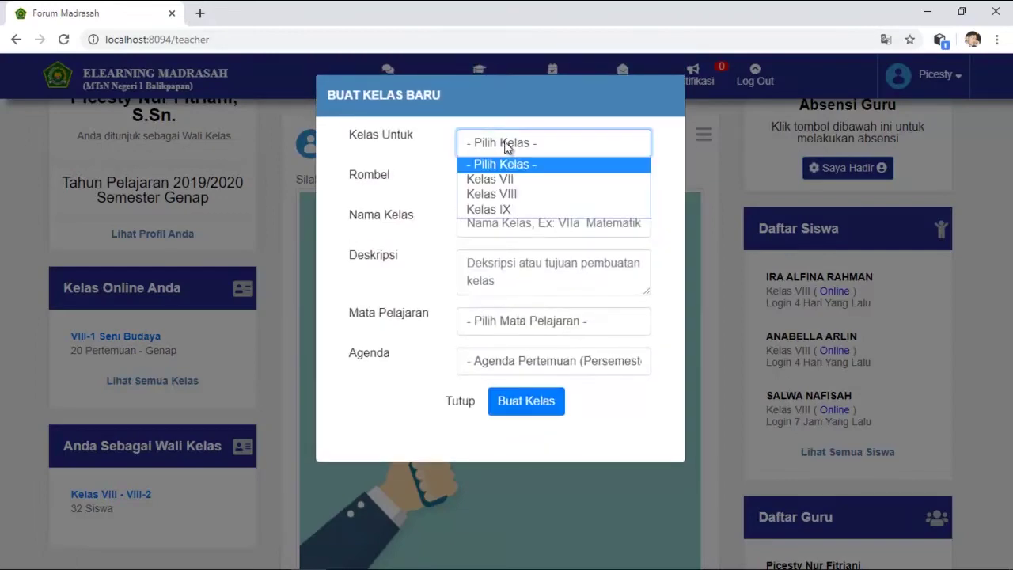
click(510, 194)
click(510, 183)
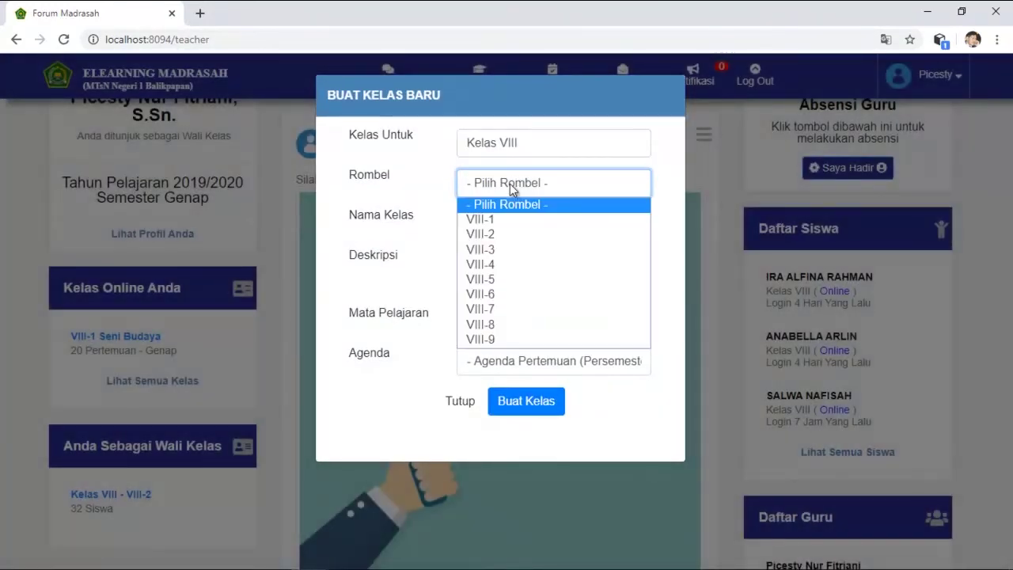
click(507, 234)
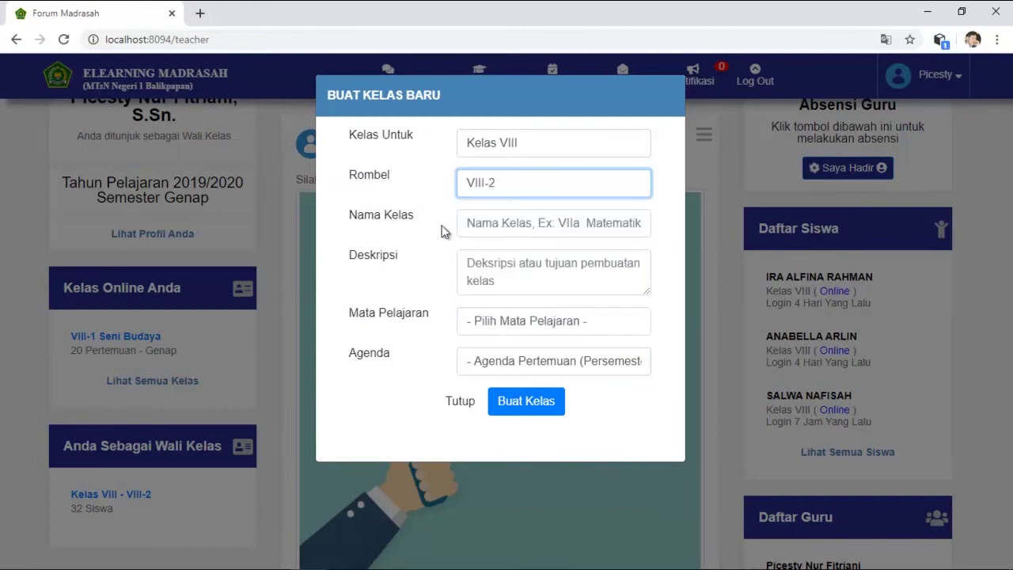
- Name the new class "VIII-2 Seni Budaya" and enter the description "Kelas Seni Budaya"
click(494, 228)
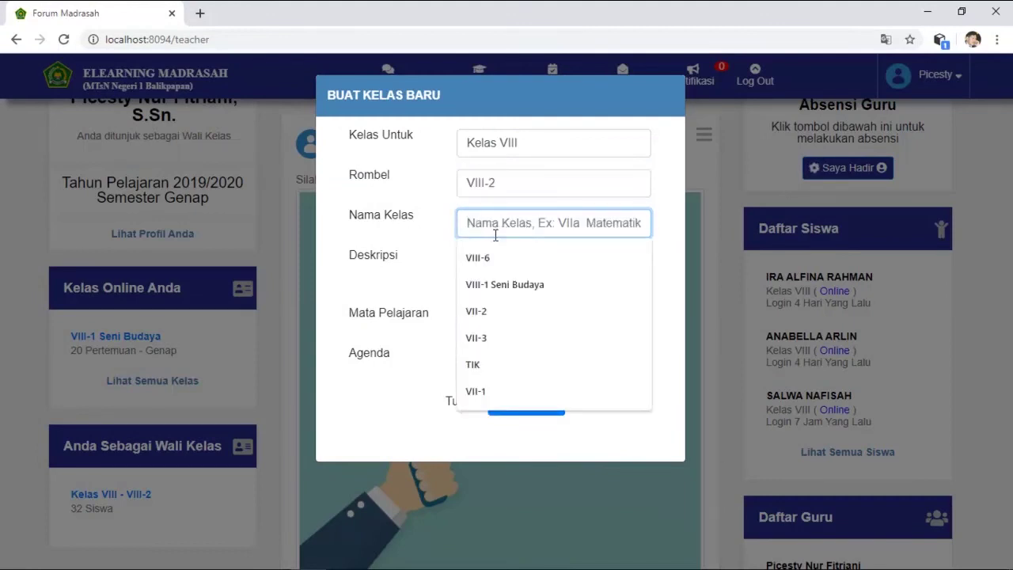
text(VIII-2 Seni Budaya)
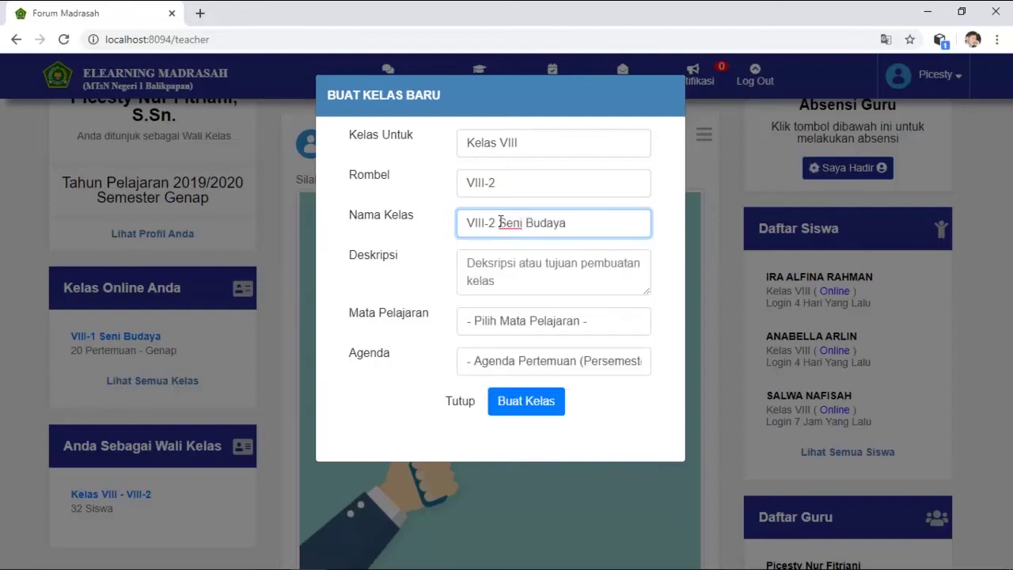
click(518, 283)
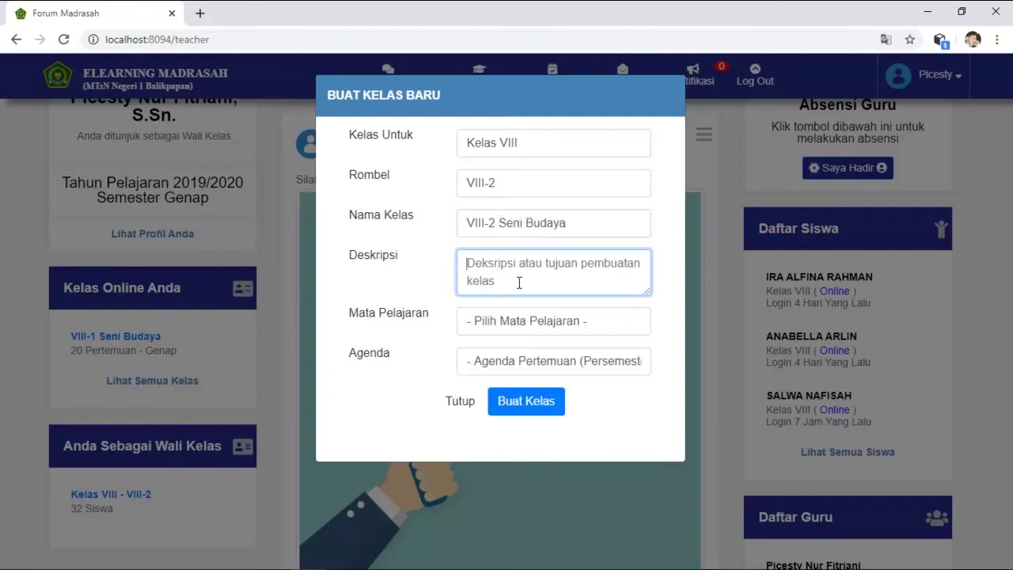
text(Kelas Seni Budaya)
- Select the subject and the number of meetings per semester for the new class, and create it
click(553, 320)
click(499, 222)
click(535, 362)
scroll(511, 213, down, 3)
click(506, 207)
click(549, 404)
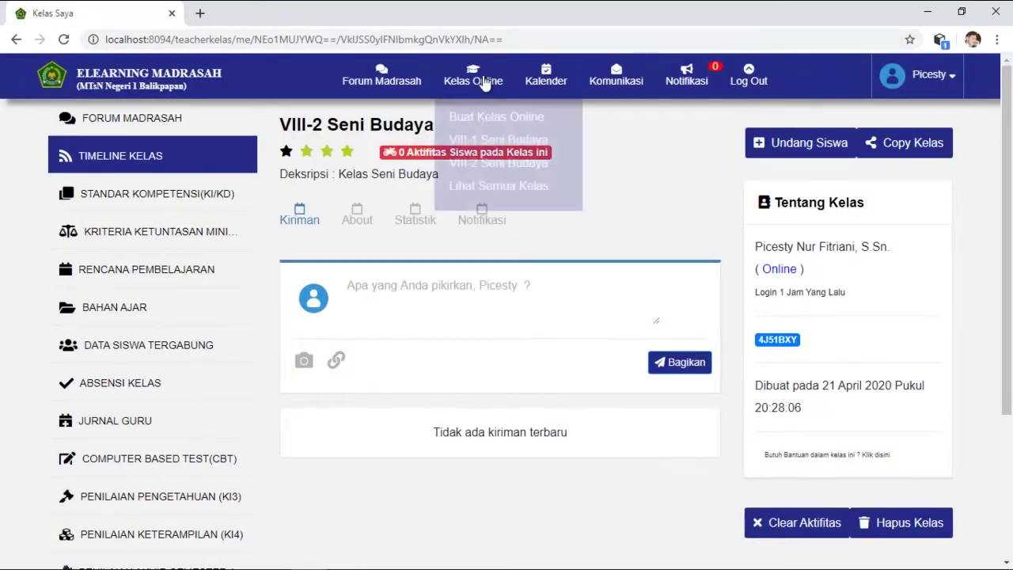
- Open the VIII-1 Seni Budaya class, check its competency standards and lesson plans, and return to its timeline
mouse_move(476, 99)
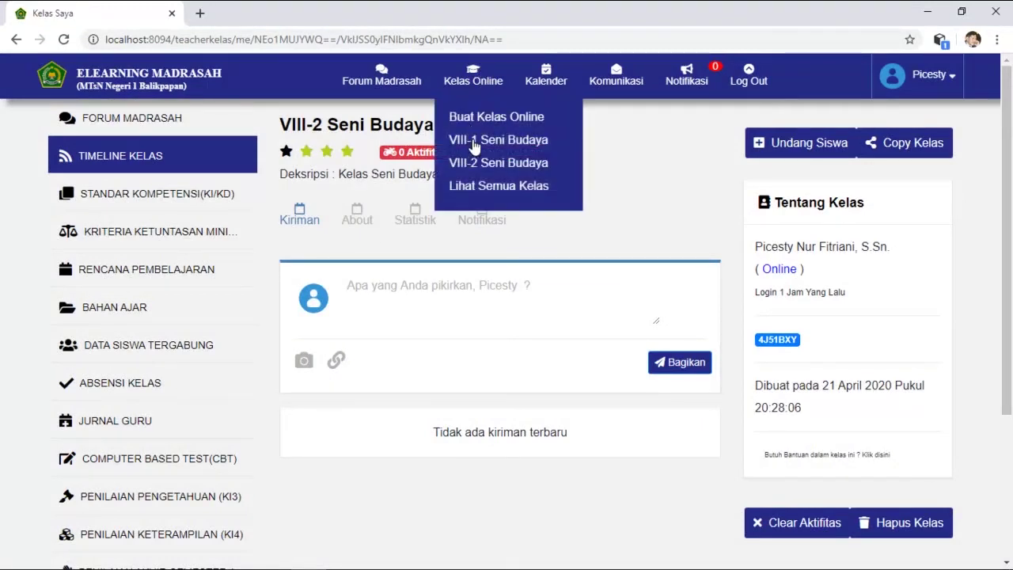
click(476, 141)
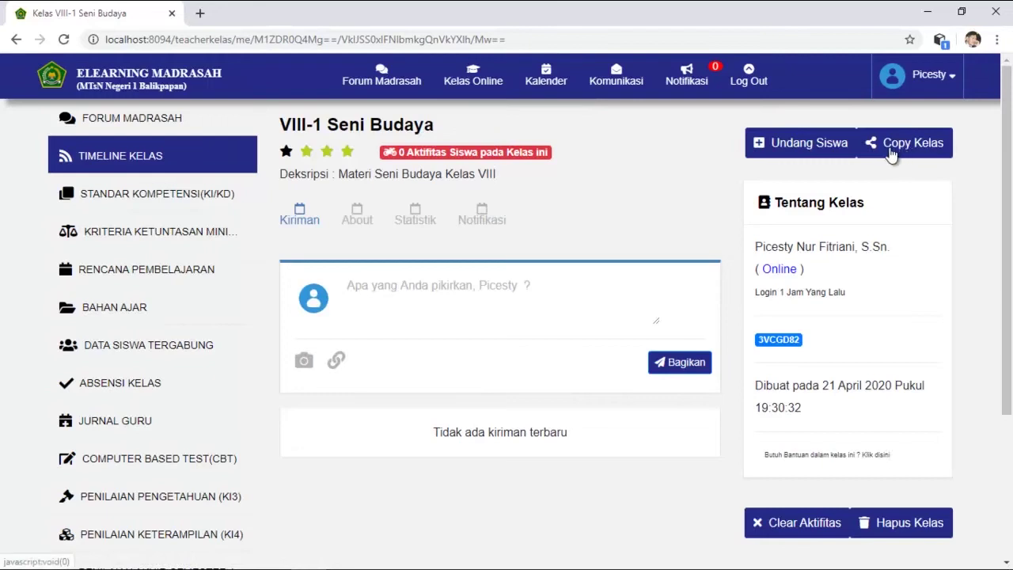
click(198, 197)
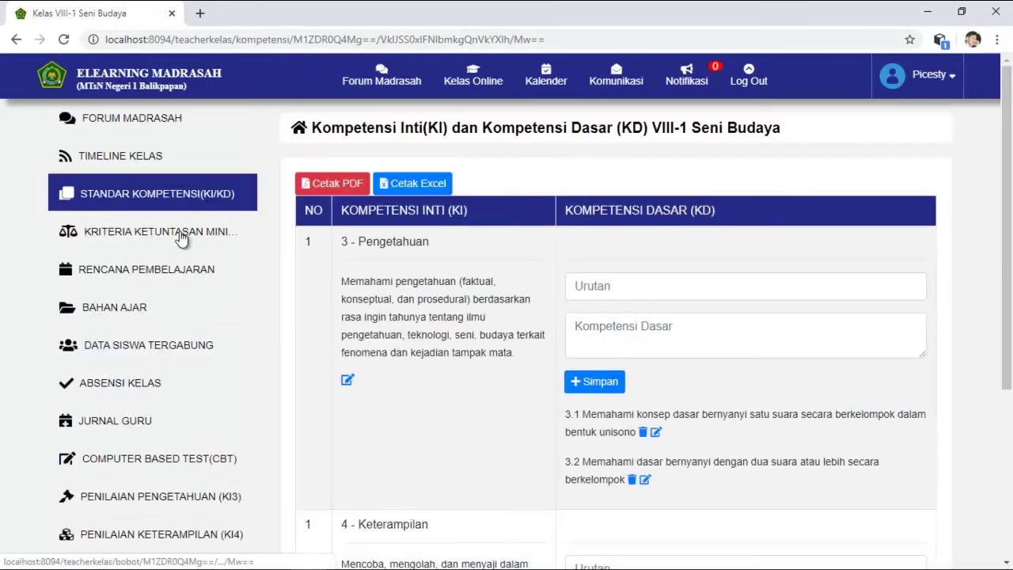
click(174, 273)
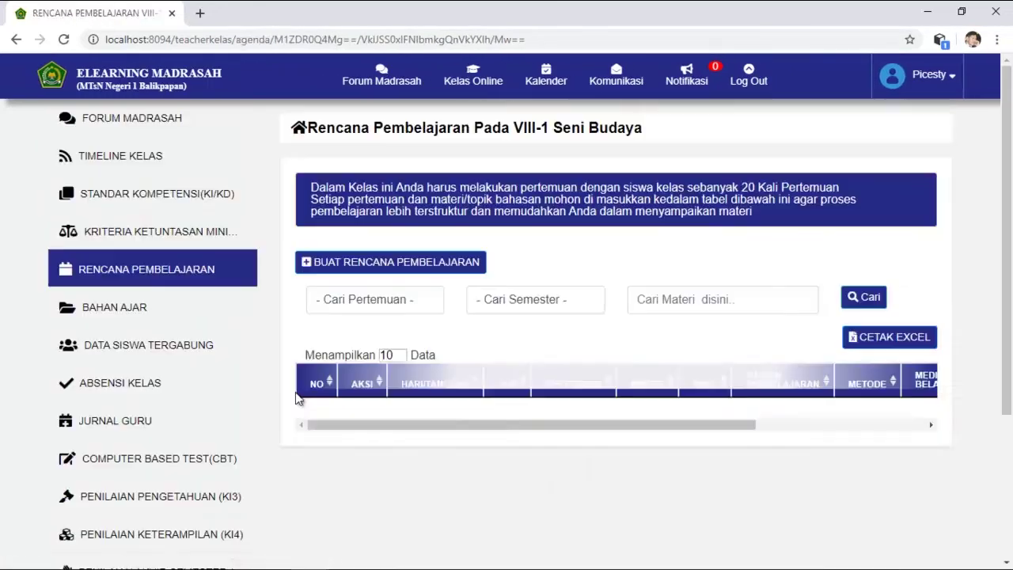
click(115, 163)
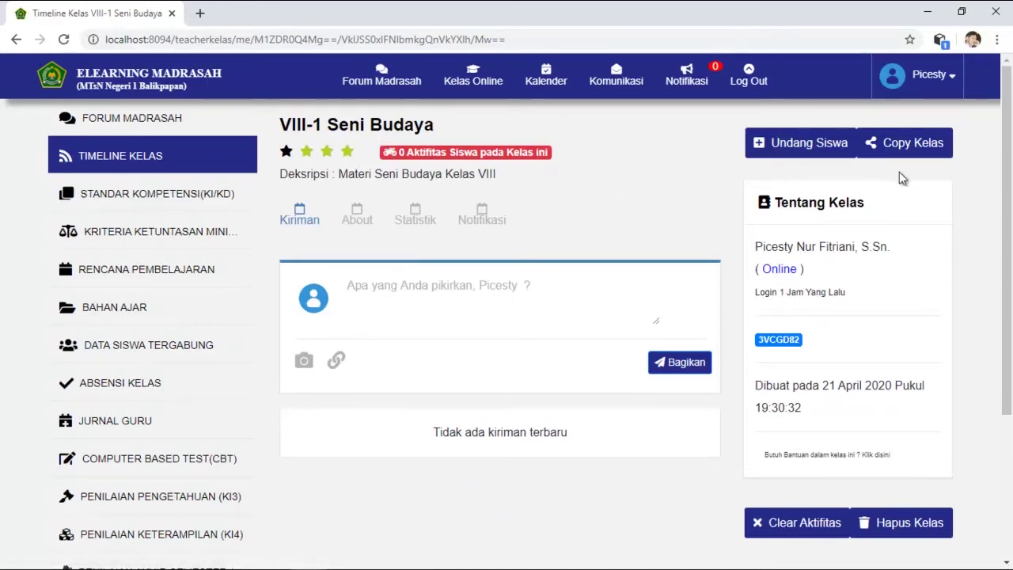
- Copy all listed content from the VIII-1 Seni Budaya class to the VIII-2 Seni Budaya class and confirm the copy
click(917, 145)
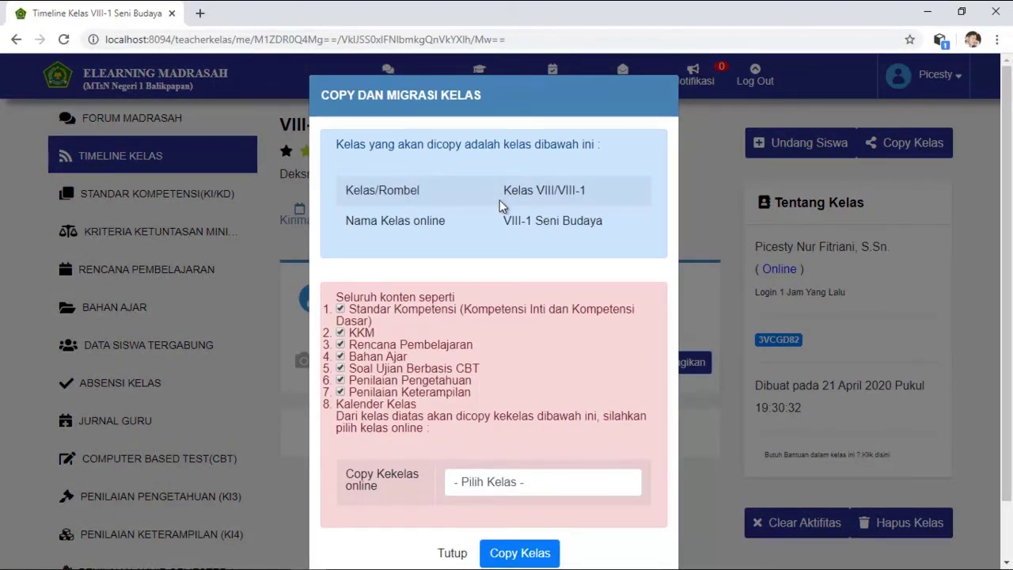
scroll(569, 207, down, 2)
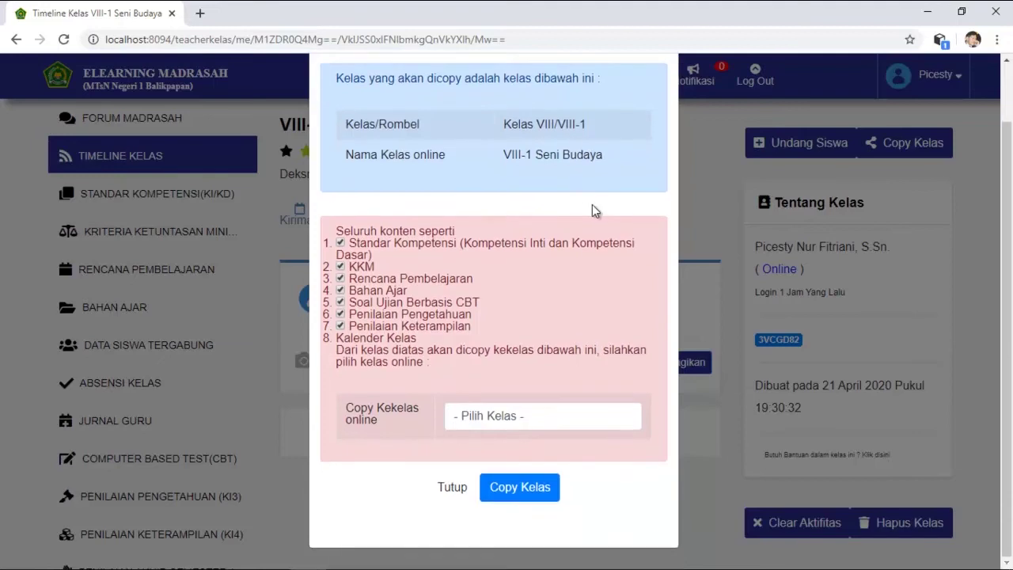
click(485, 416)
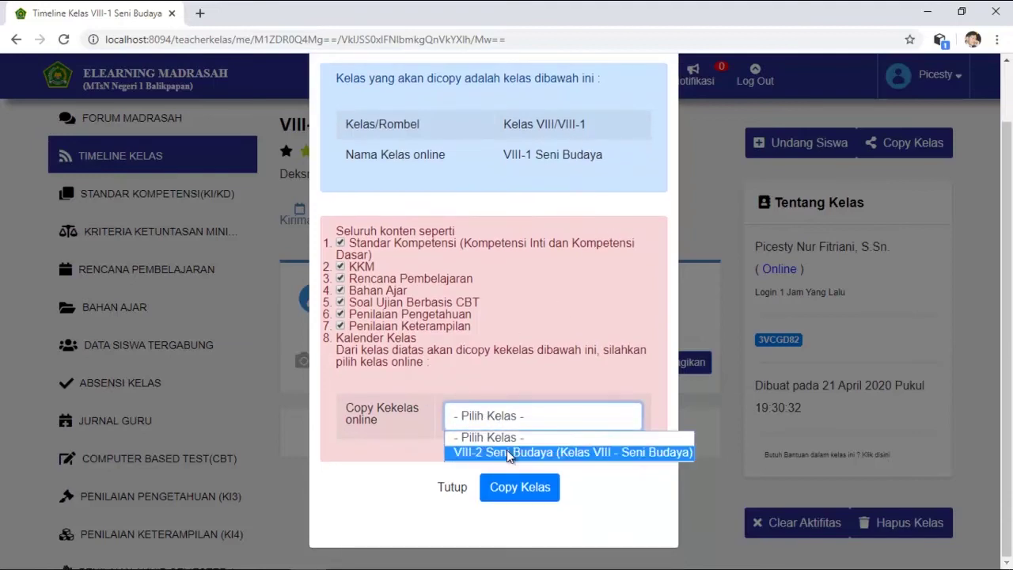
click(506, 453)
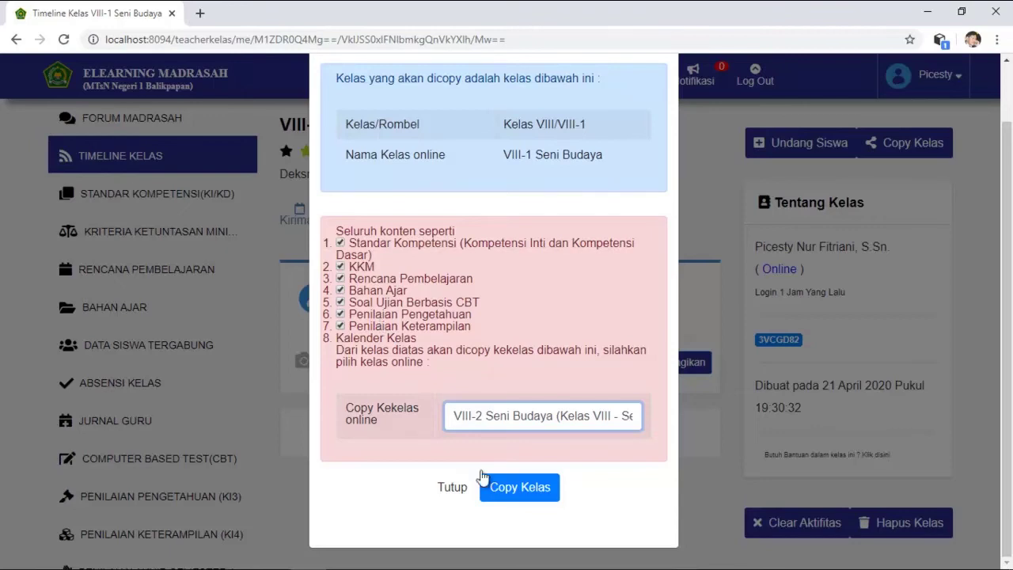
click(520, 488)
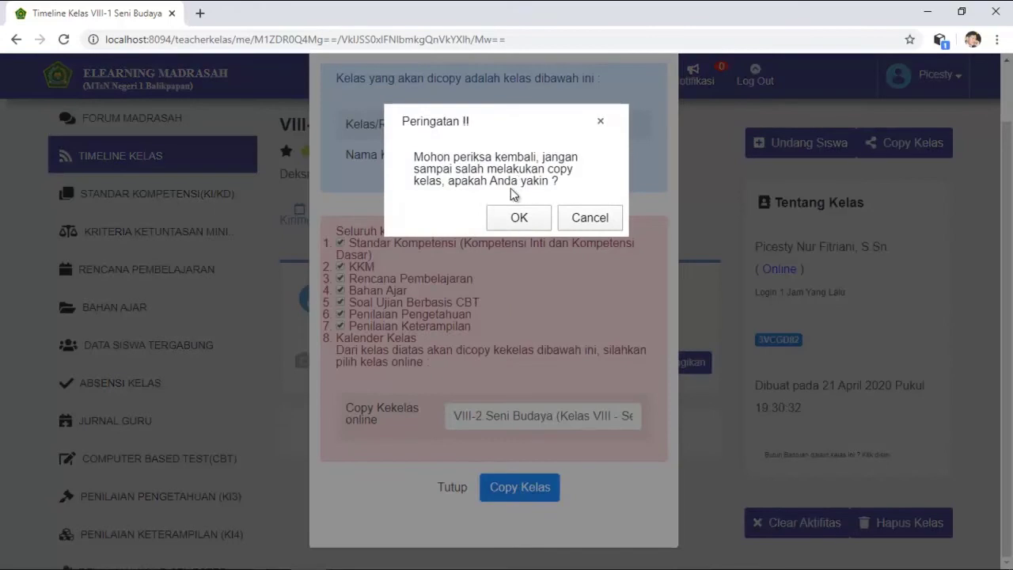
click(519, 218)
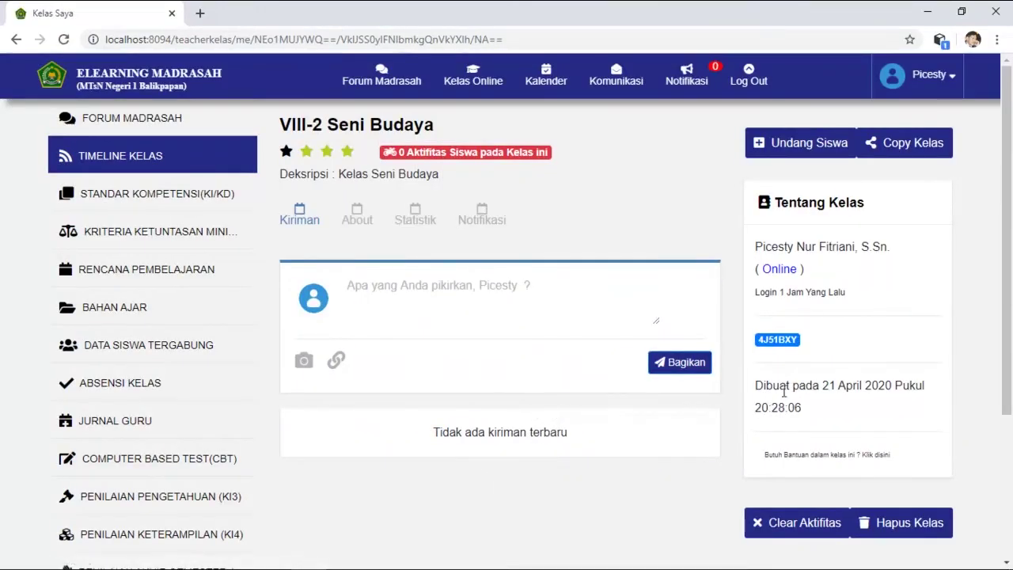
- Check the competency standards and KKM pages of VIII-2 Seni Budaya for the copied content
click(197, 196)
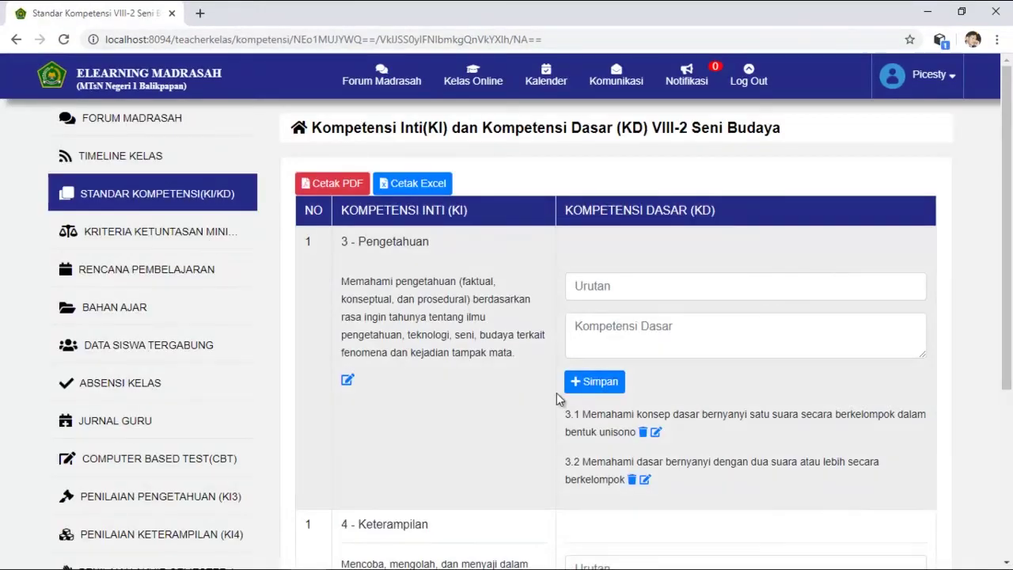
click(140, 231)
click(129, 277)
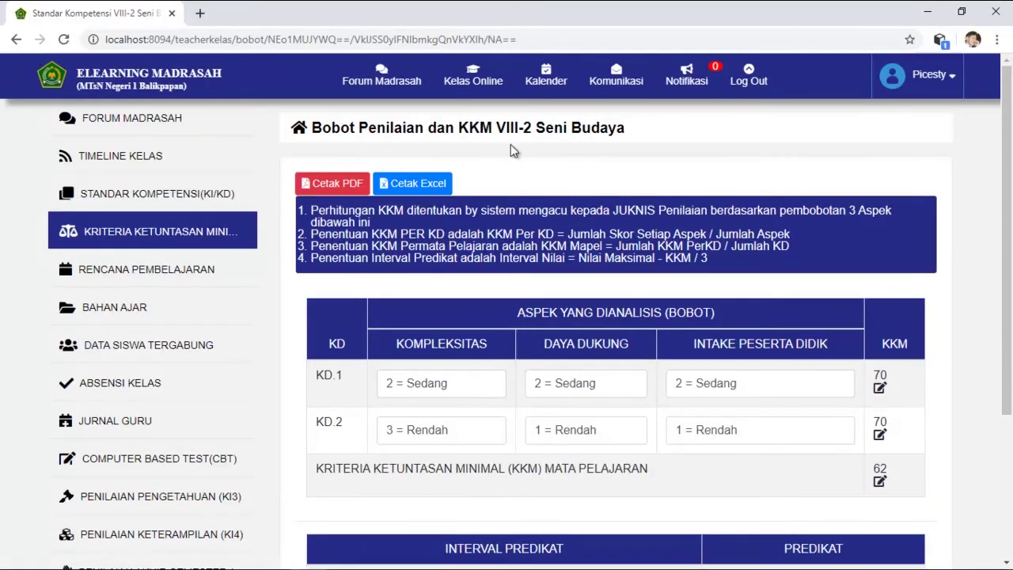
- Compare the teaching materials of the VIII-1 Seni Budaya class with those in VIII-2 Seni Budaya
click(473, 75)
click(495, 137)
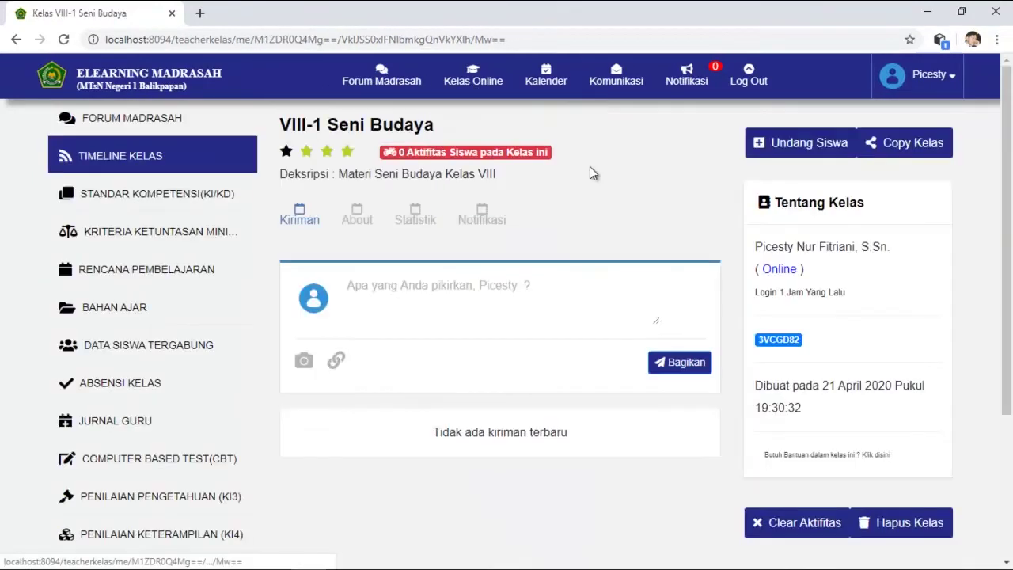
click(141, 269)
click(137, 315)
click(473, 75)
click(495, 163)
click(156, 315)
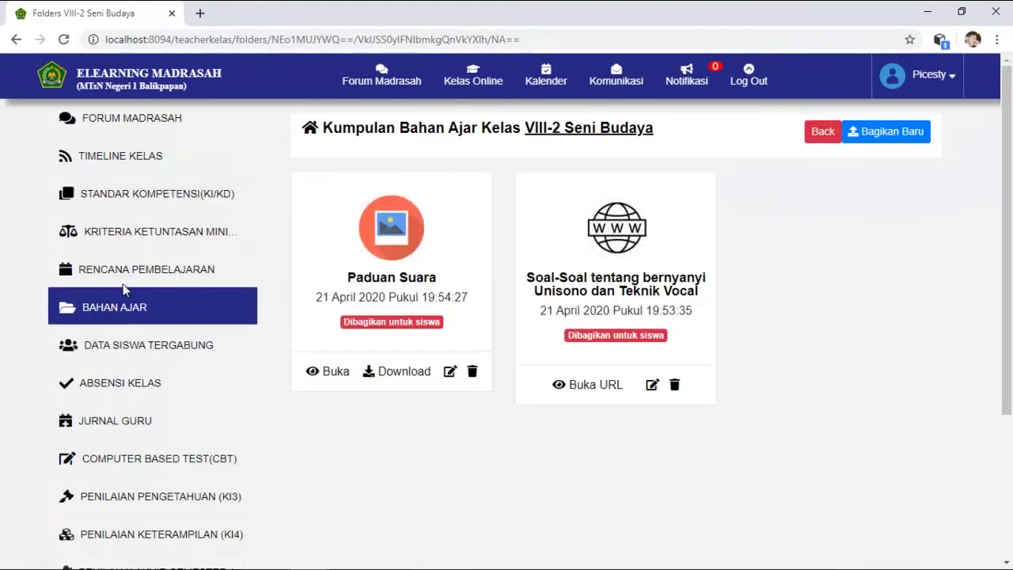
- Open the joined students page of VIII-2 Seni Budaya and look through the list of Rombel VIII-2 students available to invite
click(131, 349)
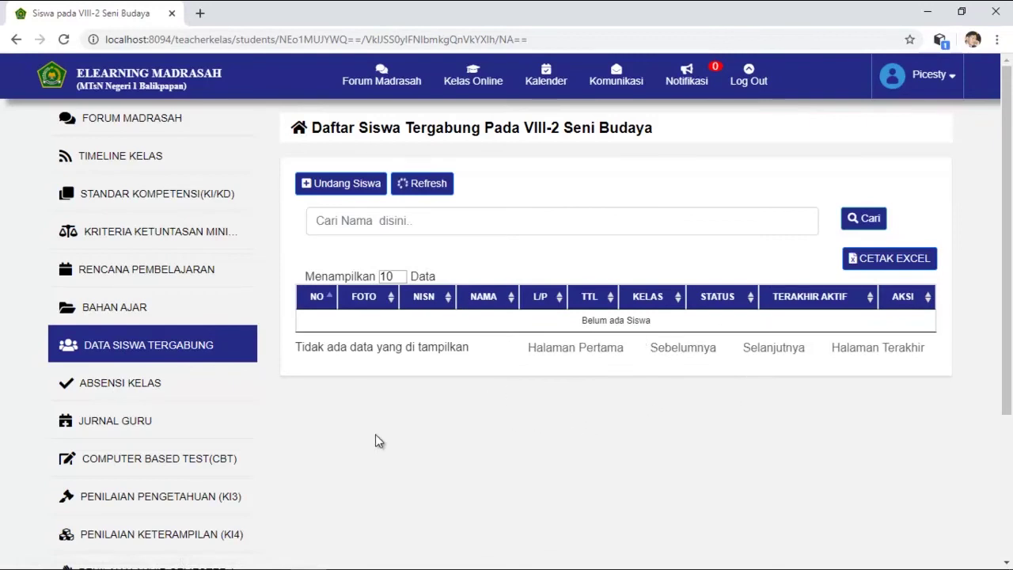
click(345, 187)
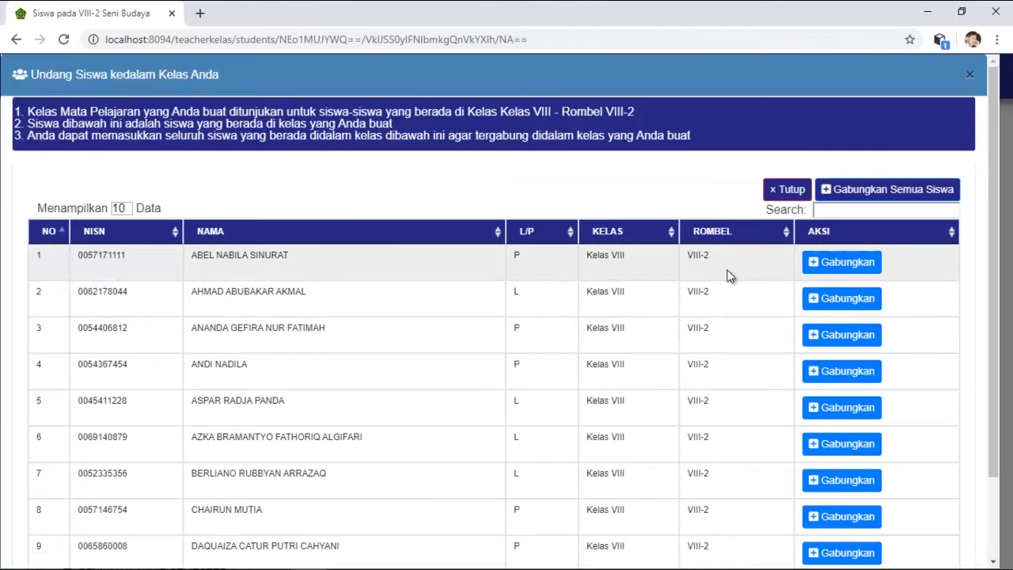
click(124, 208)
click(123, 267)
scroll(558, 326, down, 5)
scroll(664, 394, down, 4)
scroll(664, 394, up, 10)
- Try to join all listed students to VIII-2 Seni Budaya, and close the invitation list
click(887, 189)
click(519, 229)
click(588, 218)
scroll(859, 407, down, 4)
scroll(862, 398, up, 4)
click(787, 190)
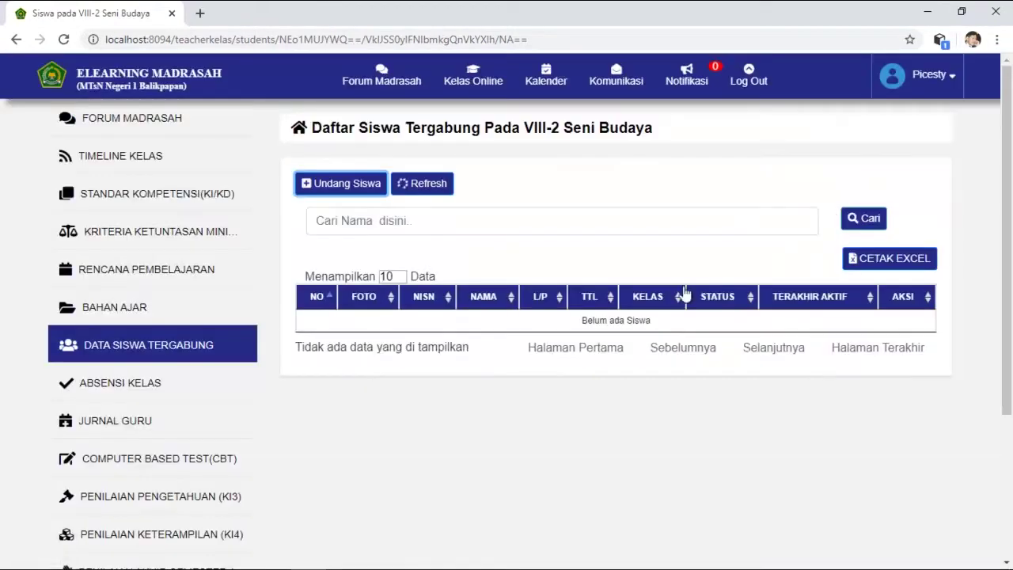
- Return to the Forum Madrasah and view the academic calendar for the current semester
scroll(761, 346, down, 4)
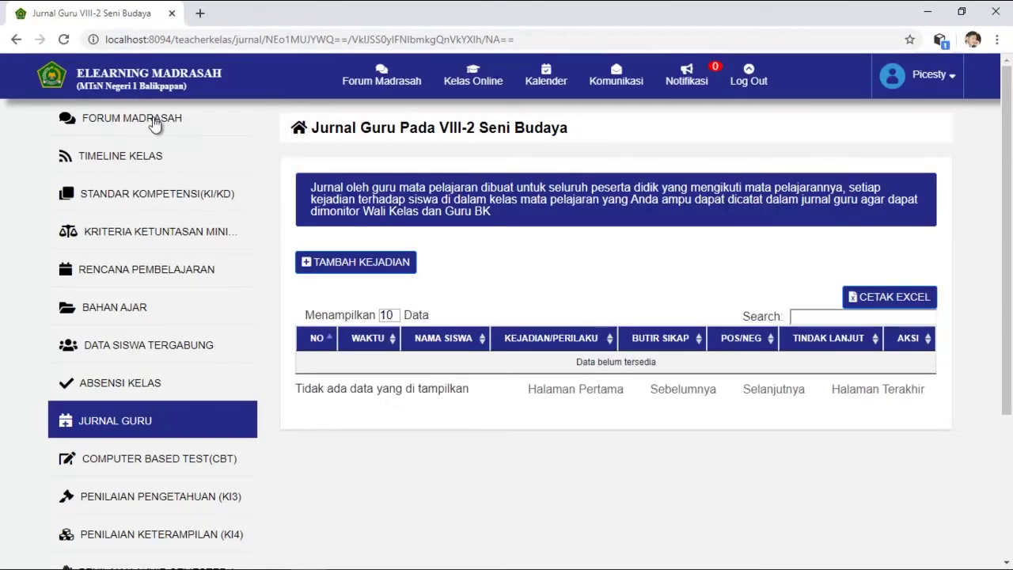
click(152, 120)
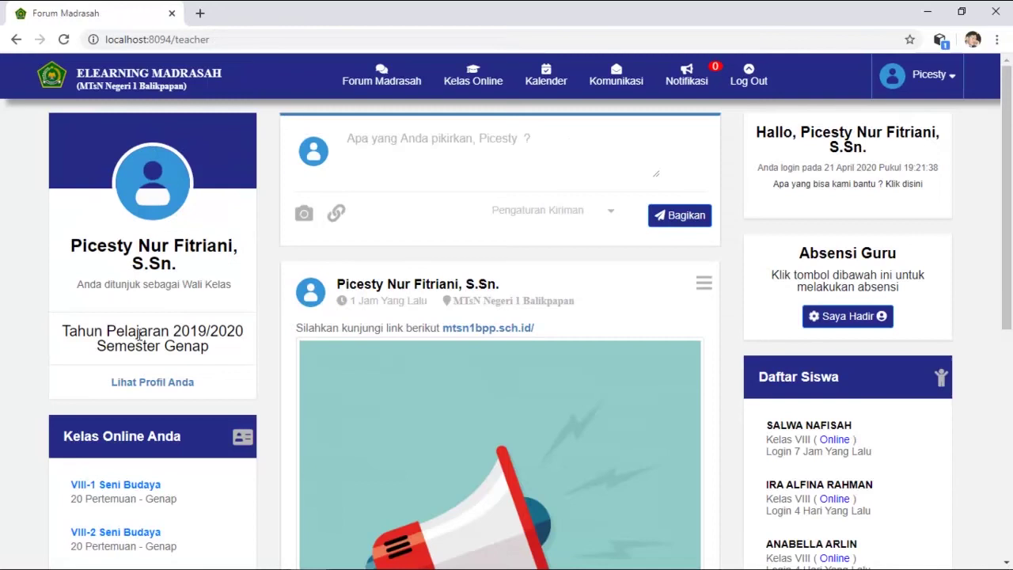
mouse_move(1008, 251)
mouse_down()
mouse_move(1008, 259)
mouse_move(1007, 251)
mouse_up()
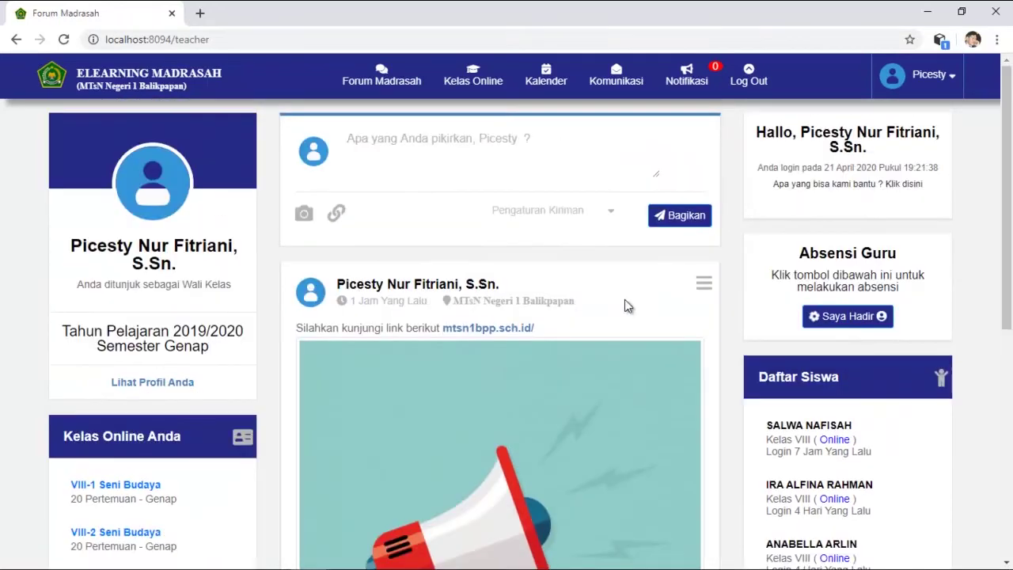
click(544, 76)
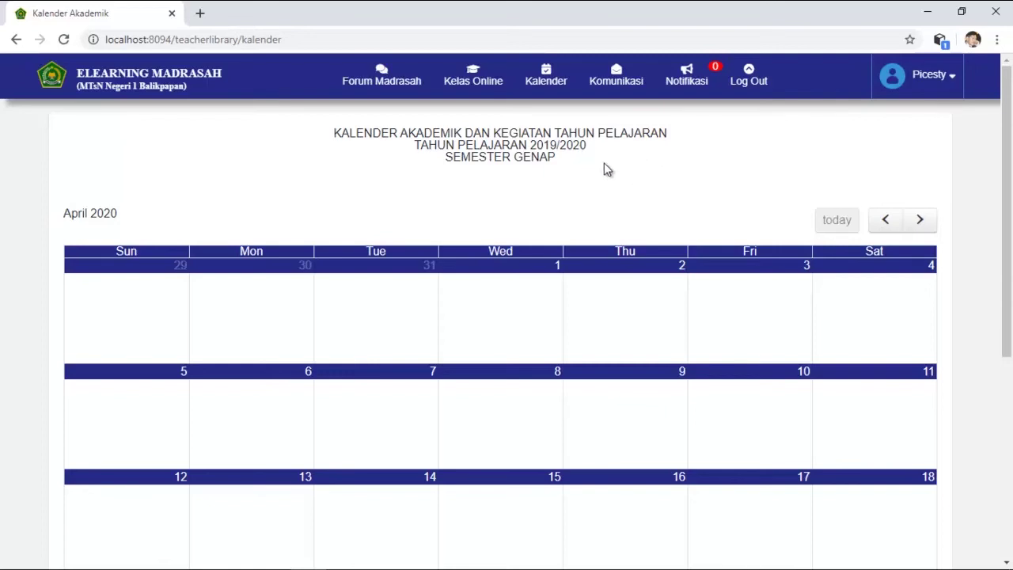
- Choose a teacher further down the communication list and send the chat message "Assalamu Alaikum...."
click(620, 91)
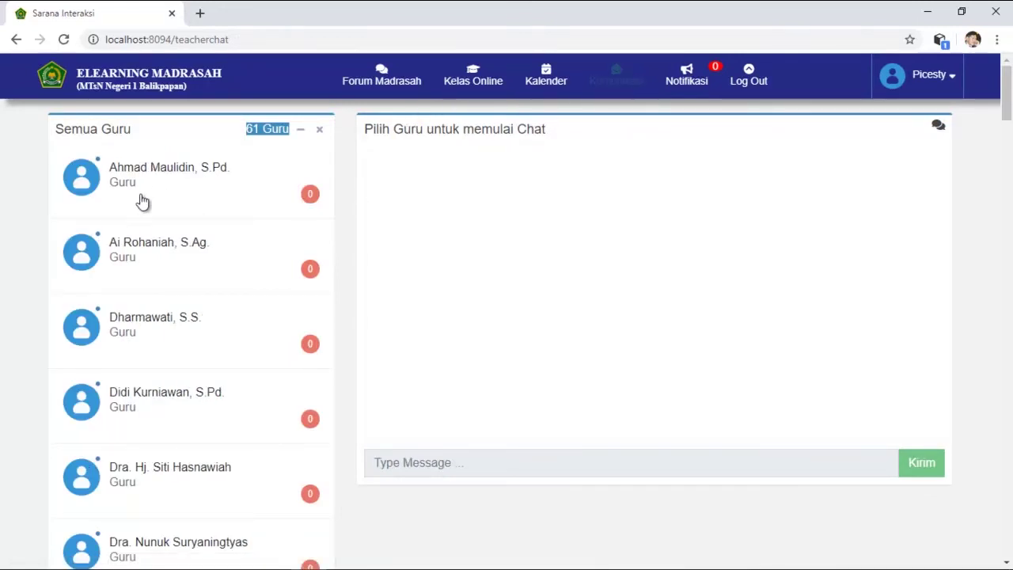
scroll(190, 375, down, 2)
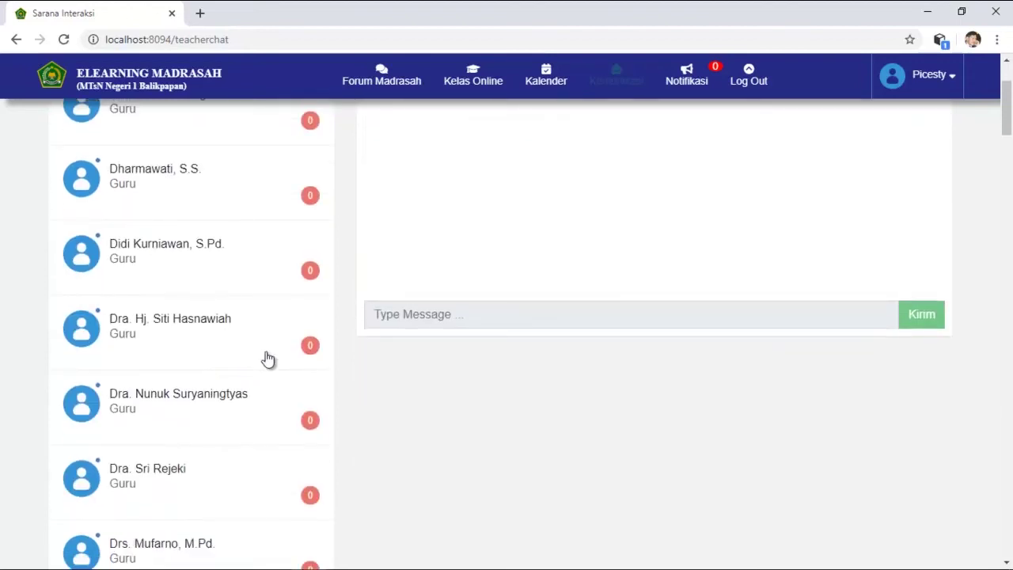
scroll(238, 348, down, 5)
scroll(223, 356, down, 9)
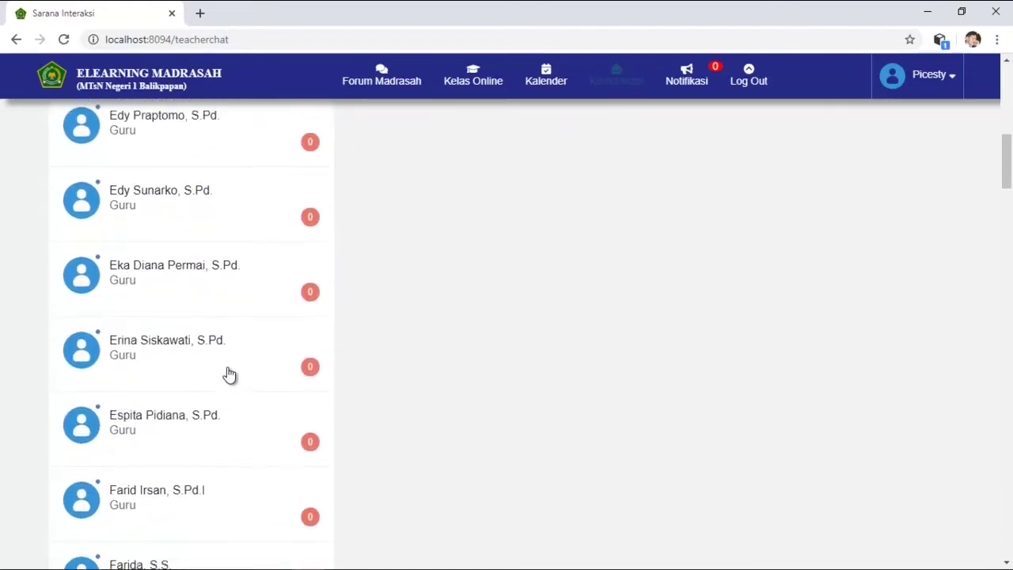
scroll(242, 379, down, 8)
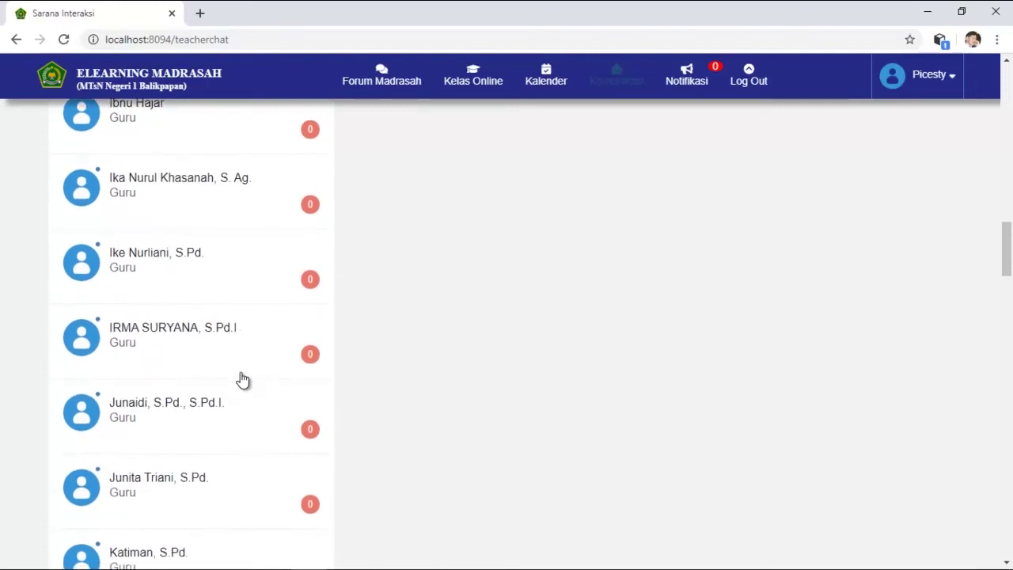
click(162, 356)
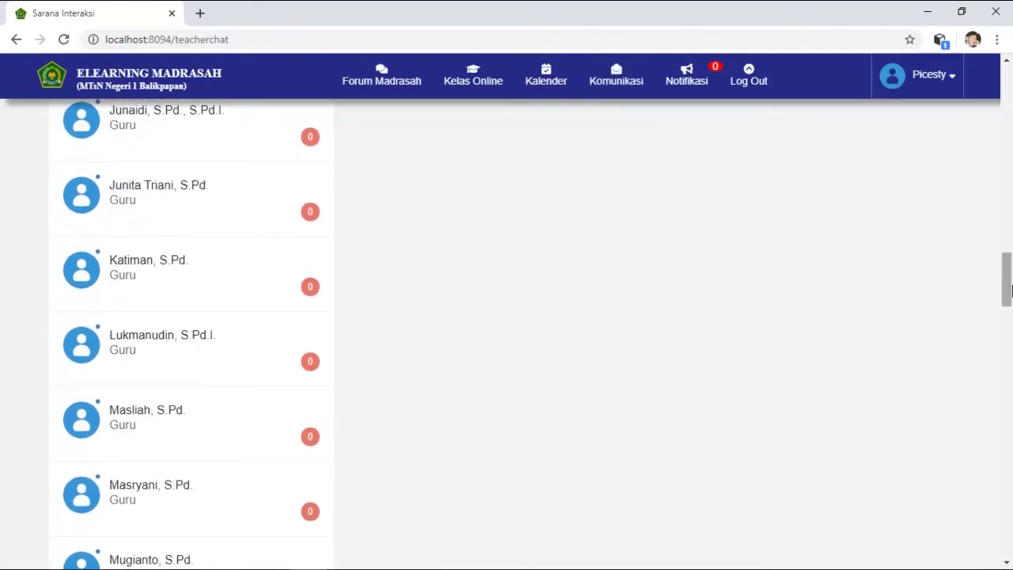
click(461, 449)
text(Assalamu Alaikum)
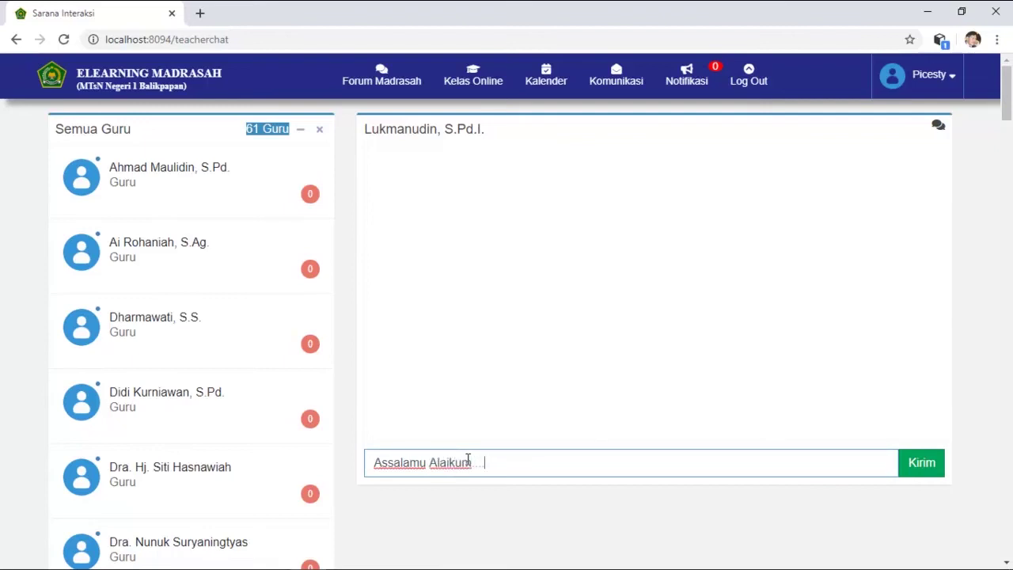
click(918, 469)
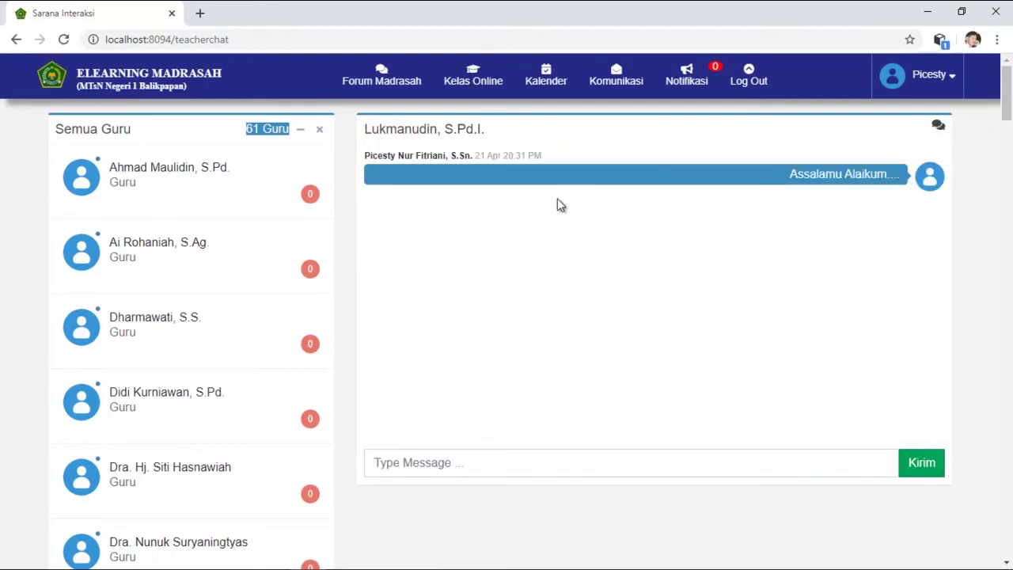
- Send the first teacher in the list the chat message "Selamat Pagi dan Salam Sejahtera untuk kita semua"
click(153, 172)
click(461, 466)
text(Selamat Pagi dan Salam Sejahtera untuk kita semua)
click(920, 465)
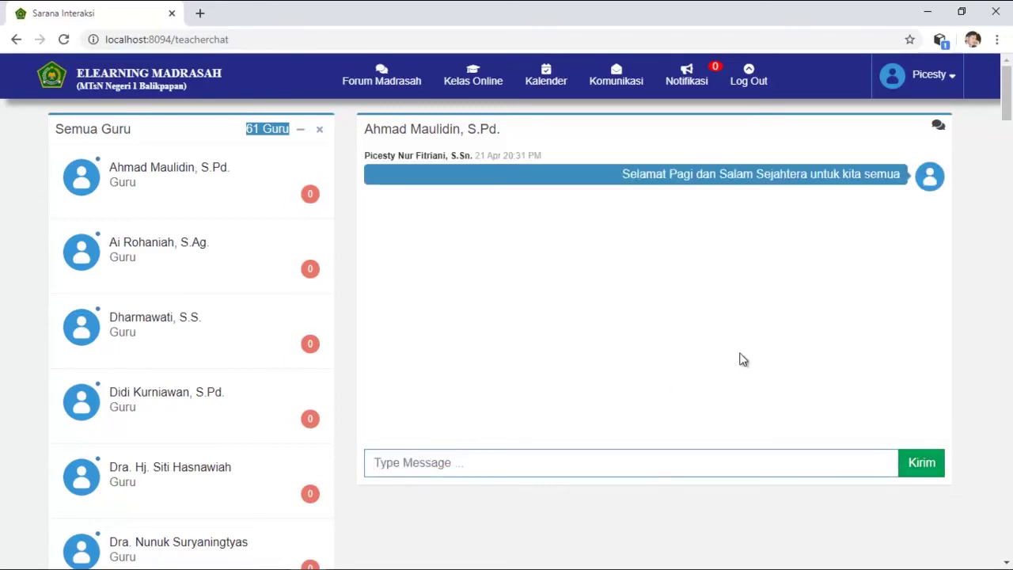
- View the full list of notifications and return to the Forum Madrasah
click(687, 79)
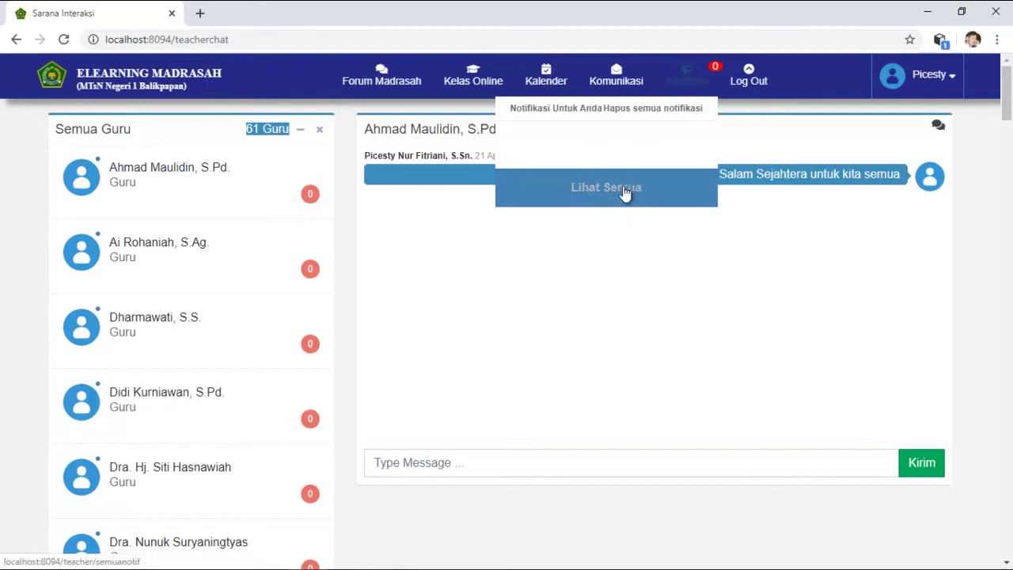
click(595, 190)
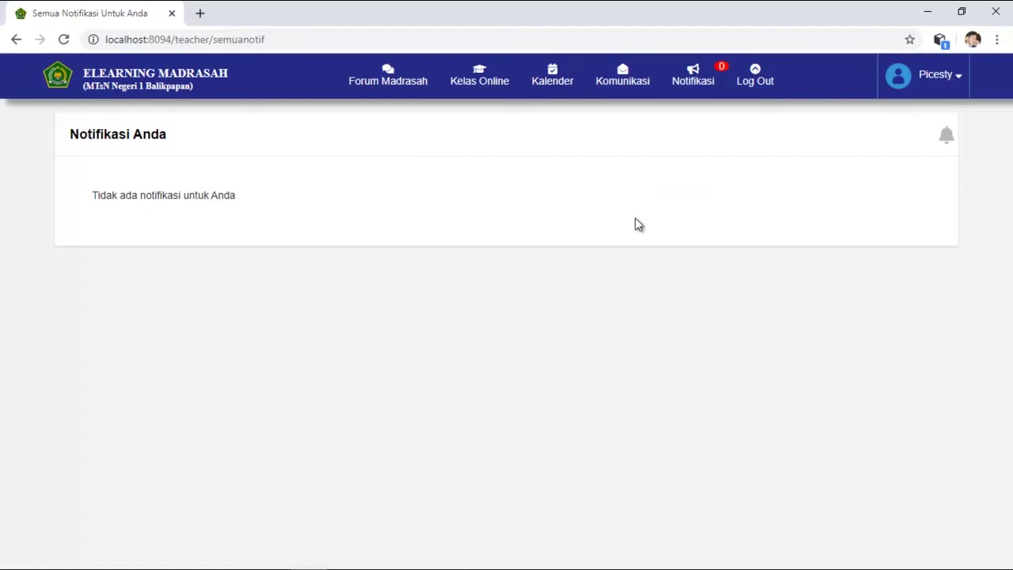
click(390, 83)
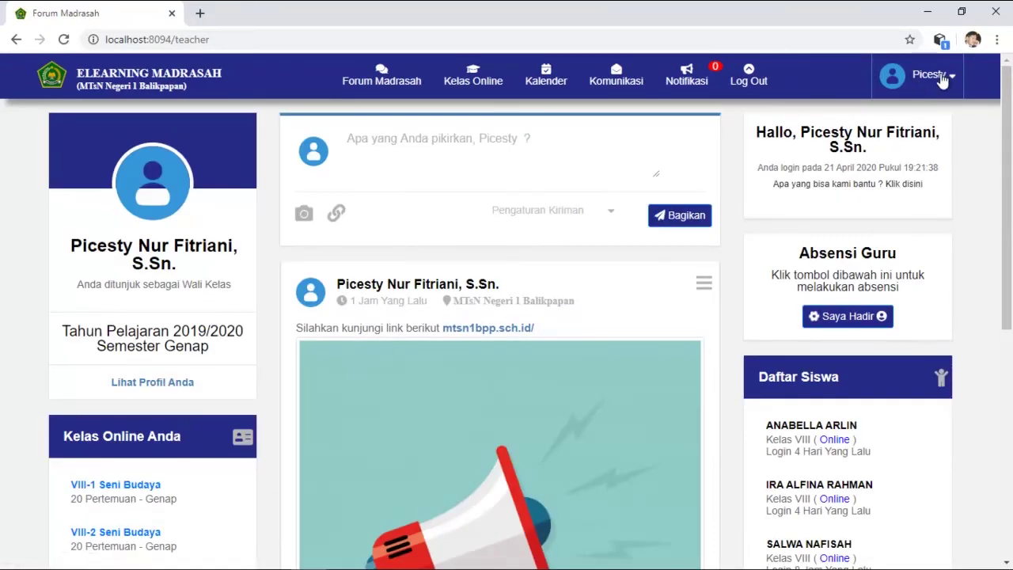
- Open the teacher's own profile page and review the personal information and posts
click(942, 79)
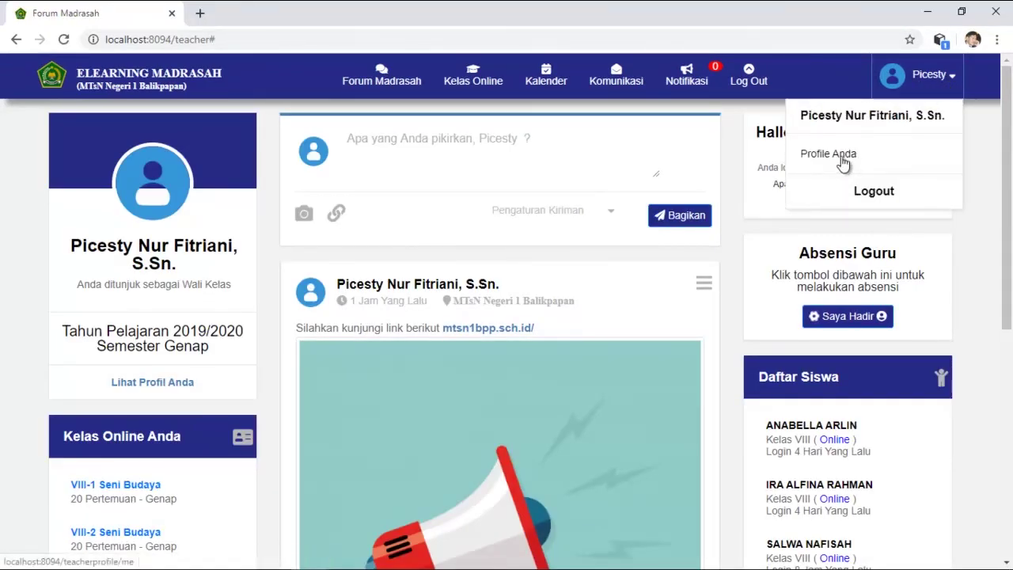
click(156, 384)
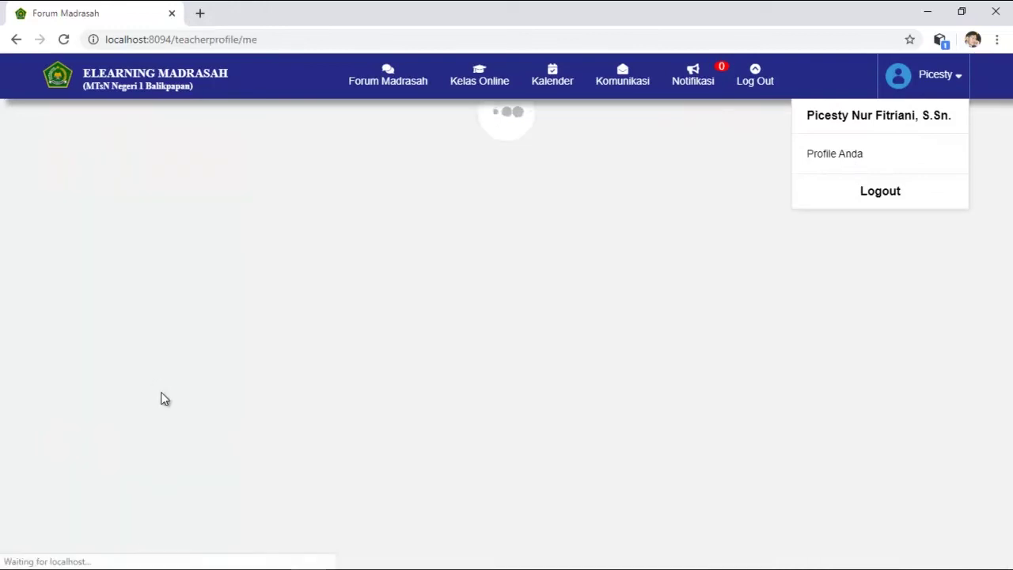
click(941, 79)
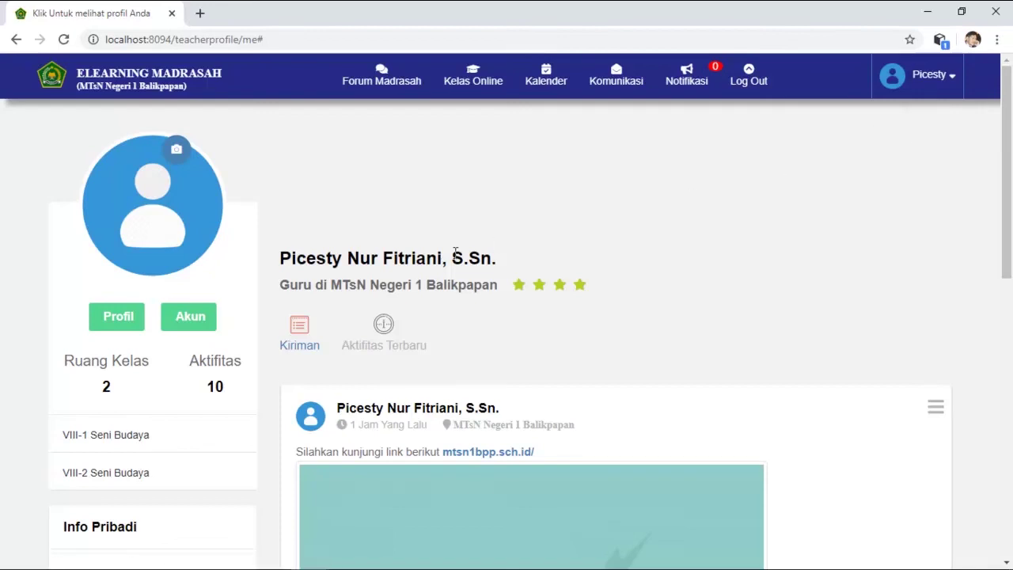
scroll(346, 315, down, 8)
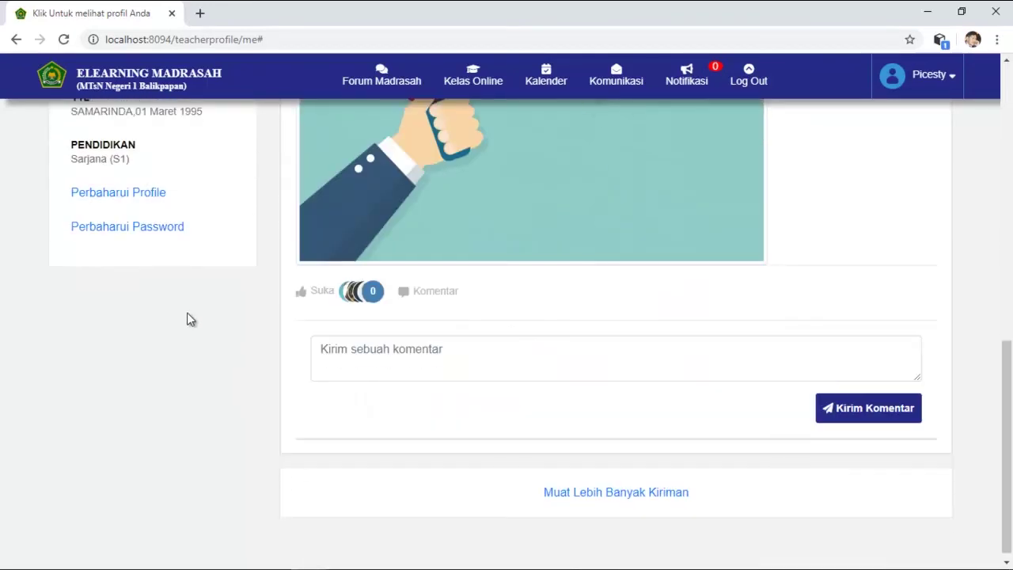
scroll(190, 318, up, 5)
scroll(130, 372, down, 2)
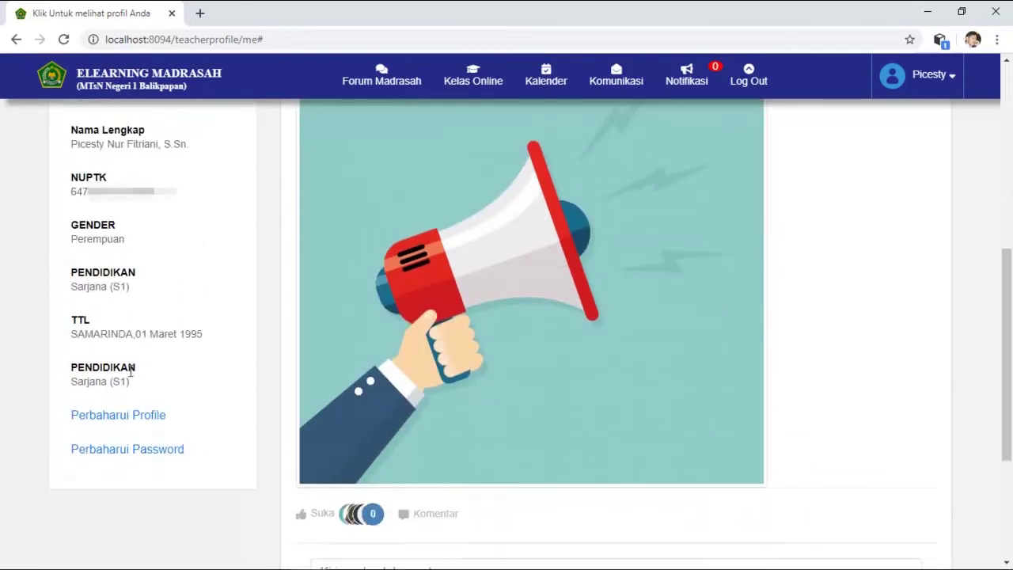
- Open the profile update form, check the gender field and the other personal details, and open the password update
click(116, 417)
click(459, 409)
scroll(459, 409, down, 1)
click(464, 408)
scroll(464, 408, down, 2)
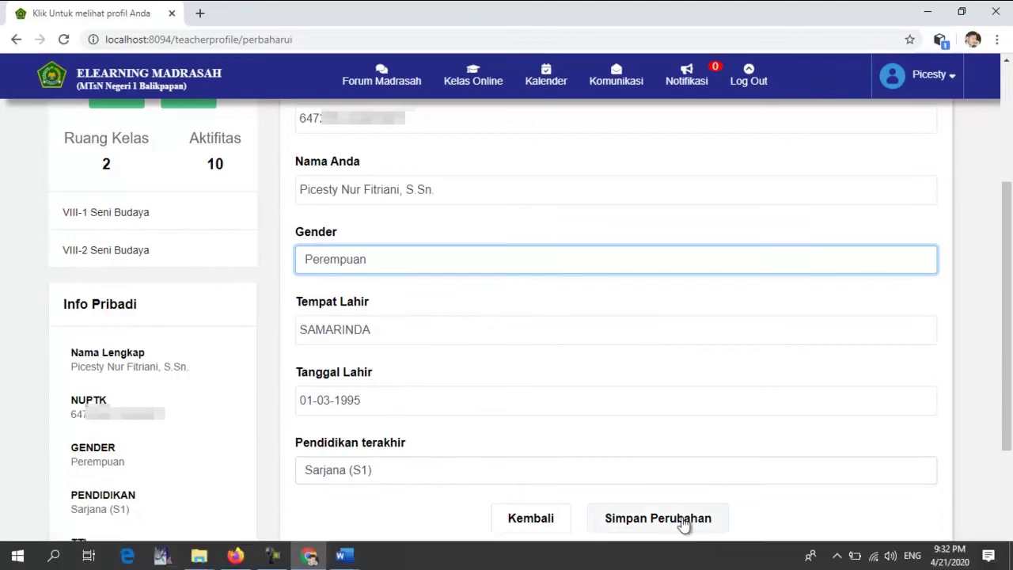
scroll(251, 401, down, 3)
click(128, 470)
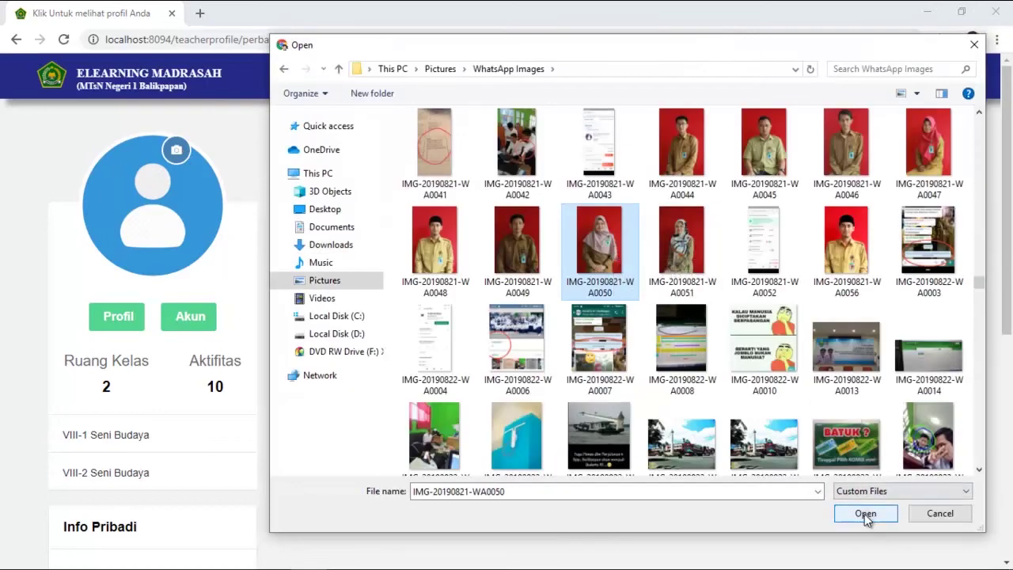
- Upload IMG-20190821-WA0050 as the new profile photo, slightly enlarged and shifted down so the head fits inside the crop frame
click(865, 513)
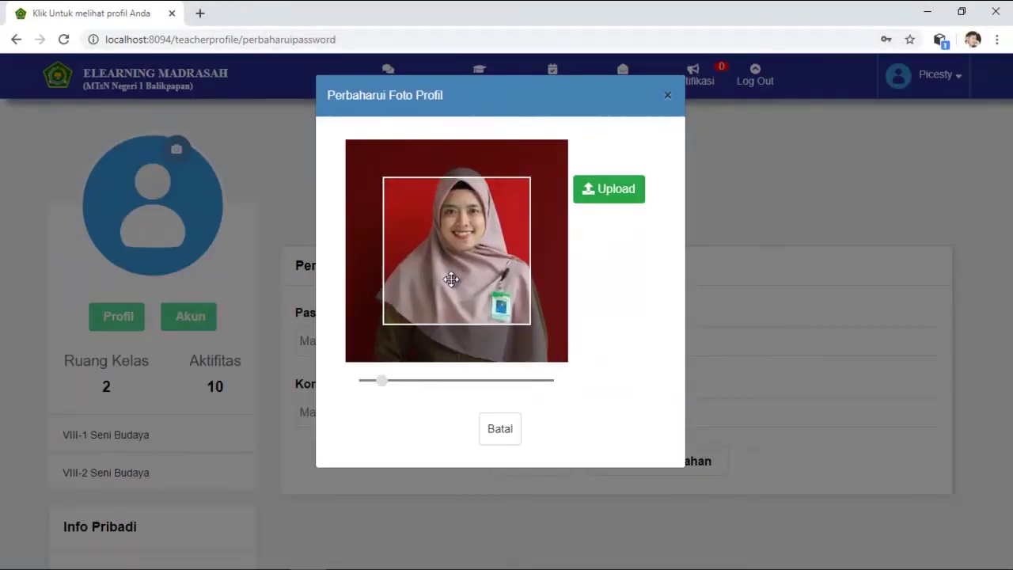
mouse_move(383, 381)
mouse_down()
mouse_move(373, 387)
mouse_move(387, 385)
mouse_up()
drag(441, 294, 441, 315)
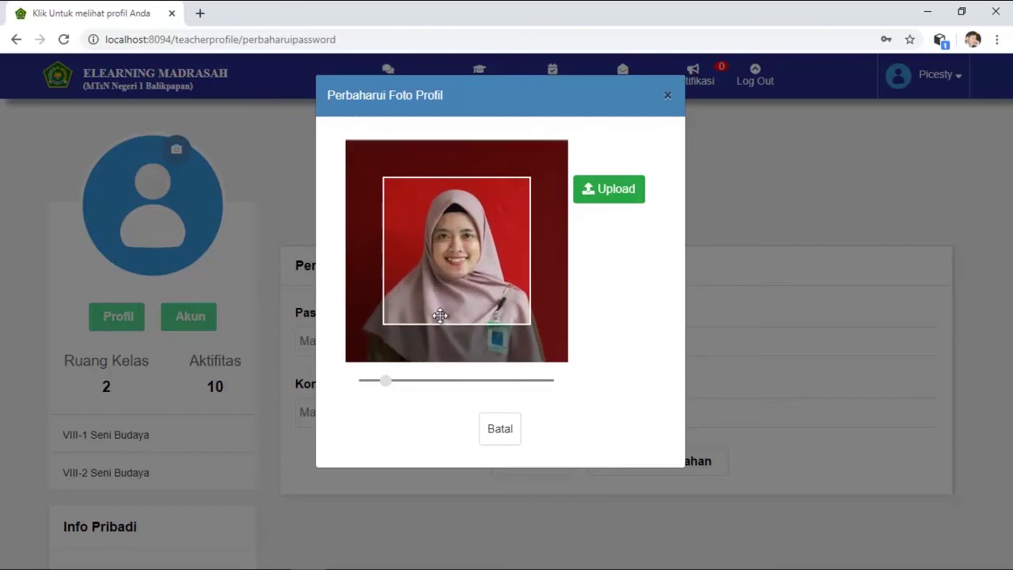
click(613, 191)
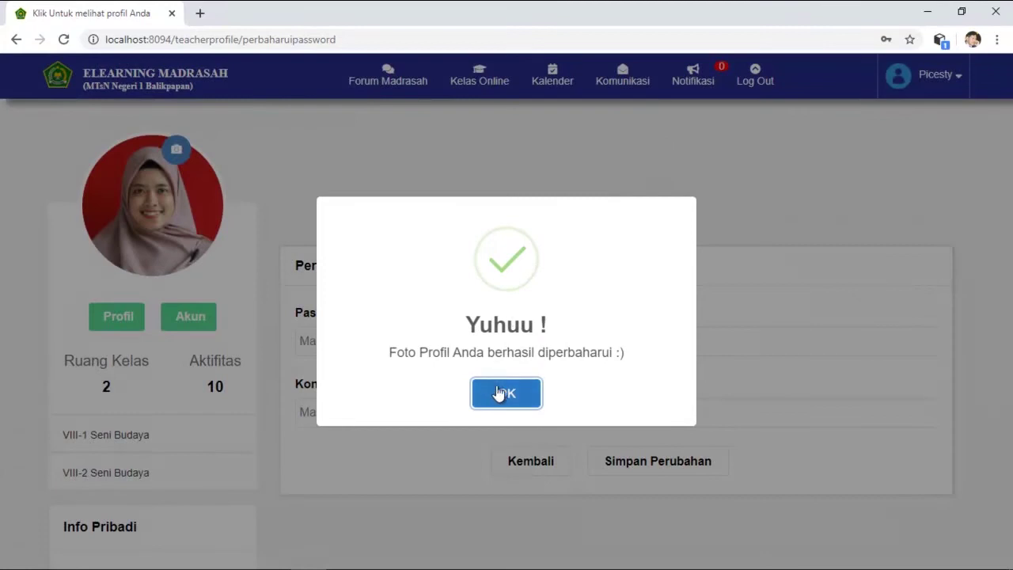
click(498, 393)
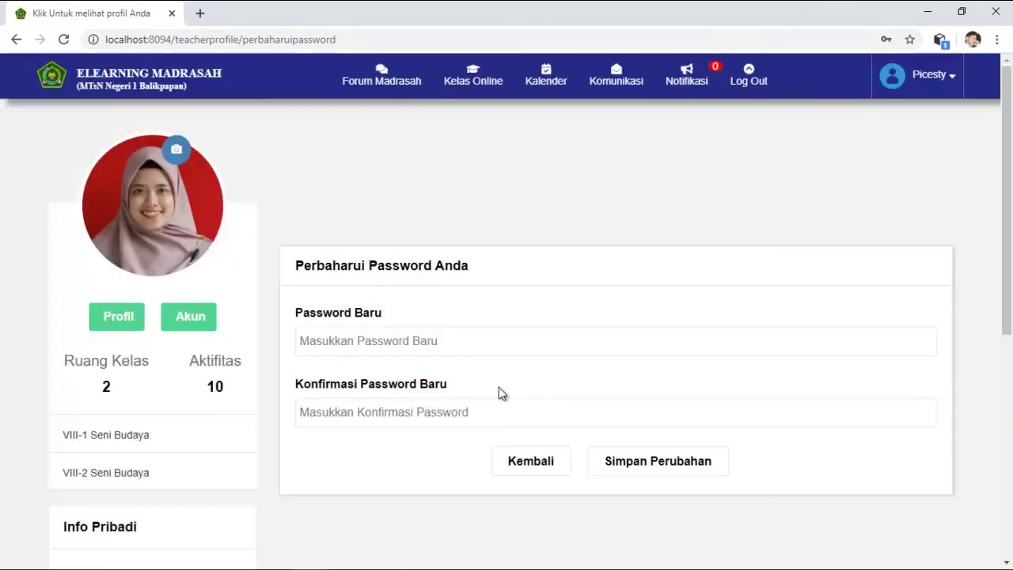
- Return to the Forum Madrasah and open the homeroom class Kelas VIII - VIII-2
click(383, 87)
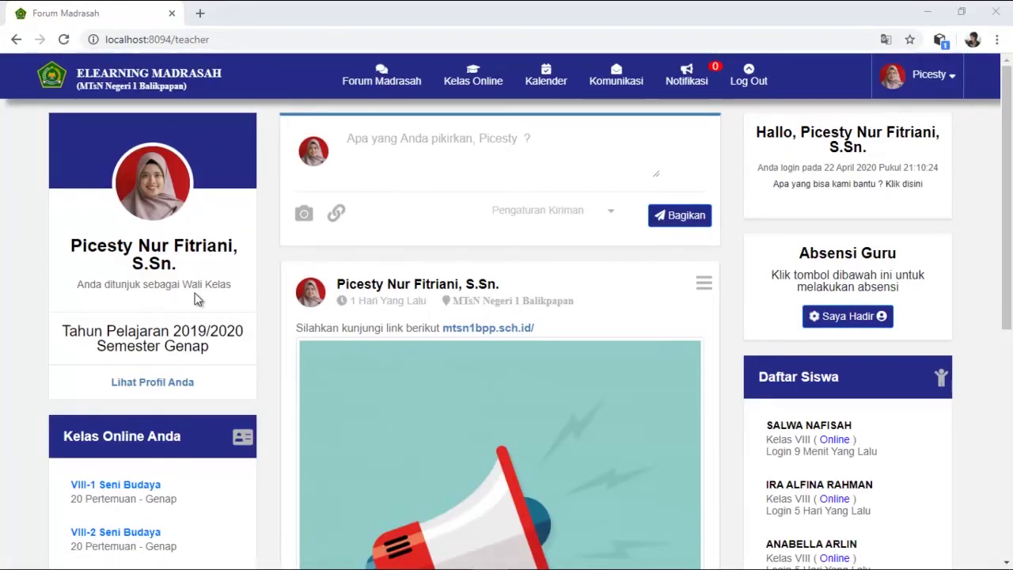
scroll(286, 299, down, 4)
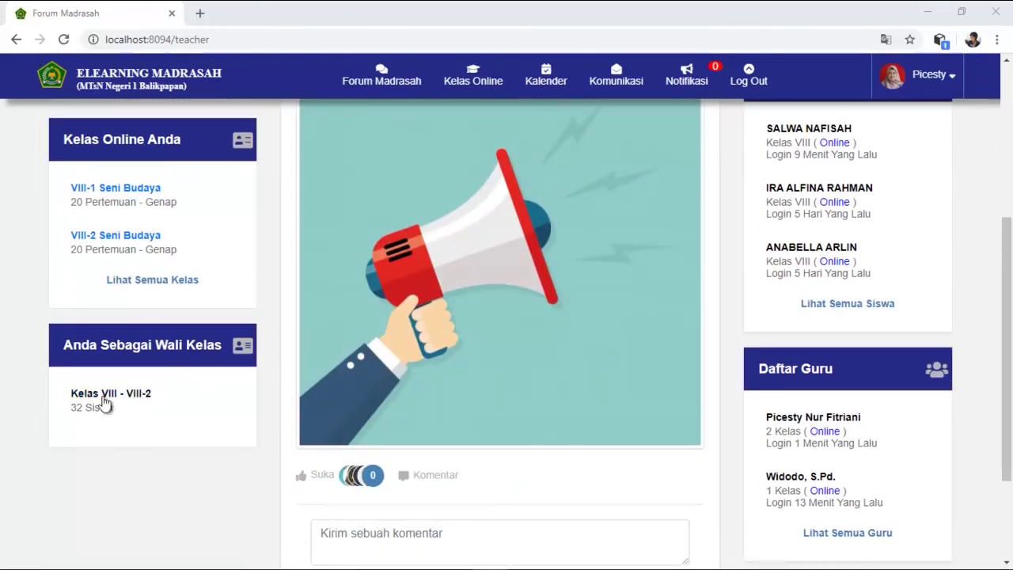
click(71, 399)
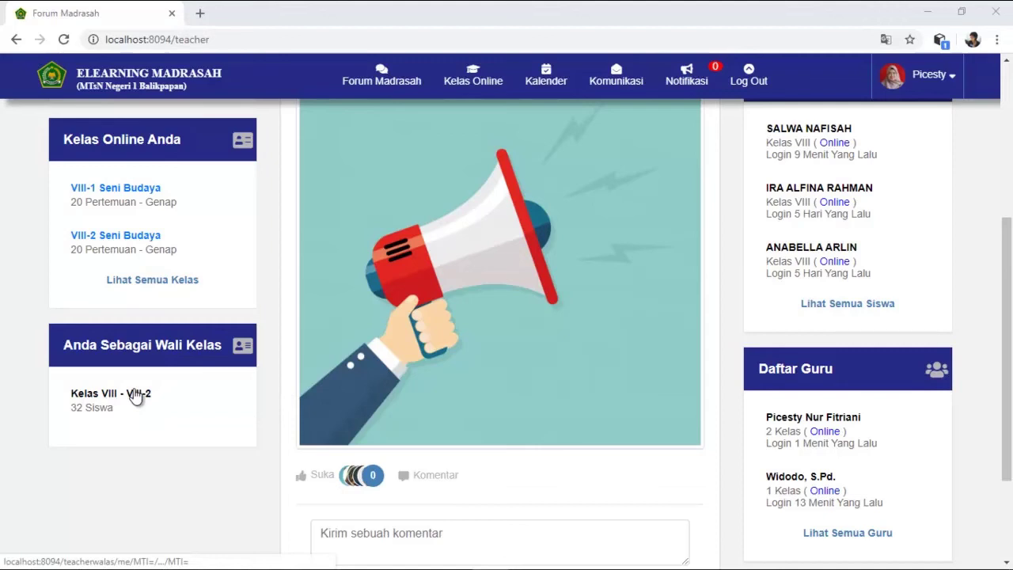
click(132, 398)
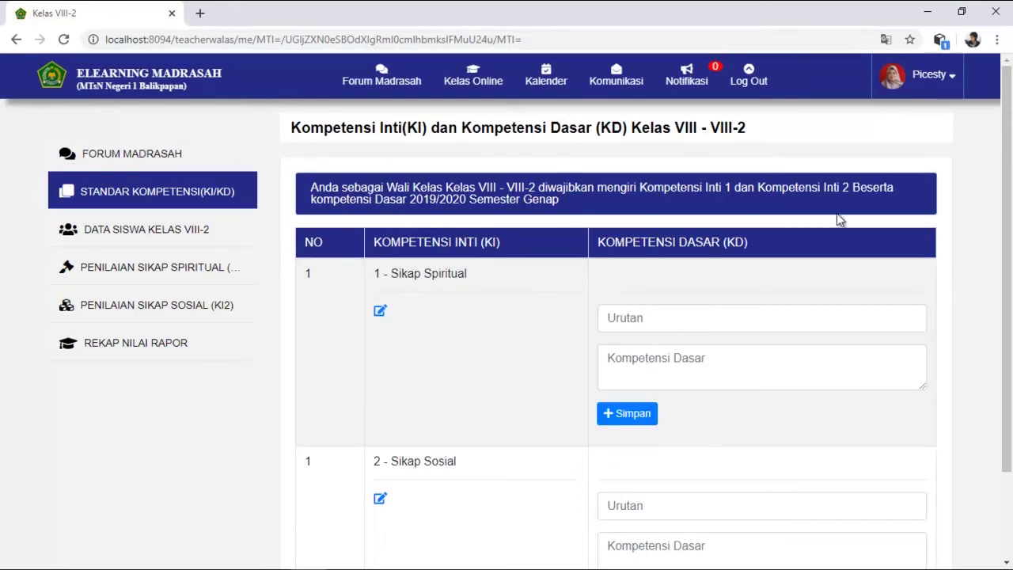
- Fill in and save the core competency for 1 - Sikap Spiritual as "Menghargai dan menghayati ajaran agama yang dianutnya"
scroll(942, 474, down, 3)
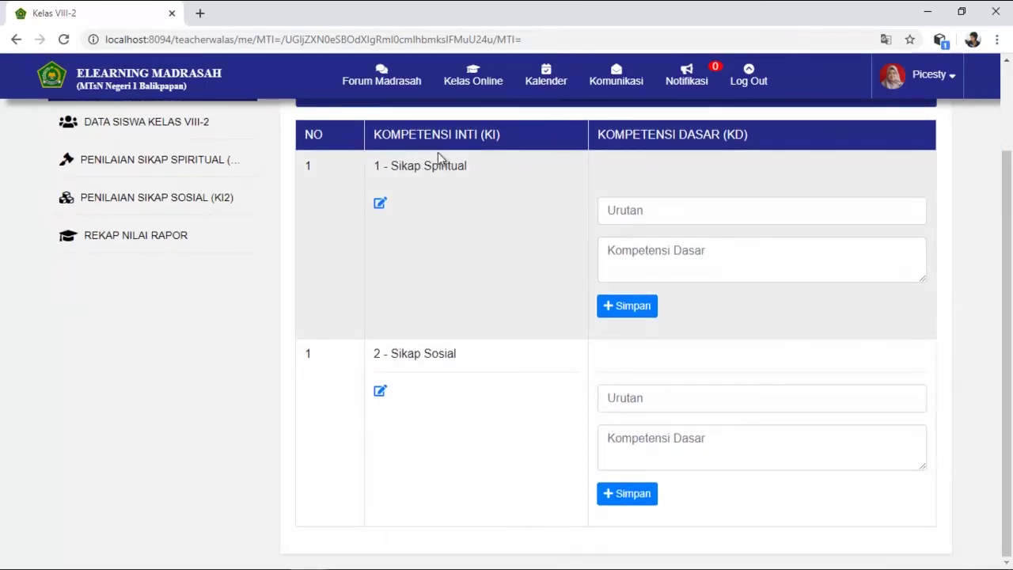
scroll(752, 170, up, 2)
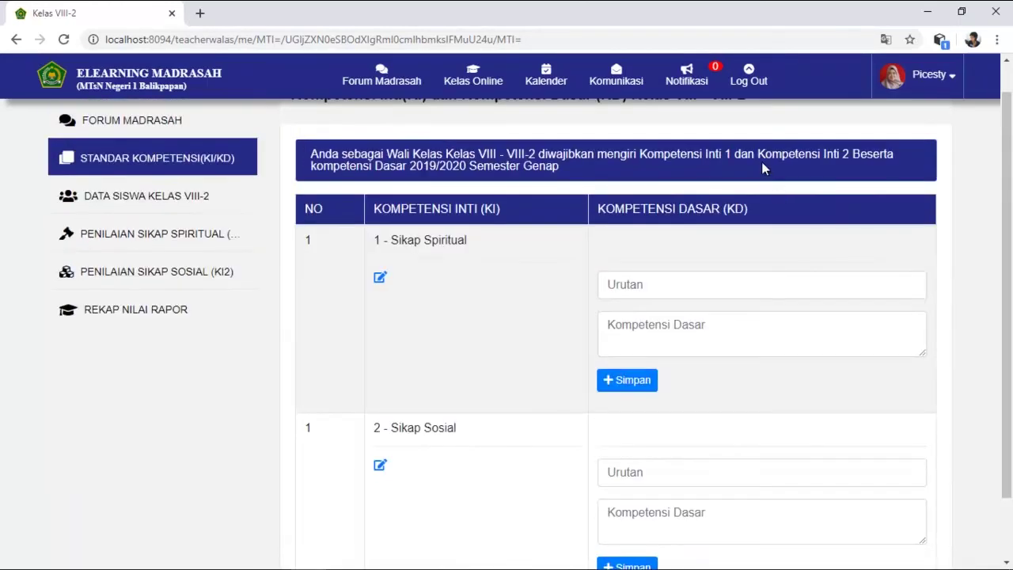
click(378, 286)
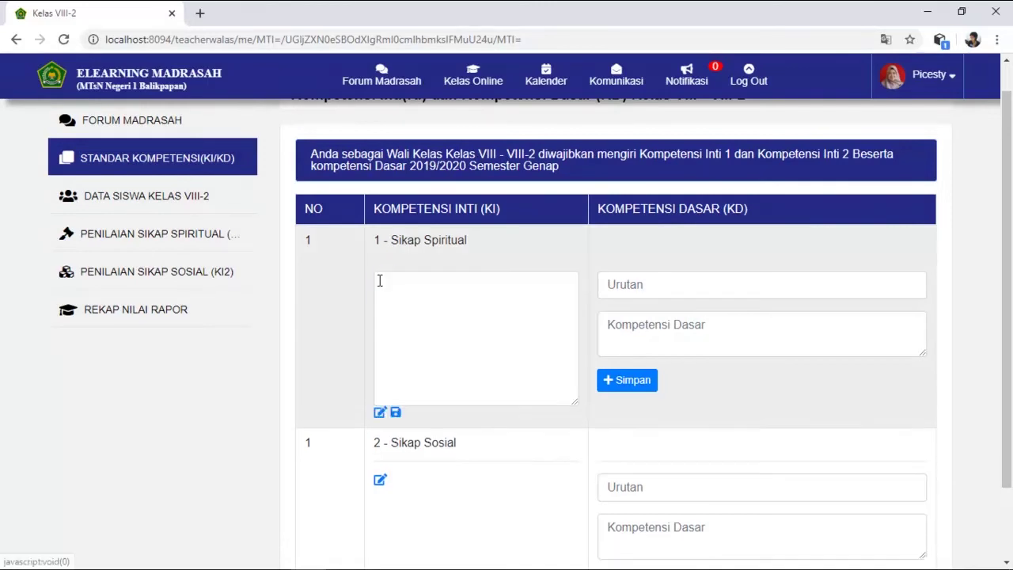
click(396, 413)
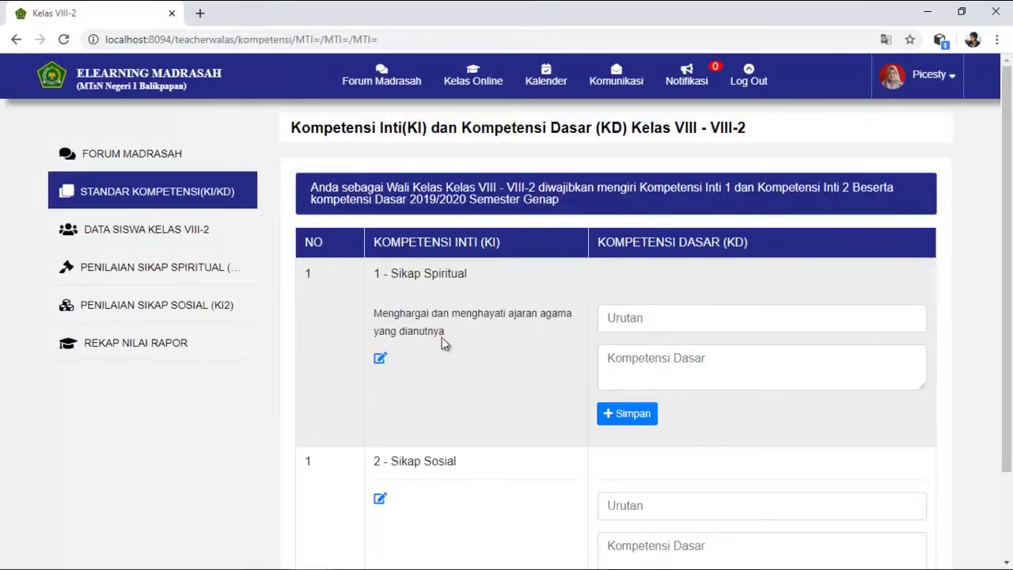
- Paste and save the 2 - Sikap Sosial core competency text beginning "Menghargai dan menghayati perilaku jujur, disiplin, tanggung jawab"
scroll(434, 472, down, 3)
click(380, 390)
key(ctrl+v)
scroll(493, 450, down, 2)
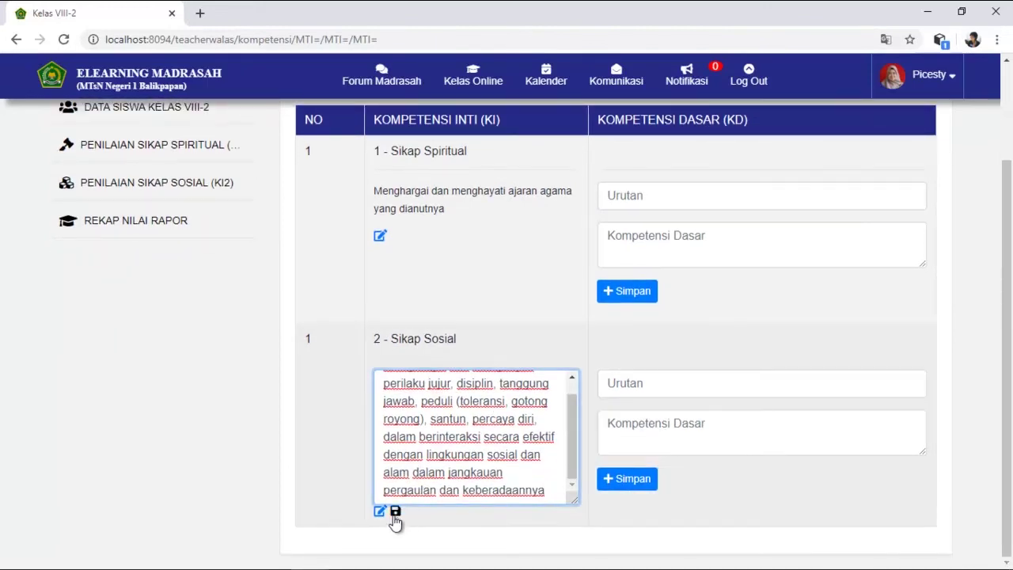
click(396, 515)
- Add Sikap Spiritual basic competency number 1, "Berdoa Sebelum dan Setelah melakukan Kegiatan"
click(688, 287)
click(912, 284)
click(679, 330)
text(Berdoa Sebelum dan Setelah)
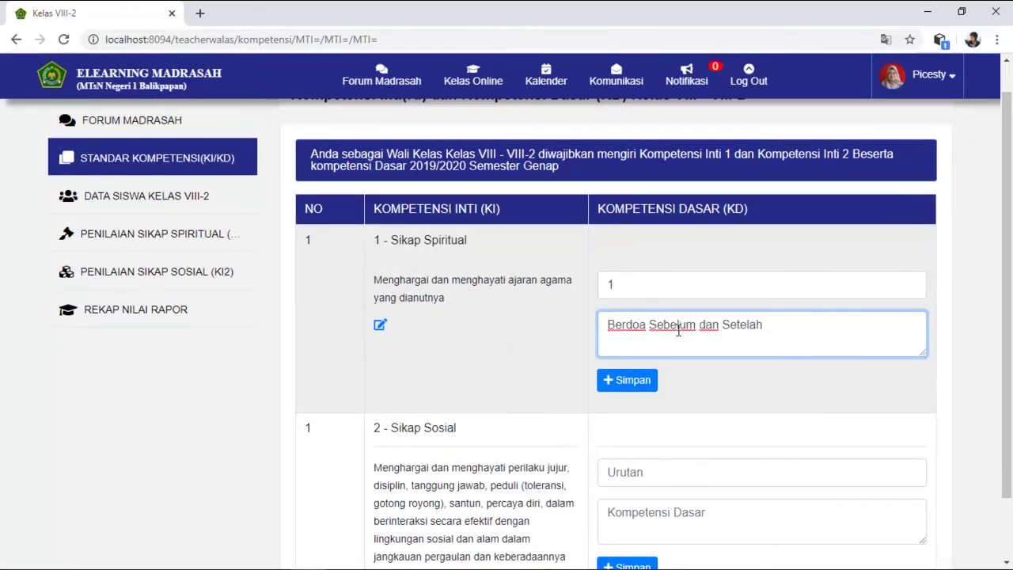
text( melakukan Kegiatan)
click(622, 380)
- Add Sikap Spiritual basic competency number 2, "Menjalankan Ibadah sesuai dengan Agamanya"
click(915, 283)
click(843, 330)
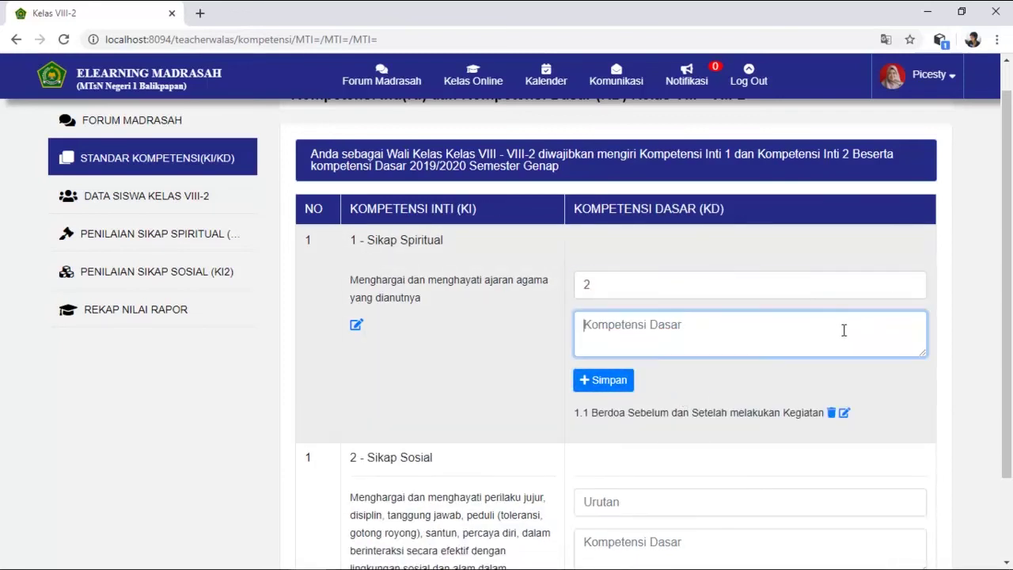
text(Menjalan)
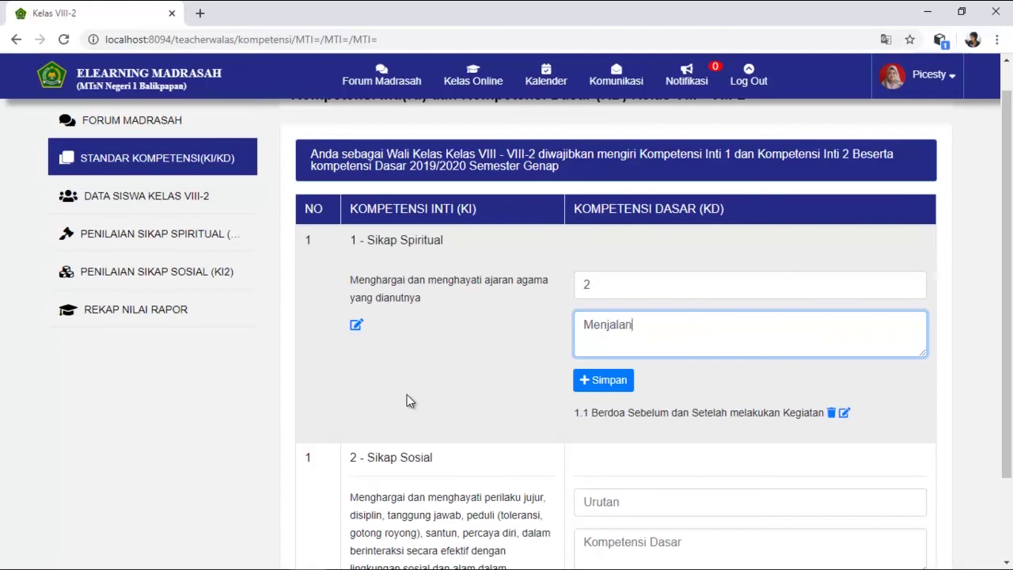
text(kan Ibadah sesuai)
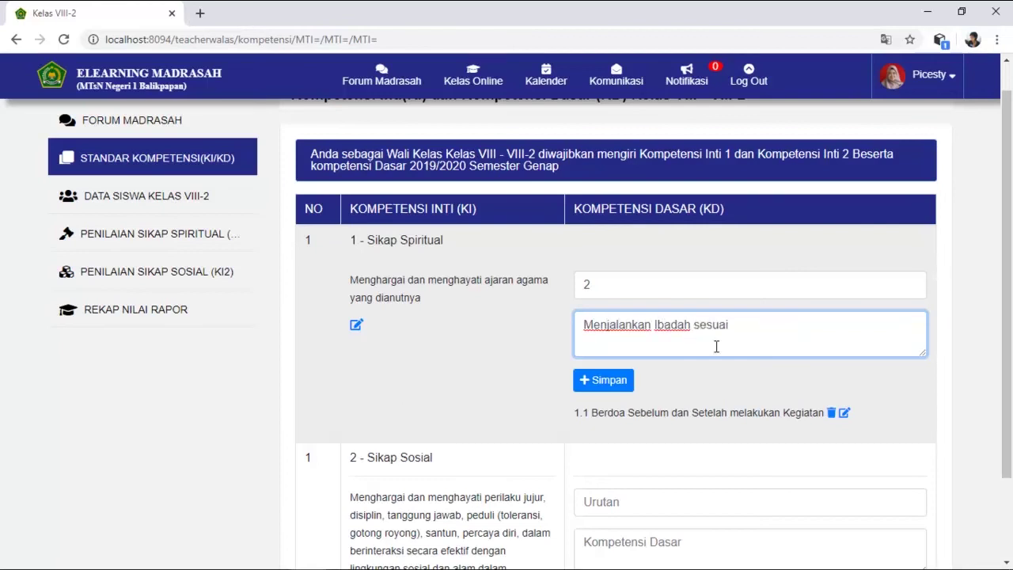
text( dengan Agamanya)
click(626, 383)
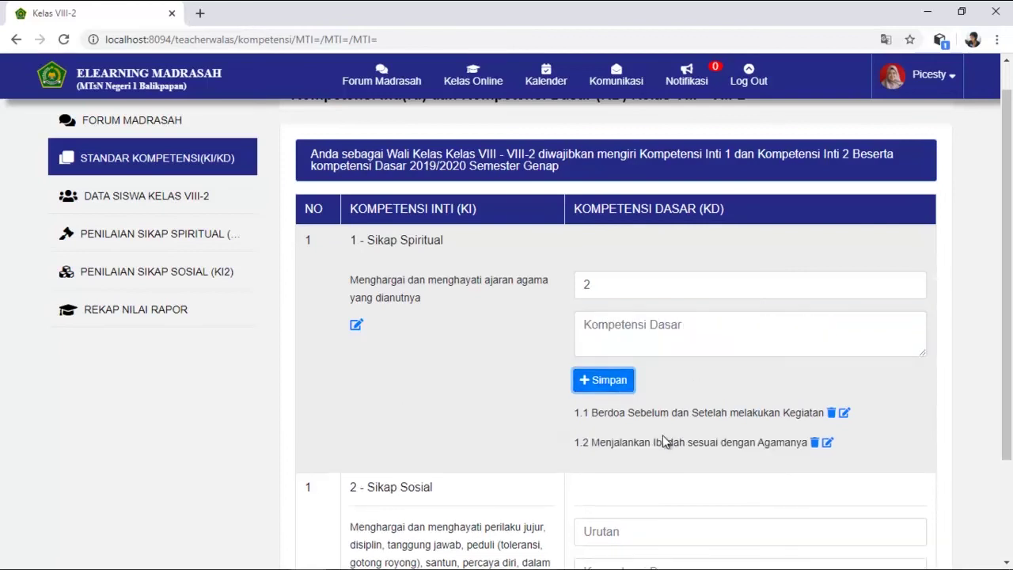
- Add the basic competency "Jujur" as number 1 under Sikap Sosial
scroll(664, 442, down, 2)
click(690, 399)
text(1)
click(830, 446)
text(Jujur)
click(610, 499)
- Add the basic competency "Disiplin" as number 2 under Sikap Sosial
click(918, 394)
click(793, 454)
text(Disiplin)
click(605, 493)
- Add the basic competency "Tanggung Jawab" as number 3 under Sikap Sosial
click(918, 394)
scroll(696, 427, down, 1)
click(648, 381)
text(Tanggung Jawab)
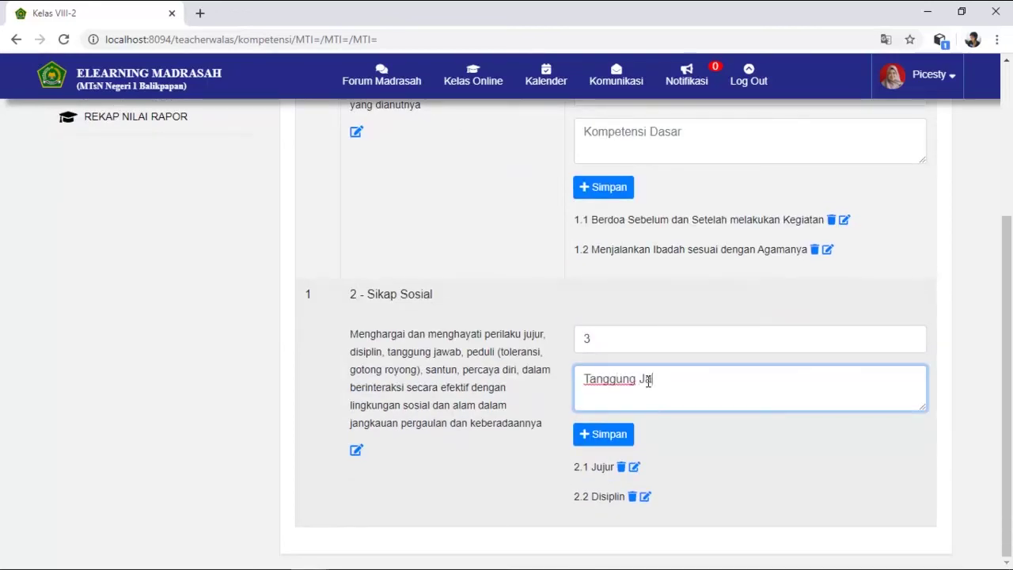
click(600, 440)
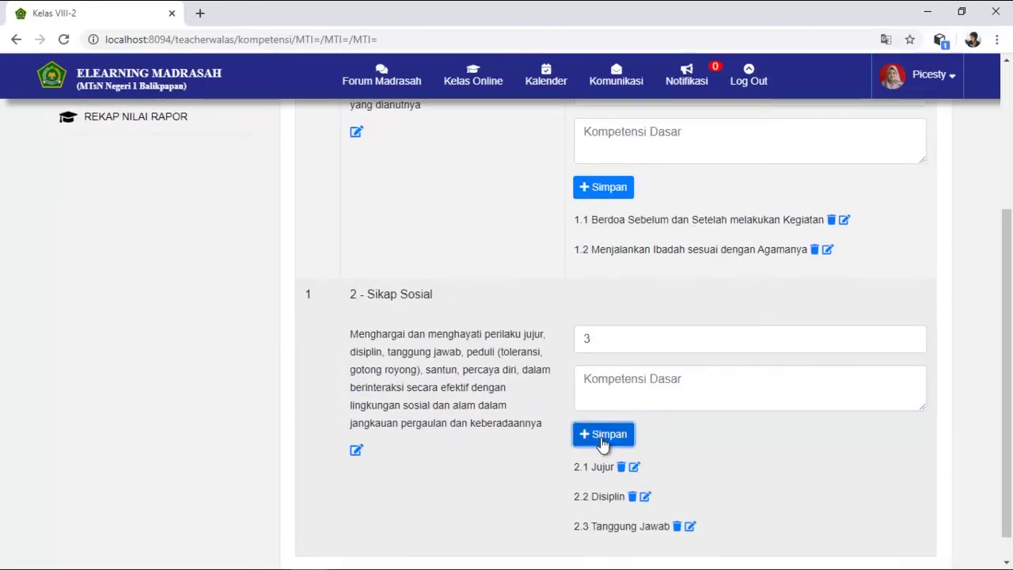
- Open the student data of class VIII-2 and review the listed students' details, status and online classes
scroll(703, 426, up, 2)
scroll(704, 425, up, 1)
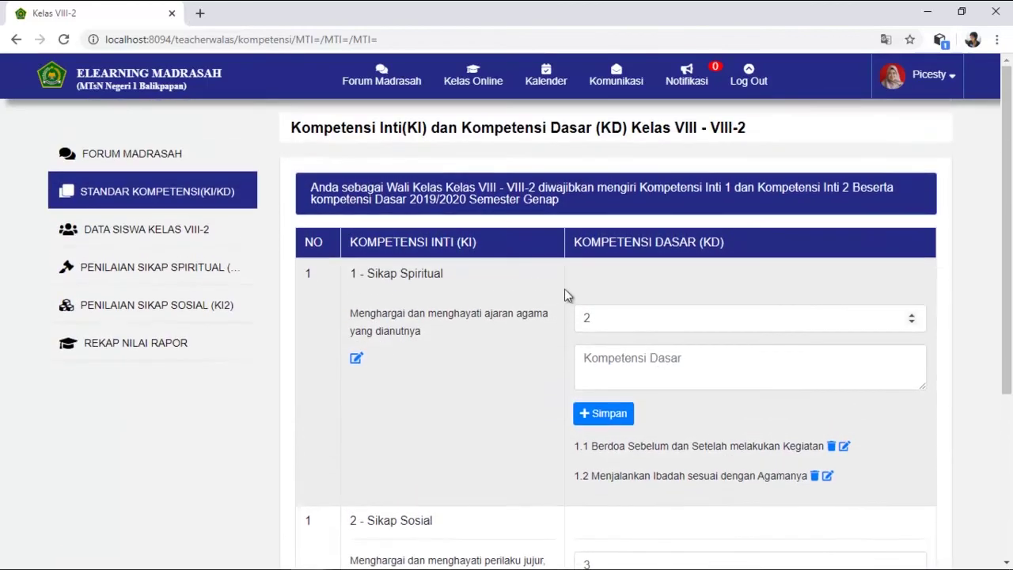
click(141, 230)
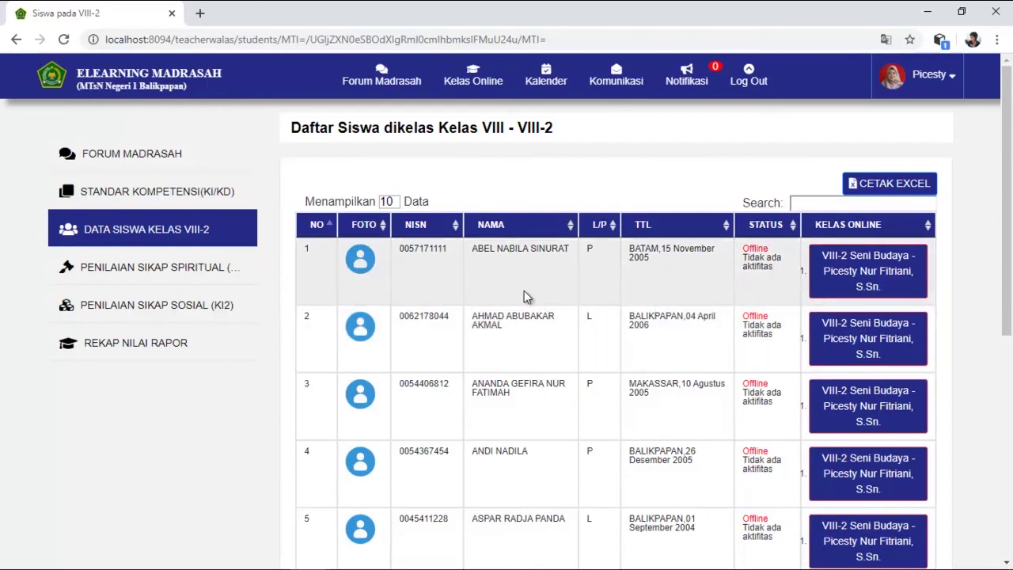
scroll(710, 262, down, 3)
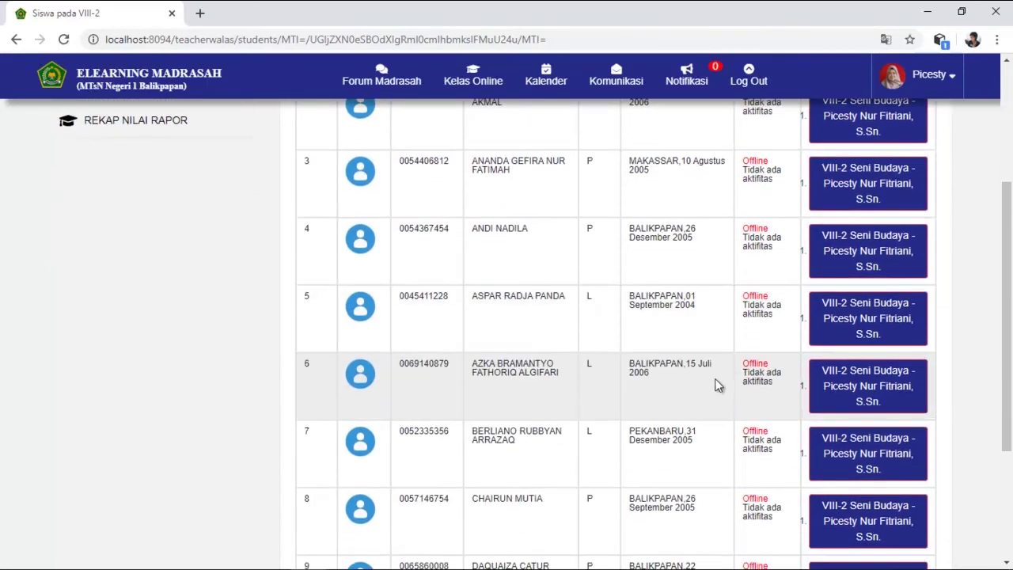
scroll(791, 309, up, 2)
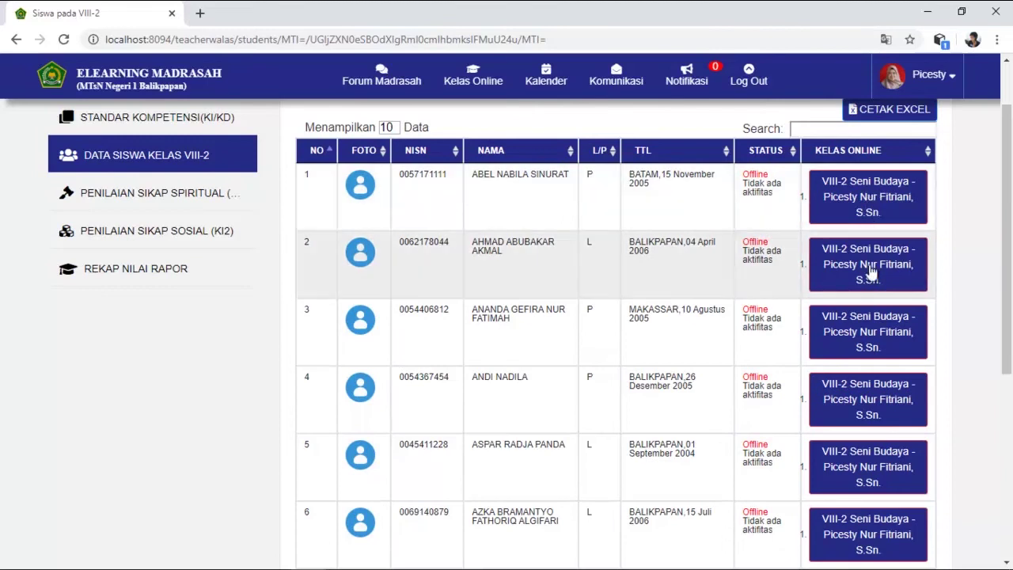
scroll(888, 477, down, 4)
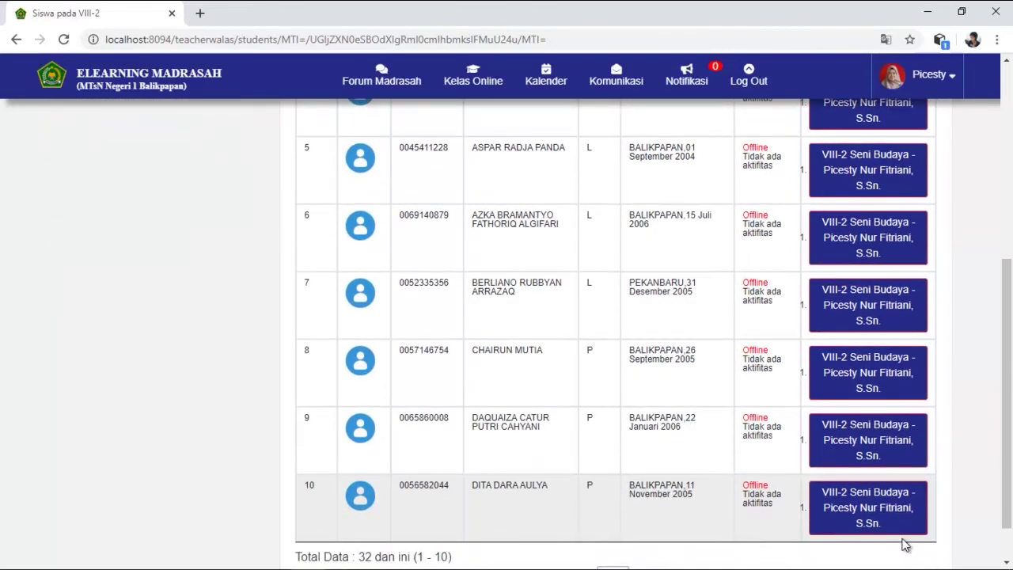
scroll(902, 543, up, 5)
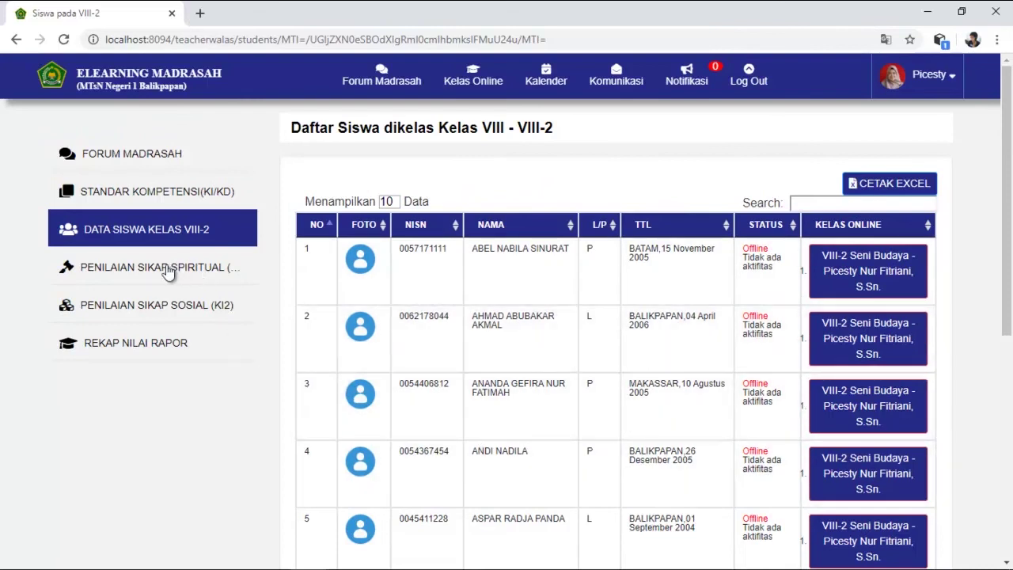
- In the spiritual attitude assessment, score aspects 1.1 and 1.2 as 4 and 4 for the first student and 3 and 4 for the second
click(124, 269)
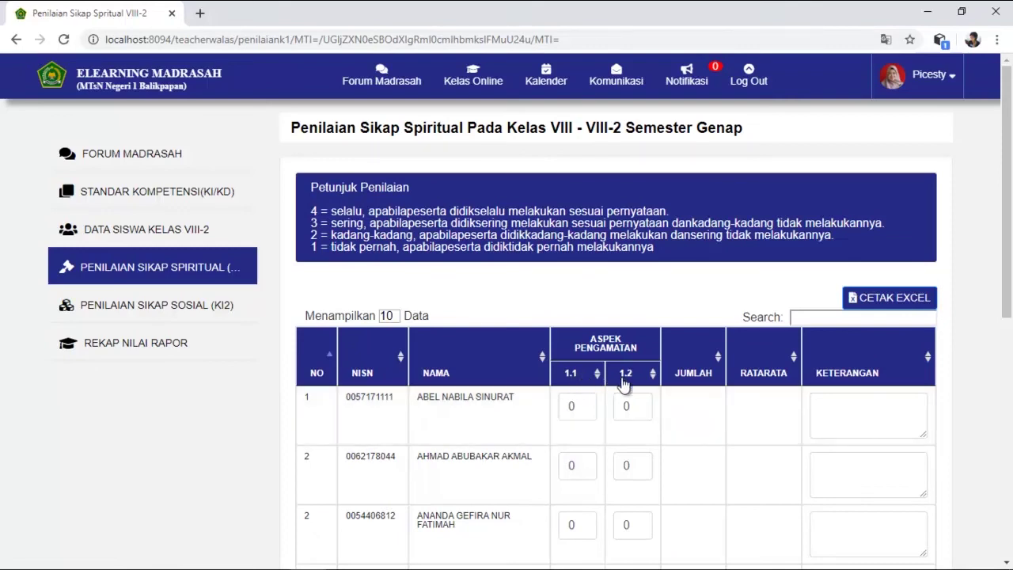
click(573, 408)
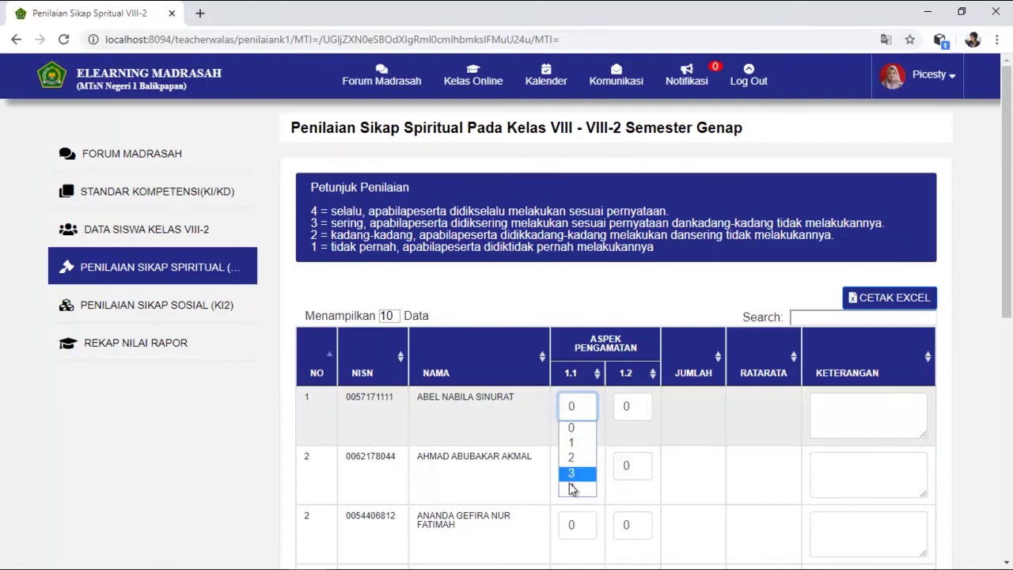
click(572, 473)
click(629, 411)
click(626, 488)
click(585, 416)
click(580, 487)
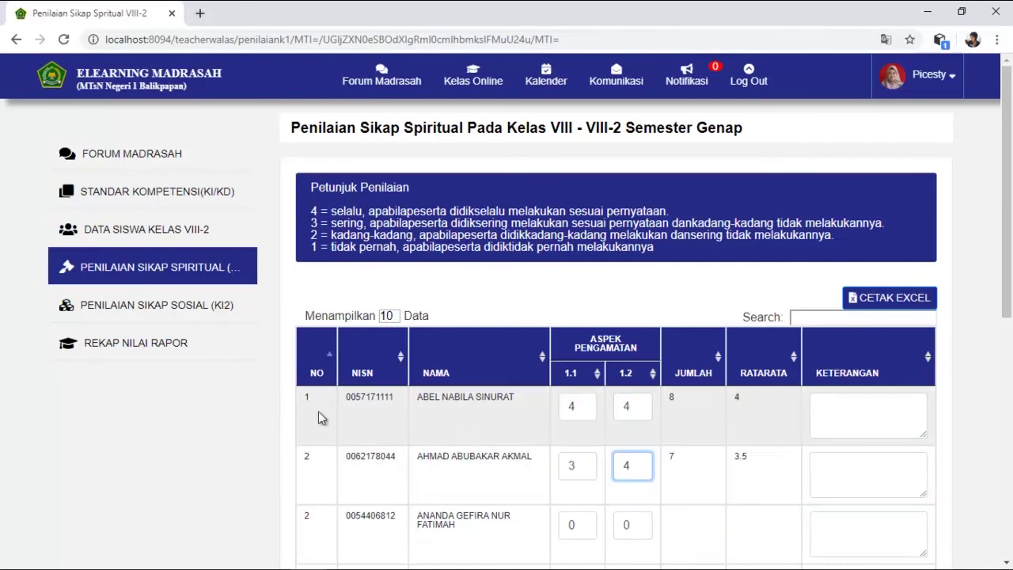
- In the social attitude assessment (KI2), give the first student a score of 4 for Jujur, Disiplin and Tanggung Jawab
click(181, 307)
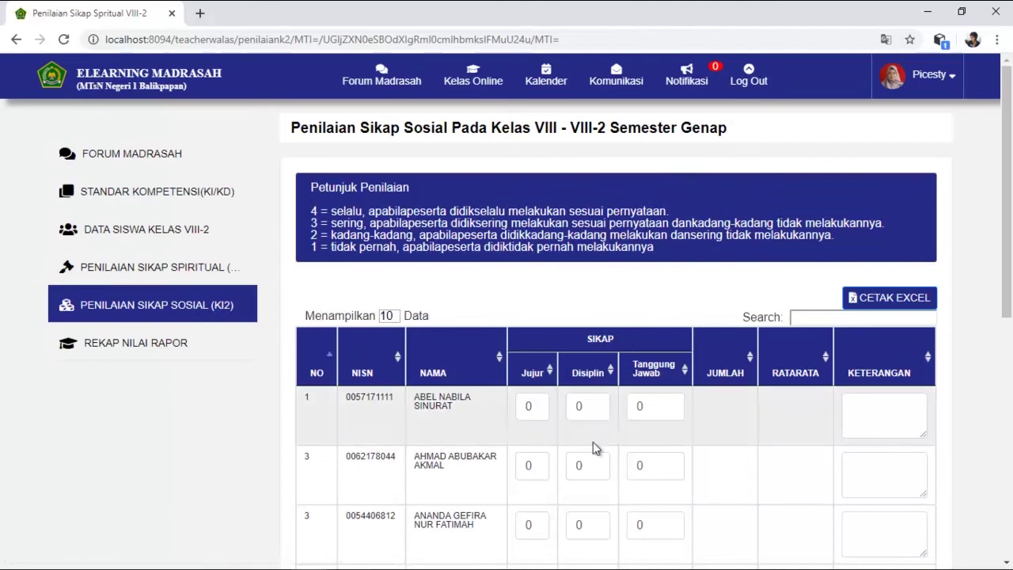
click(543, 417)
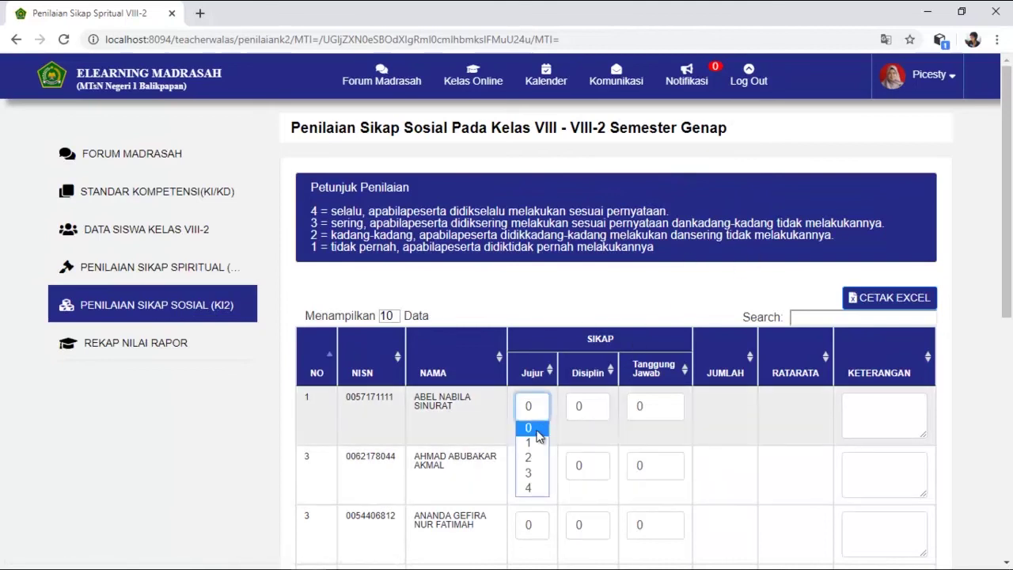
click(525, 486)
click(598, 417)
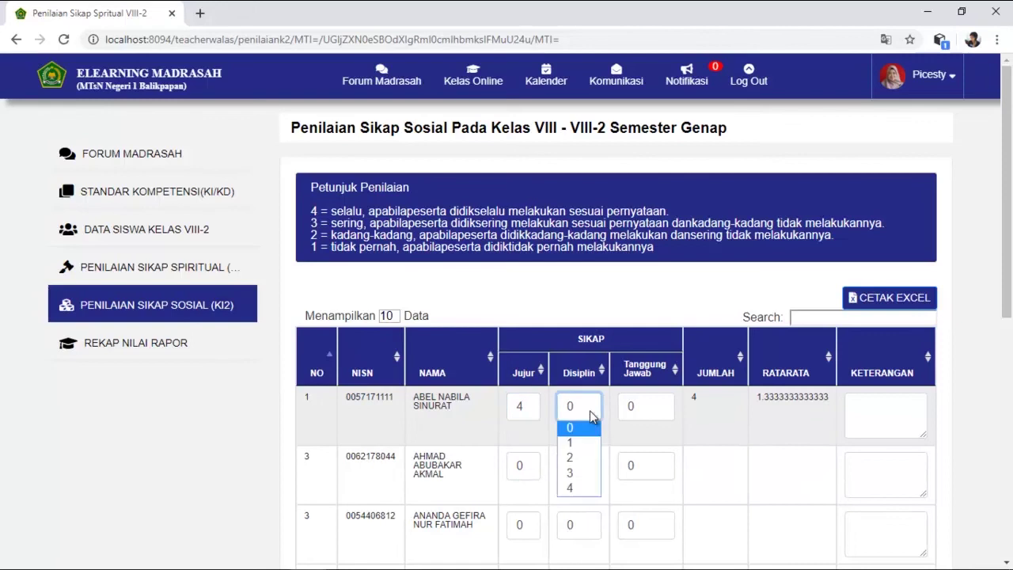
click(584, 487)
click(649, 410)
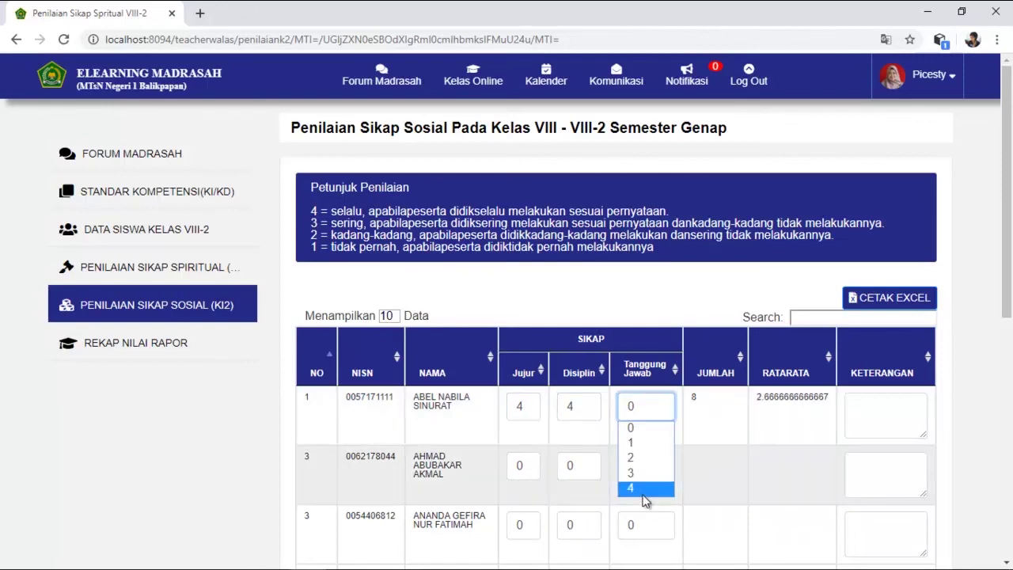
click(646, 488)
- Score the second student's social attitude with 3 for Jujur, 3 for Disiplin and 4 for Tanggung Jawab
click(546, 466)
text(3)
key(Tab)
text(3)
click(644, 467)
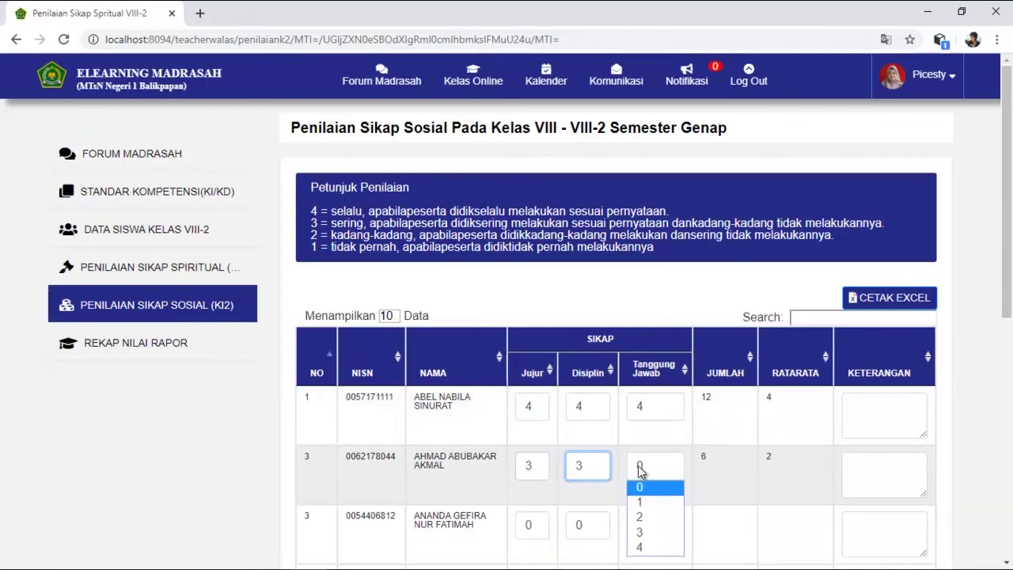
click(651, 548)
scroll(747, 464, down, 2)
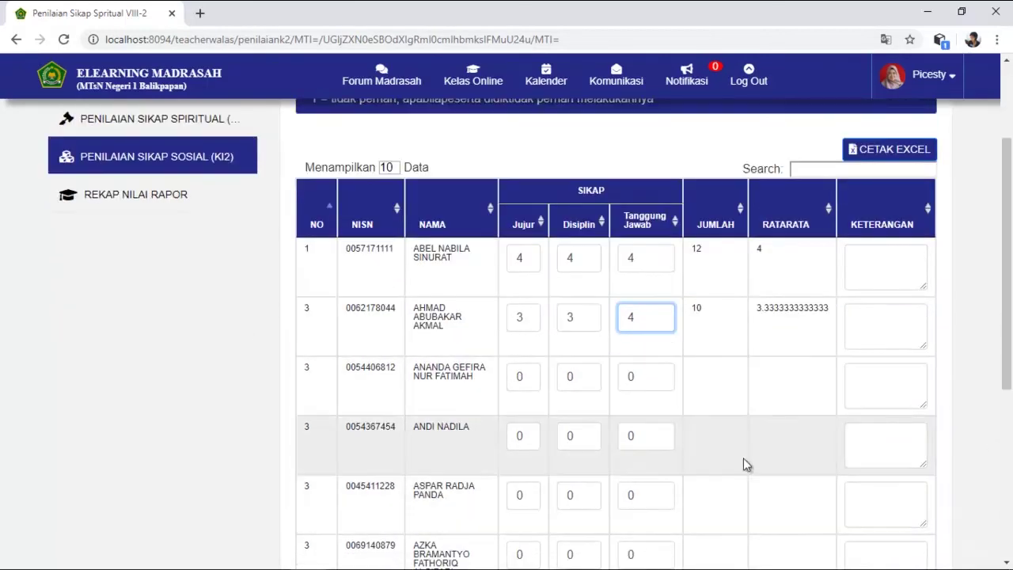
- Open the report card recap of class VIII-2 and review its final, KI-4, KI-3, KI-2 and KI-1 grades
scroll(603, 417, up, 2)
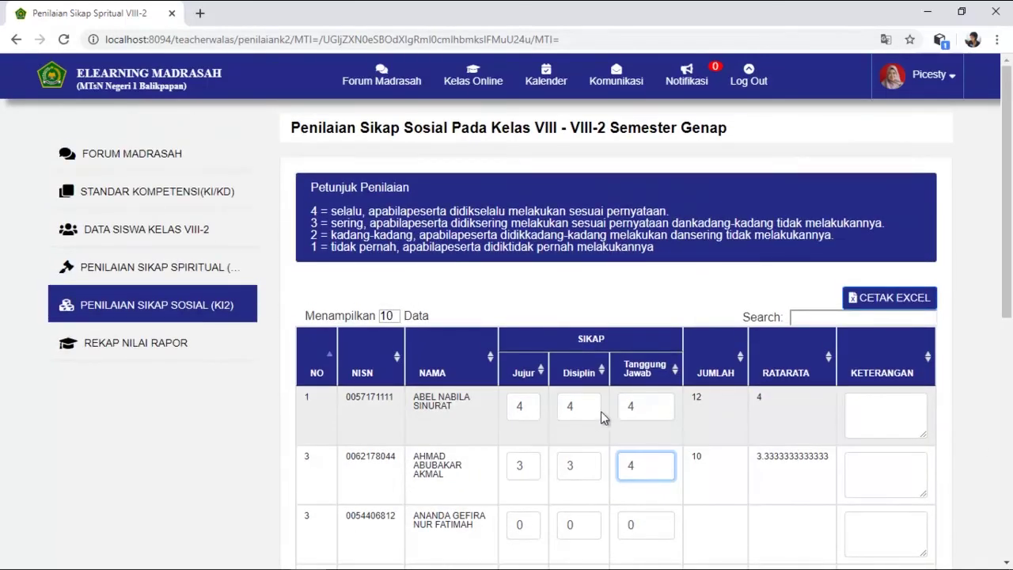
click(136, 345)
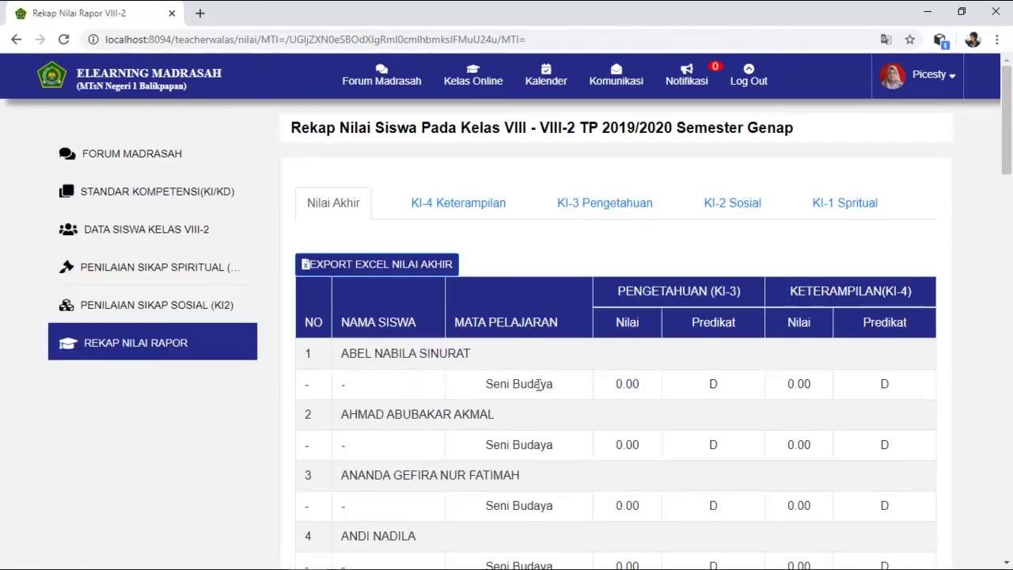
scroll(570, 396, down, 2)
scroll(593, 410, up, 2)
click(458, 203)
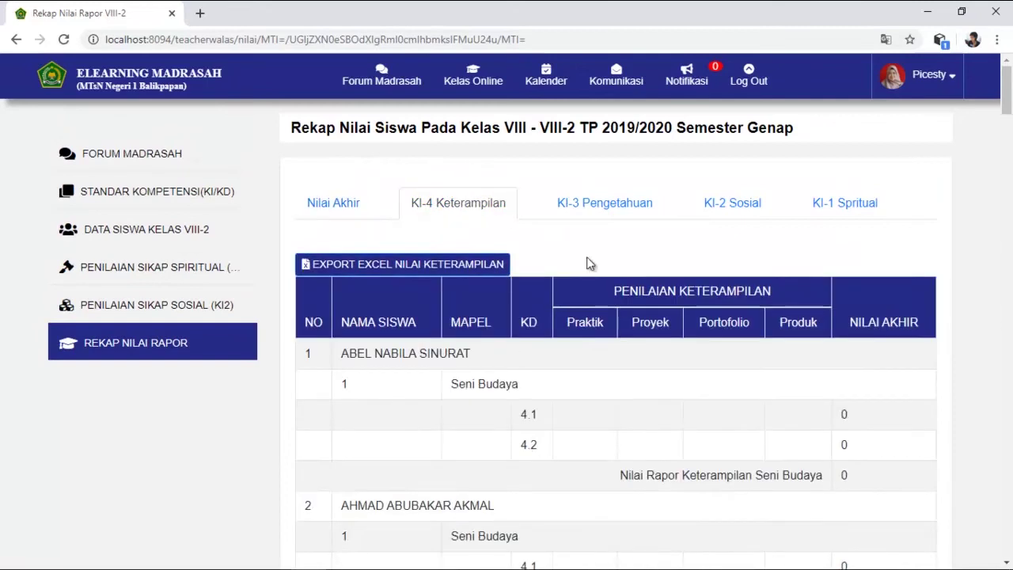
click(604, 202)
click(731, 203)
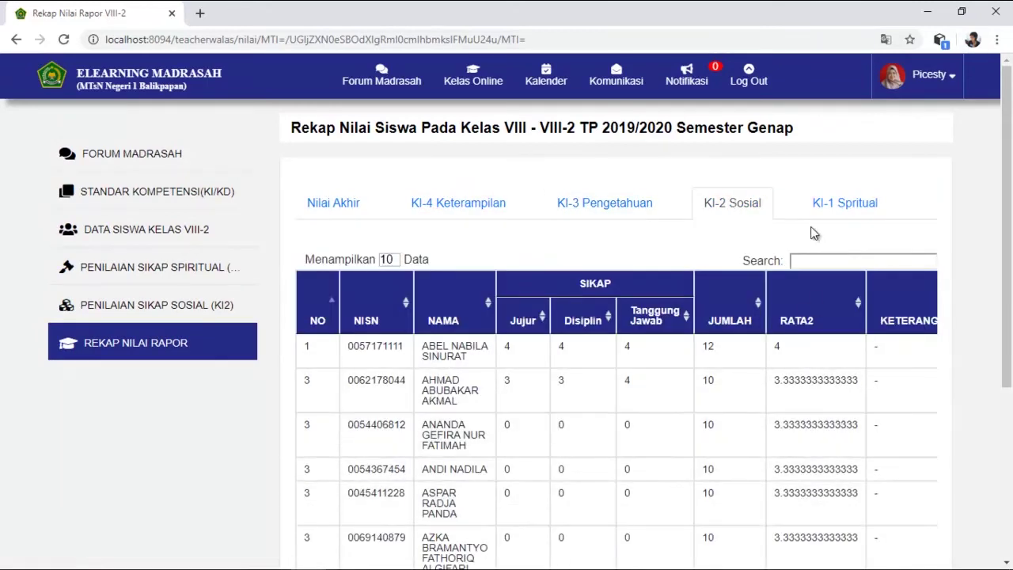
click(843, 204)
scroll(565, 436, down, 1)
scroll(561, 433, up, 1)
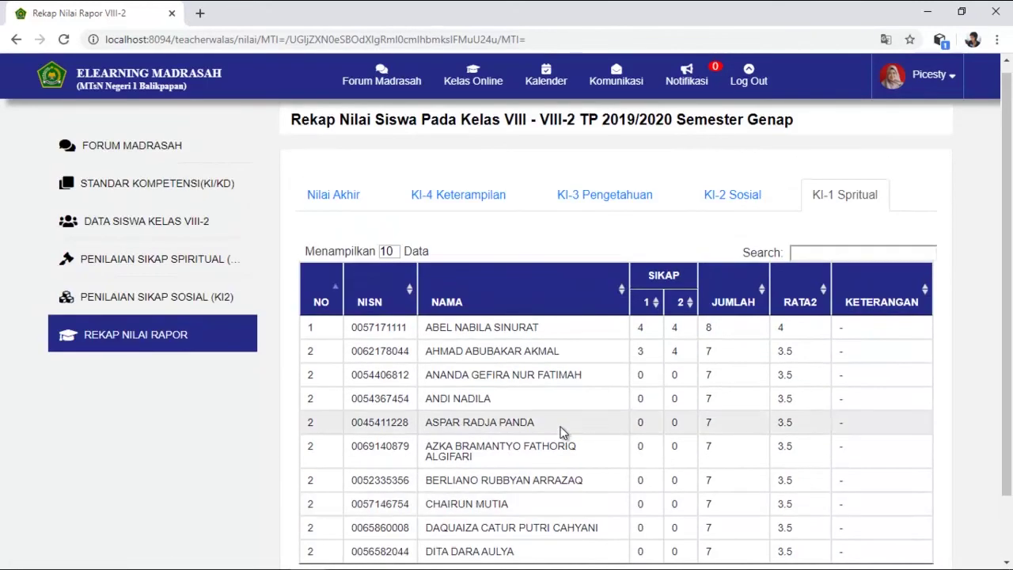
- Return to the Forum Madrasah and log in to E-Learning with the counselling (BK) teacher's account
click(126, 157)
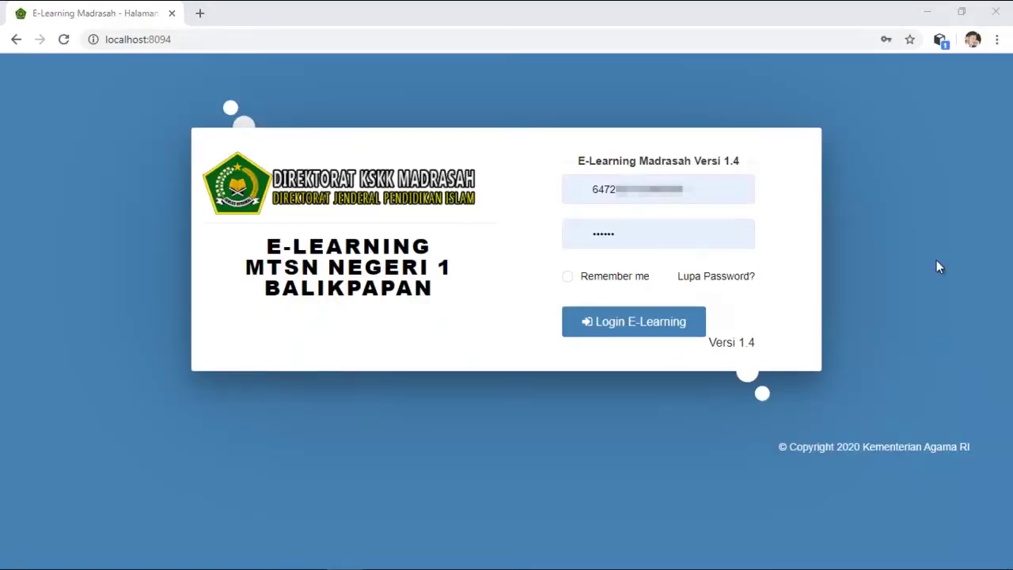
click(647, 325)
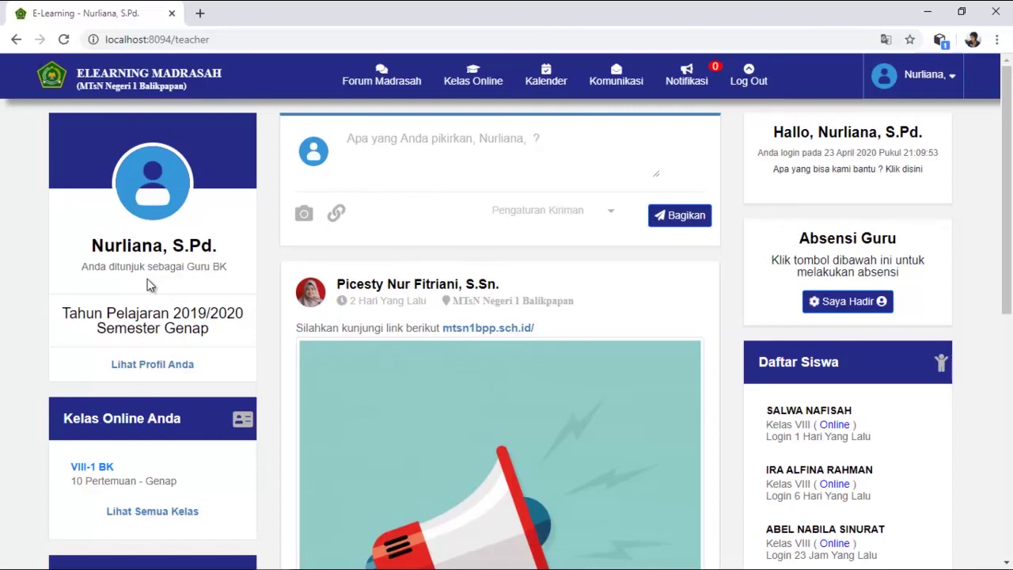
- Open class VIII-2 from the BK teacher's class list and review its KI/KD competency standards
scroll(262, 288, down, 1)
scroll(263, 295, down, 1)
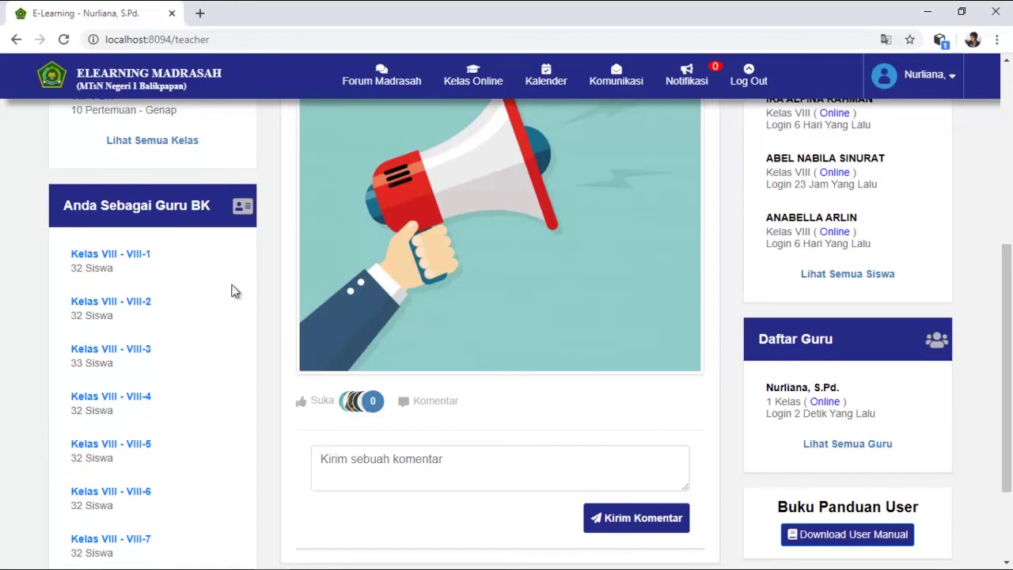
click(137, 307)
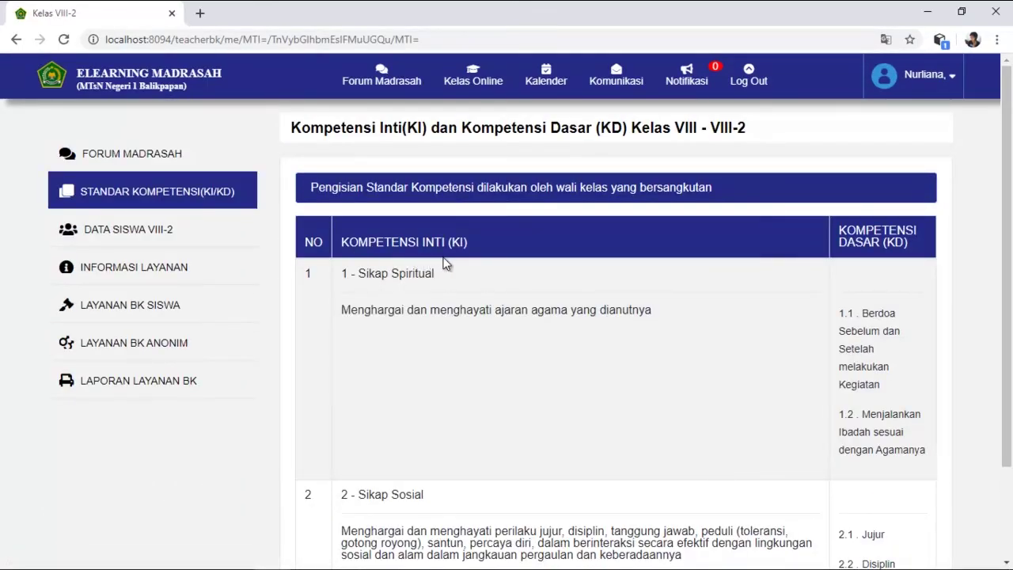
scroll(497, 310, down, 1)
scroll(497, 309, up, 1)
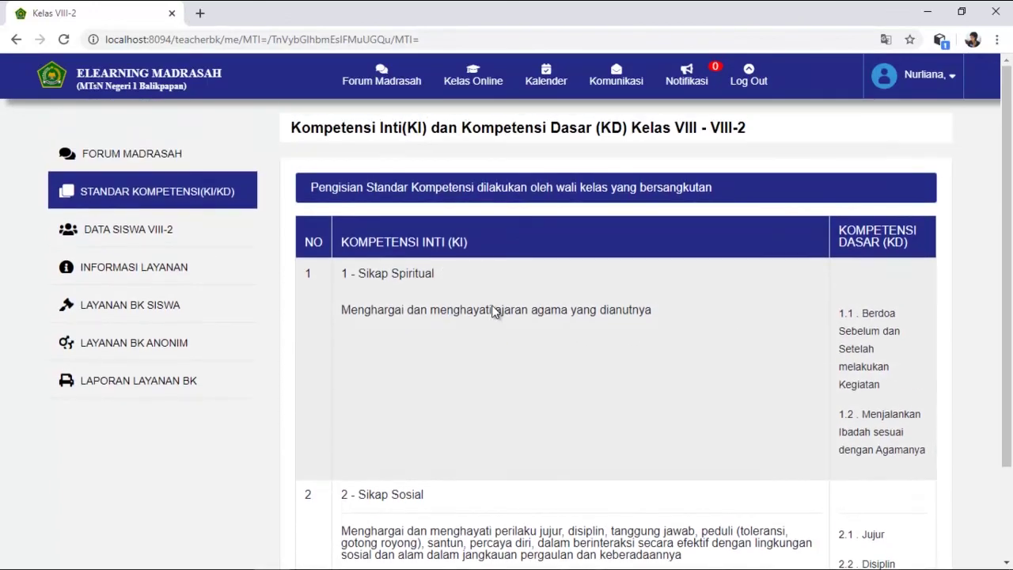
- In the VIII-2 student data, review the first student's Seni Budaya class information, both attendance records, teacher journal and learning monitoring
click(129, 230)
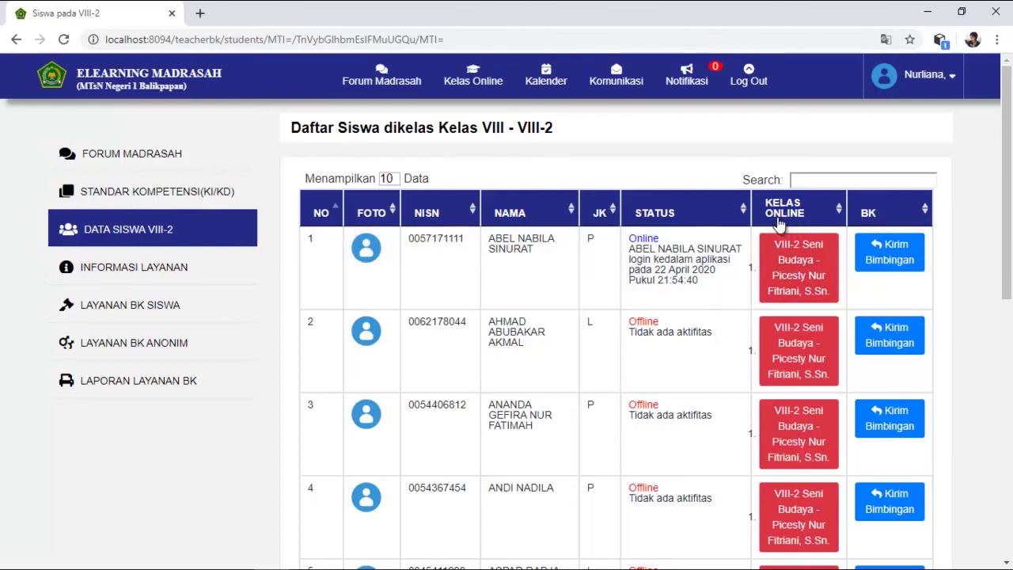
click(811, 287)
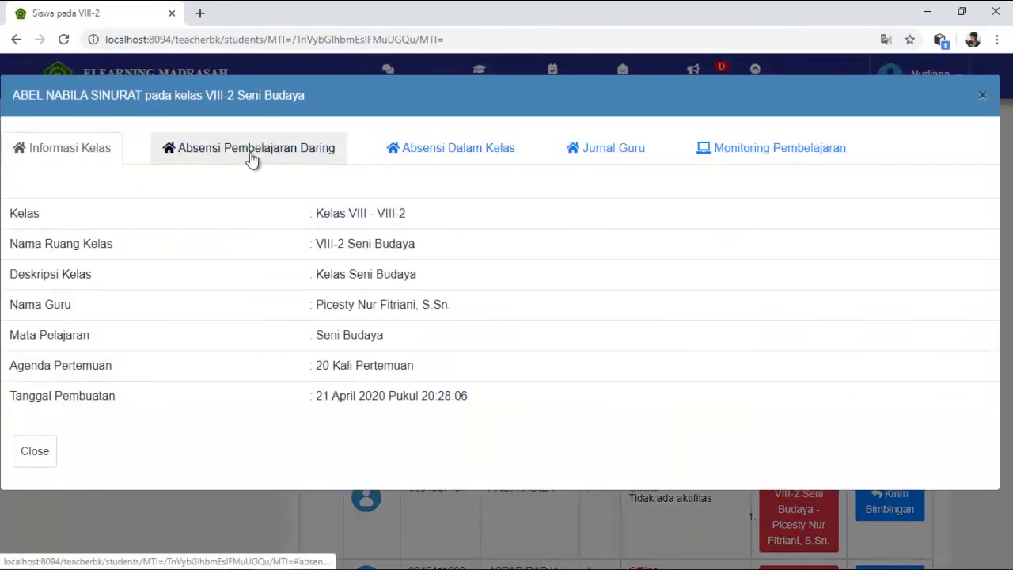
click(250, 154)
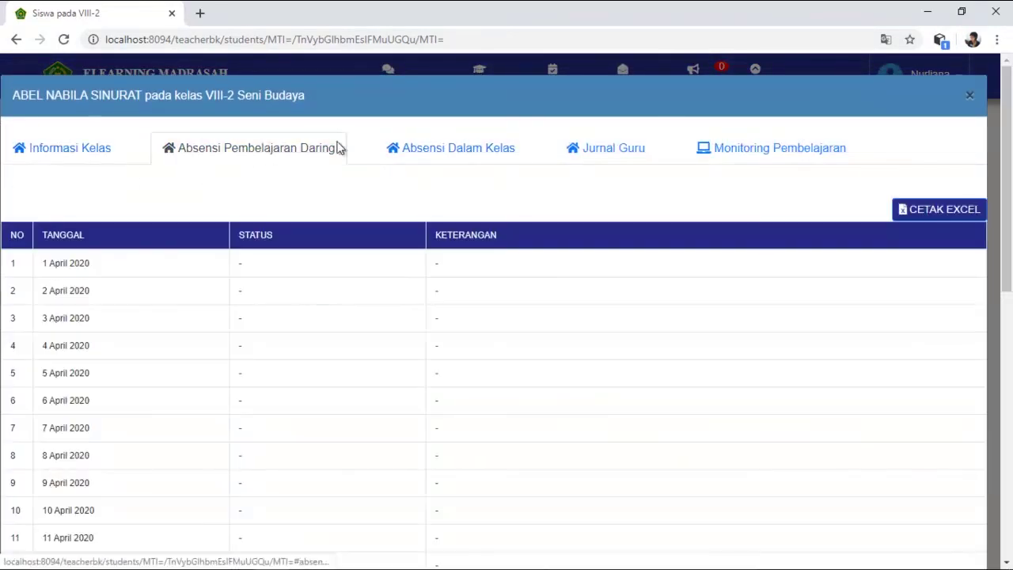
click(463, 146)
click(615, 155)
click(712, 150)
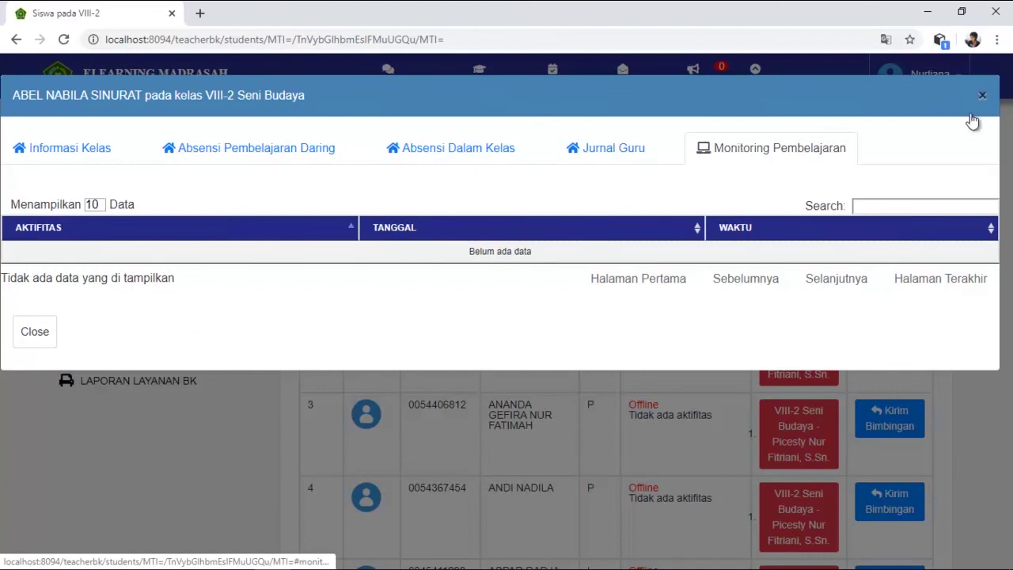
click(982, 96)
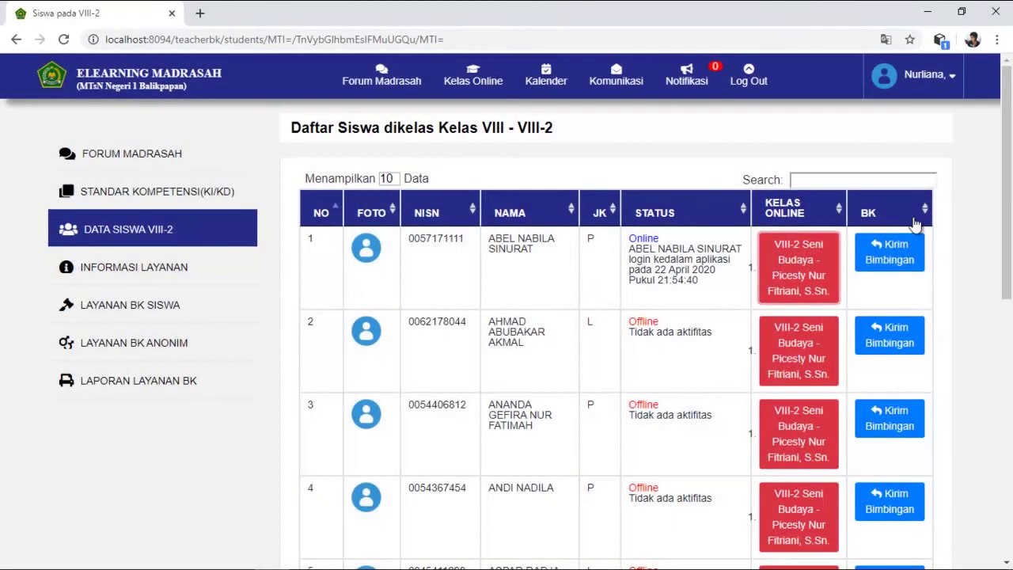
- Open guidance messaging for the first student and view the Layanan informasi and Layanan penguasaan konten conversations without sending a message
click(892, 258)
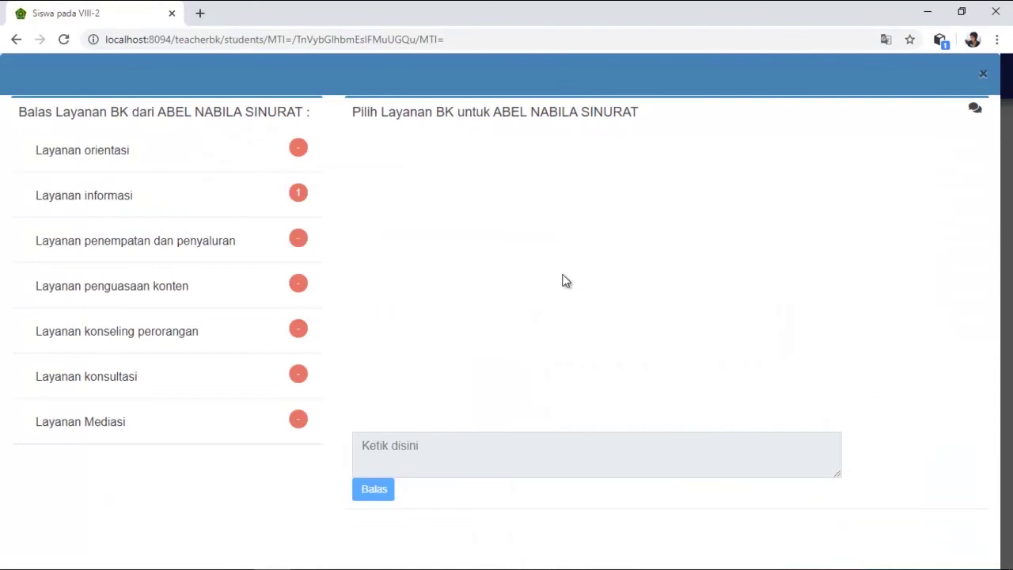
click(118, 201)
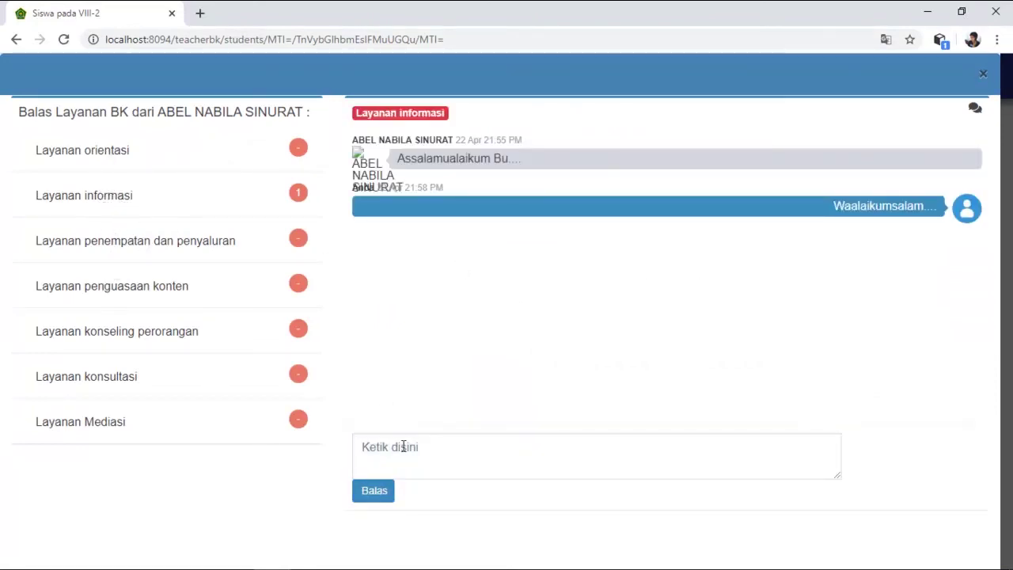
click(74, 296)
click(454, 445)
click(981, 74)
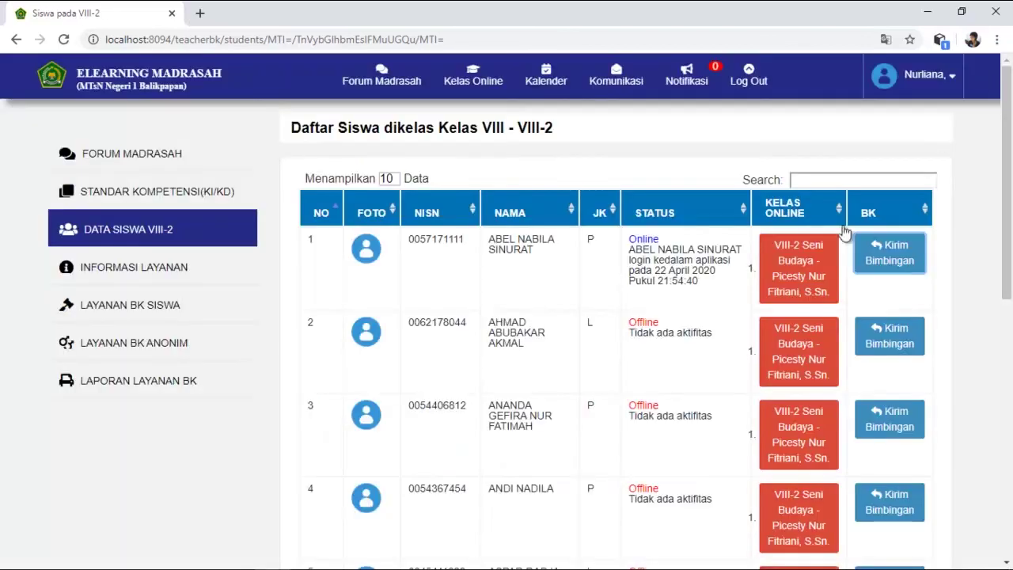
- Open the counselling service information and read through the descriptions of the guidance services
click(120, 275)
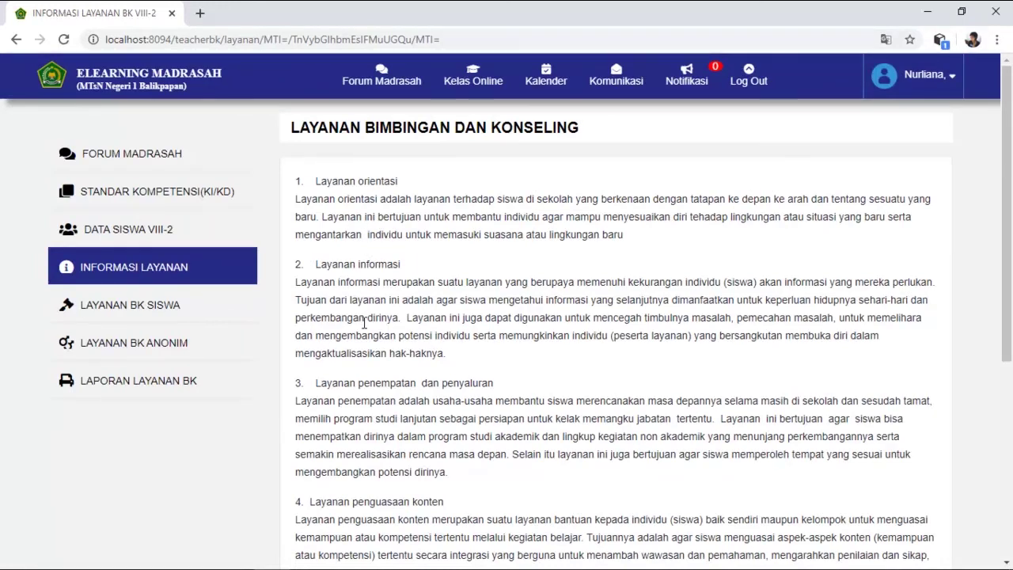
scroll(364, 323, down, 2)
scroll(377, 351, up, 2)
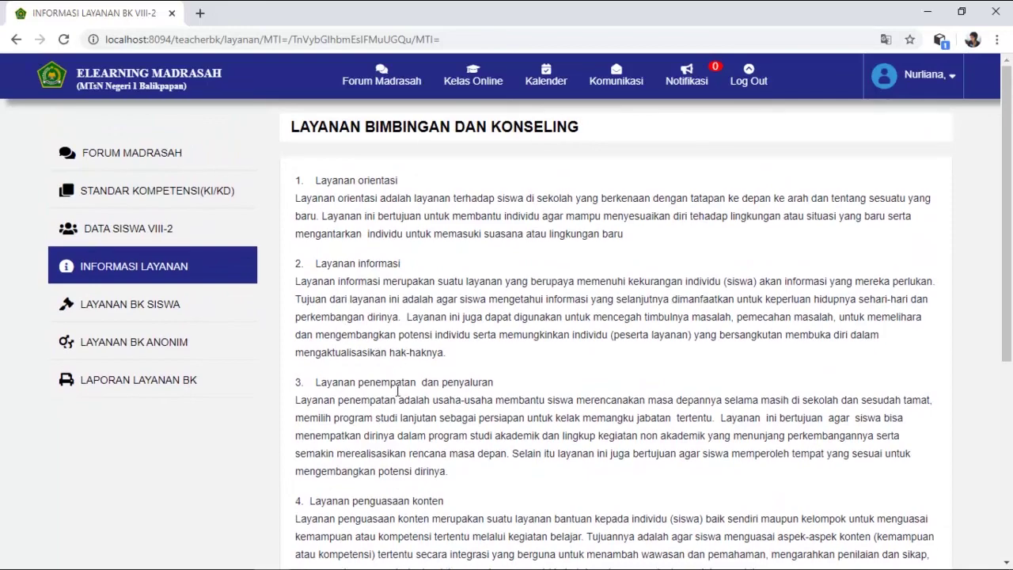
scroll(404, 356, down, 4)
scroll(400, 386, up, 4)
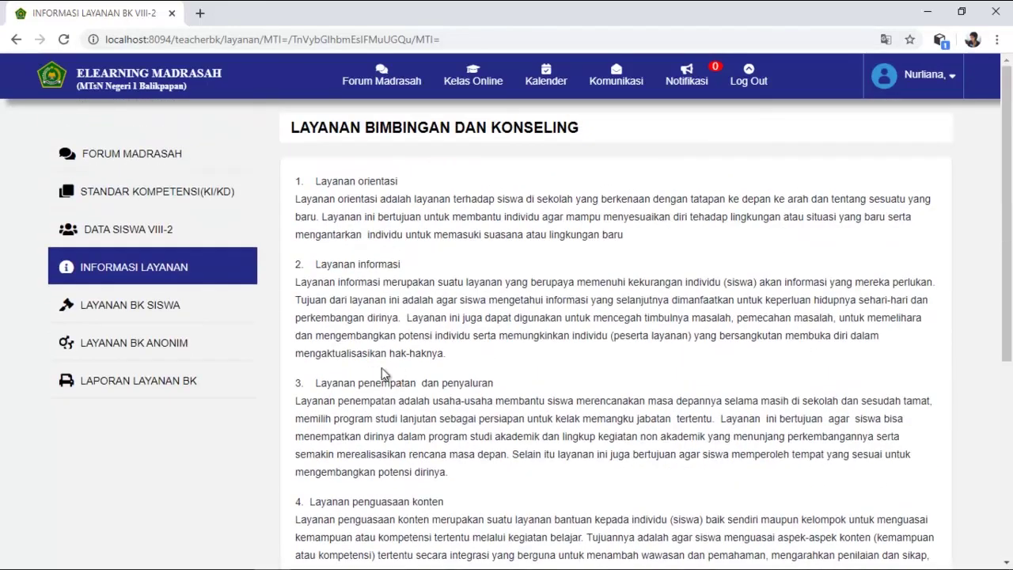
- Open the student BK services of class VIII-2 and view the listed student's Layanan informasi conversation
click(147, 311)
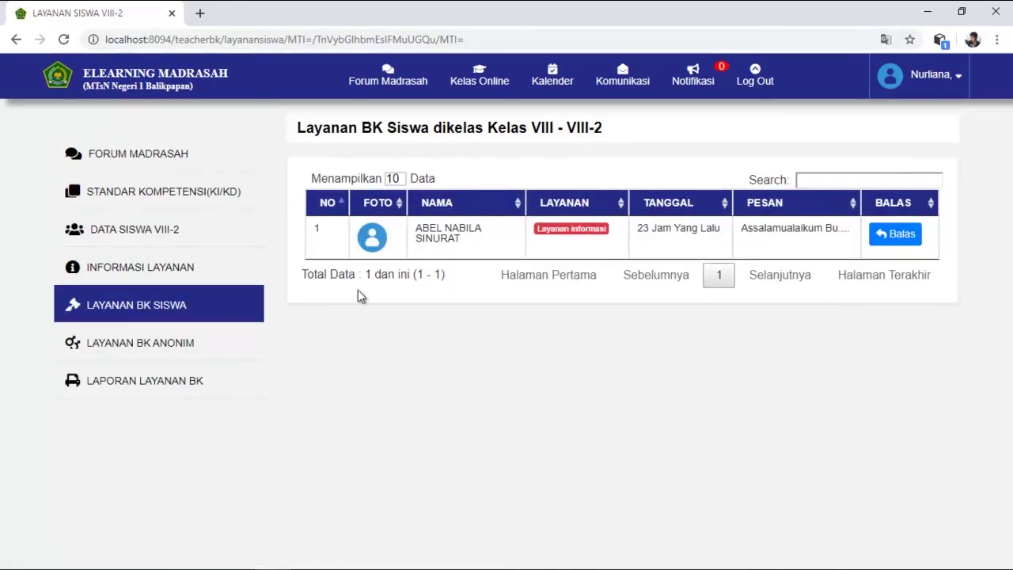
click(891, 241)
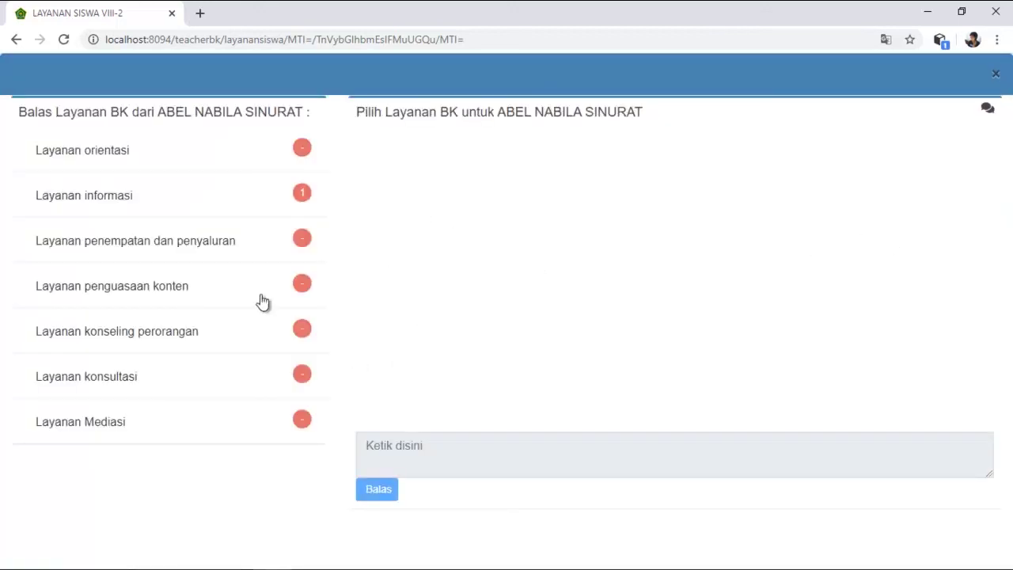
click(151, 203)
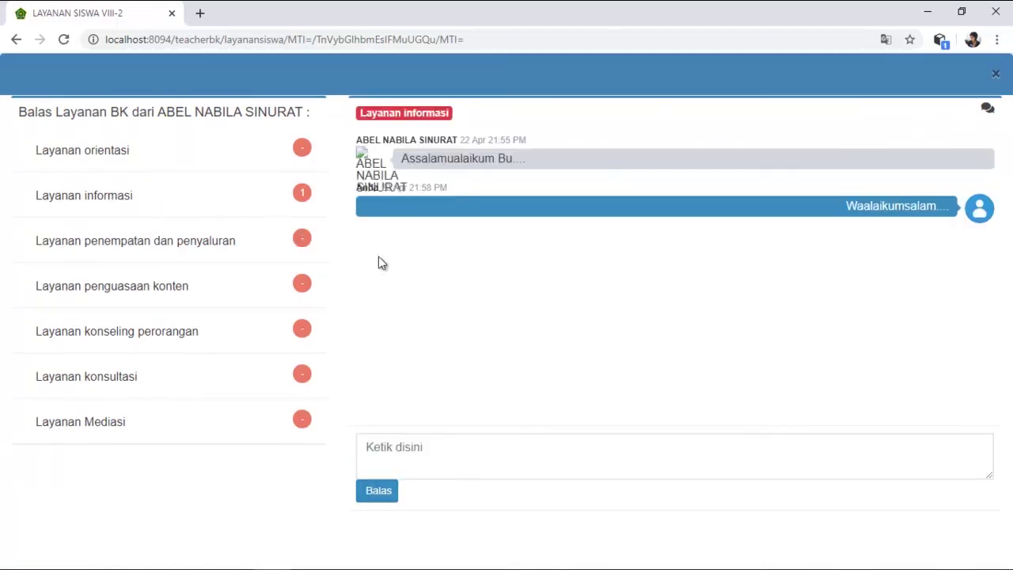
click(997, 75)
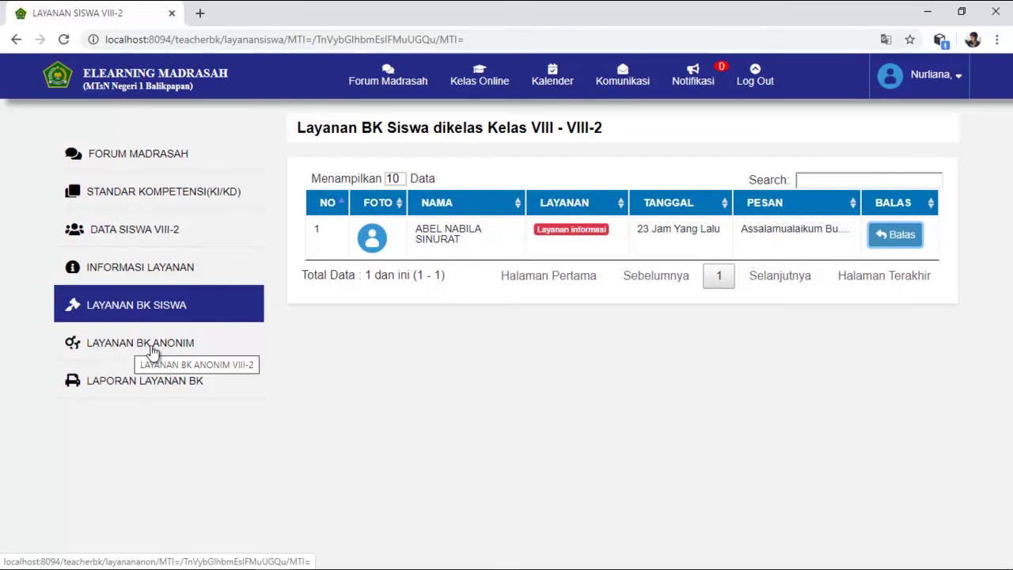
- In the anonymous BK services, reply "Walaikum salam..." to the anonymous student's Layanan konseling perorangan conversation
click(153, 350)
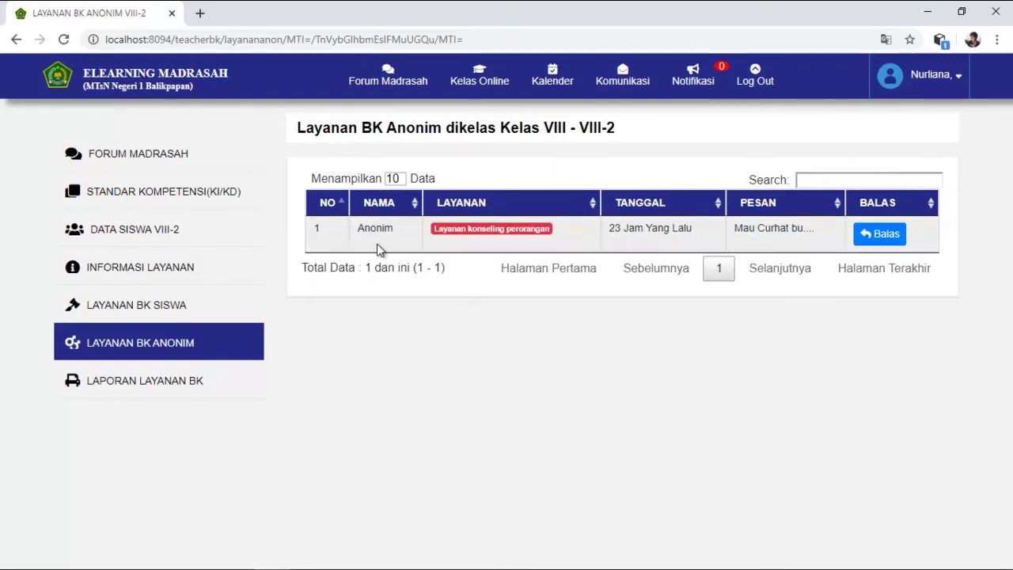
click(883, 239)
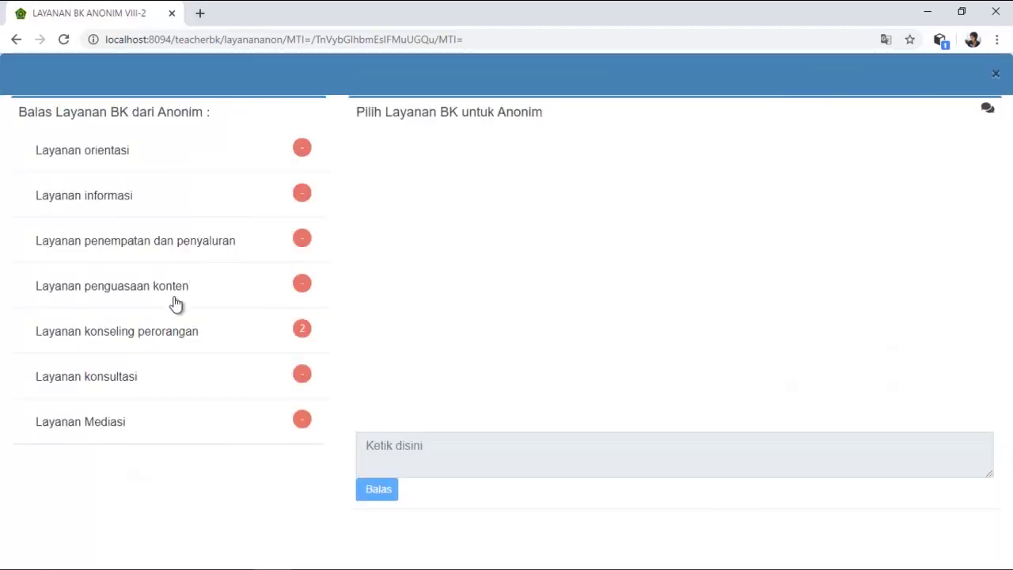
click(141, 336)
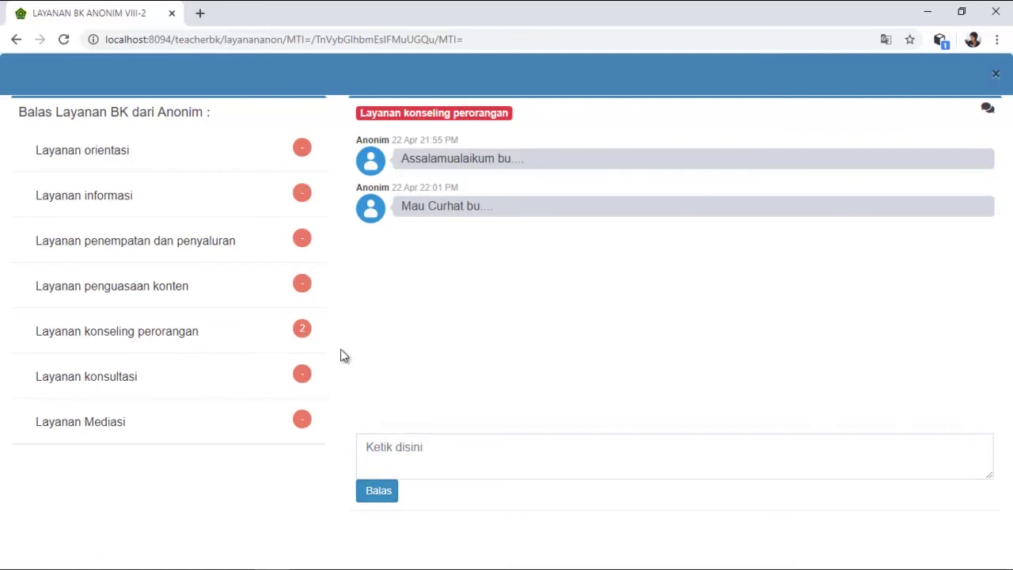
click(460, 452)
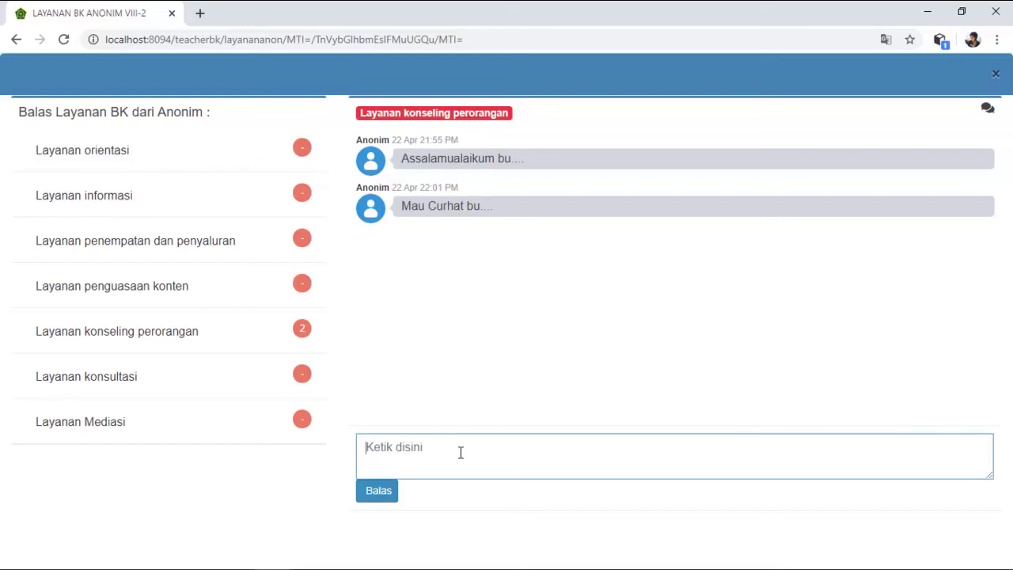
text(Walaikum salam)
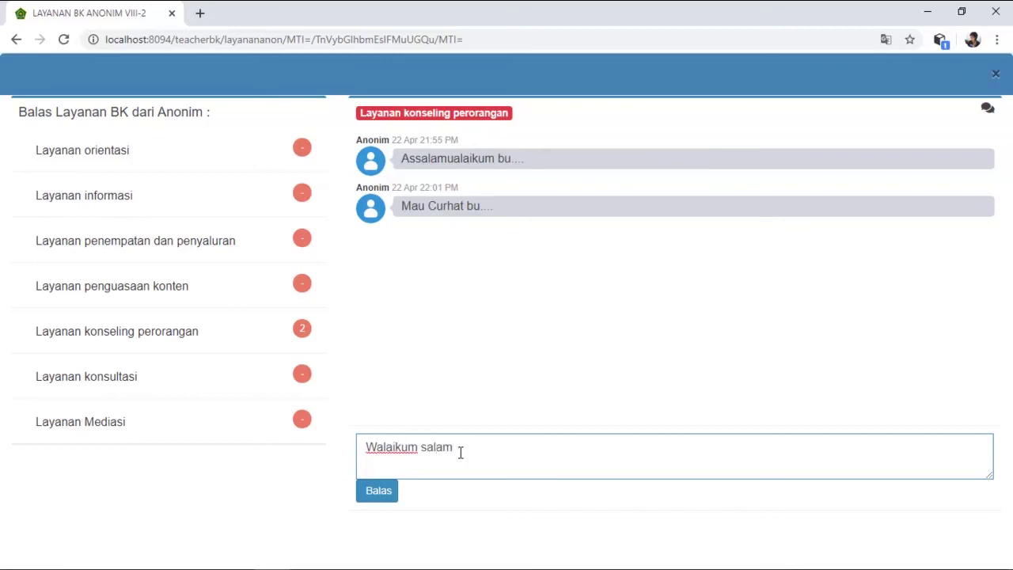
text(...)
click(378, 492)
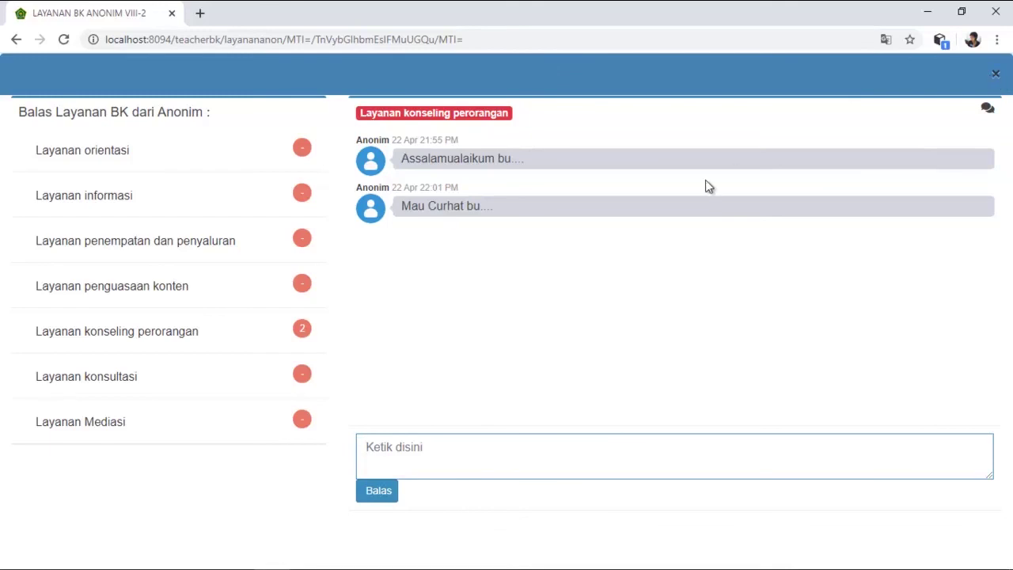
click(997, 75)
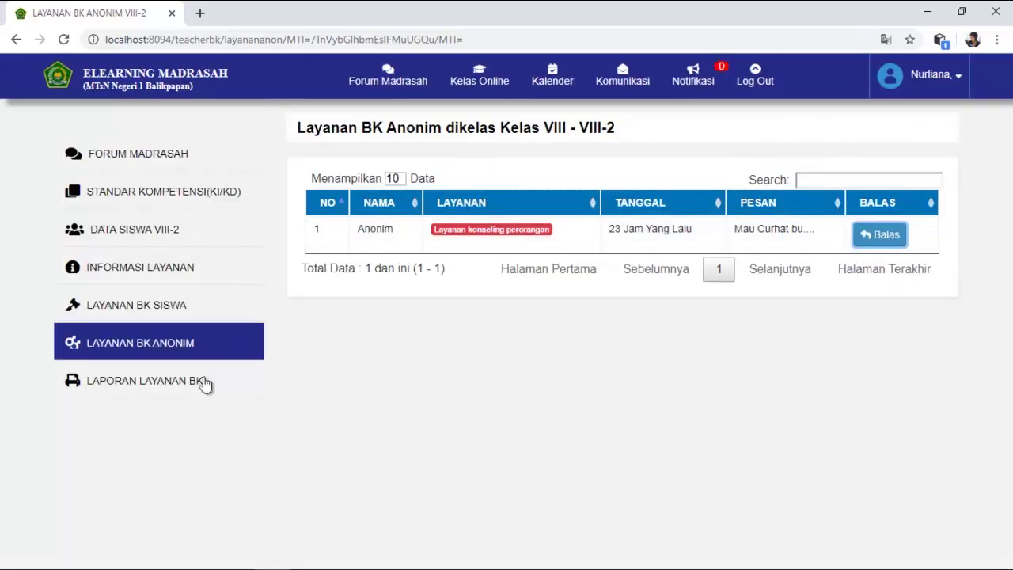
- Review the BK service report of class VIII-2 and return to the Forum Madrasah
click(145, 383)
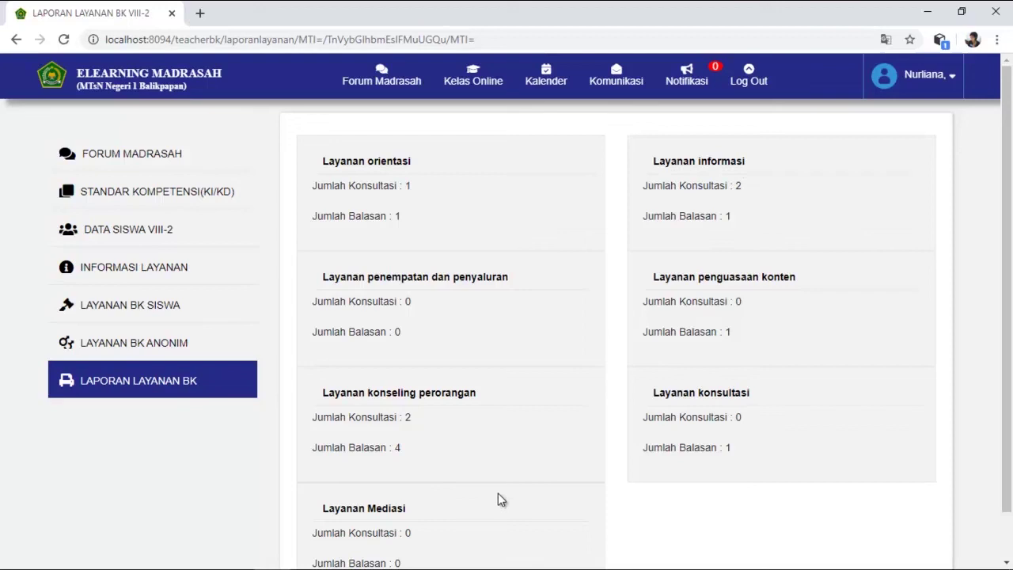
click(381, 78)
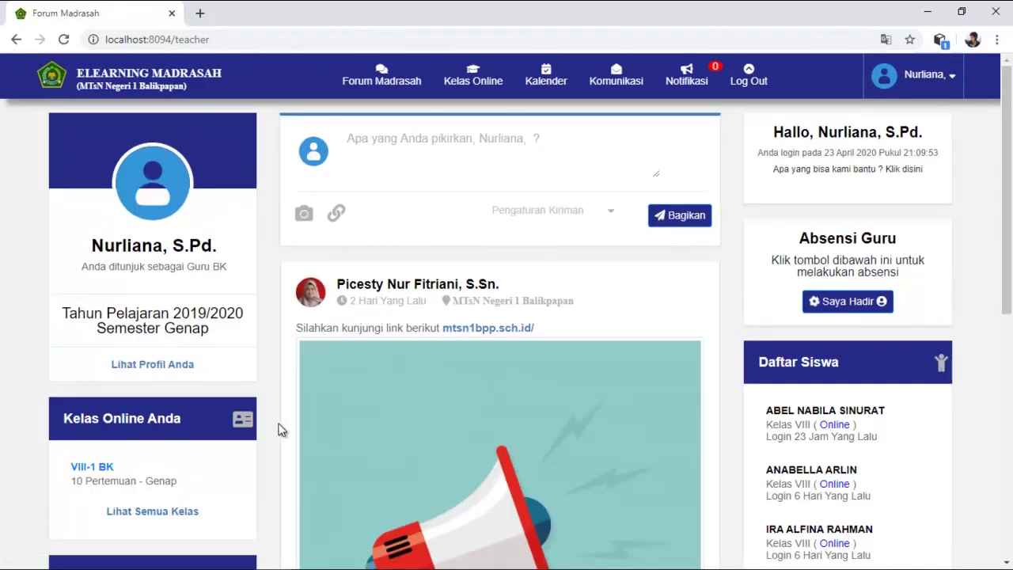
scroll(277, 436, down, 1)
scroll(277, 441, up, 1)
- Log out of the BK teacher's account and confirm leaving the application
click(748, 87)
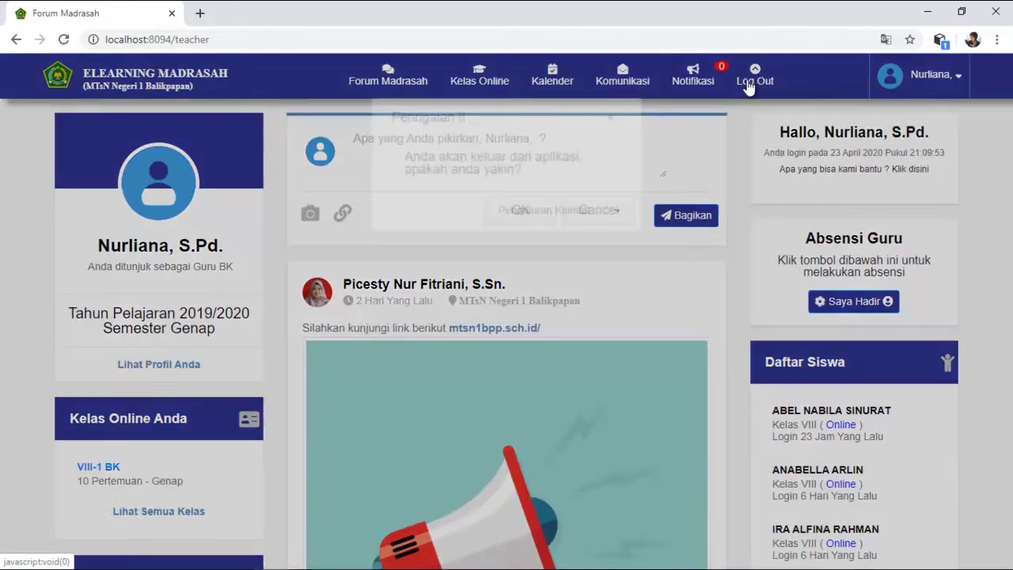
click(544, 210)
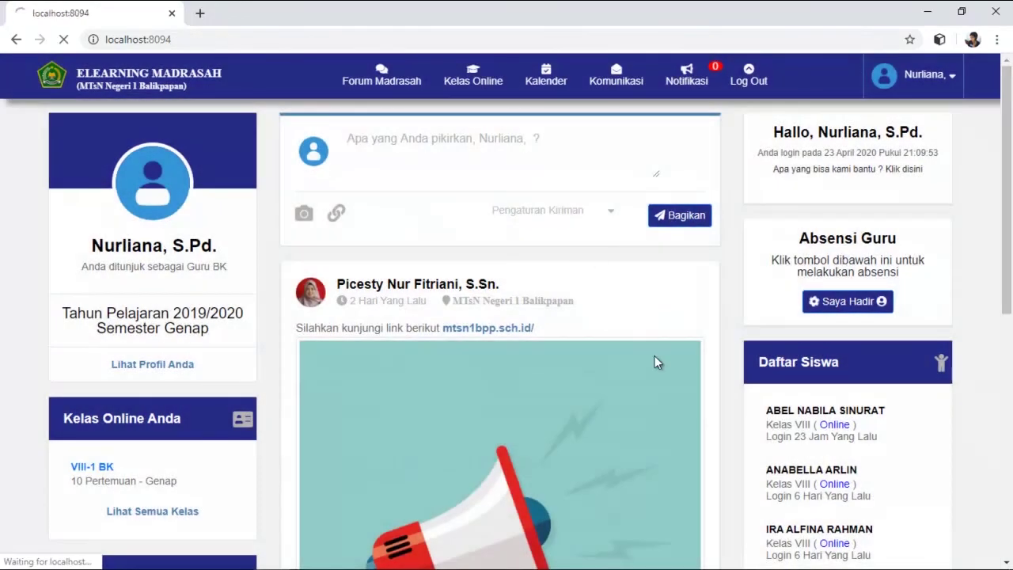